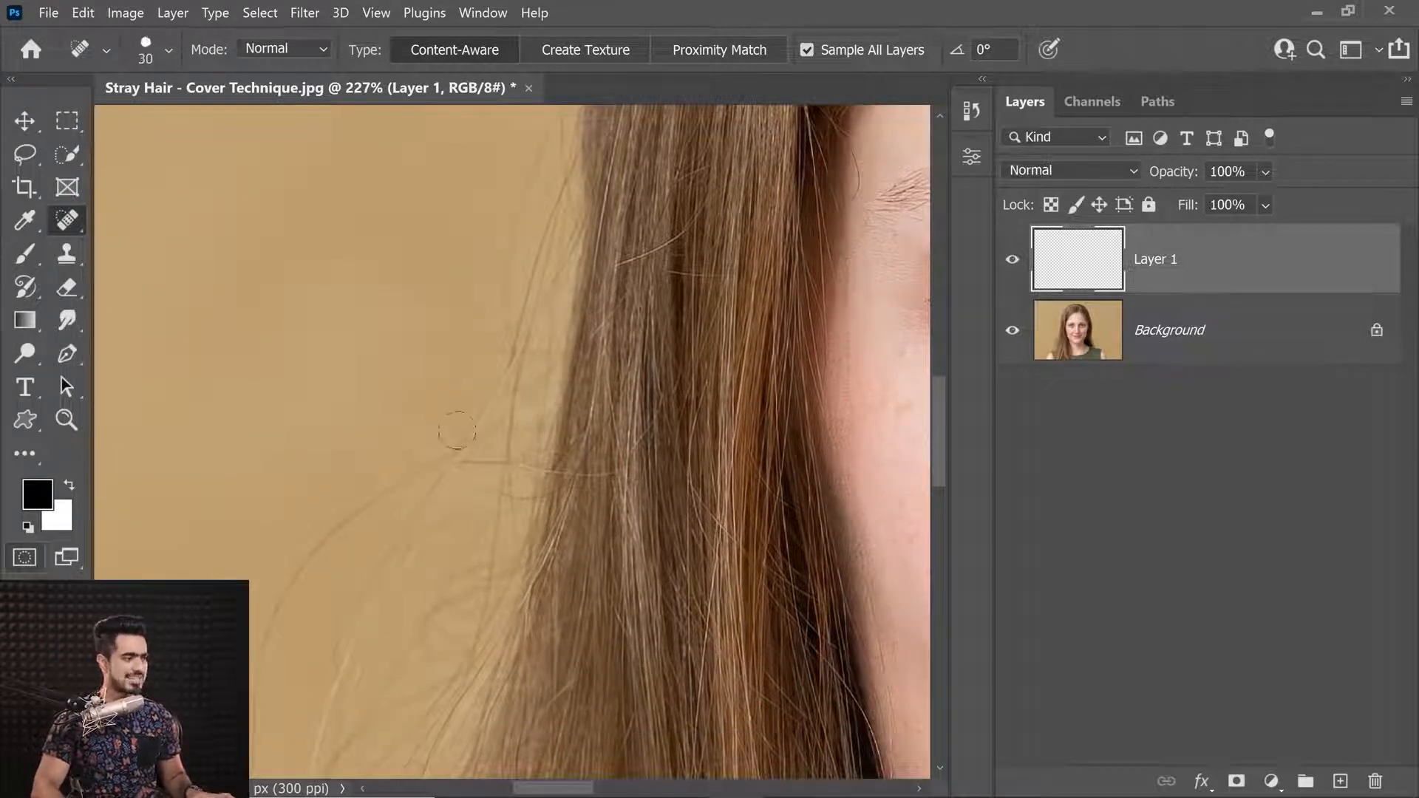
Step: Try to remove the stray hairs beside the head on Layer 1 with the Spot Healing Brush, and discard that layer
drag(467, 395, 415, 589)
drag(458, 244, 377, 591)
drag(739, 481, 830, 361)
drag(556, 443, 554, 250)
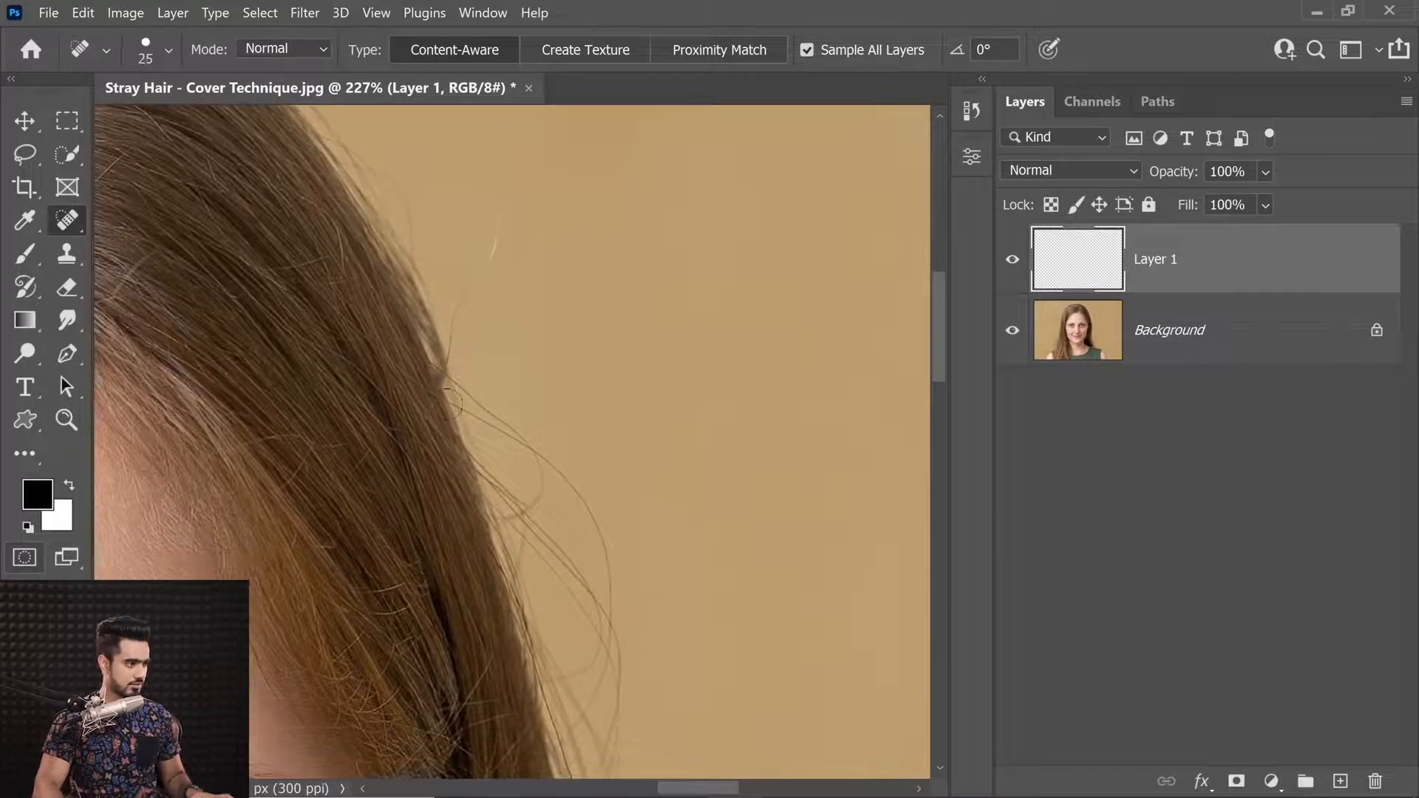
mouse_move(462, 410)
mouse_down()
mouse_move(534, 448)
mouse_move(602, 536)
mouse_move(615, 578)
mouse_move(648, 467)
mouse_move(600, 645)
mouse_up()
drag(641, 566, 598, 654)
drag(650, 522, 640, 667)
mouse_move(653, 588)
mouse_down()
mouse_move(672, 481)
mouse_move(643, 558)
mouse_up()
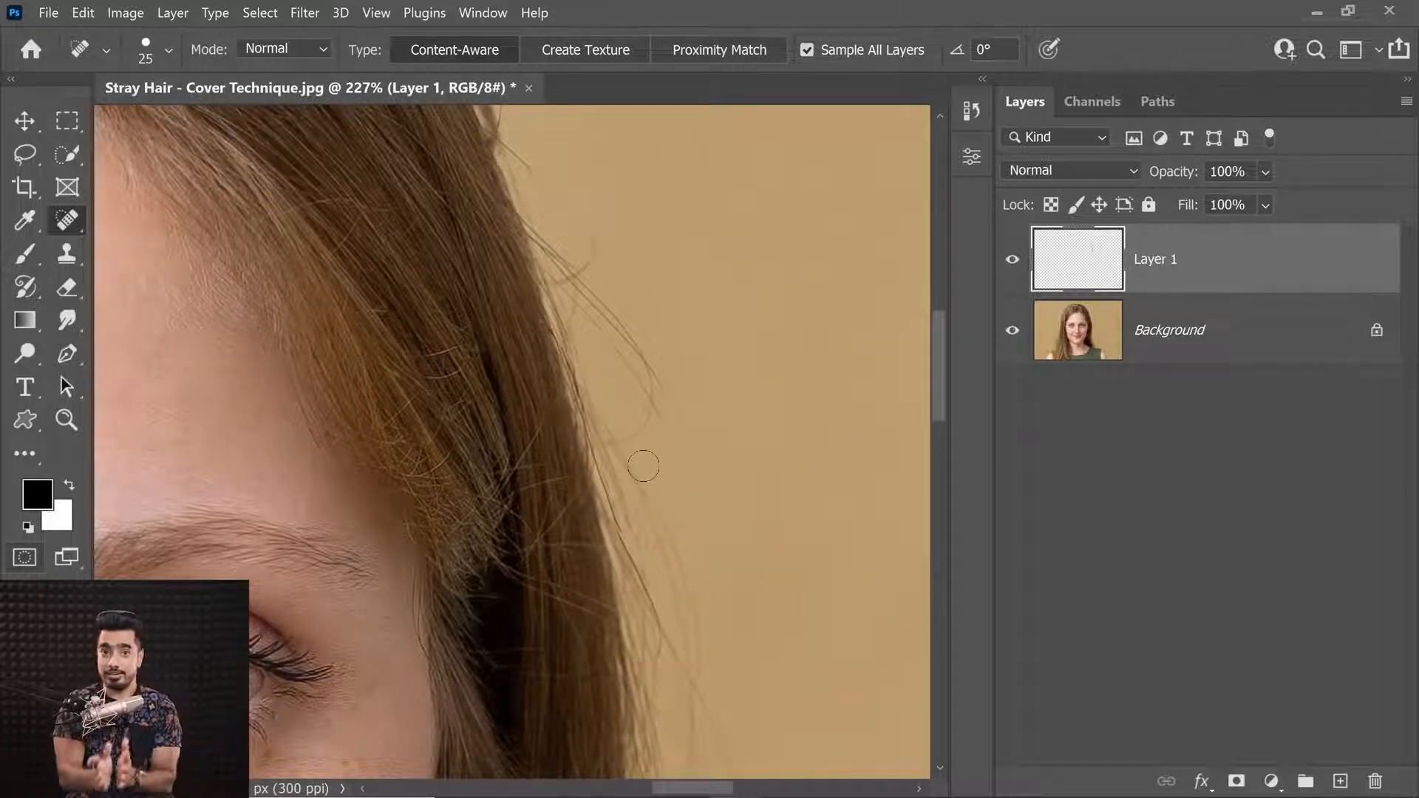
drag(1285, 283, 1375, 781)
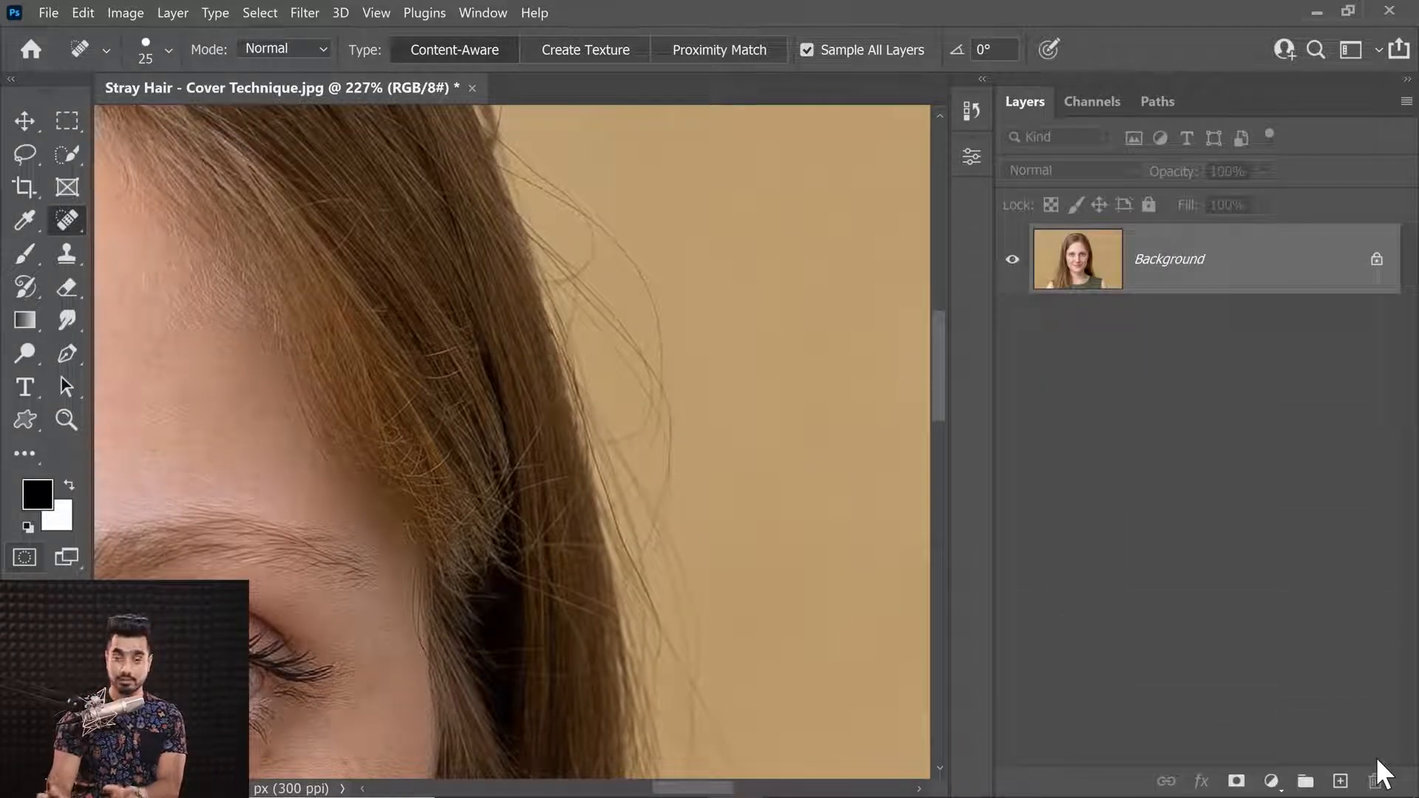
Step: Create a new empty layer above Background and name it Cover
key(ctrl+0)
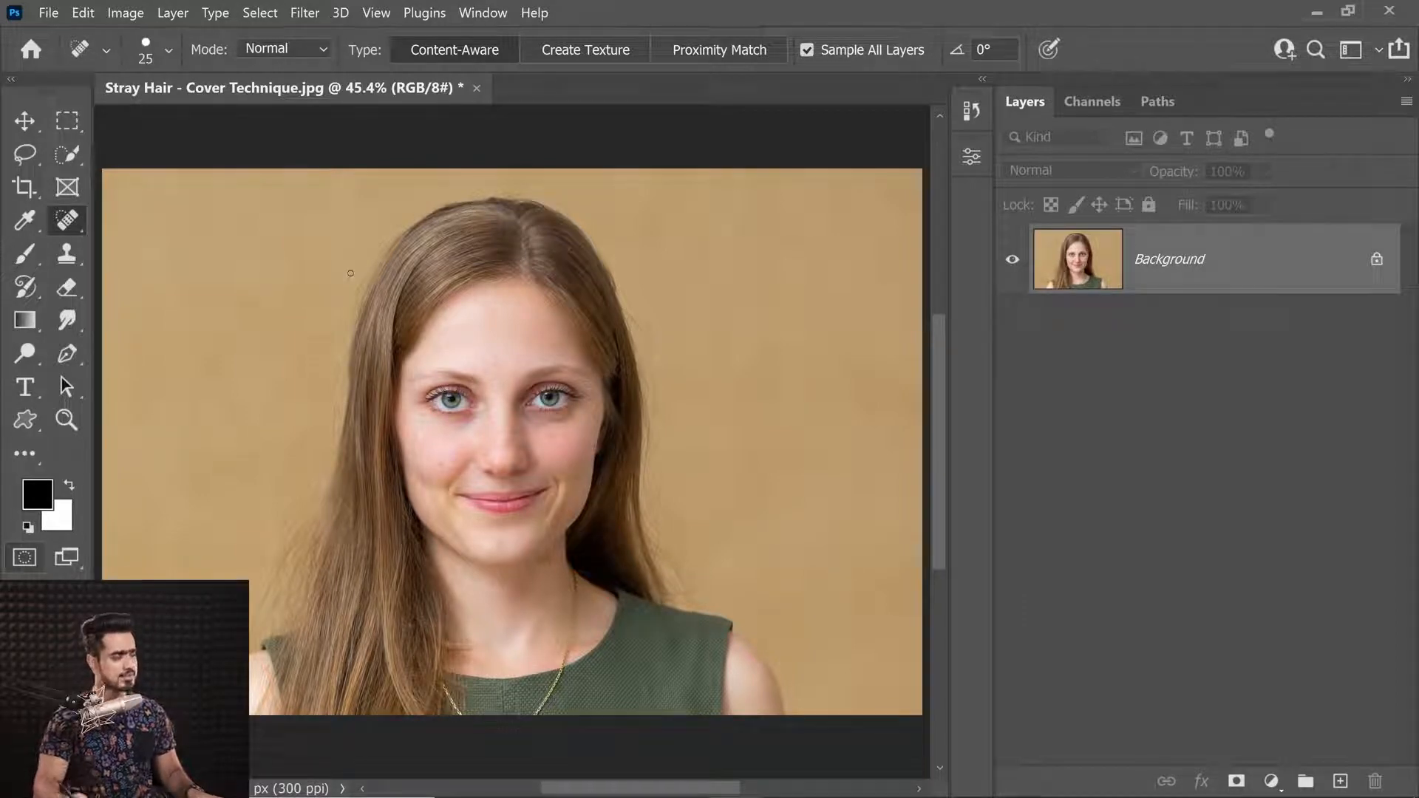
drag(347, 488, 368, 475)
drag(457, 244, 423, 375)
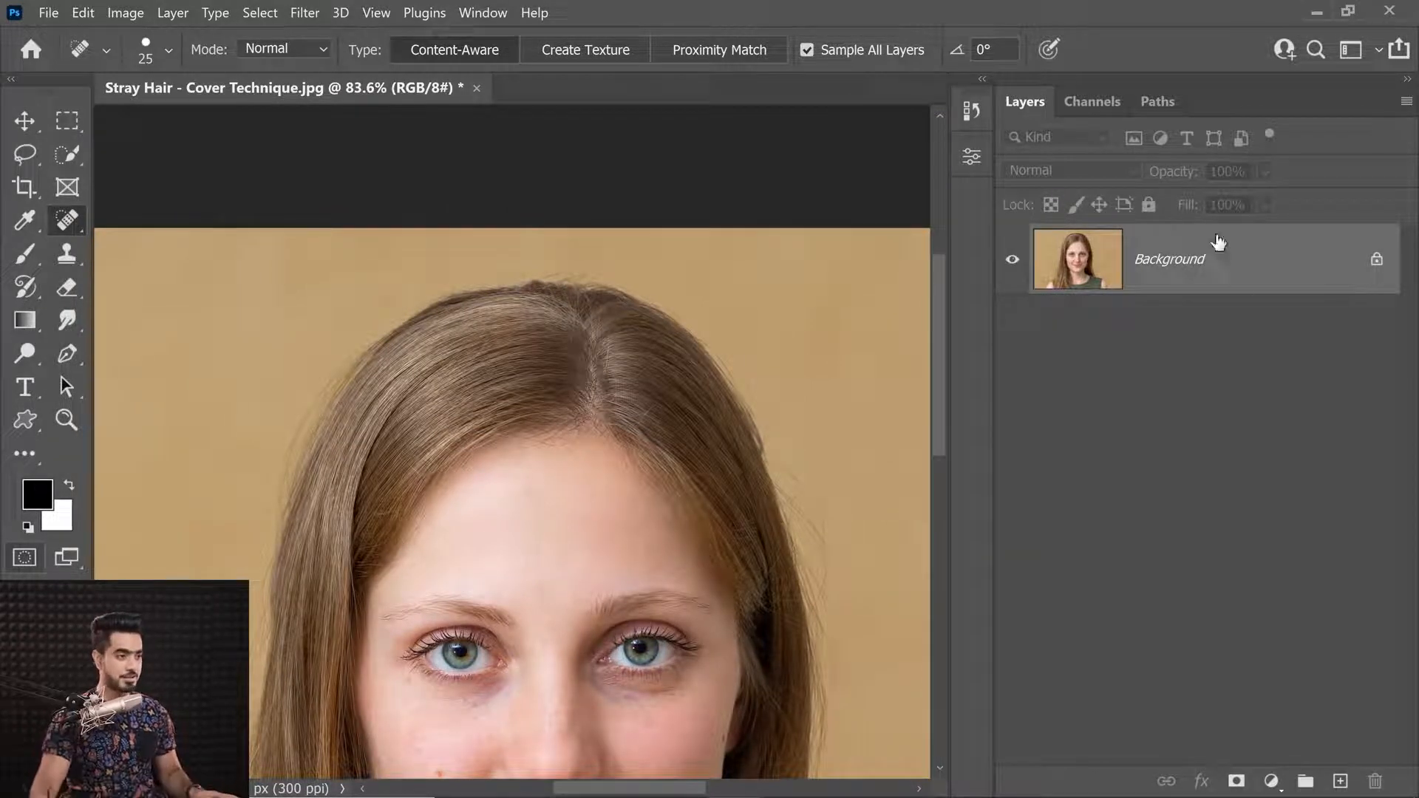
click(1341, 782)
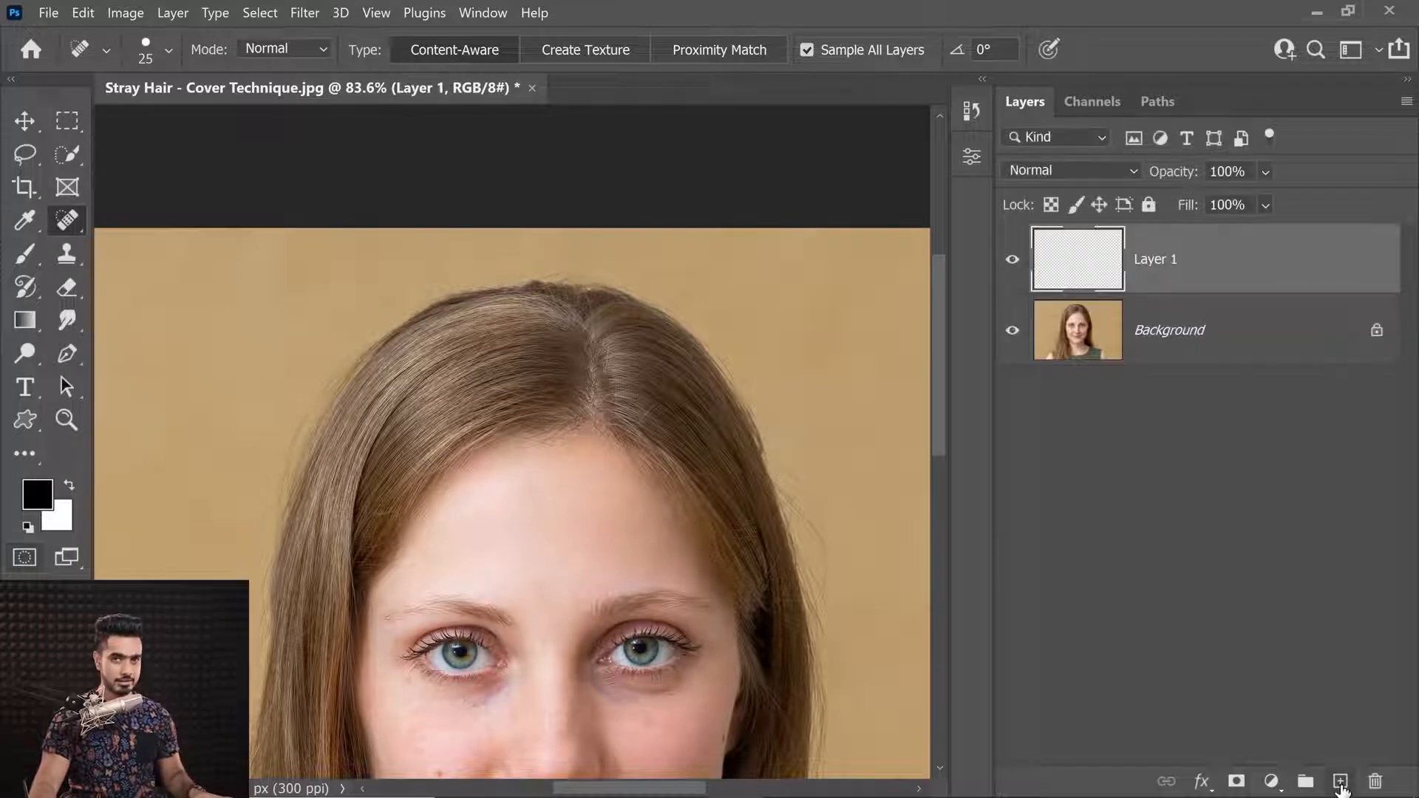
drag(350, 399, 545, 202)
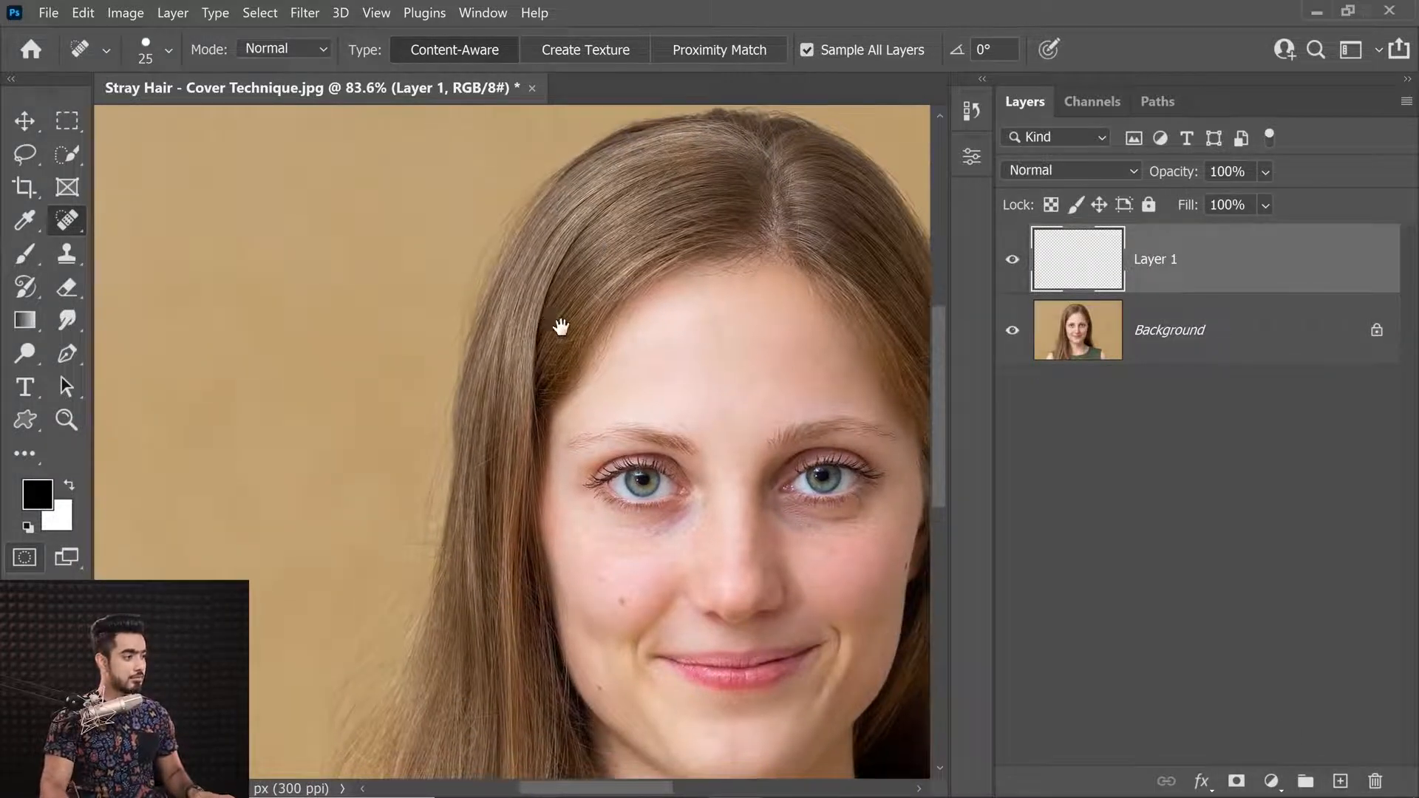
drag(551, 321, 576, 391)
double_click(1155, 260)
text(Cover)
key(Return)
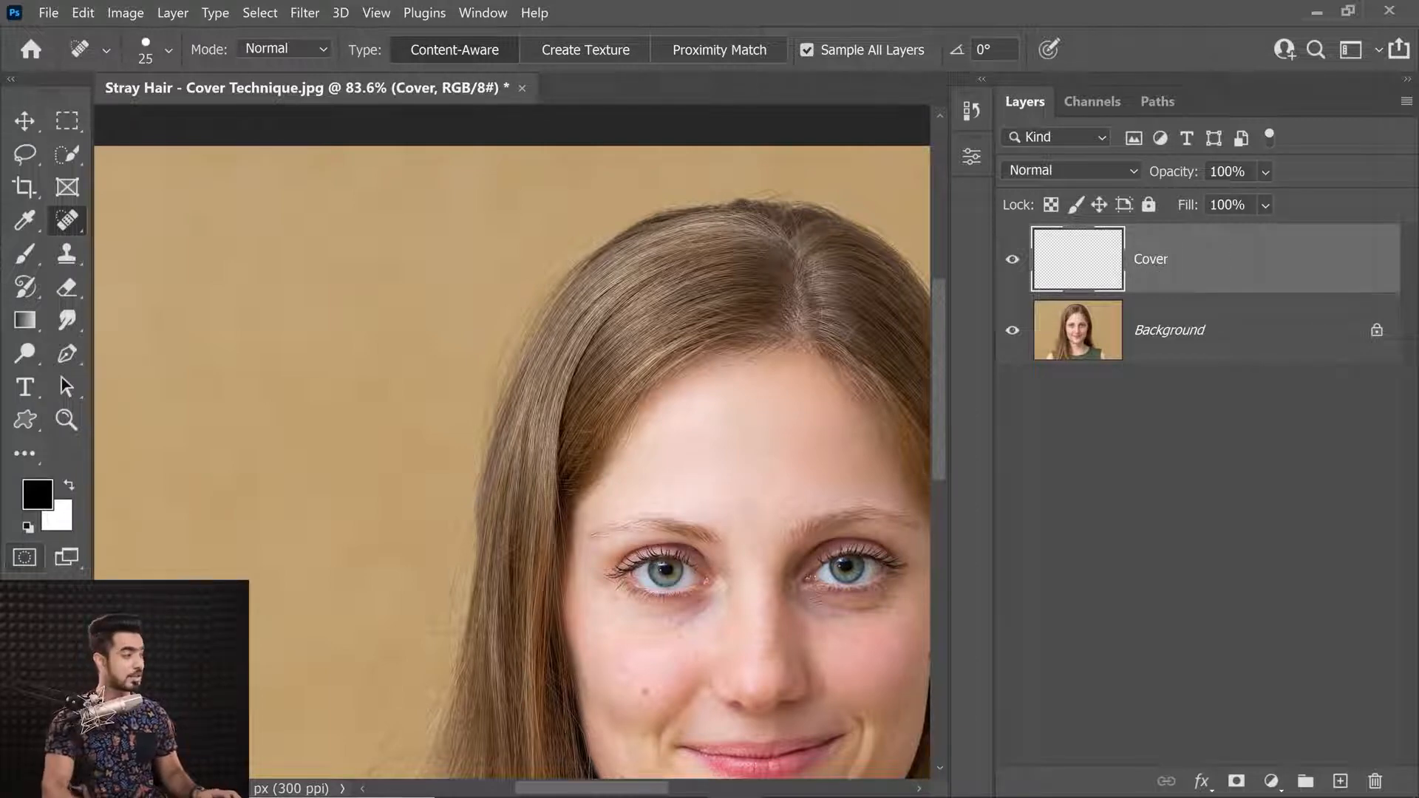
Step: With a 300 px Clone Stamp, cover the stray hairs along the upper left edge of the hair with nearby backdrop
click(71, 259)
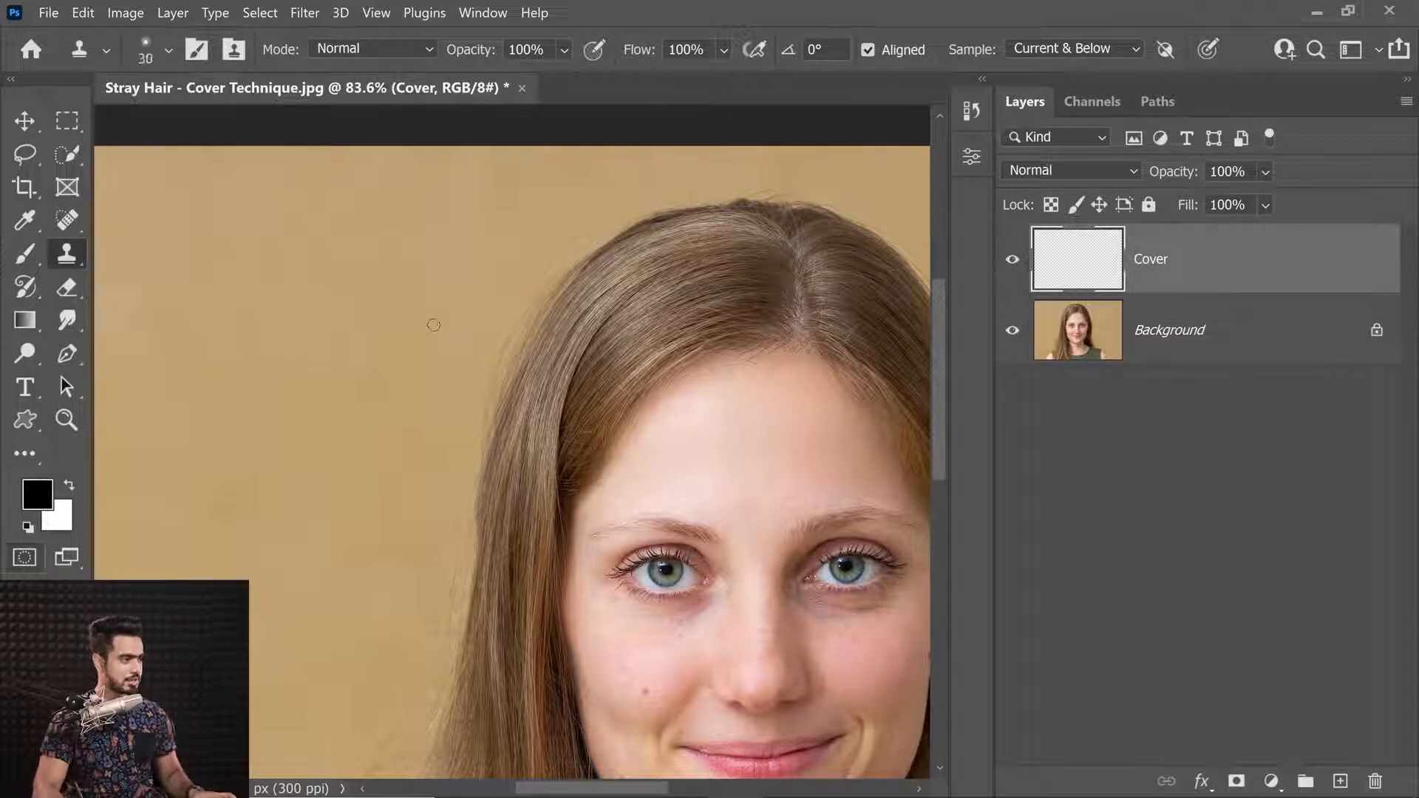
key(bracketleft)
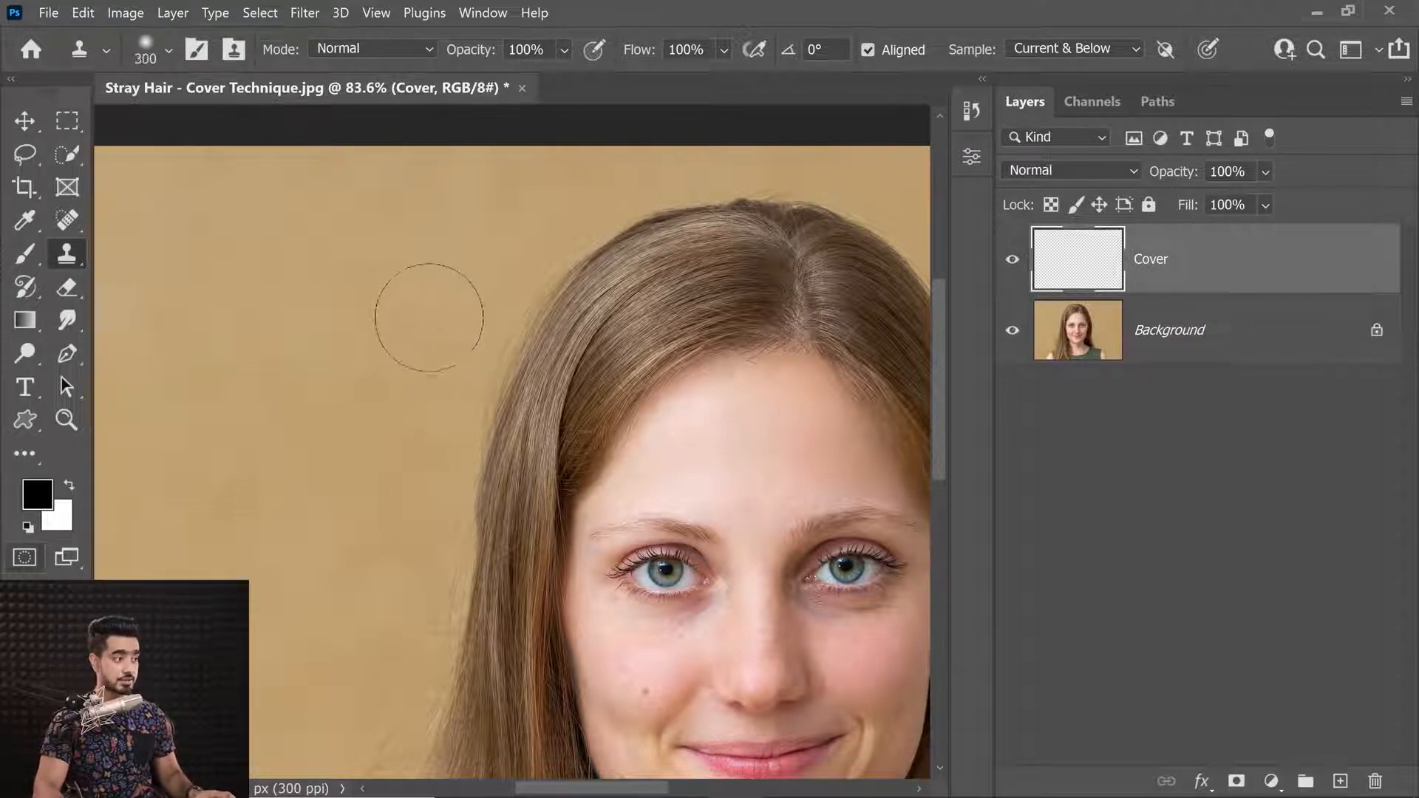
key(bracketright)
key(bracketright)
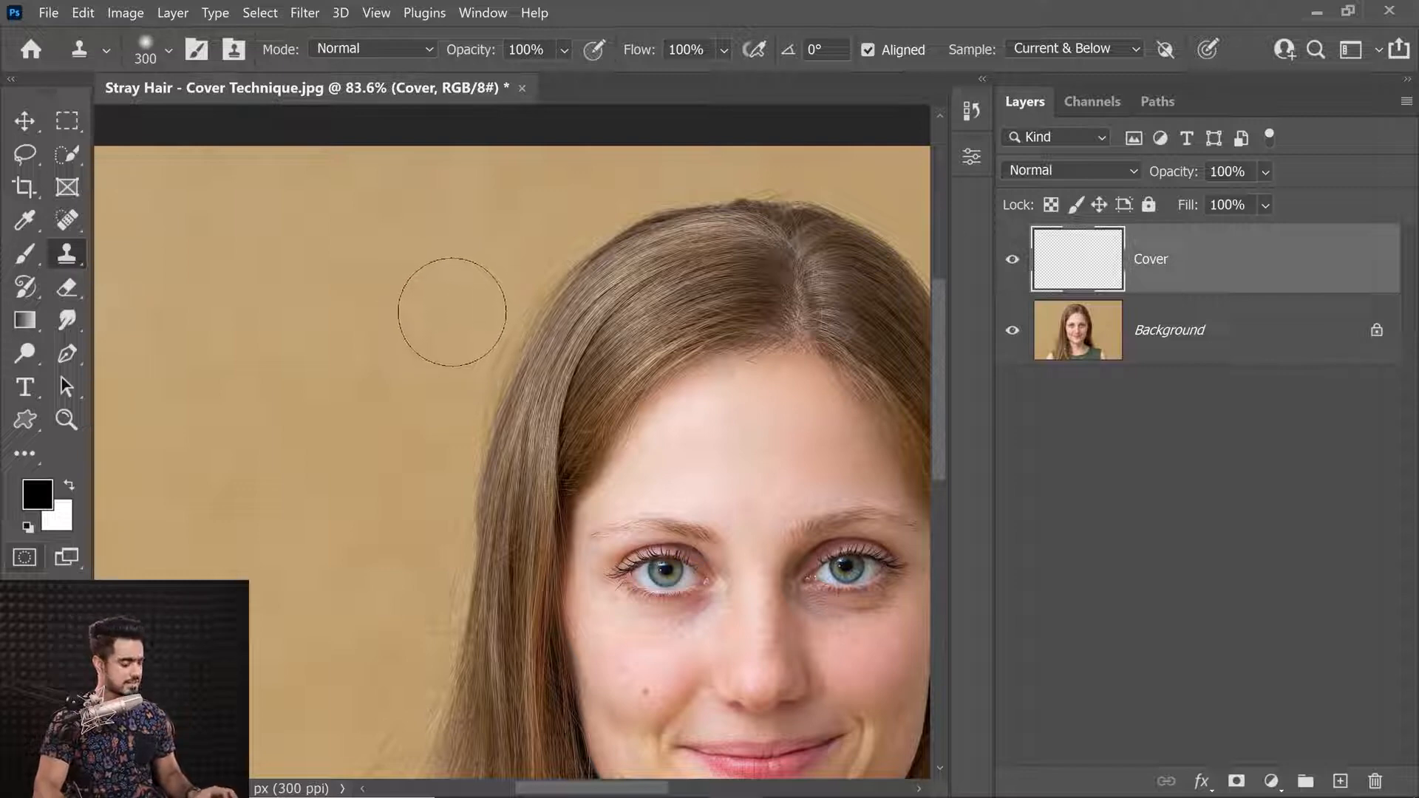
key(alt)
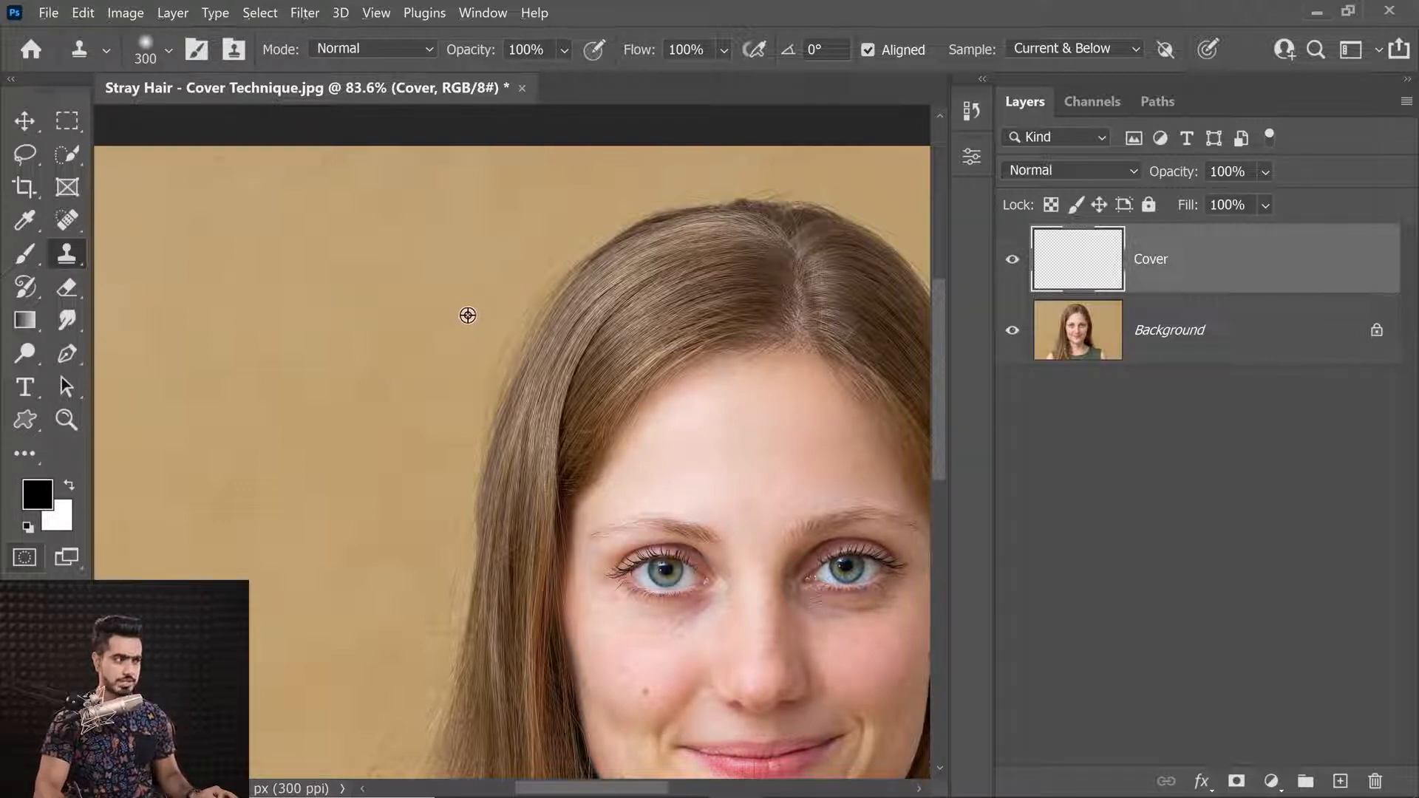
mouse_move(497, 326)
mouse_down()
mouse_move(452, 432)
mouse_move(511, 169)
mouse_up()
alt+click(470, 301)
drag(481, 301, 462, 442)
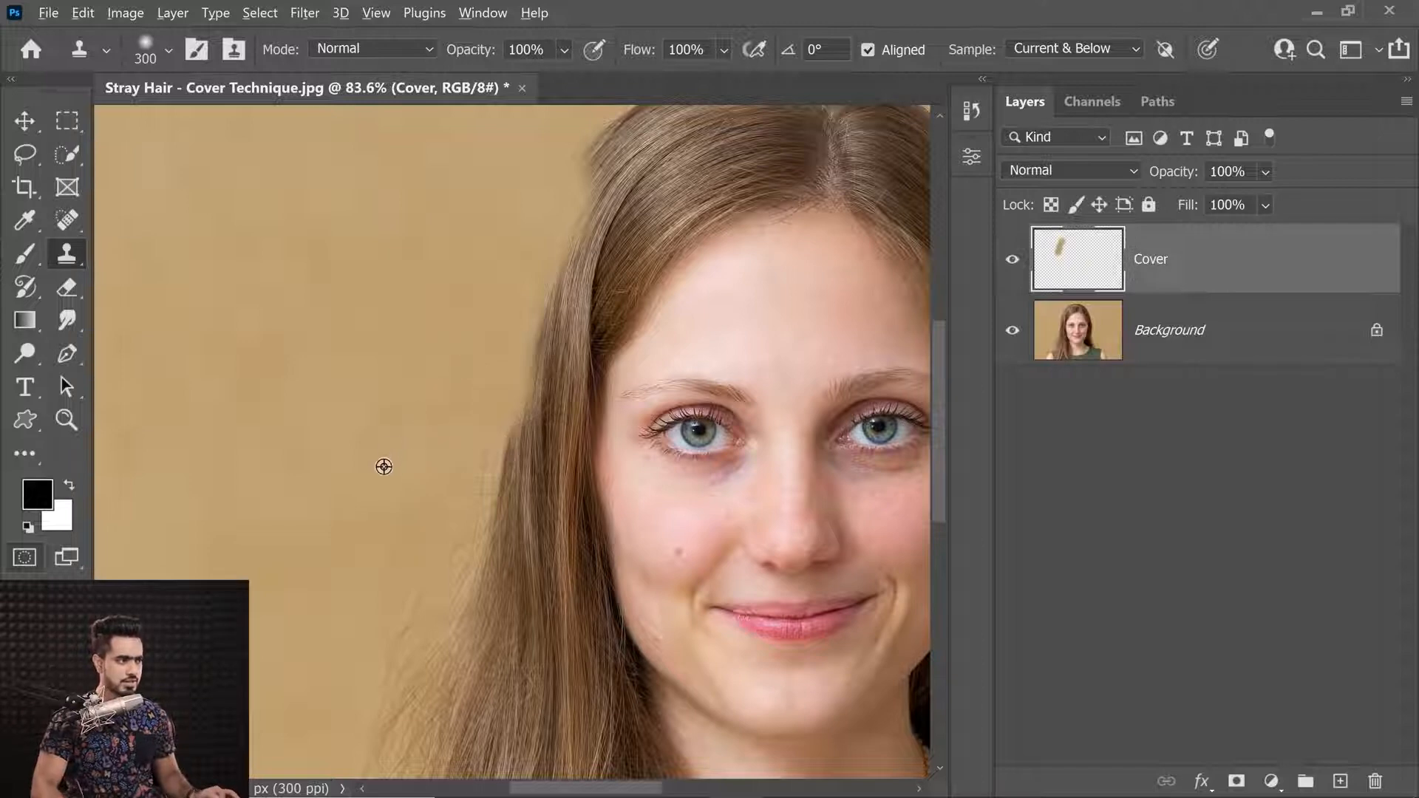
Step: Enlarge the Clone Stamp to 500 px and cover the flyaway hairs beside the left cheek with clean backdrop
key(bracketright)
key(bracketright)
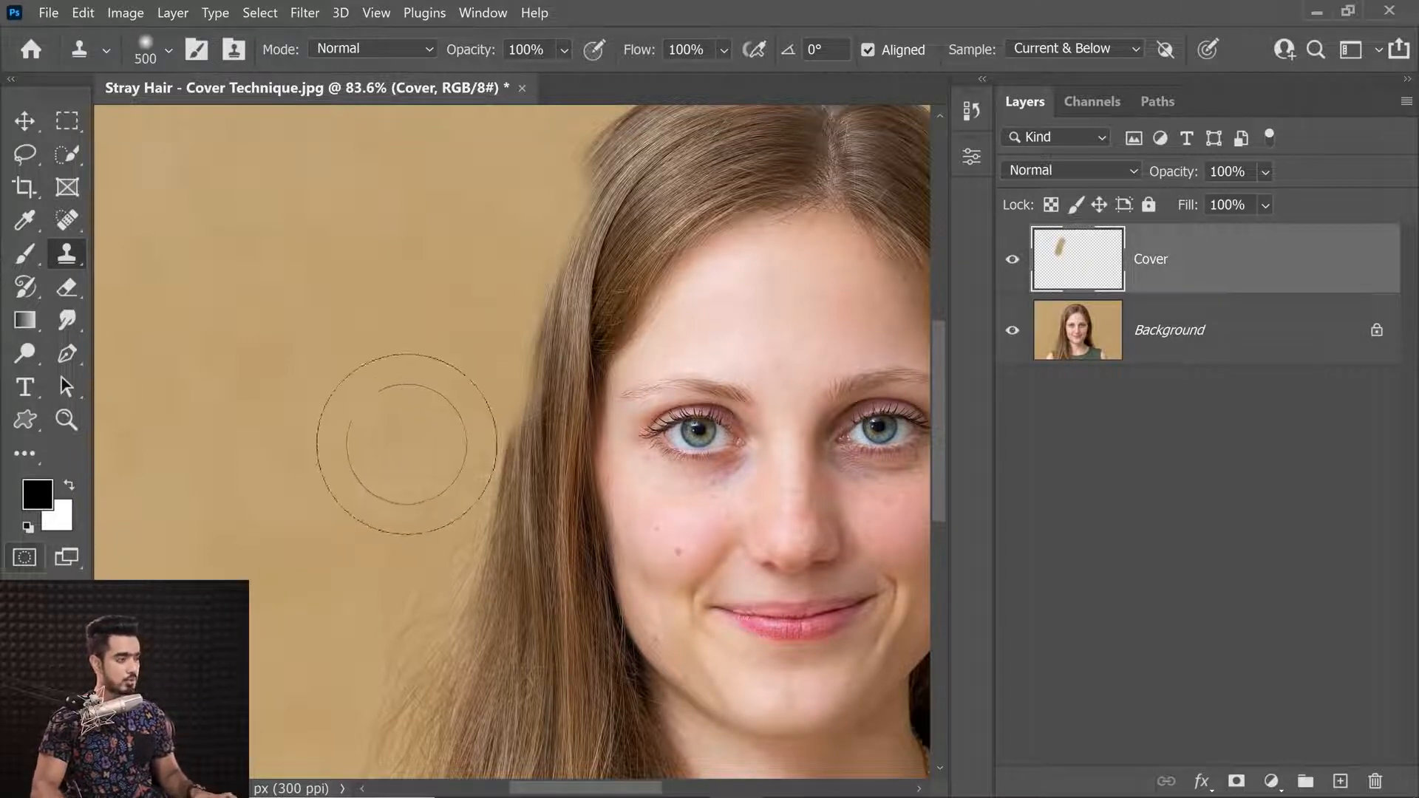
alt+click(406, 434)
drag(448, 445, 442, 451)
alt+click(343, 518)
mouse_move(399, 518)
mouse_down()
mouse_move(441, 571)
mouse_move(421, 569)
mouse_up()
key(bracketleft)
key(bracketleft)
alt+click(424, 517)
drag(420, 530, 471, 331)
Step: Clone clean backdrop over the loose strands at the lower left of the hair, down to the shoulder
key(bracketright)
key(bracketright)
key(bracketright)
key(bracketright)
key(bracketright)
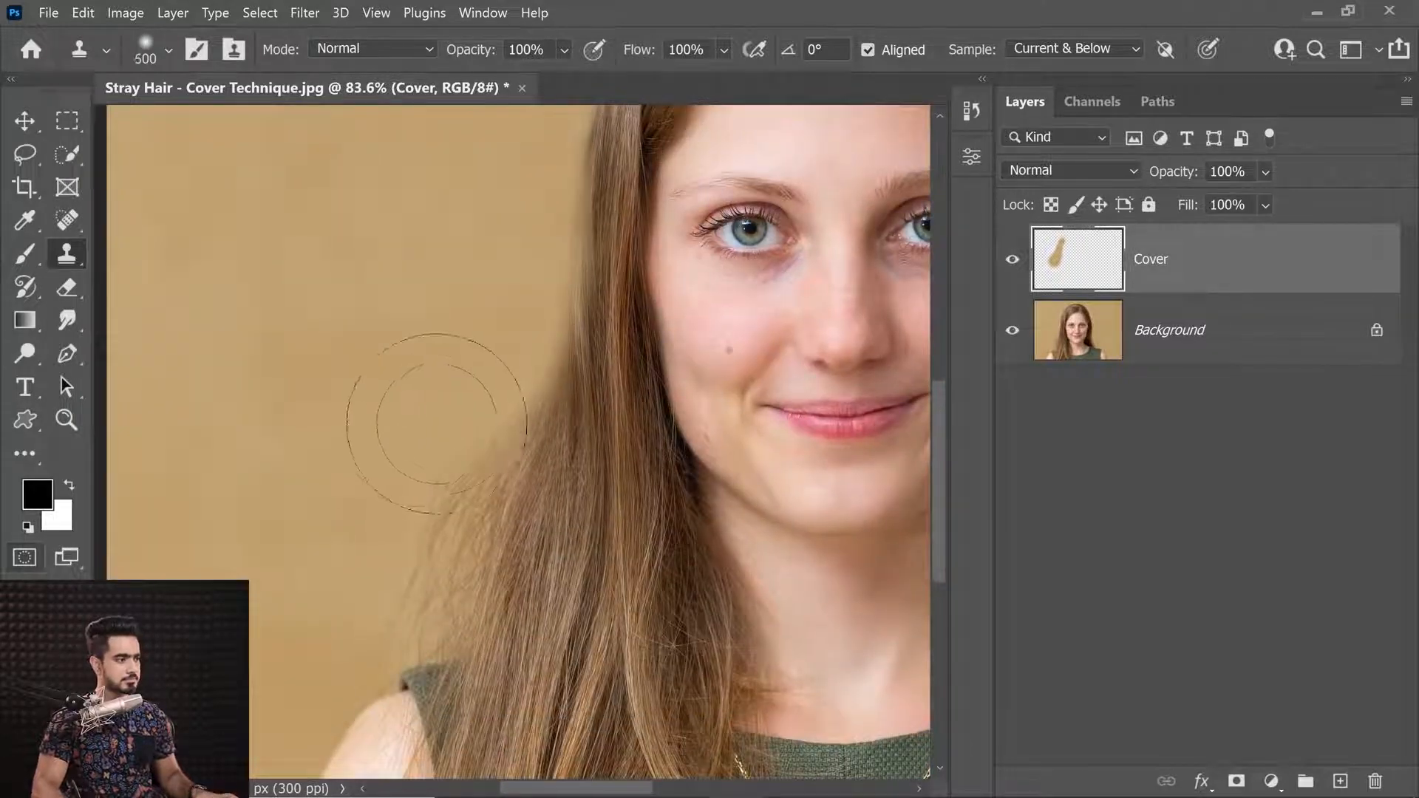
alt+click(387, 541)
mouse_move(352, 587)
mouse_down()
mouse_move(397, 611)
mouse_move(427, 484)
mouse_move(485, 439)
mouse_up()
alt+click(435, 444)
drag(670, 366, 473, 453)
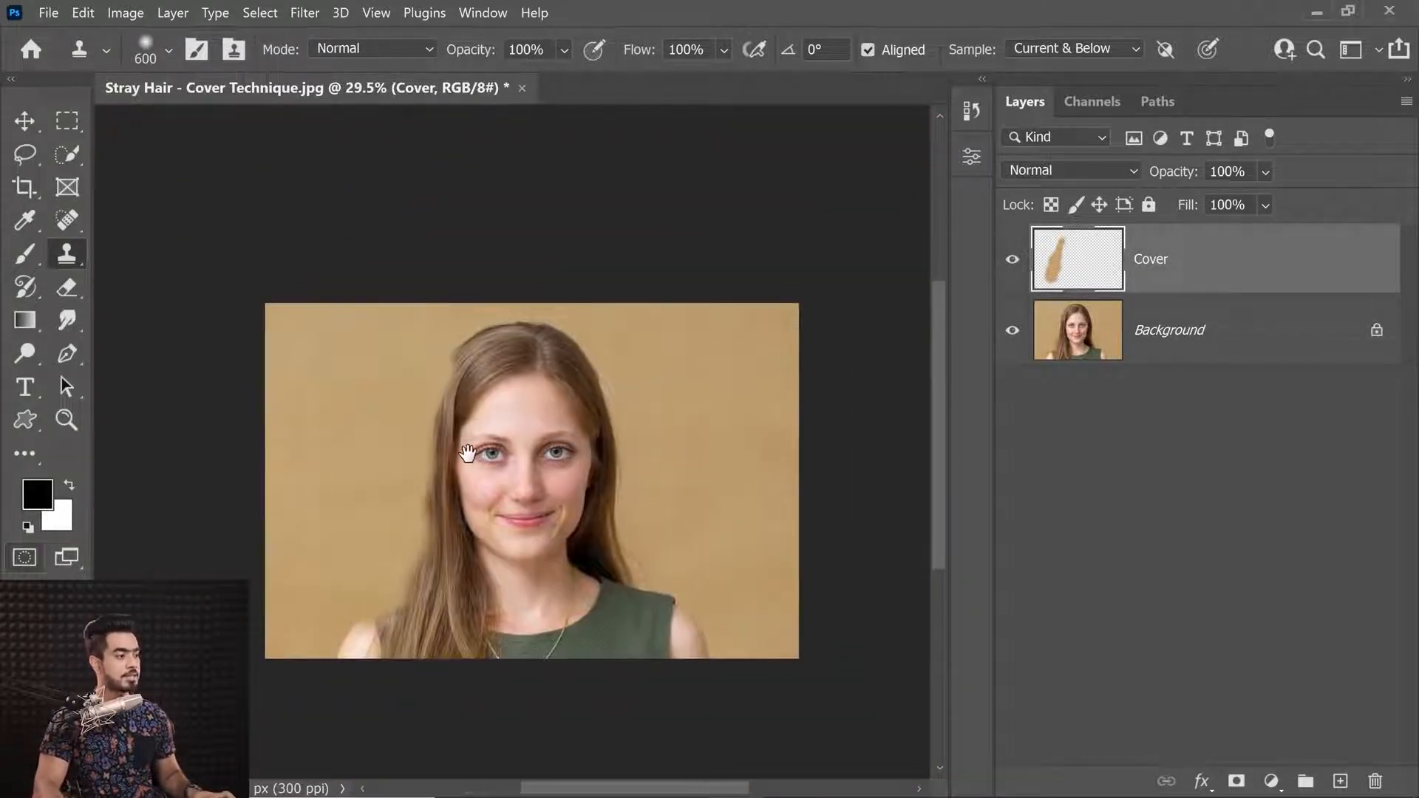
drag(489, 335, 521, 334)
key([)
key([)
key([)
key([)
key([)
key([)
key([)
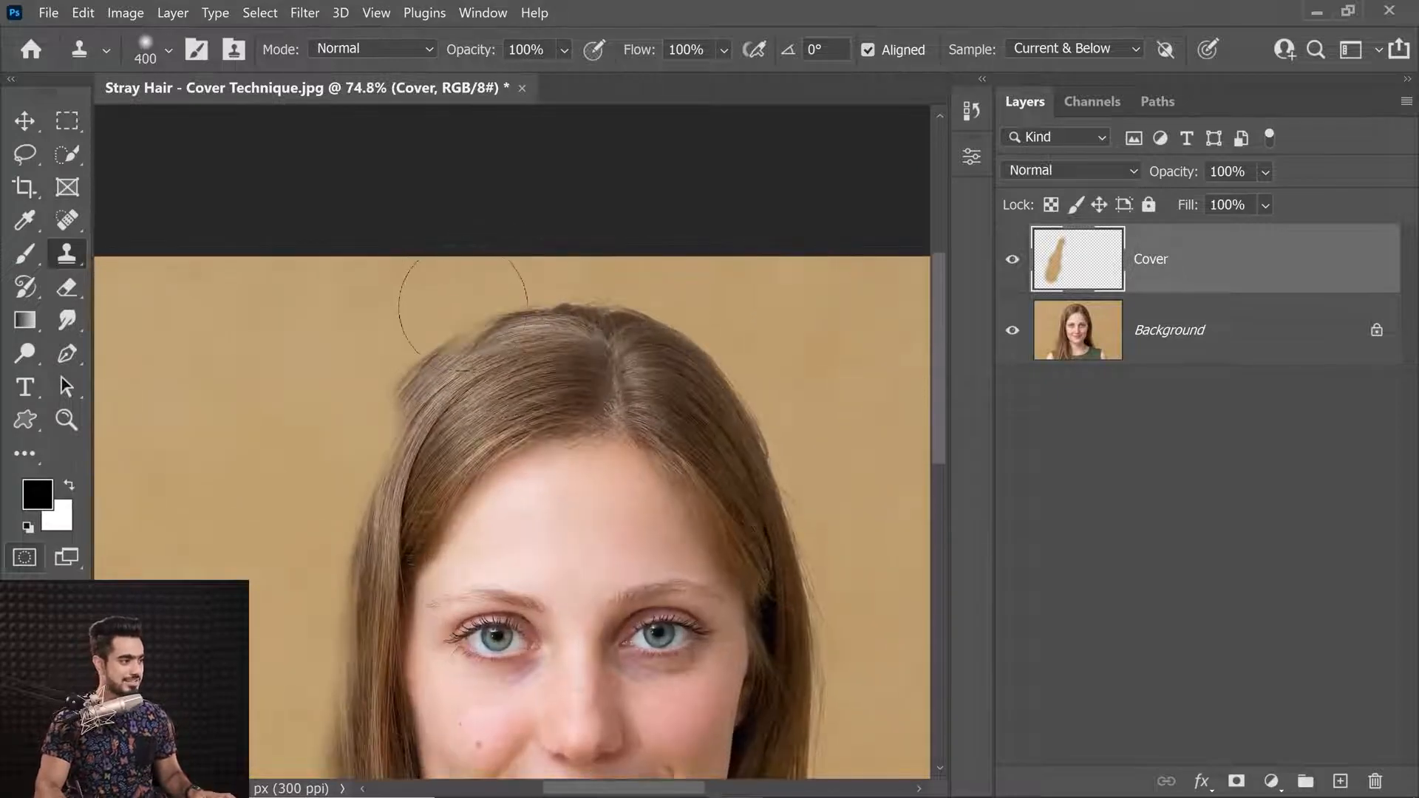
drag(632, 280, 688, 280)
mouse_move(566, 336)
mouse_down()
mouse_move(530, 332)
mouse_move(551, 336)
mouse_up()
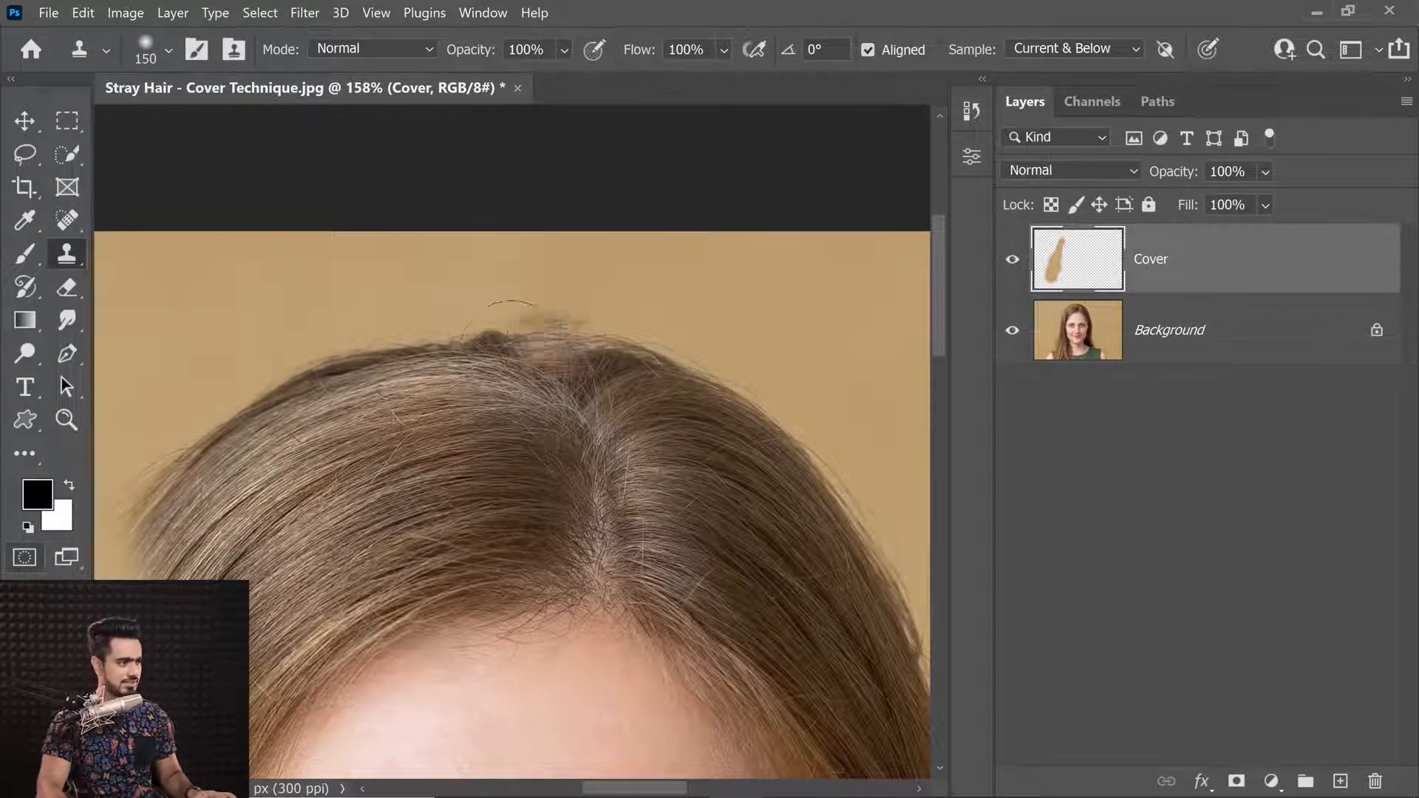
drag(814, 447, 533, 146)
drag(688, 316, 570, 348)
Step: With a 250 px Clone Stamp, cover the stray hairs along the upper right edge of the hair with nearby backdrop
key(])
key(])
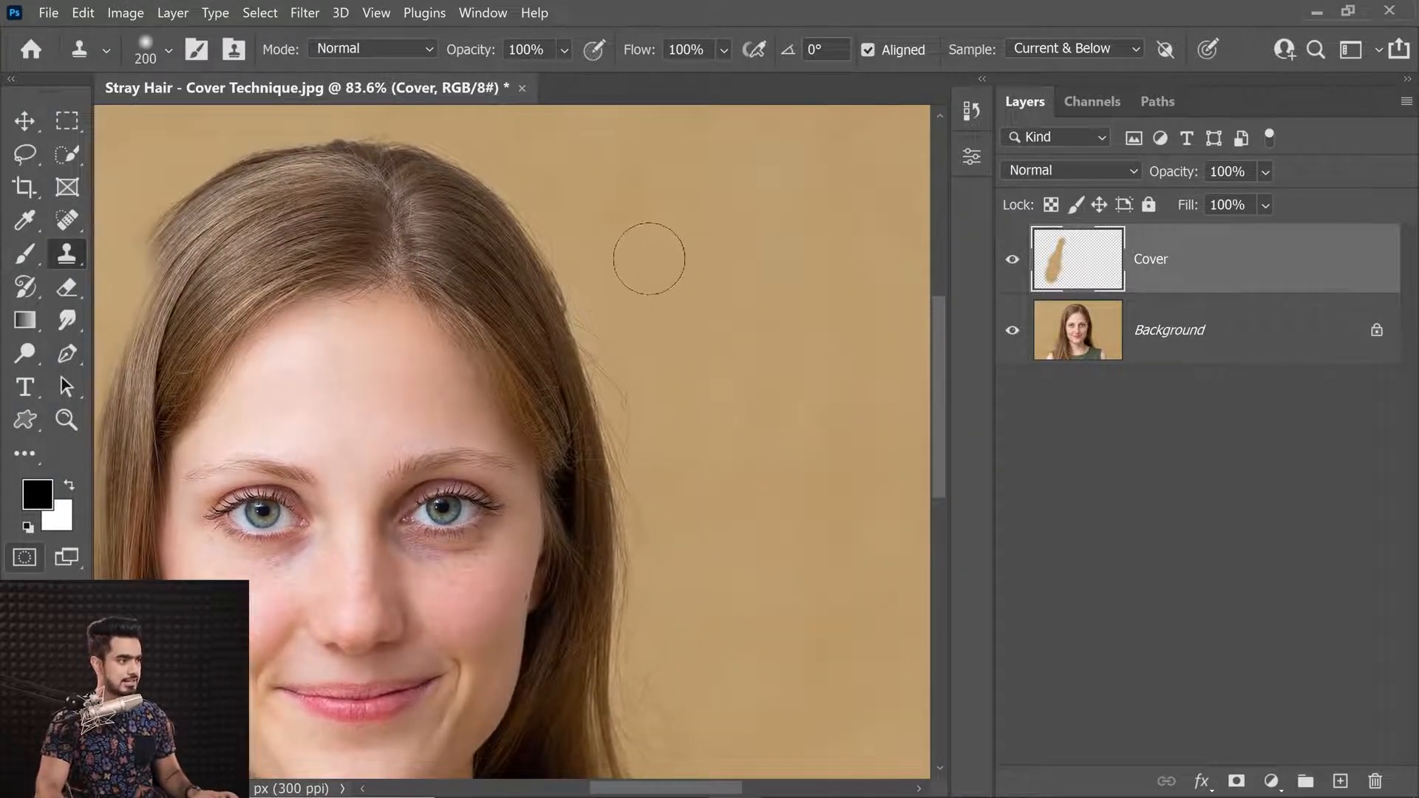
key(])
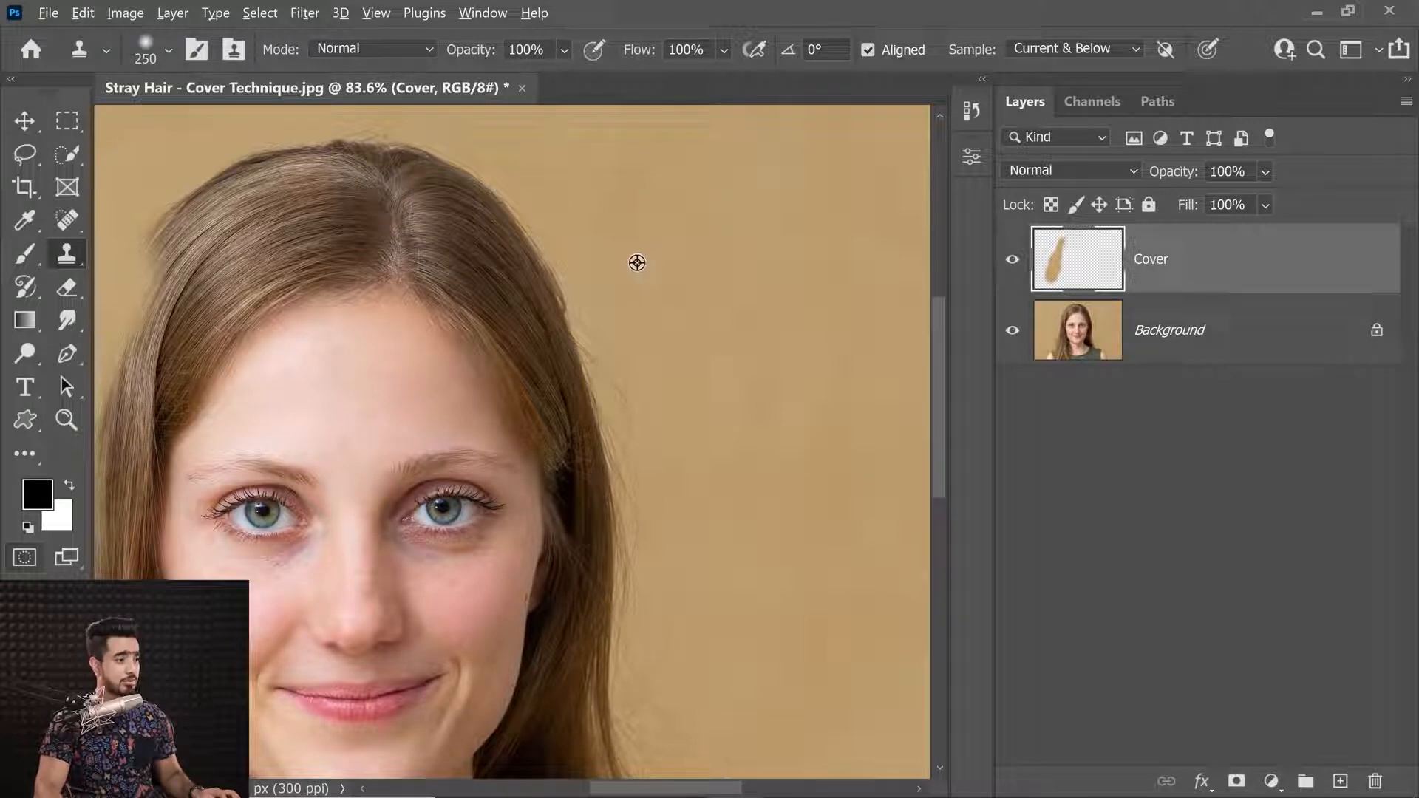
mouse_move(582, 261)
mouse_down()
mouse_move(547, 190)
mouse_move(584, 225)
mouse_move(580, 295)
mouse_move(642, 460)
mouse_up()
drag(653, 403, 644, 218)
drag(621, 334, 642, 371)
key(])
alt+click(748, 409)
click(695, 544)
key(bracketright)
key(bracketright)
key(bracketright)
key(bracketright)
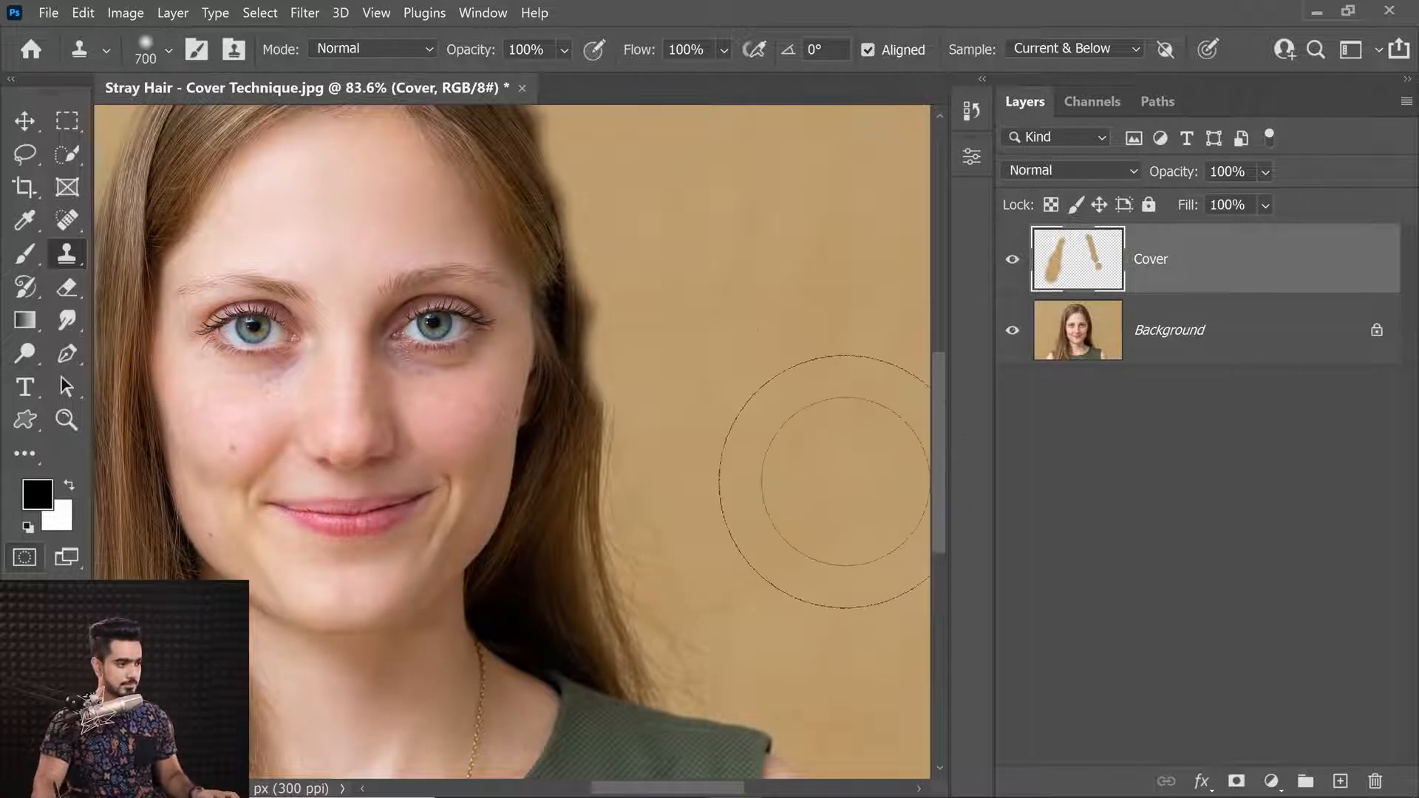
alt+click(773, 499)
drag(666, 476, 686, 602)
key(bracketleft)
key(bracketleft)
key(bracketleft)
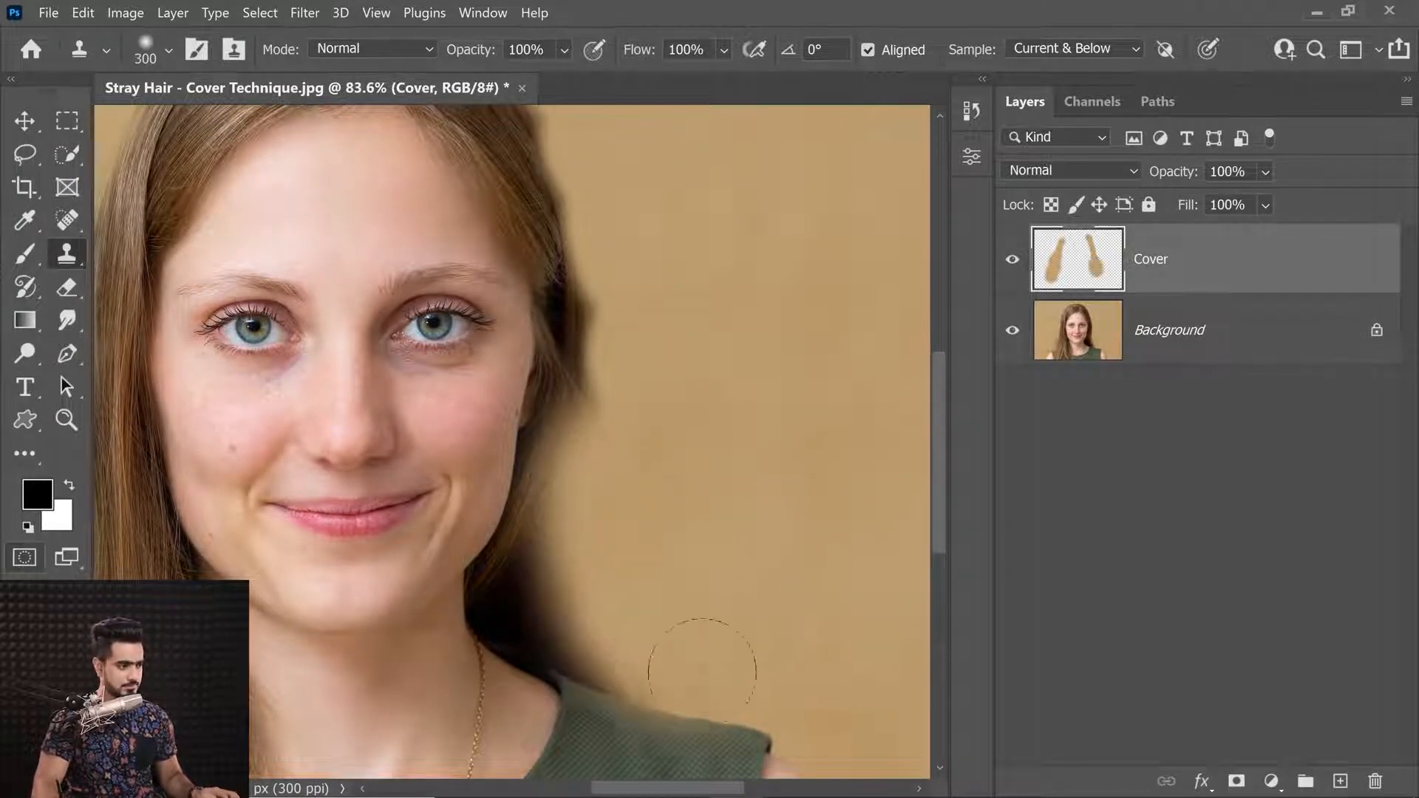
key(ctrl+z)
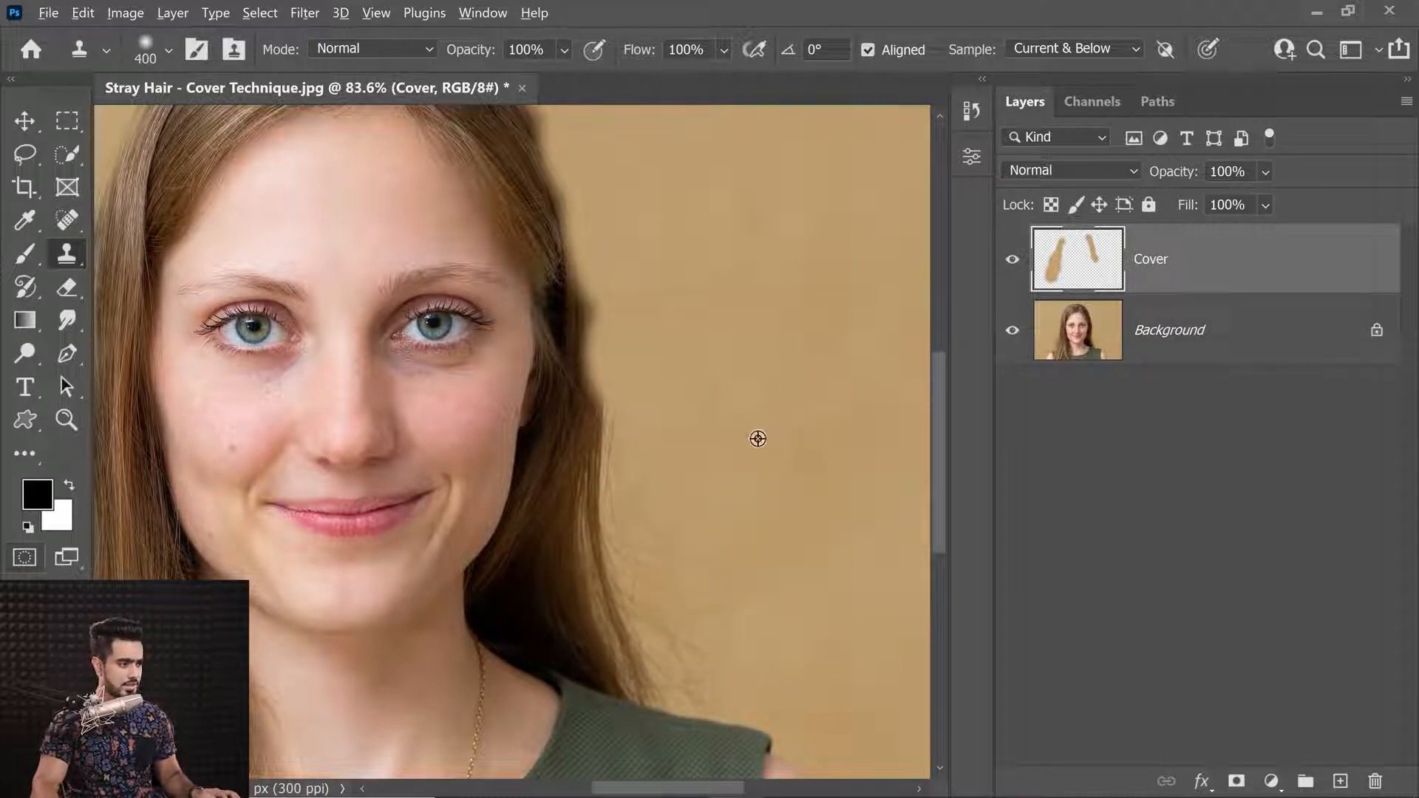
Step: With a 400 px Clone Stamp, cover the flyaway hairs along the lower right edge of the hair down to the shoulder
alt+click(735, 429)
drag(637, 425, 650, 473)
alt+click(786, 603)
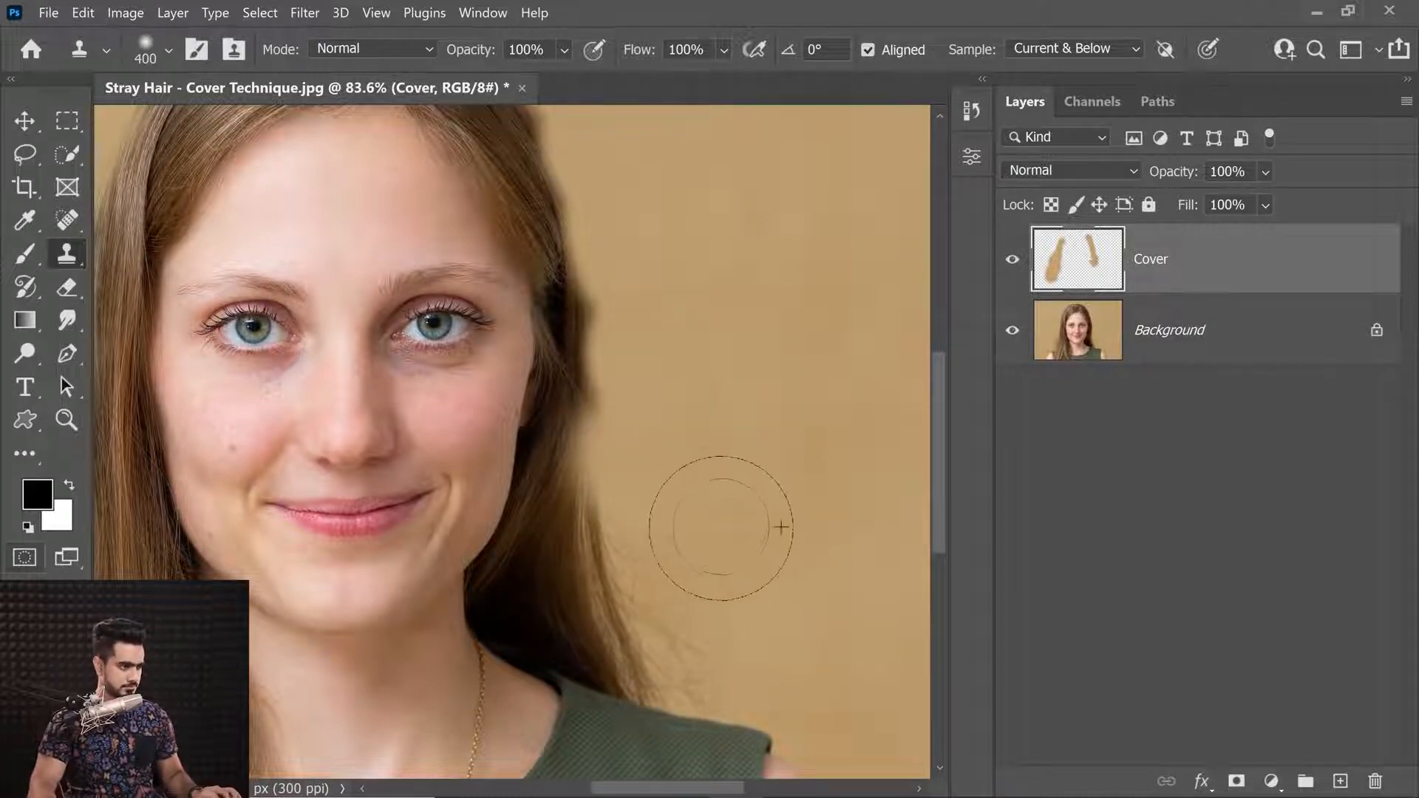
drag(721, 601, 738, 657)
alt+click(750, 528)
drag(664, 526, 667, 579)
alt+click(719, 521)
drag(670, 616, 687, 656)
alt+click(696, 429)
drag(625, 402, 649, 439)
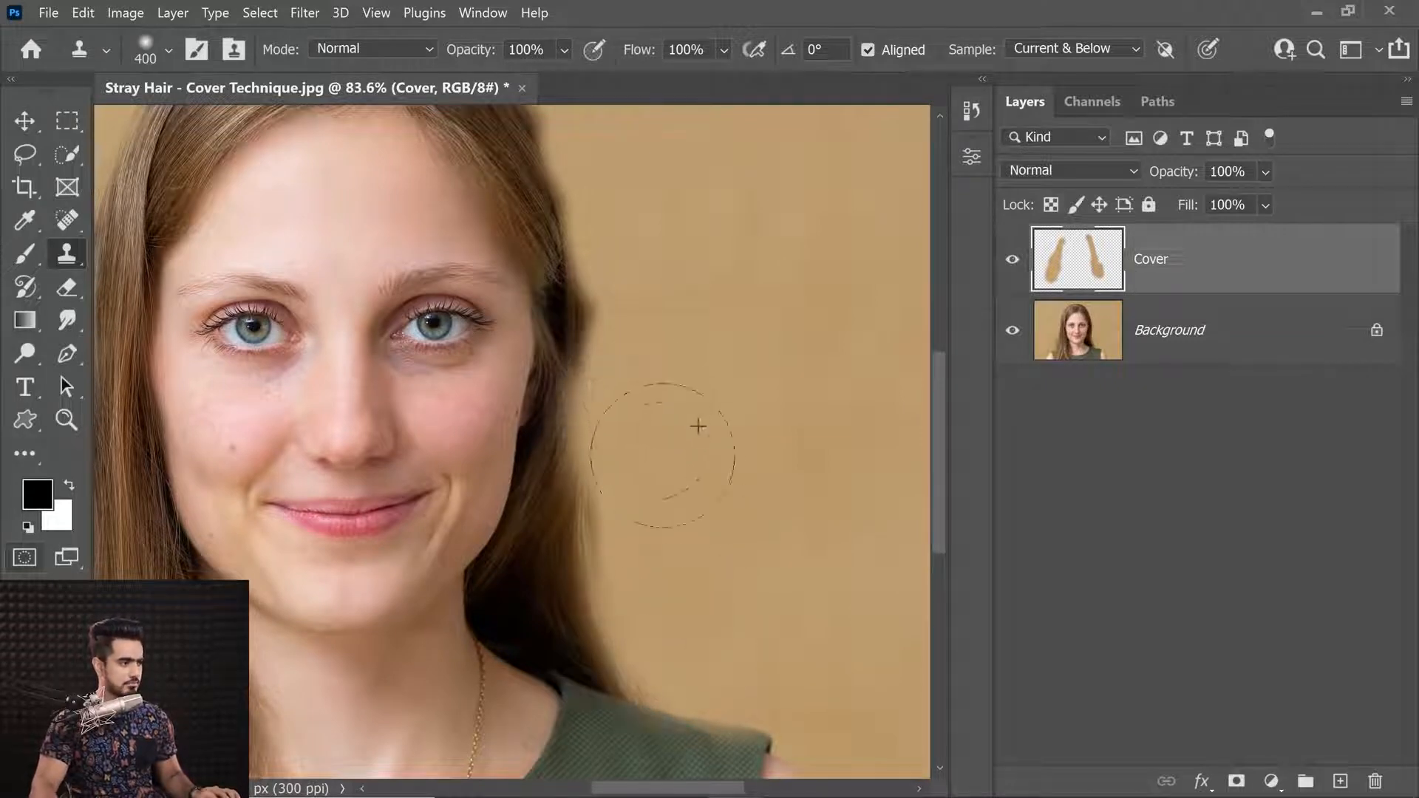
Step: Add a white layer mask to the Cover layer and set the Brush tool's flow to 100%
mouse_move(626, 543)
mouse_down()
mouse_move(633, 560)
mouse_move(868, 520)
mouse_move(841, 508)
mouse_up()
drag(752, 318, 741, 557)
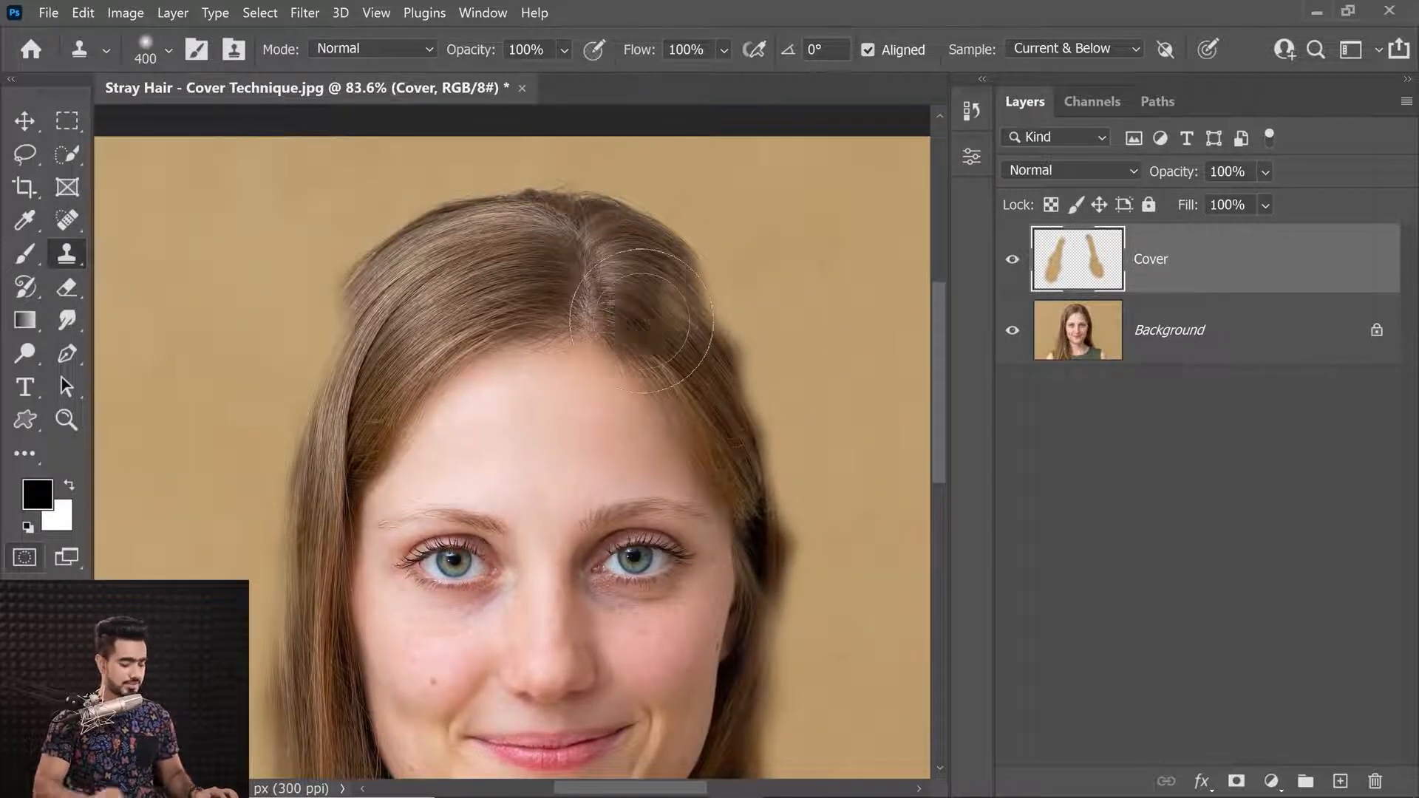
key(ctrl+0)
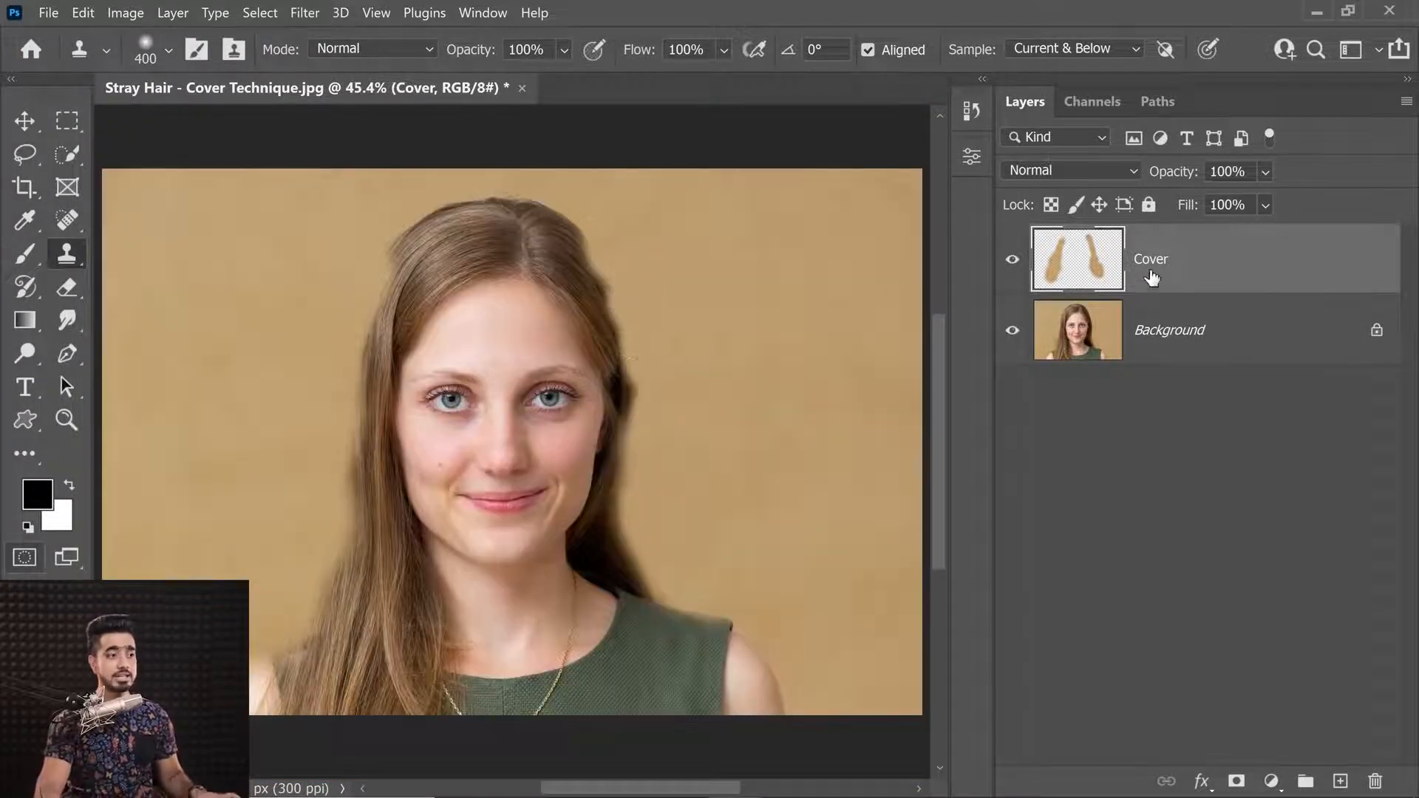
click(1237, 782)
click(26, 259)
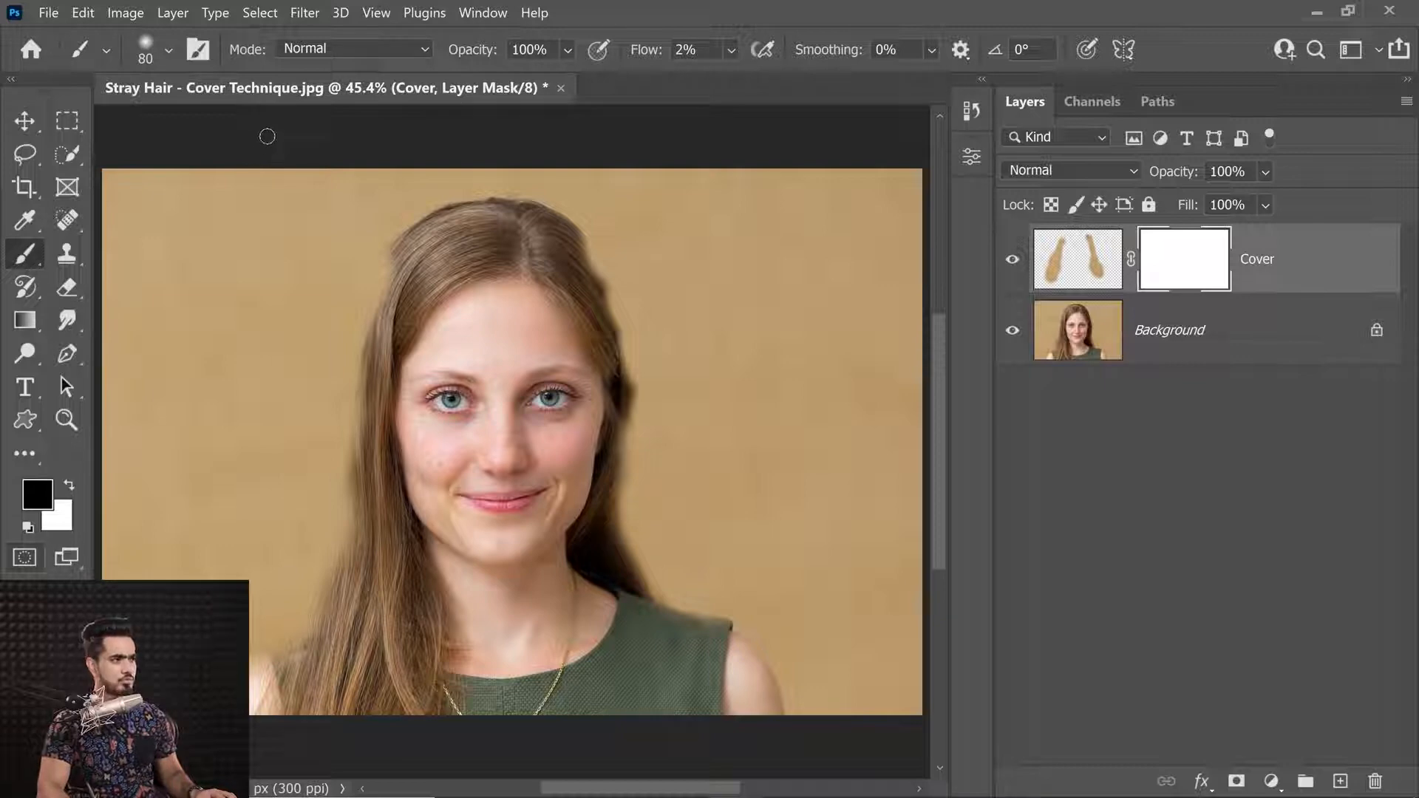
mouse_move(660, 49)
mouse_down()
mouse_move(646, 52)
mouse_move(840, 53)
mouse_up()
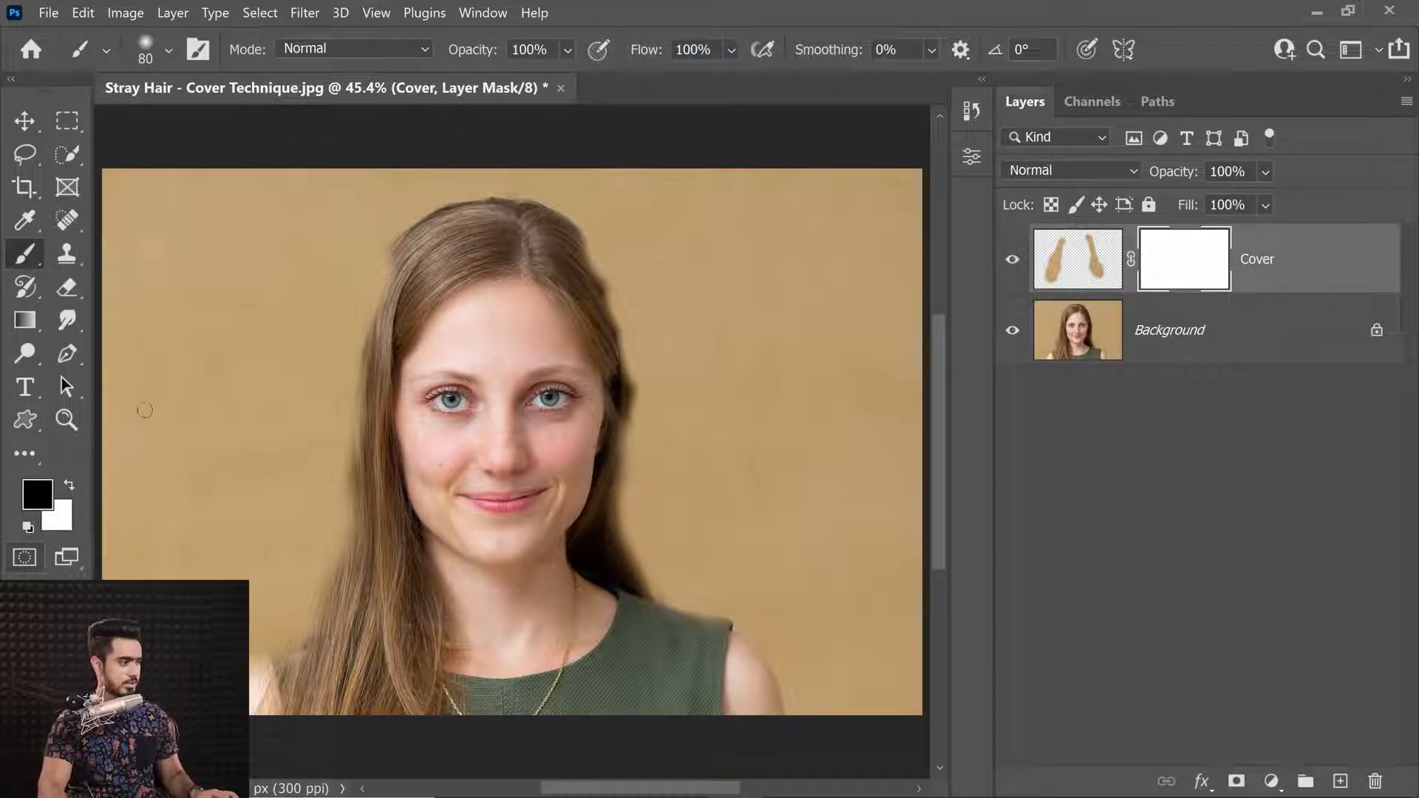
Step: Paint black on the Cover mask along the upper left side of the hair to restore its original edge
mouse_move(394, 264)
mouse_down()
mouse_move(433, 255)
mouse_move(354, 295)
mouse_move(373, 251)
mouse_move(329, 347)
mouse_move(391, 334)
mouse_up()
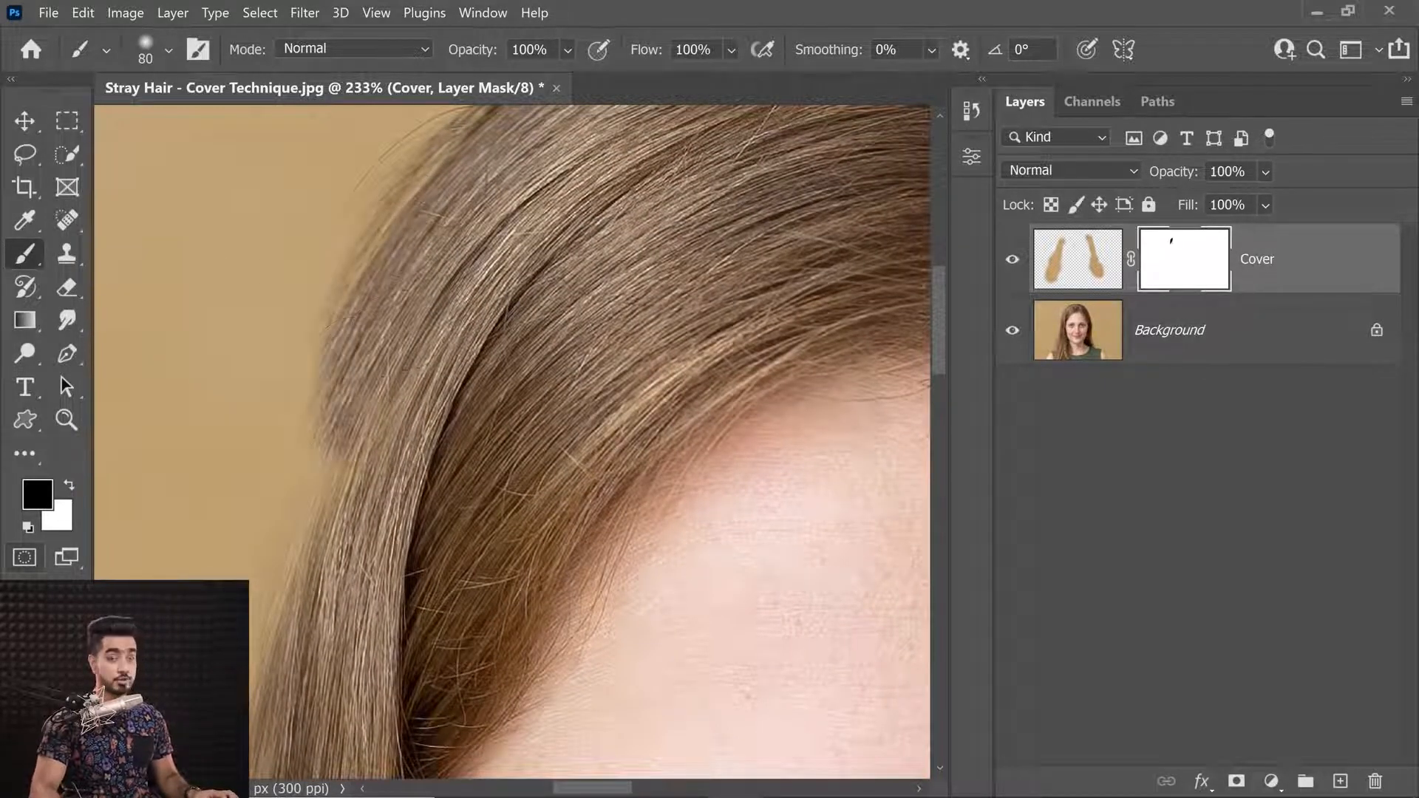
scroll(391, 335, down, 4)
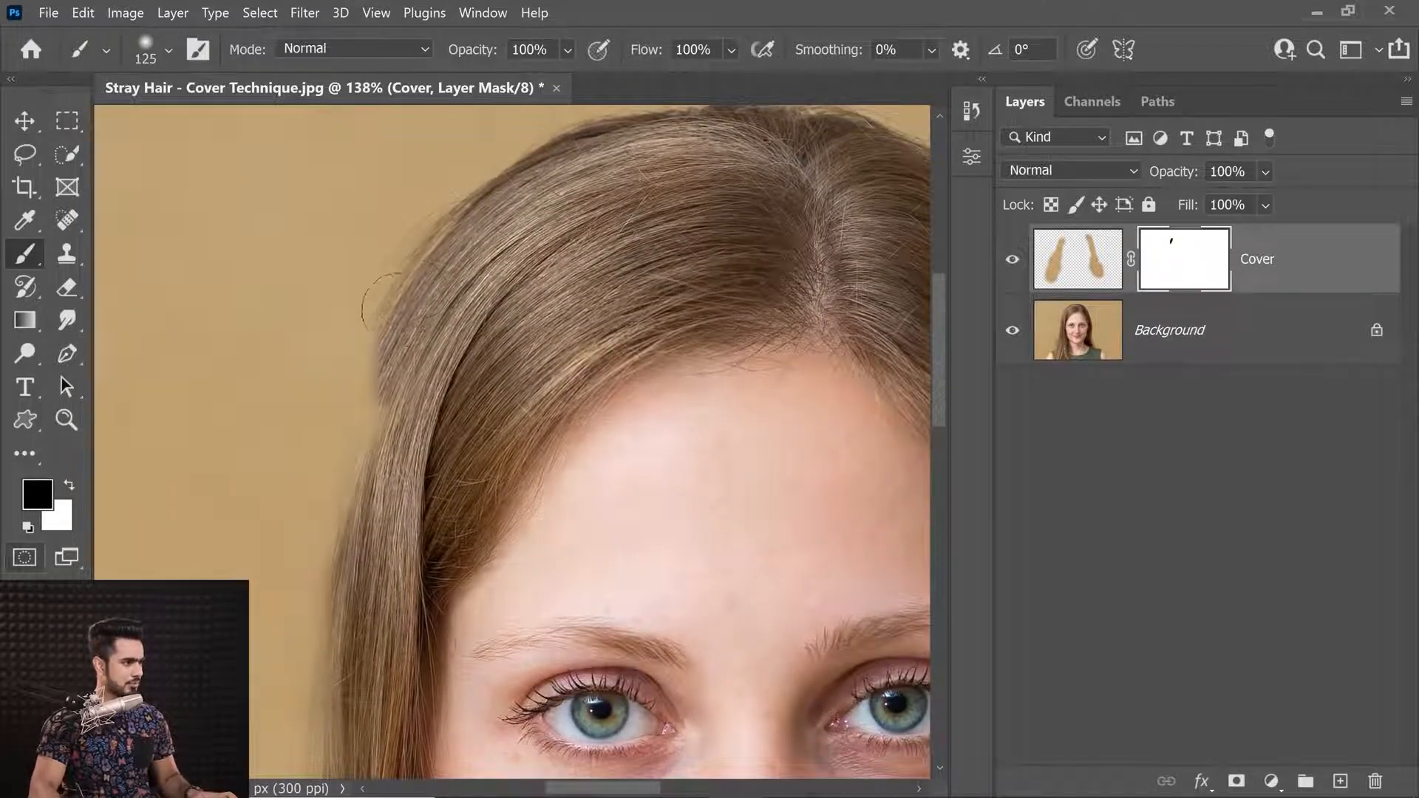
mouse_move(390, 396)
mouse_down()
mouse_move(478, 322)
mouse_move(445, 425)
mouse_move(445, 362)
mouse_up()
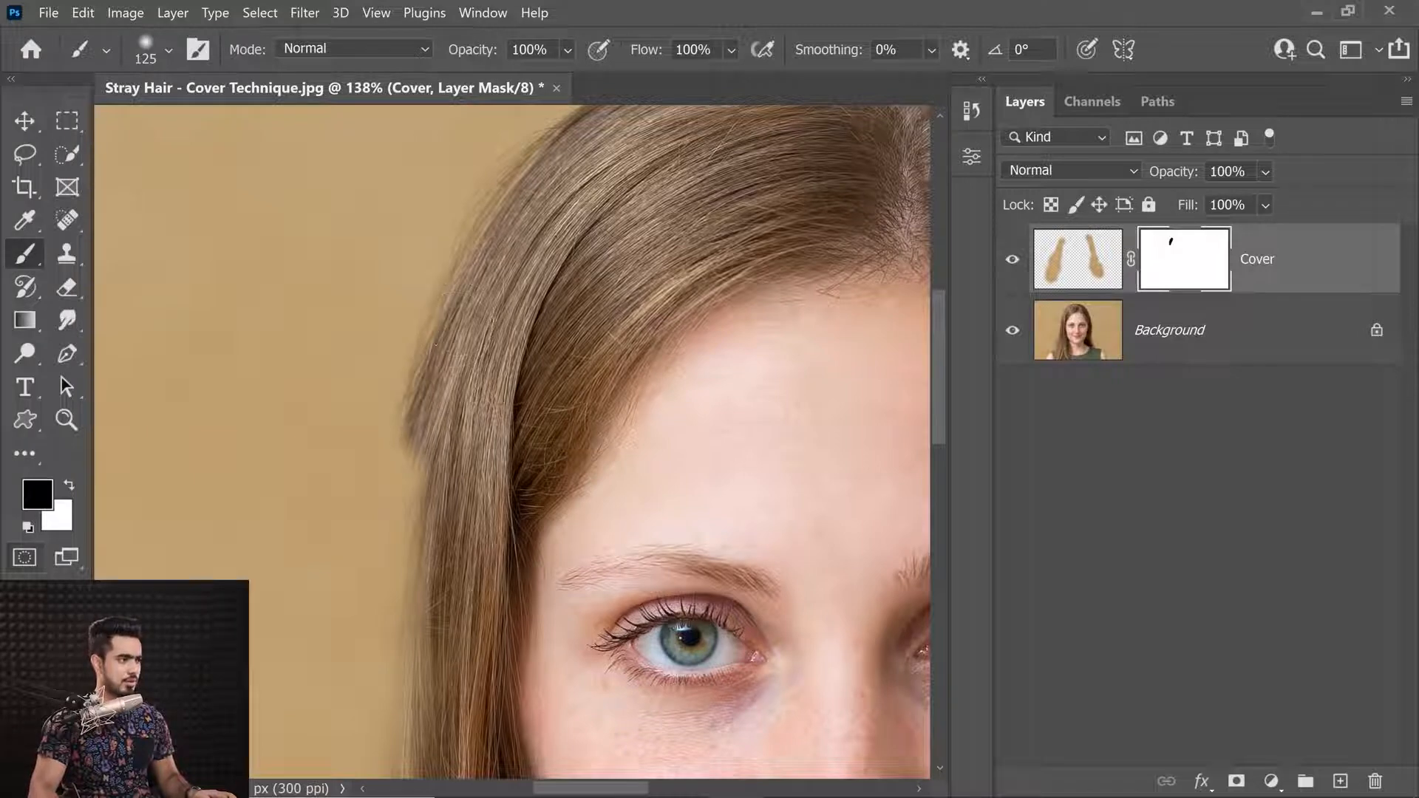
drag(430, 460, 428, 427)
drag(492, 194, 480, 287)
mouse_move(441, 426)
mouse_down()
mouse_move(434, 244)
mouse_move(392, 425)
mouse_move(369, 687)
mouse_move(443, 324)
mouse_up()
mouse_move(433, 329)
mouse_down()
mouse_move(401, 455)
mouse_move(410, 617)
mouse_up()
drag(518, 487, 440, 491)
Step: Enlarge the brush to 250 px and mask out the cloned backdrop over the lower left part of the hair
key(bracketright)
key(bracketright)
key(bracketright)
key(bracketright)
mouse_move(436, 573)
mouse_down()
mouse_move(459, 552)
mouse_move(392, 629)
mouse_up()
drag(491, 380, 451, 511)
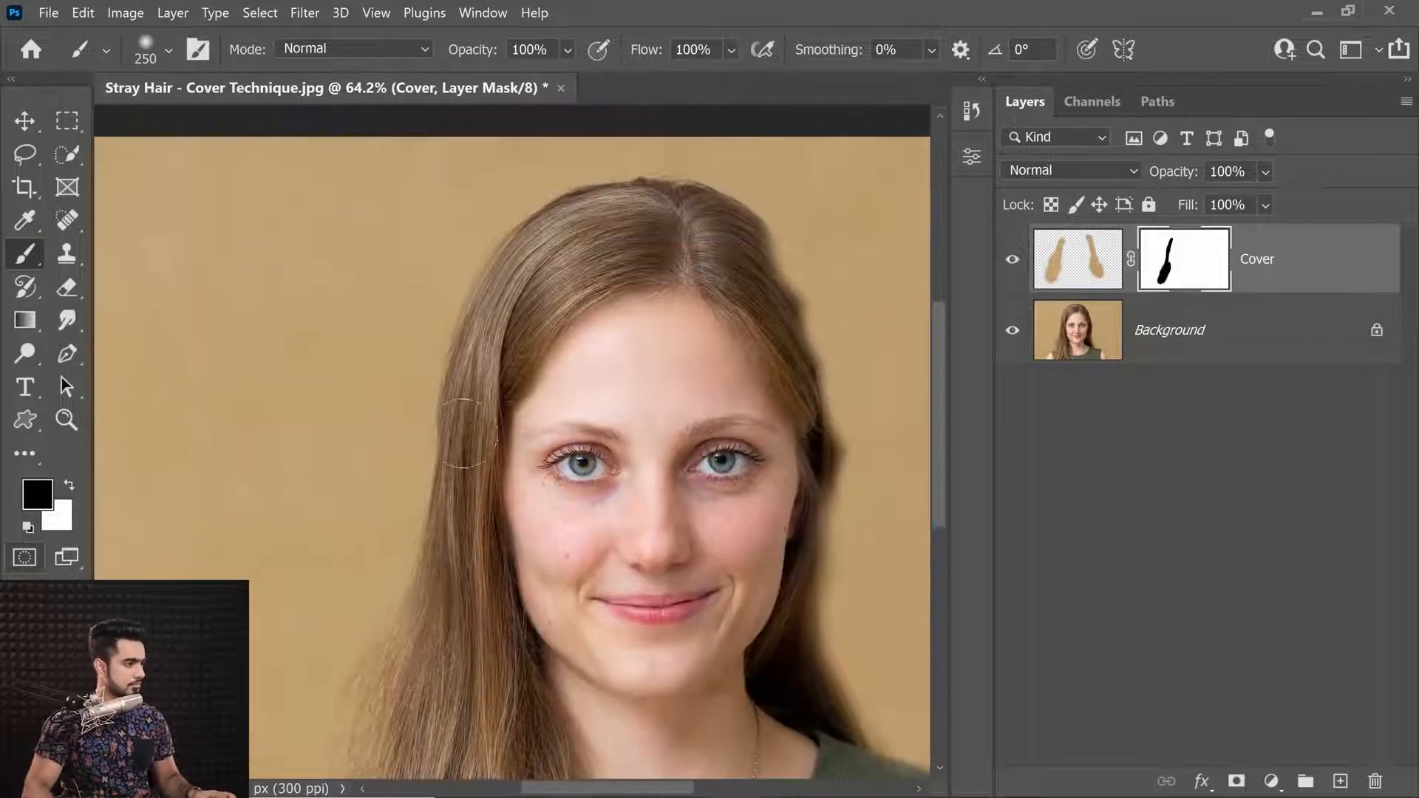
drag(458, 636, 555, 298)
Step: Paint black on the Cover mask over the right side of the hair, the shoulders and the dress to restore them
drag(414, 510, 377, 510)
drag(676, 325, 434, 698)
mouse_move(621, 292)
mouse_down()
mouse_move(666, 418)
mouse_move(674, 665)
mouse_up()
drag(626, 510, 537, 287)
drag(578, 402, 613, 554)
key(bracketright)
key(bracketright)
key(bracketright)
mouse_move(593, 471)
mouse_down()
mouse_move(634, 596)
mouse_move(580, 566)
mouse_up()
key(bracketleft)
key(bracketleft)
key(bracketleft)
Step: Set the mask brush to 10% flow and 125 px with white as the foreground colour for the upper left hair edge
mouse_move(350, 168)
mouse_down()
mouse_move(412, 348)
mouse_move(488, 312)
mouse_move(457, 324)
mouse_move(475, 314)
mouse_up()
key(bracketleft)
key(bracketleft)
key(bracketleft)
key(bracketleft)
key(bracketleft)
key(bracketright)
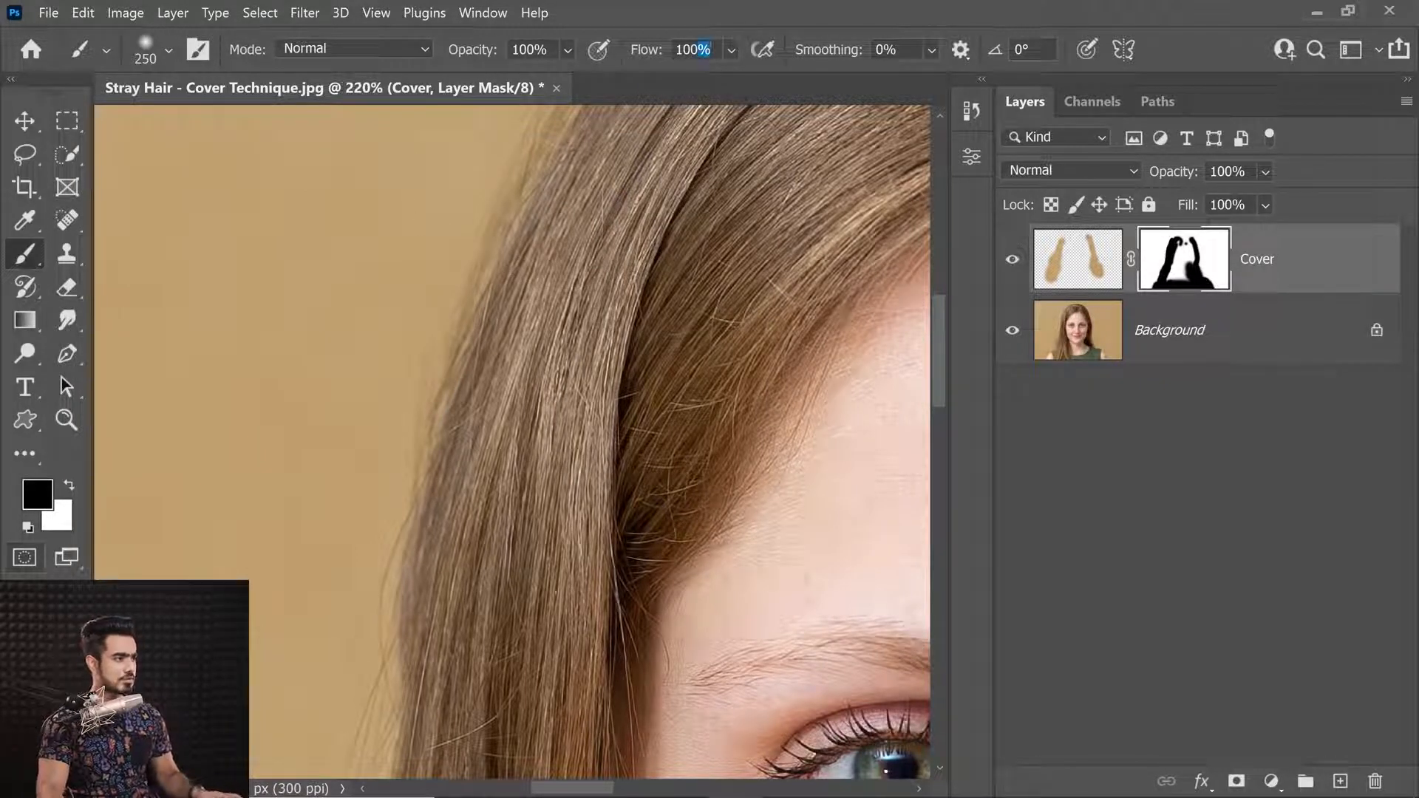
text(10)
key(Return)
key(bracketleft)
key(bracketleft)
key(bracketleft)
key(bracketleft)
key(x)
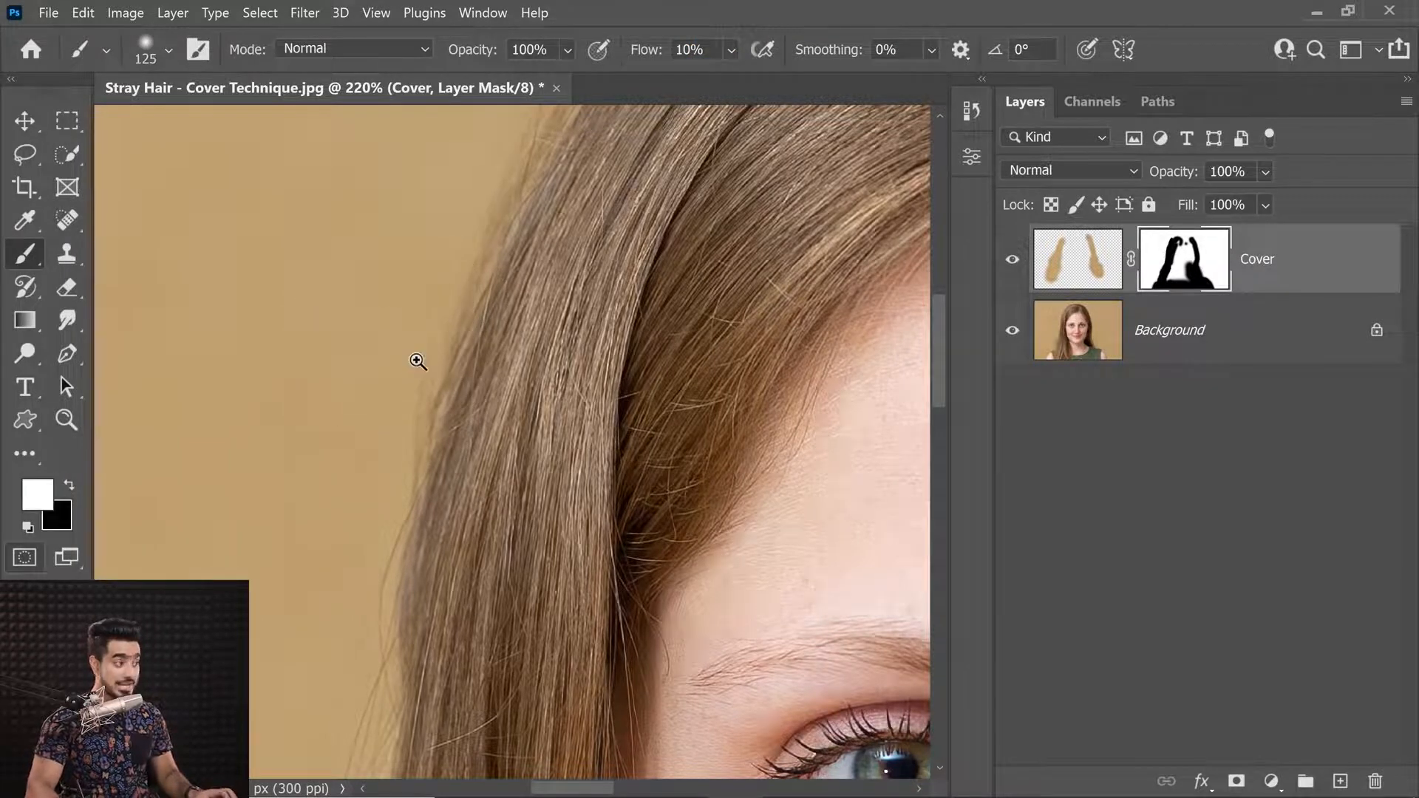
Step: Paint white on the Cover mask at 10% flow with a 100 px brush along the upper left hair edge
ctrl+click(444, 352)
key(bracketleft)
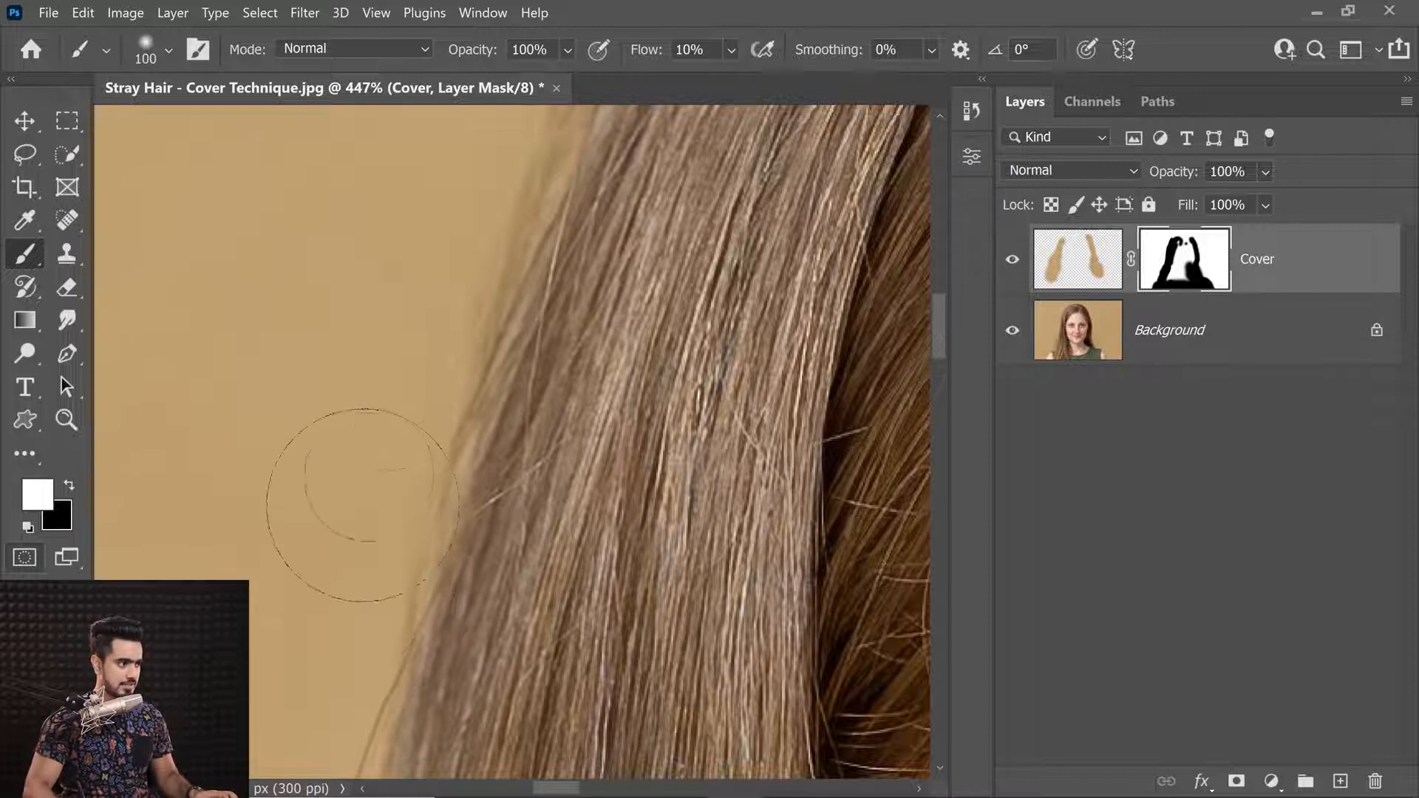
scroll(362, 528, down, 1)
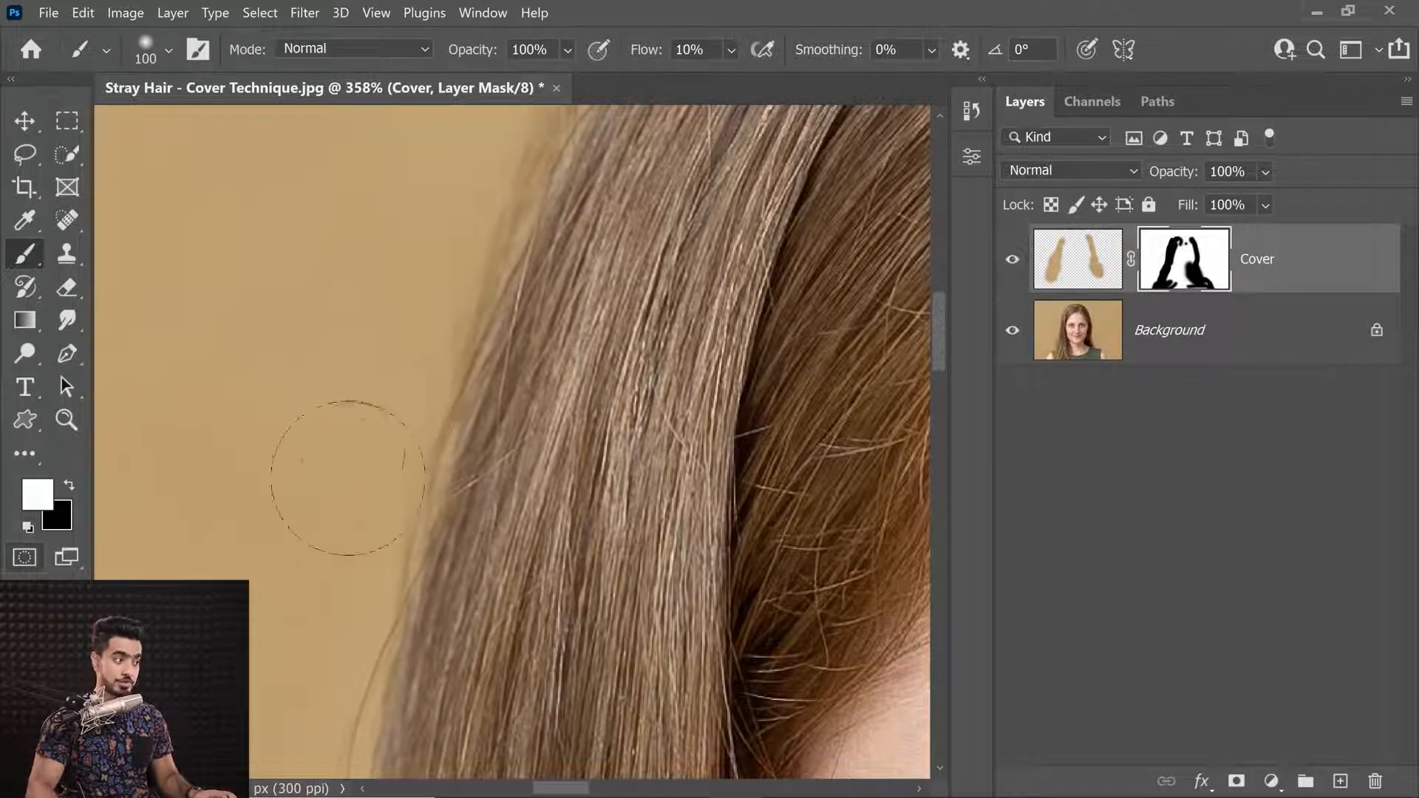
scroll(401, 463, down, 4)
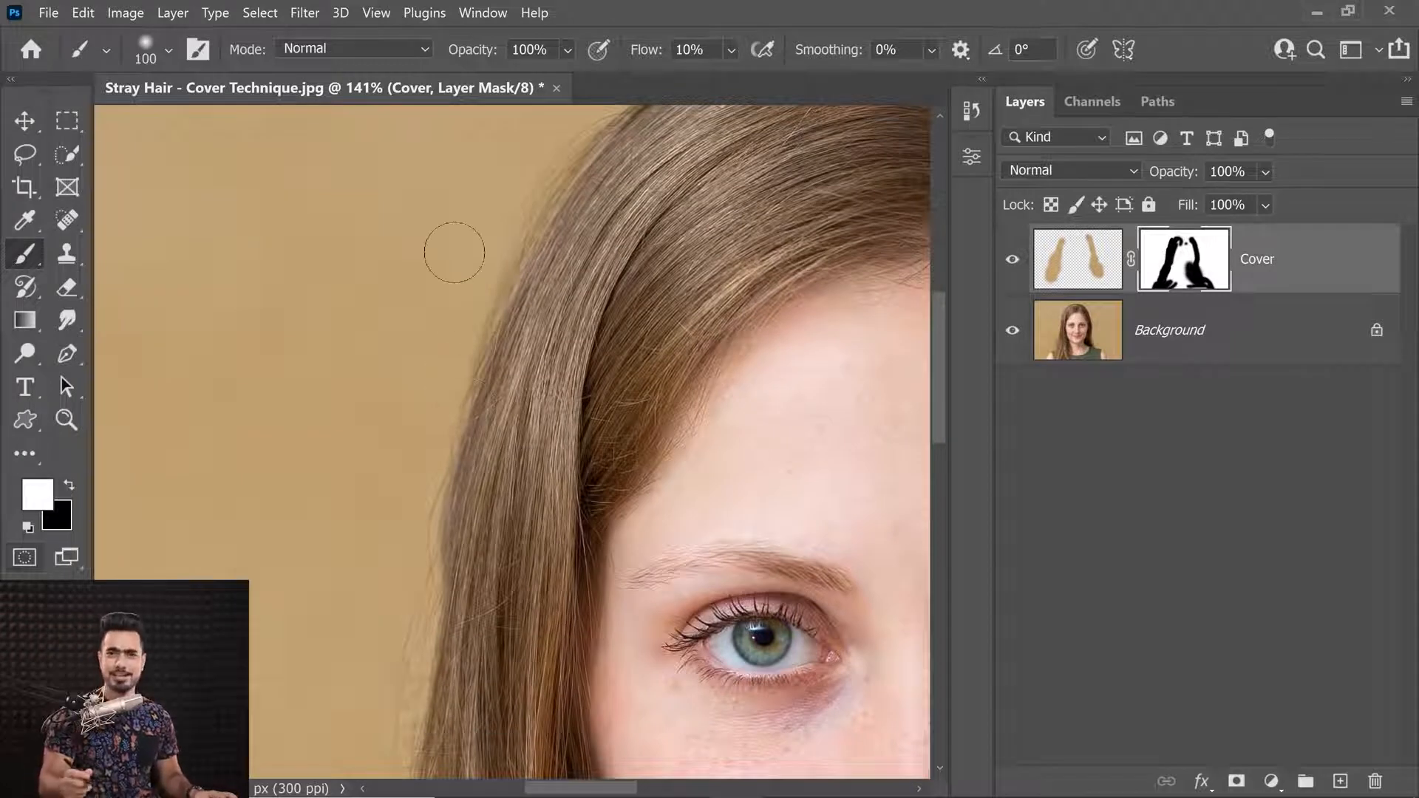
Step: Set the brush flow to 30% and paint white on the Cover mask along the left hair edge beside the face
click(691, 50)
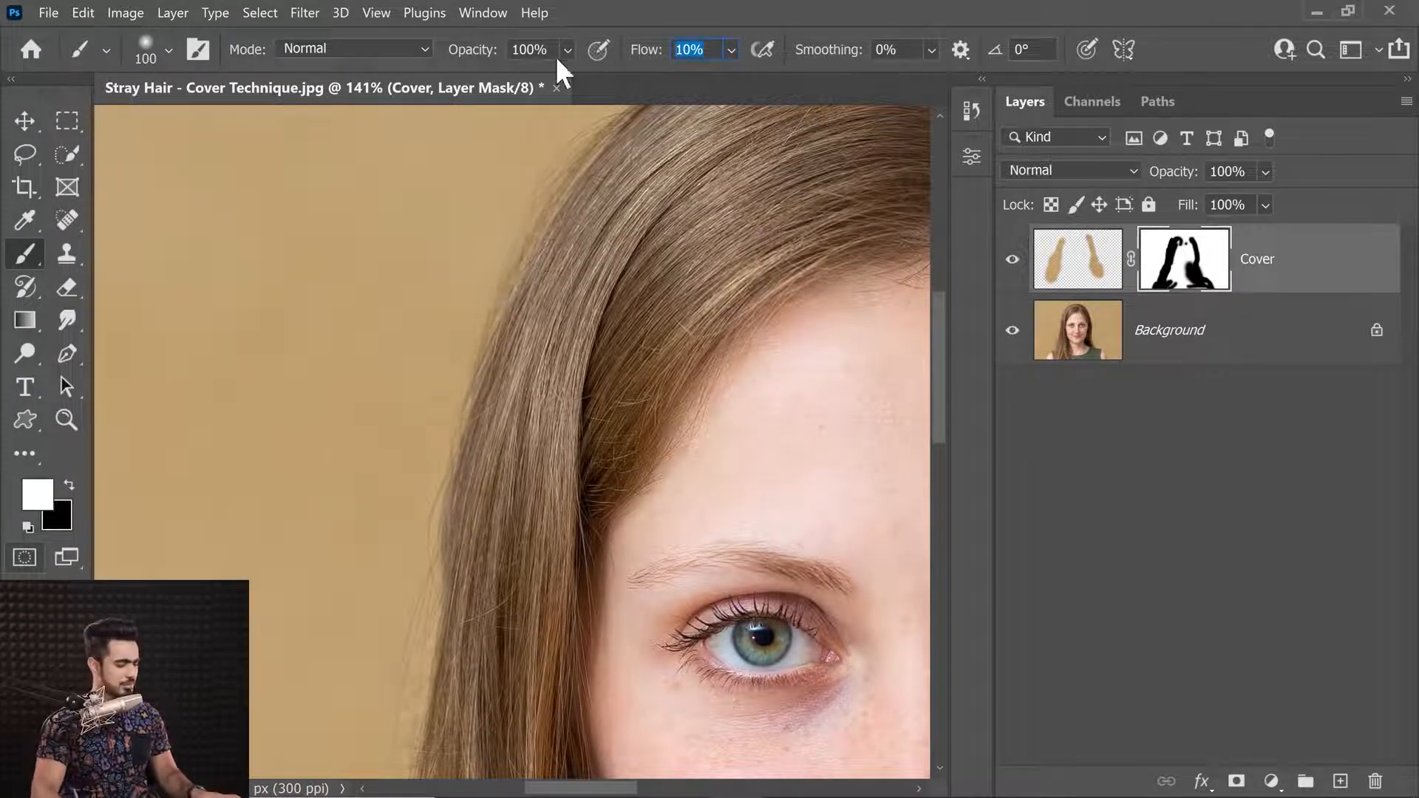
text(30)
key(Return)
scroll(555, 269, down, 2)
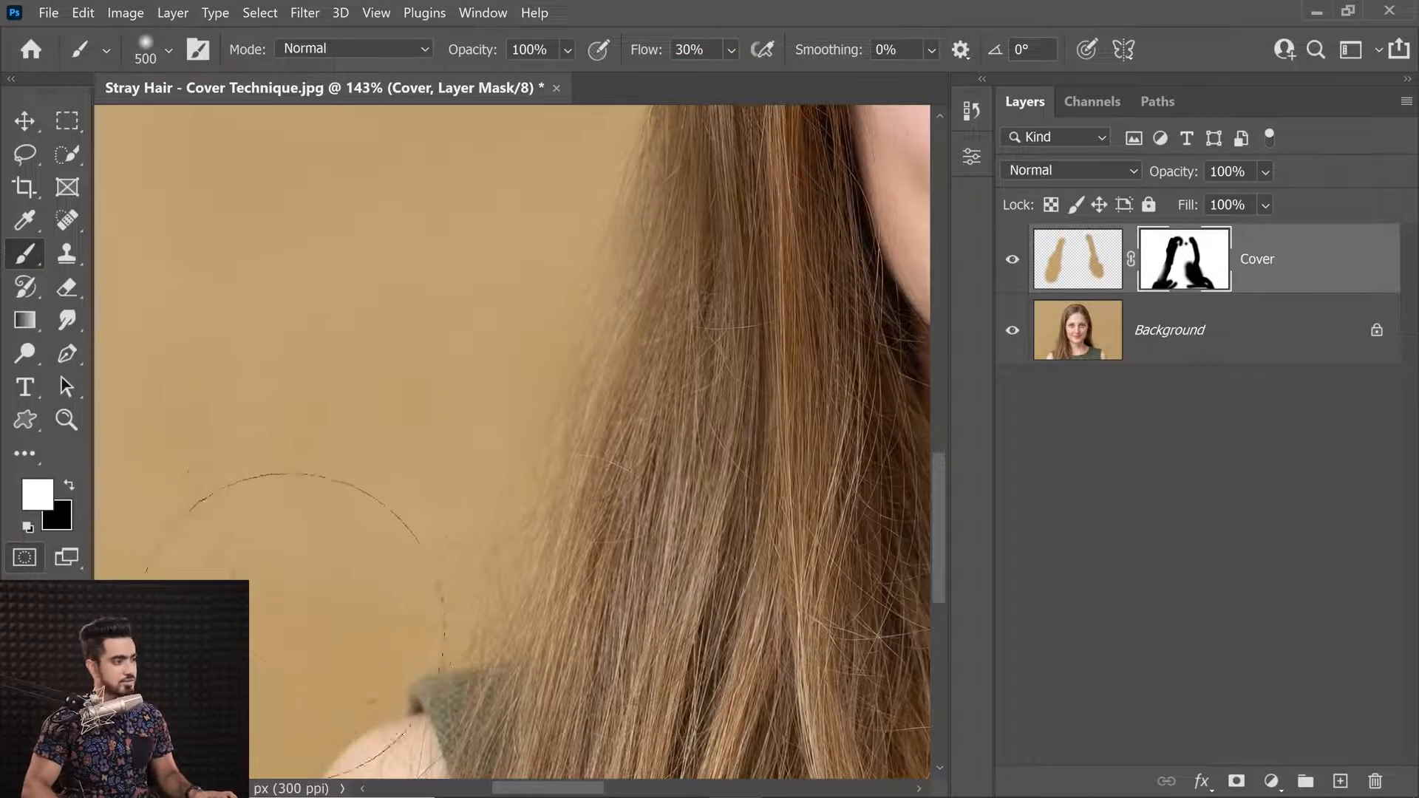
drag(436, 307, 323, 641)
key(bracketleft)
key(bracketleft)
key(bracketleft)
key(bracketleft)
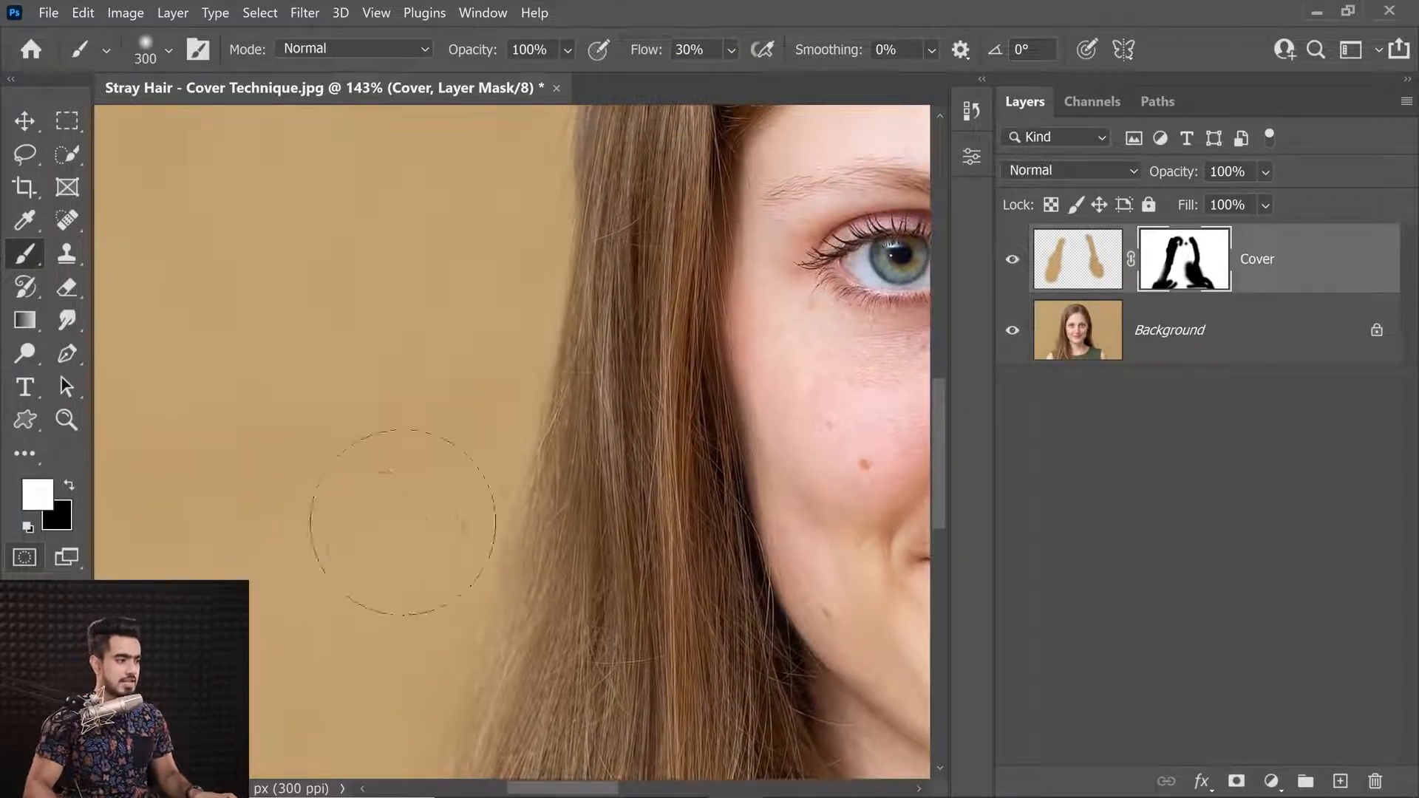
key(bracketleft)
drag(447, 532, 488, 451)
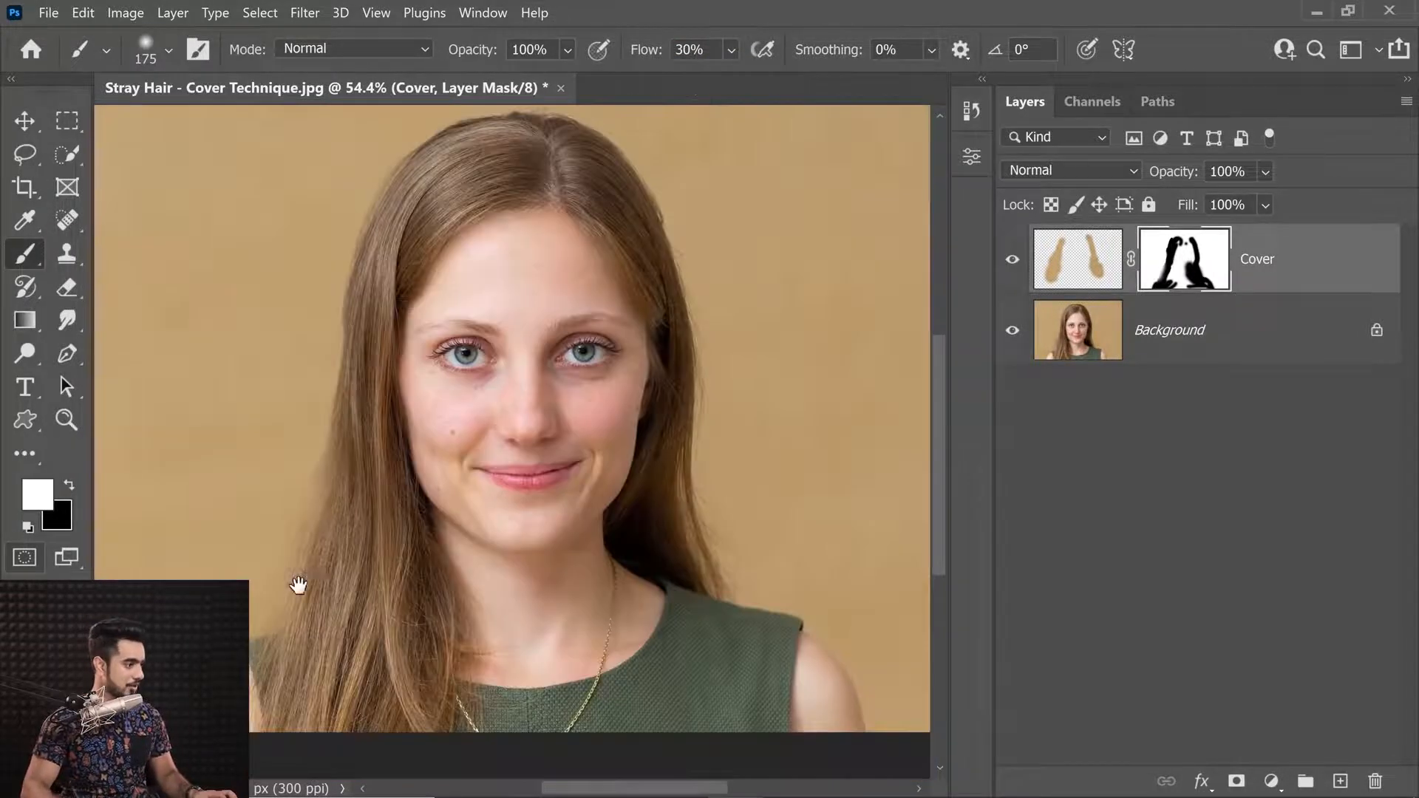
Step: Paint white on the Cover mask over the stray hairs above the left shoulder, reducing the brush to 60 px
mouse_move(298, 586)
mouse_down()
mouse_move(481, 409)
mouse_move(517, 415)
mouse_up()
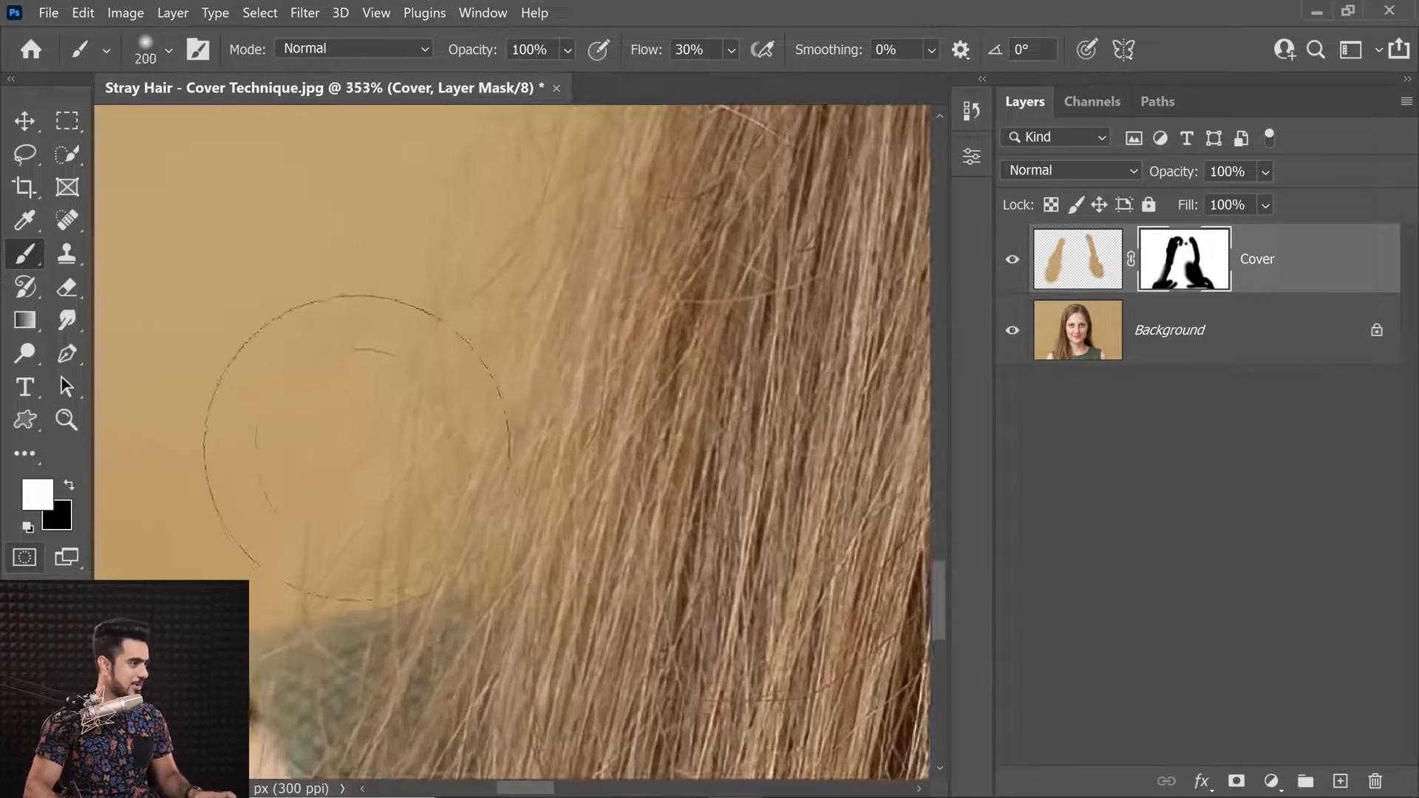
key(bracketleft)
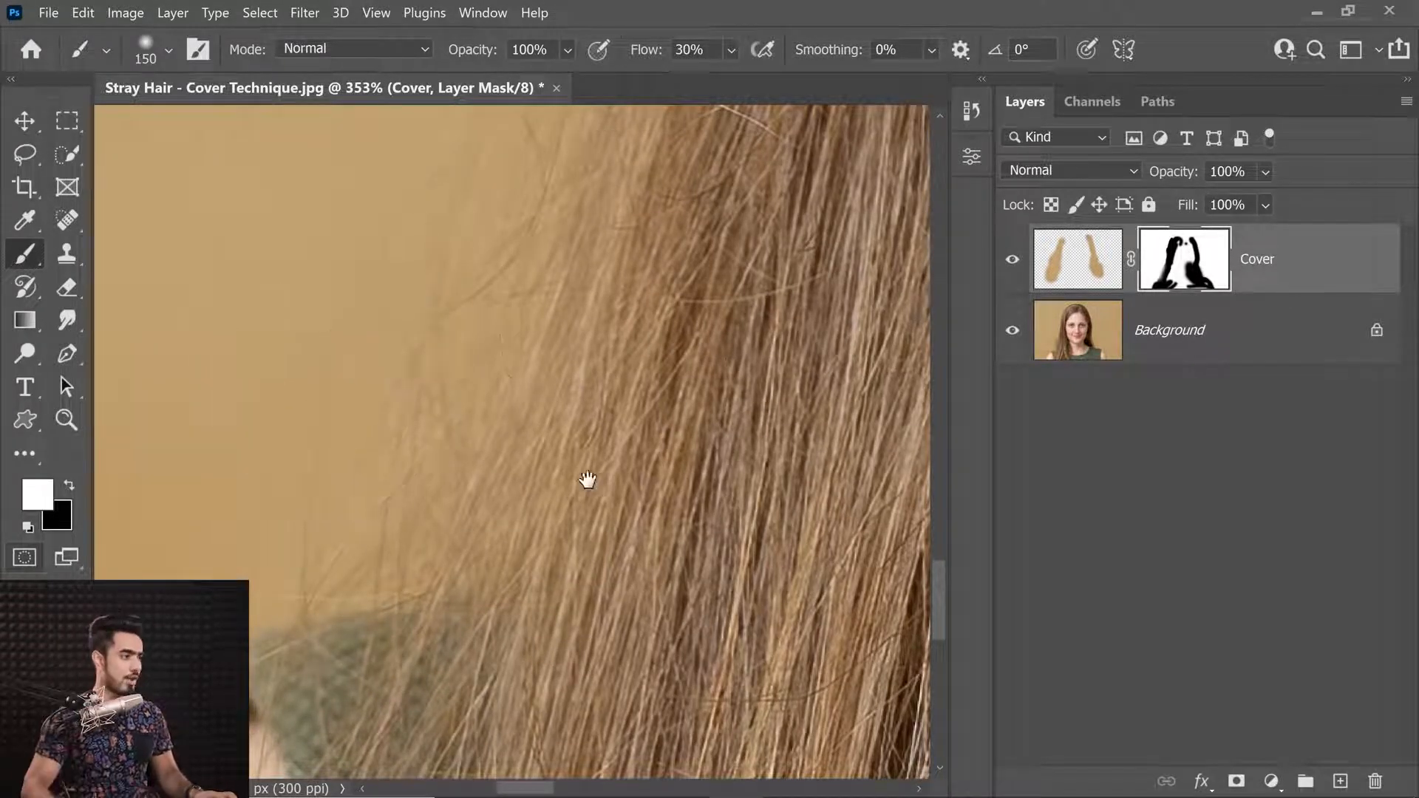
drag(602, 453, 779, 380)
key(bracketleft)
key(bracketleft)
key(bracketleft)
key(bracketleft)
key(bracketleft)
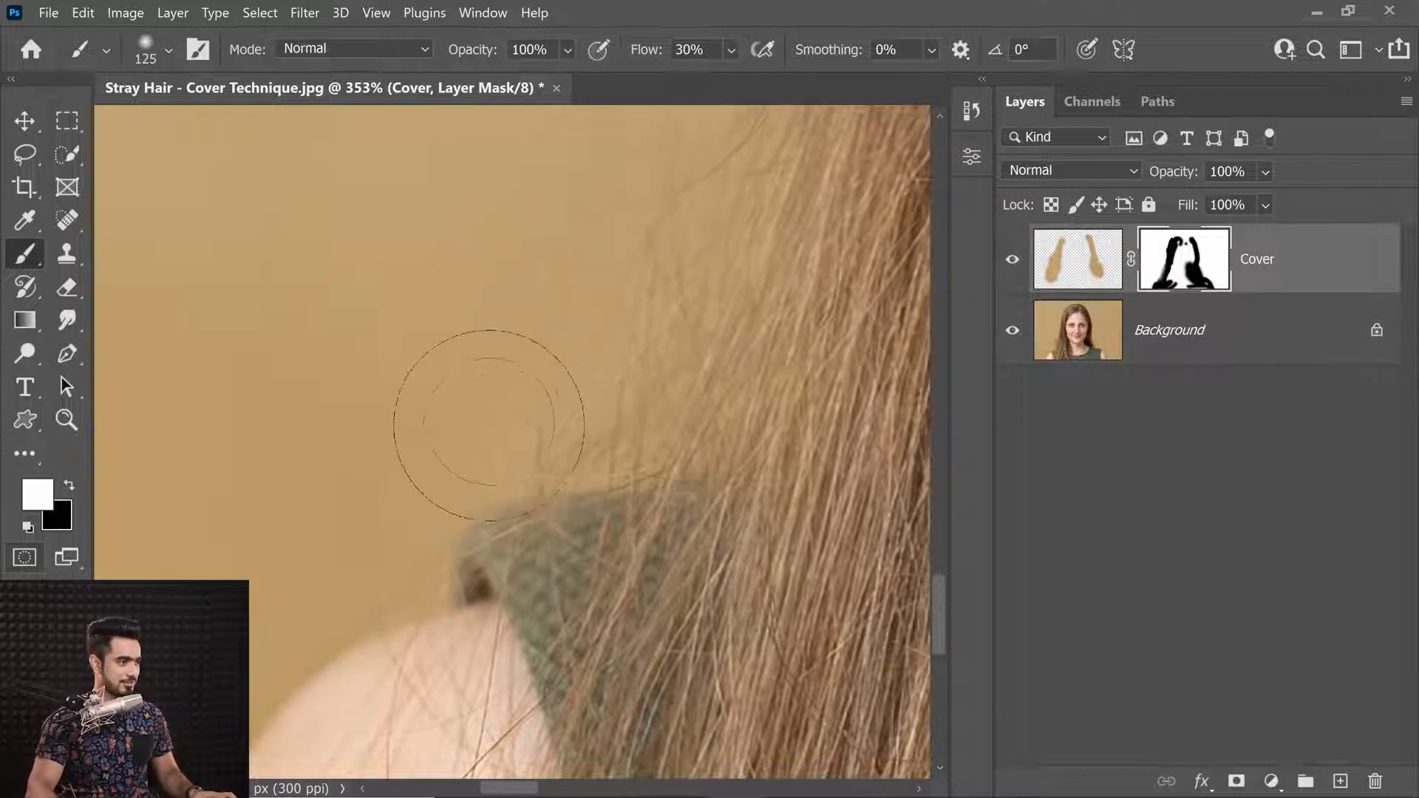
drag(415, 581, 528, 457)
drag(529, 457, 543, 339)
key(bracketleft)
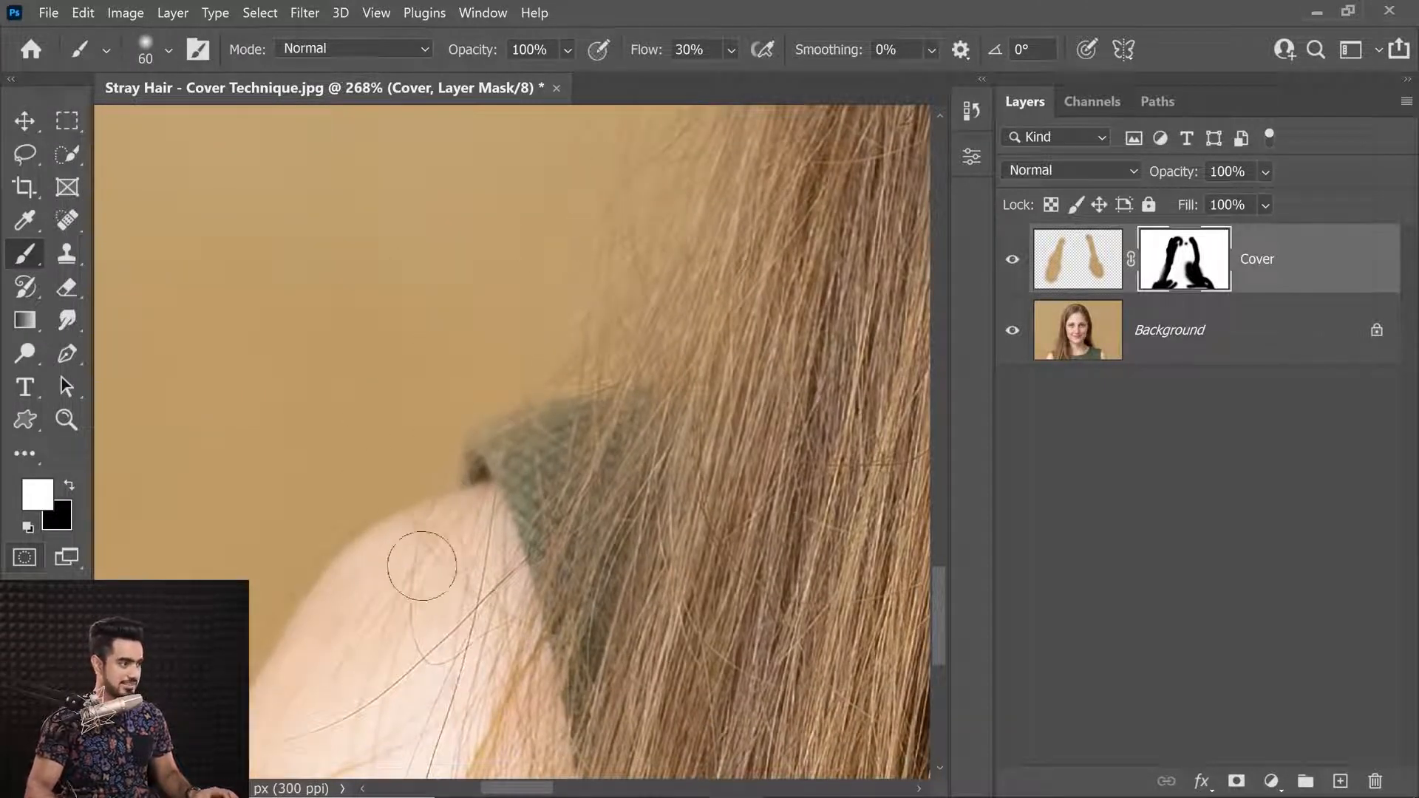
Step: Paint black on the Cover mask around the left sleeve to restore its edge and nearby strands, enlarging the brush to 200 px
key(x)
key(bracketright)
key(bracketright)
key(bracketright)
key(bracketright)
key(bracketright)
key(bracketright)
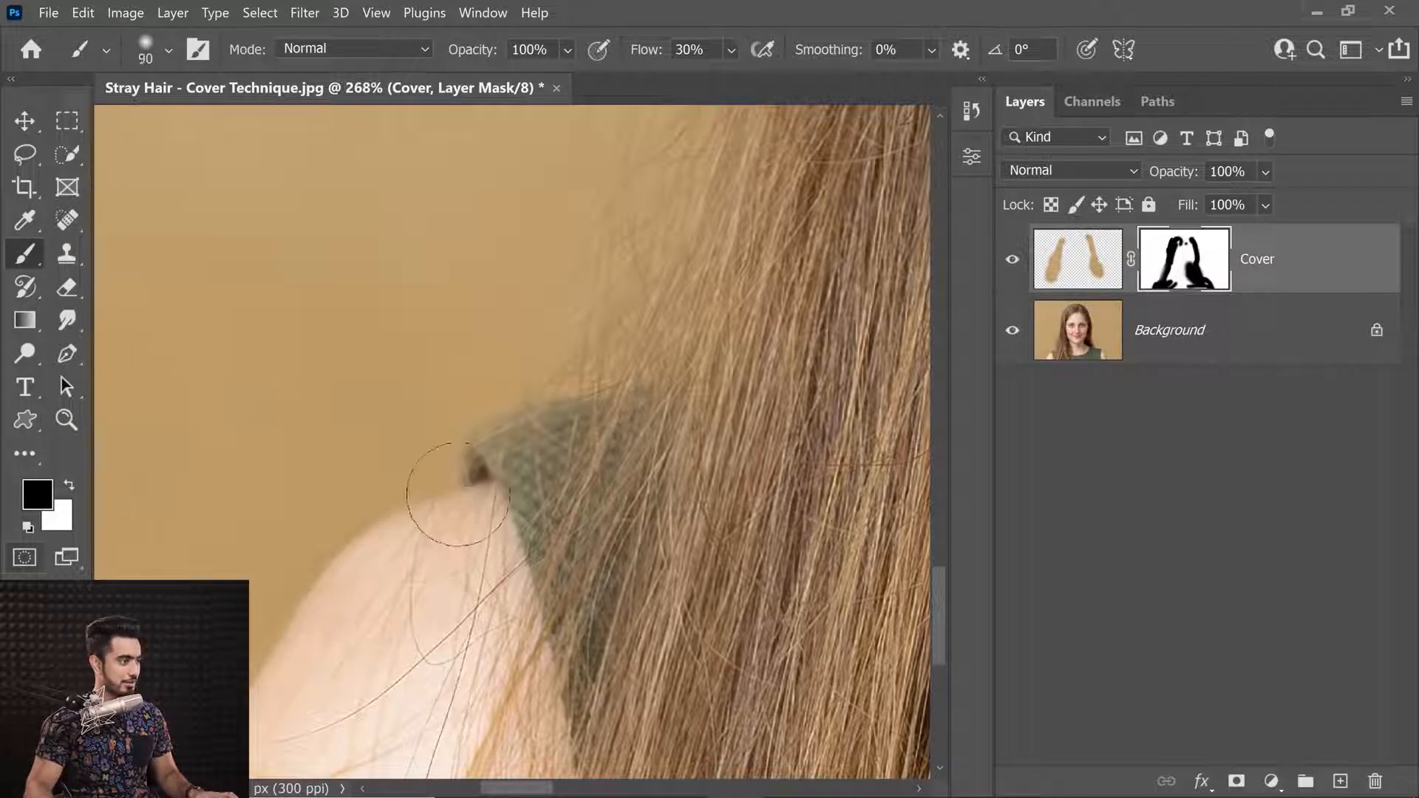
drag(534, 341, 497, 577)
key(bracketright)
key(bracketright)
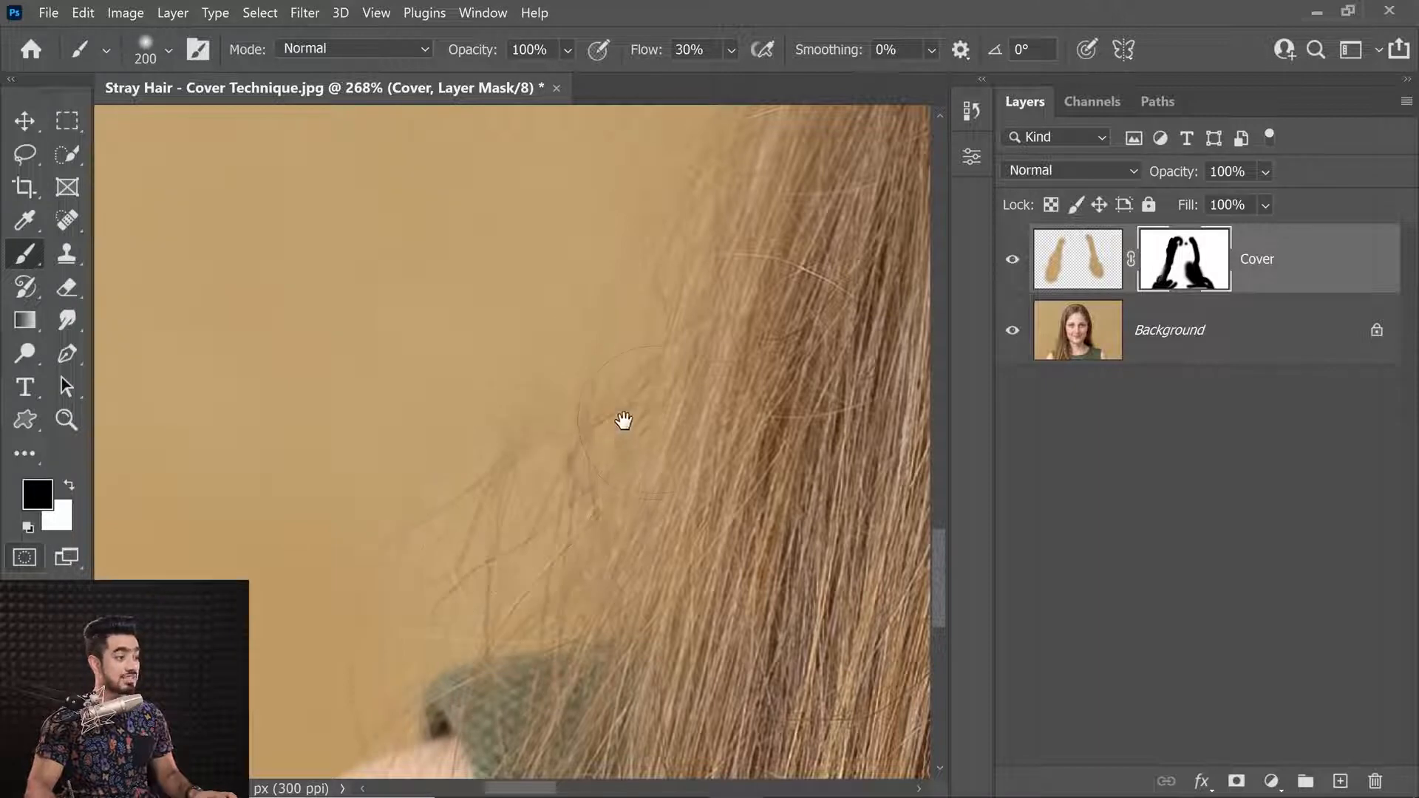
Step: Paint black on the Cover mask with a 200 px brush to bring back natural strands along the lower left hair edge
drag(628, 428, 573, 587)
drag(781, 268, 739, 379)
drag(636, 436, 677, 352)
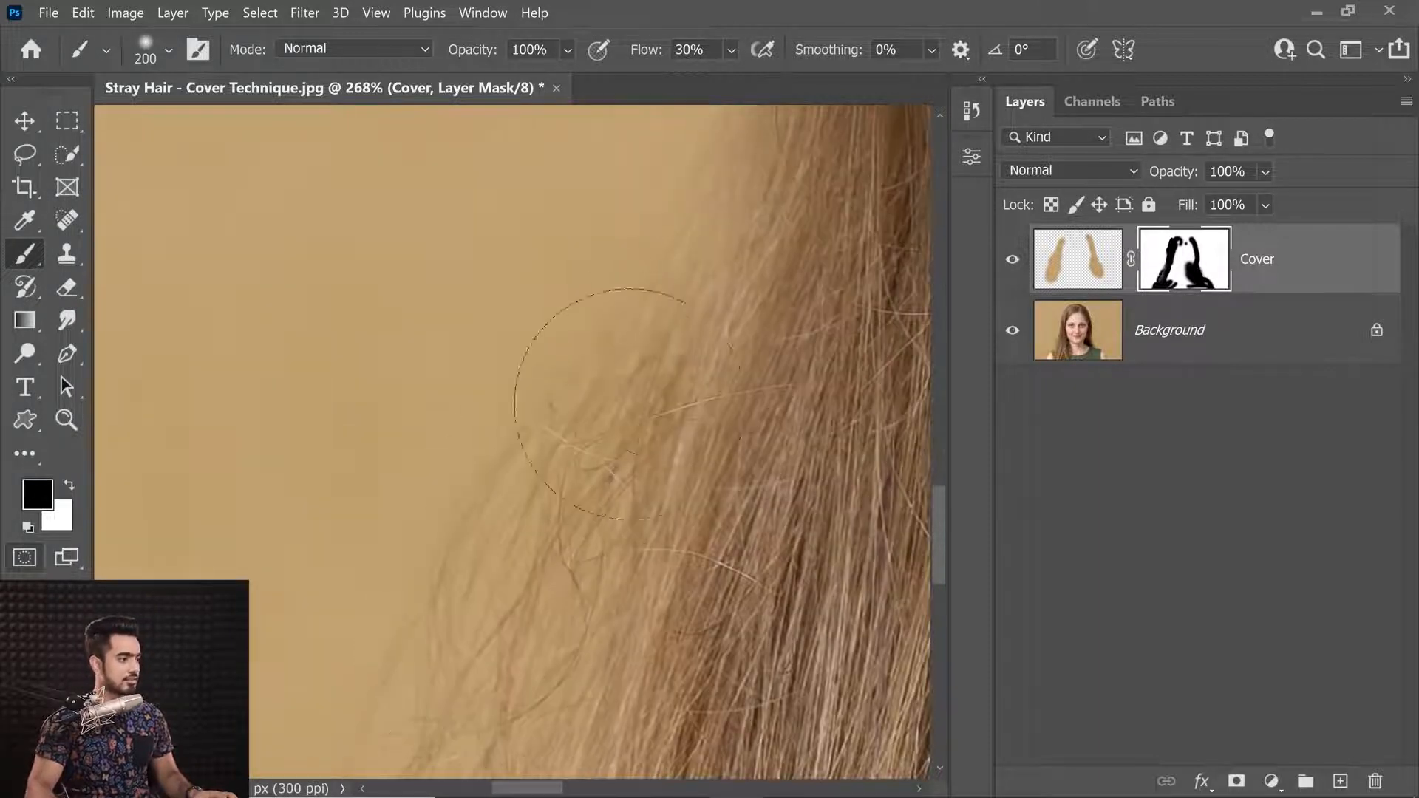
drag(724, 253, 672, 434)
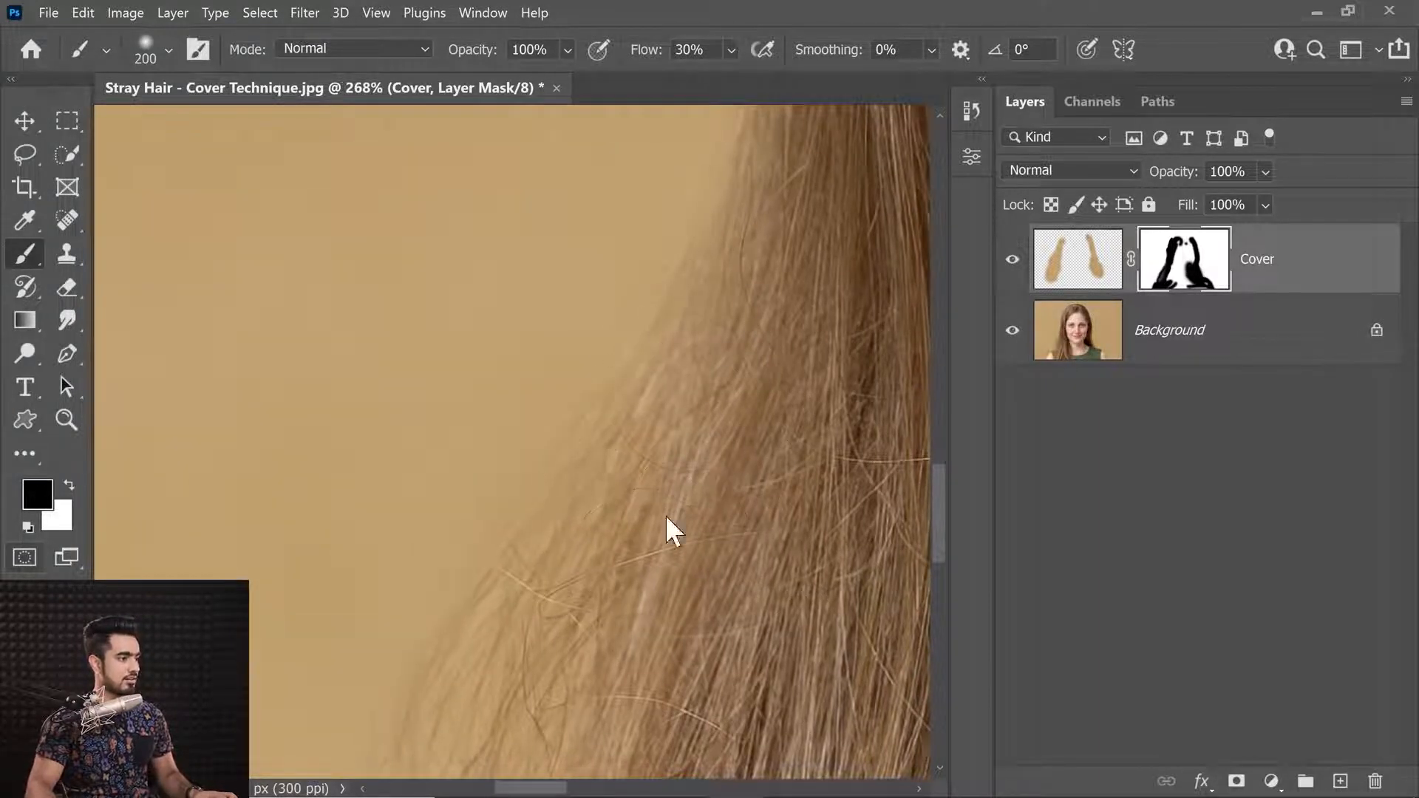
Step: Clean up the lower left hair edge on the Cover mask using white and a 90 px brush
key(bracketleft)
key(bracketleft)
key(bracketleft)
key(bracketleft)
key(bracketleft)
key(x)
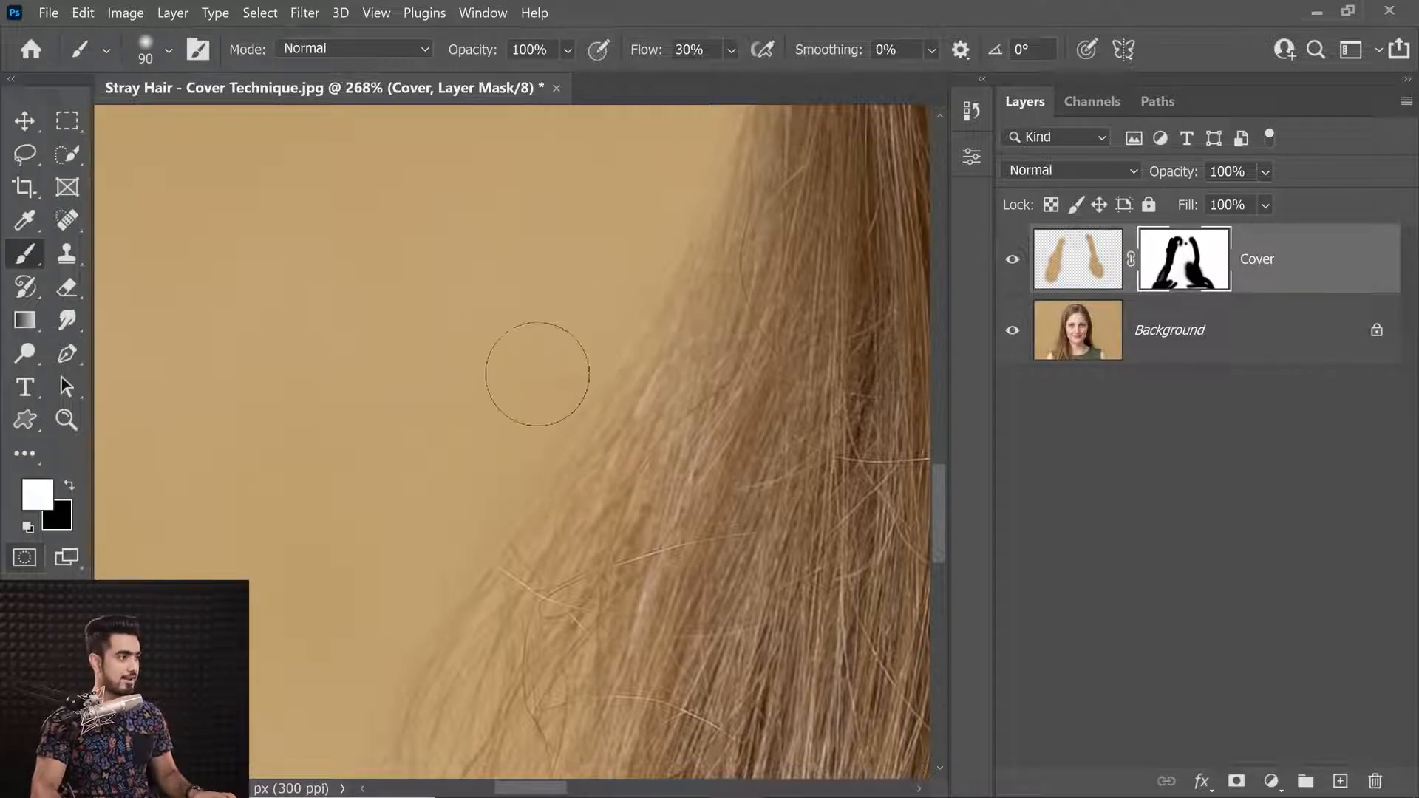
scroll(545, 392, down, 5)
scroll(520, 428, up, 5)
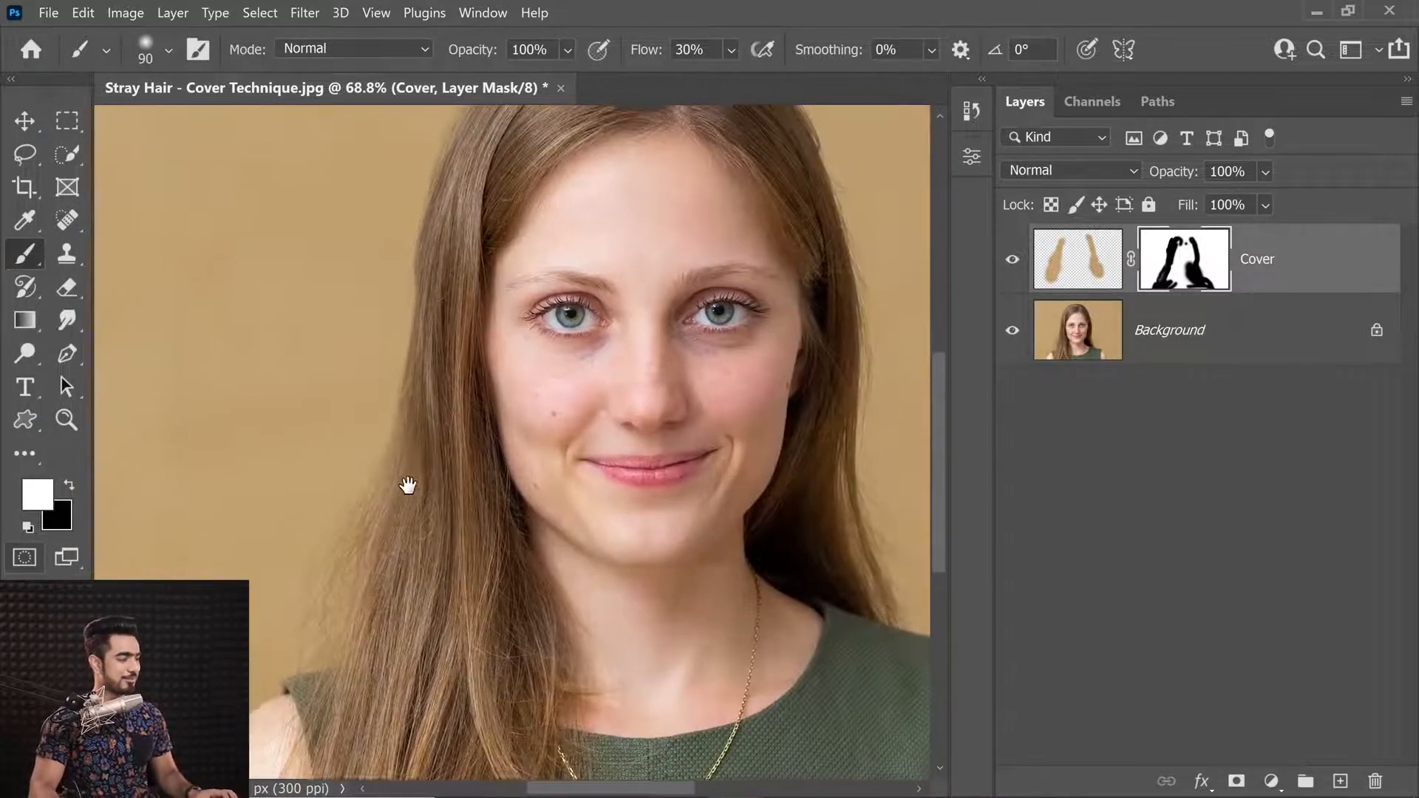
Step: Paint white on the Cover mask with a 60 to 80 px brush to hide flyaway hairs along the upper right hair edge
scroll(456, 310, up, 3)
key(bracketleft)
key(bracketleft)
key(x)
scroll(443, 251, up, 2)
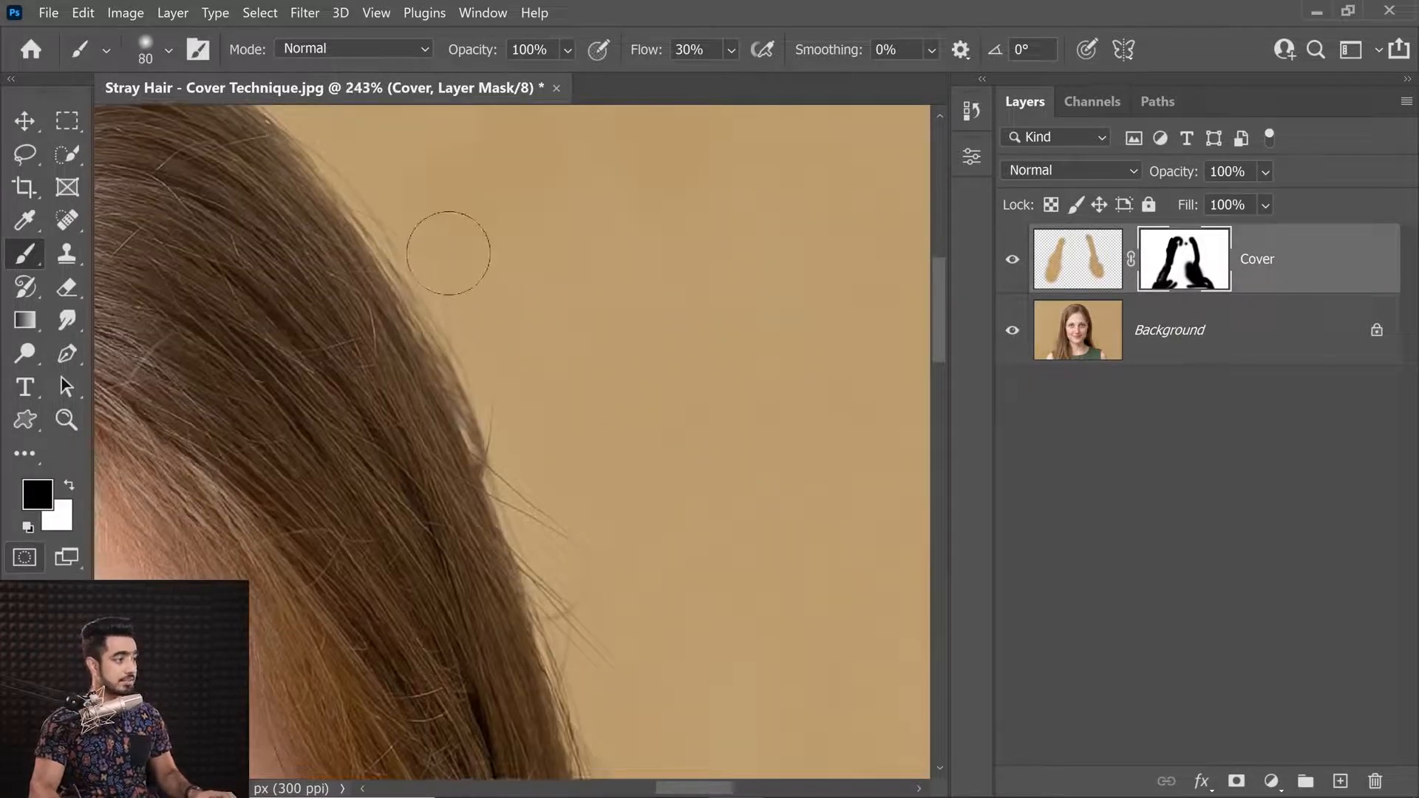
key(x)
key(bracketleft)
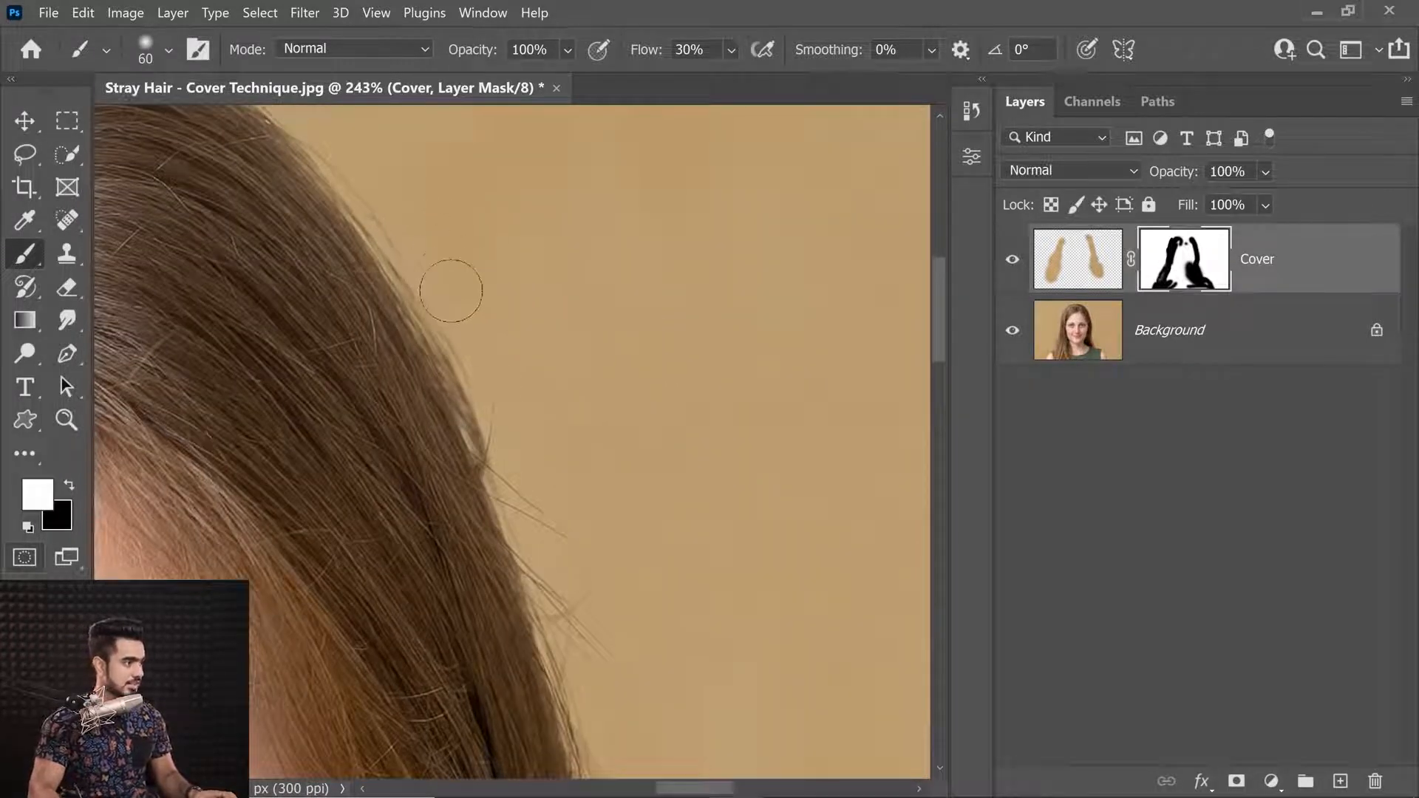
scroll(516, 422, down, 2)
key(bracketright)
key(bracketright)
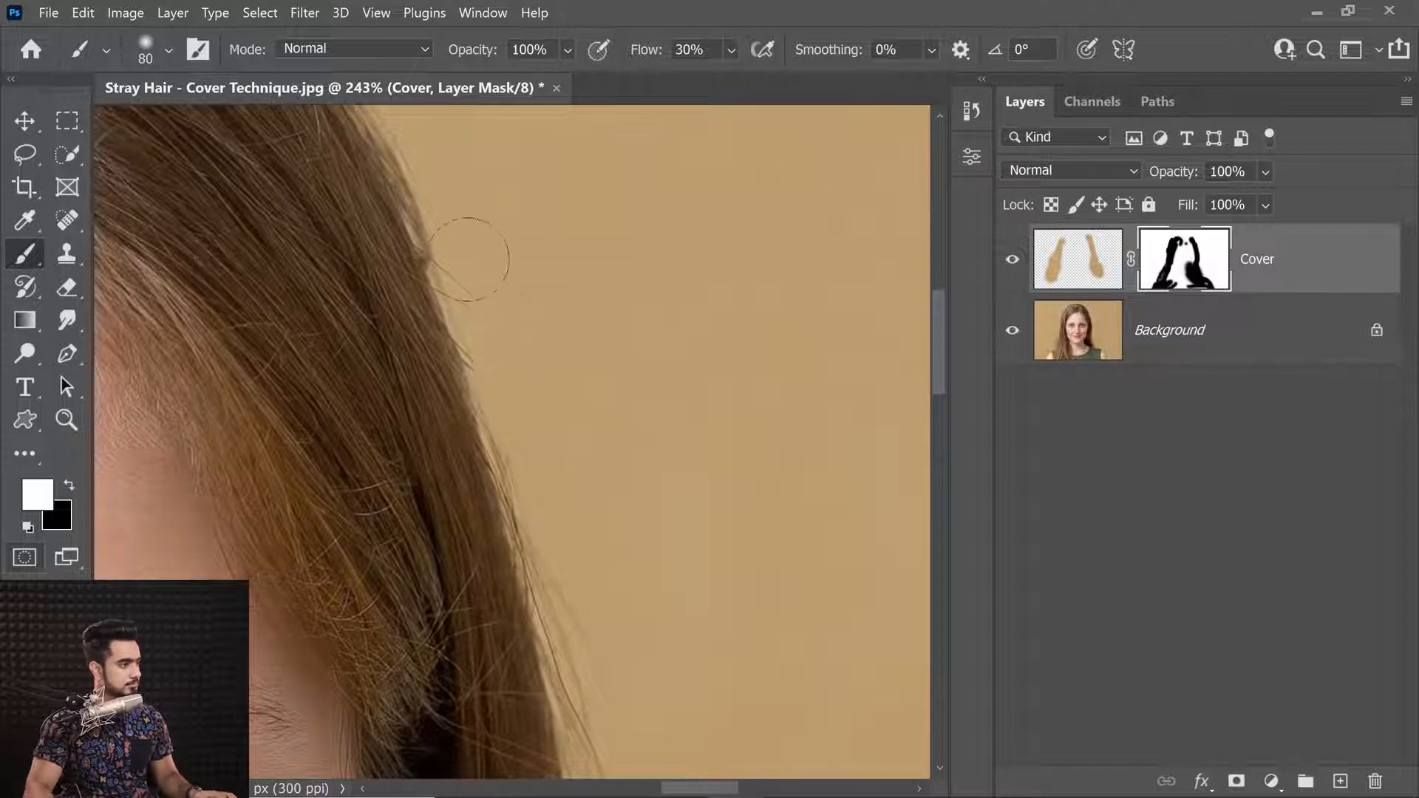
Step: Paint black on the Cover mask with an 80 px brush to restore strands on the right hair edge beside the eyebrow
scroll(551, 433, down, 2)
key(x)
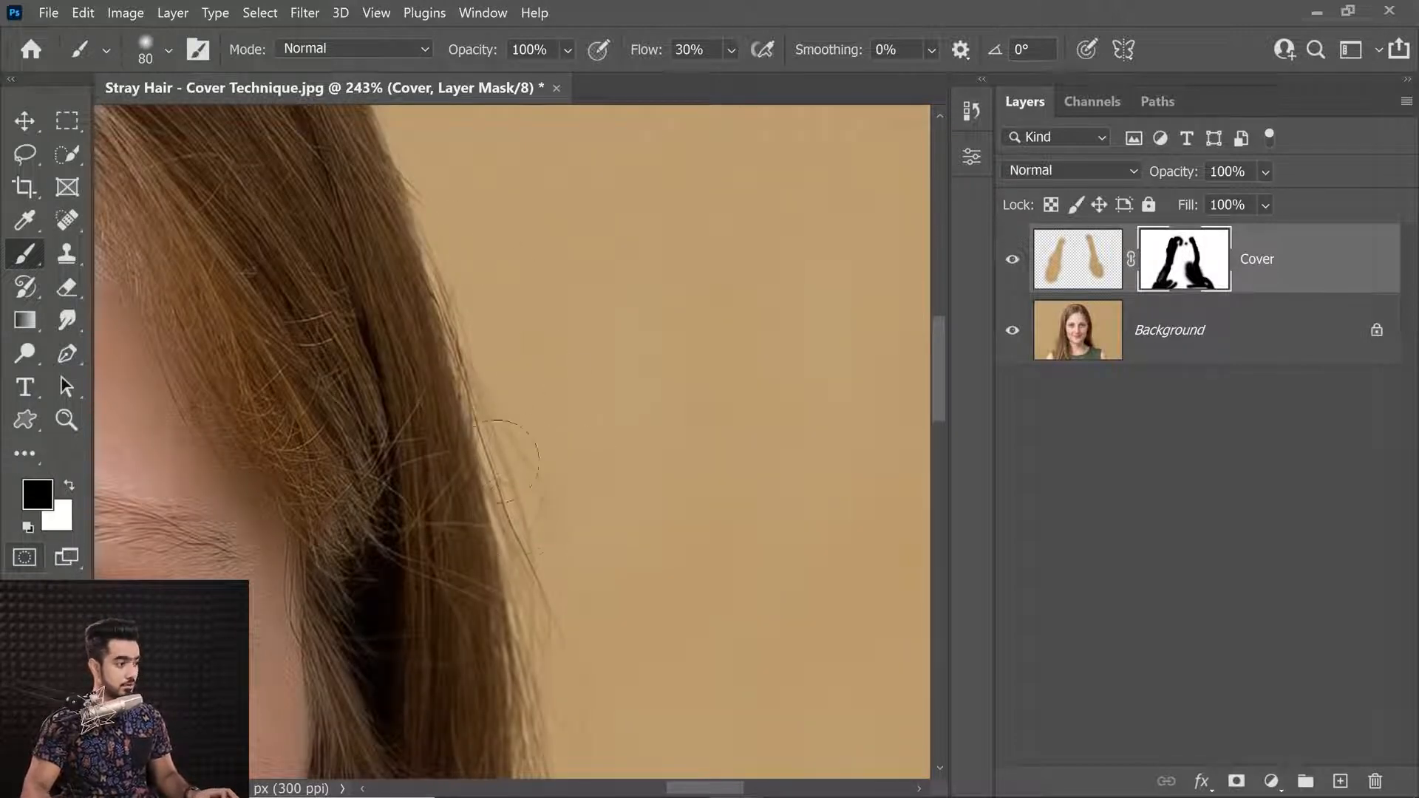
mouse_move(506, 644)
mouse_down()
mouse_move(475, 498)
mouse_move(510, 451)
mouse_up()
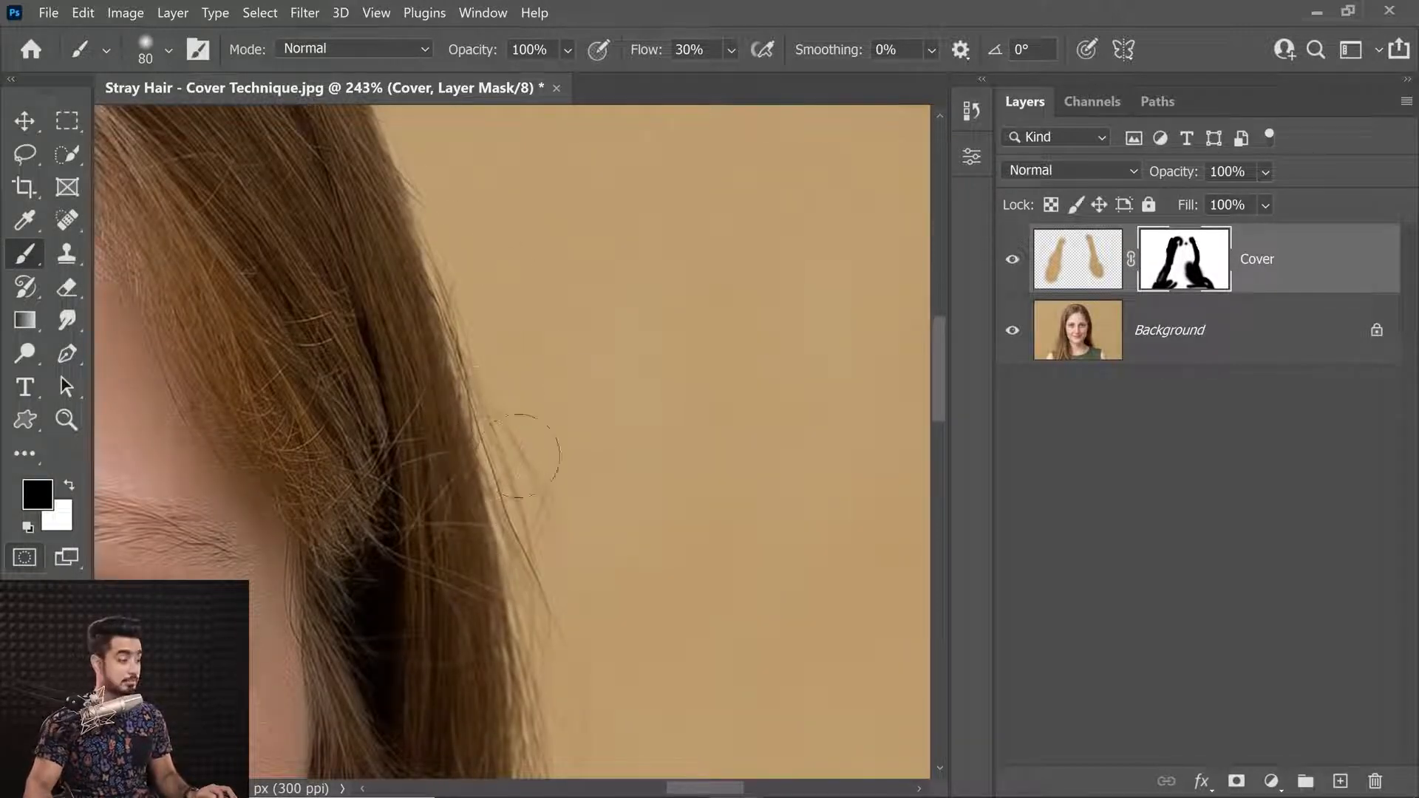
Step: Paint white on the Cover mask with a 150 px brush along the right hair edge beside the cheek
key(x)
key(x)
key(x)
key(bracketright)
key(bracketright)
key(bracketright)
key(bracketright)
scroll(594, 519, down, 2)
scroll(593, 519, down, 5)
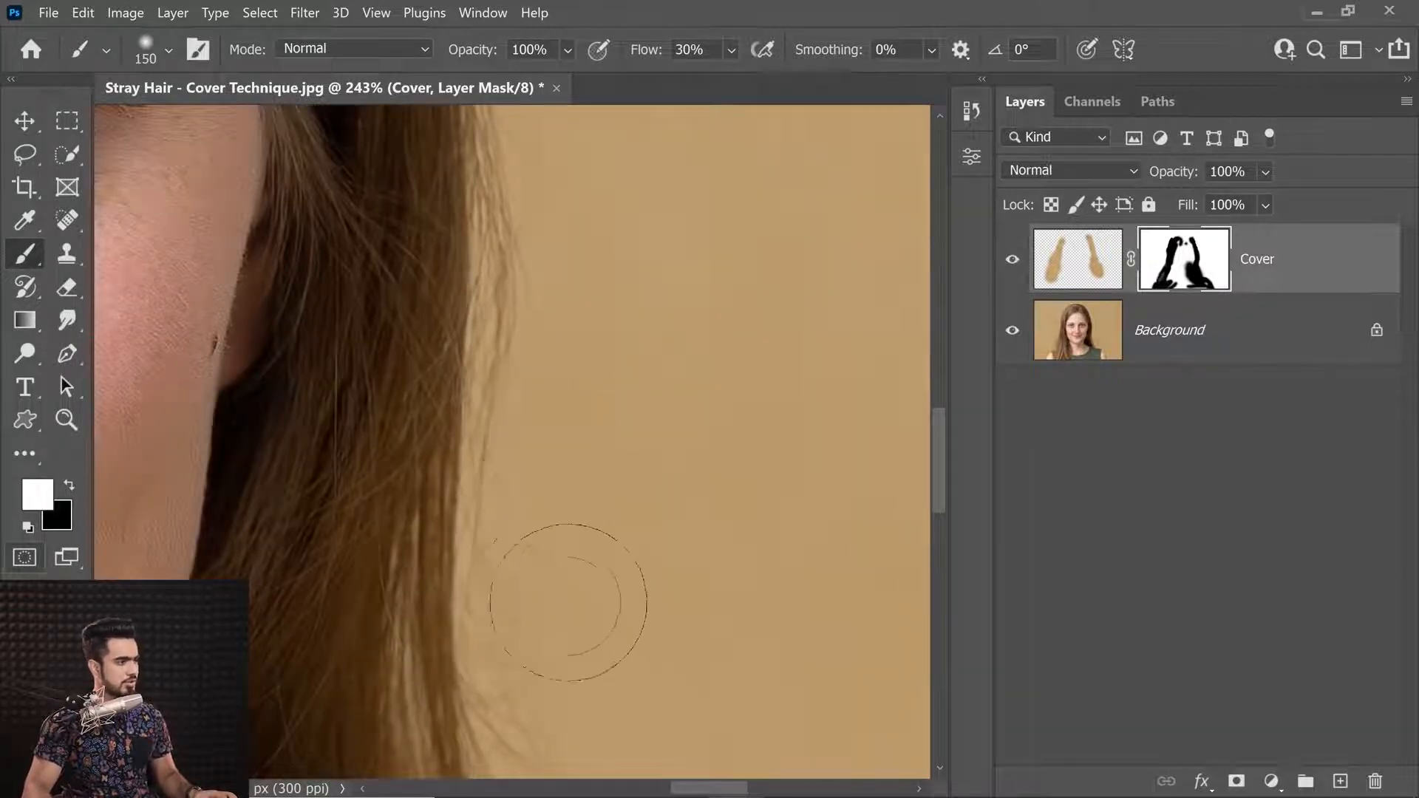
Step: Enlarge the brush to 250 px and paint white on the Cover mask along the lower right hair edge above the shoulder
scroll(564, 367, down, 3)
key(bracketright)
key(bracketright)
key(bracketright)
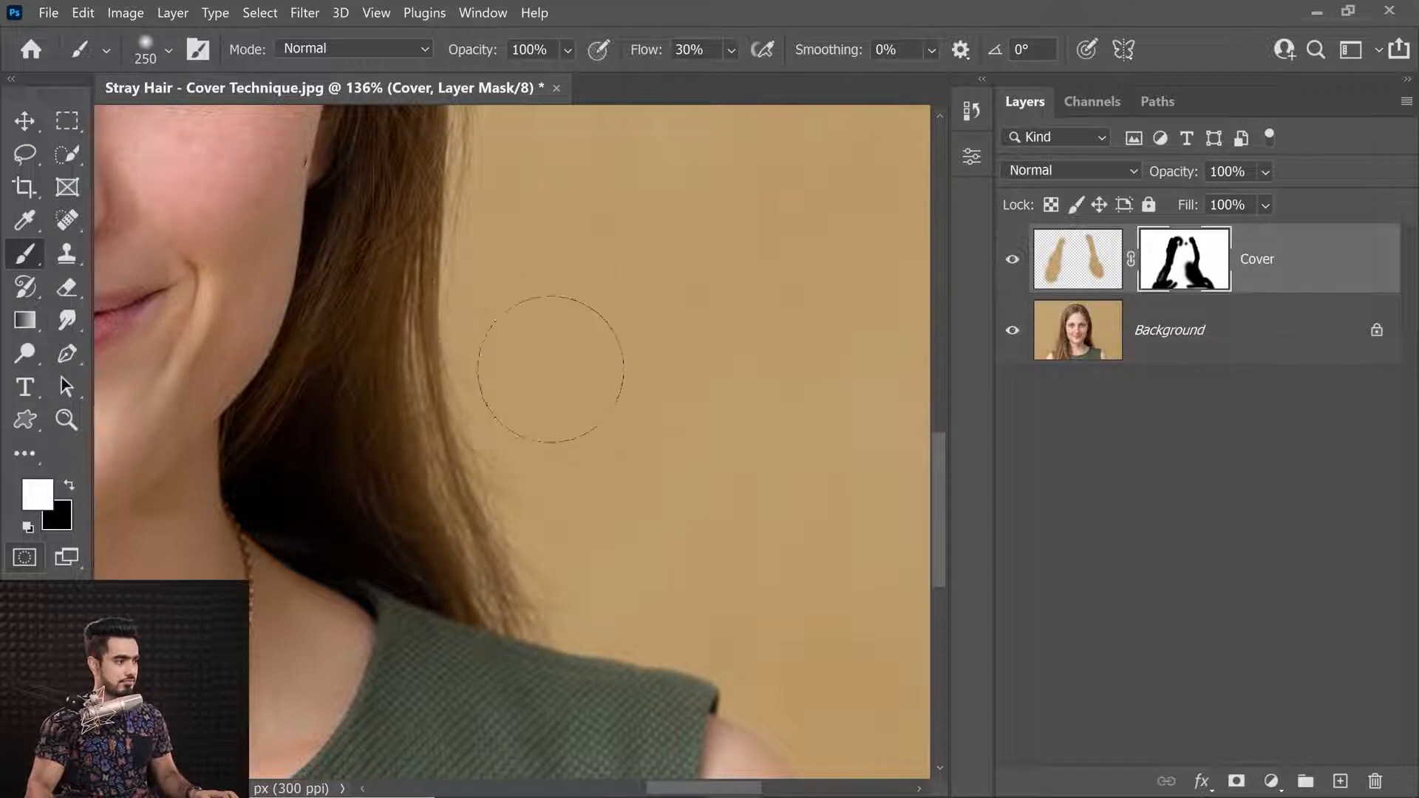
key(ctrl+space)
drag(602, 276, 586, 366)
Step: Toggle the Cover layer's visibility repeatedly to compare the whole portrait before and after the cleanup
click(1012, 261)
click(1012, 264)
click(1012, 264)
click(1012, 264)
click(1012, 264)
click(1012, 267)
click(1013, 266)
click(1012, 266)
click(1011, 265)
click(1011, 264)
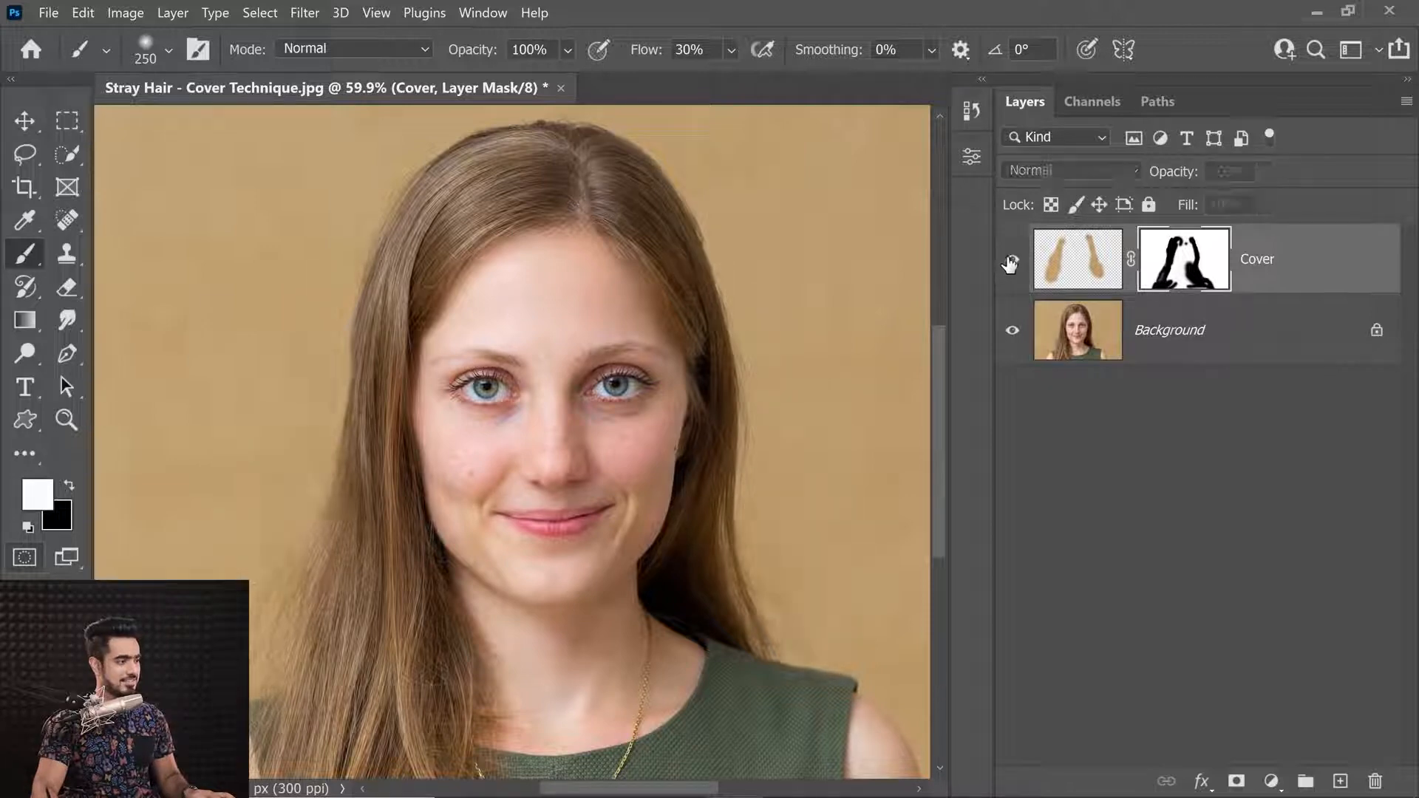
Step: Compare the lower left hair and the right shoulder close up with the Cover layer hidden and shown
drag(331, 557, 497, 477)
drag(494, 473, 623, 399)
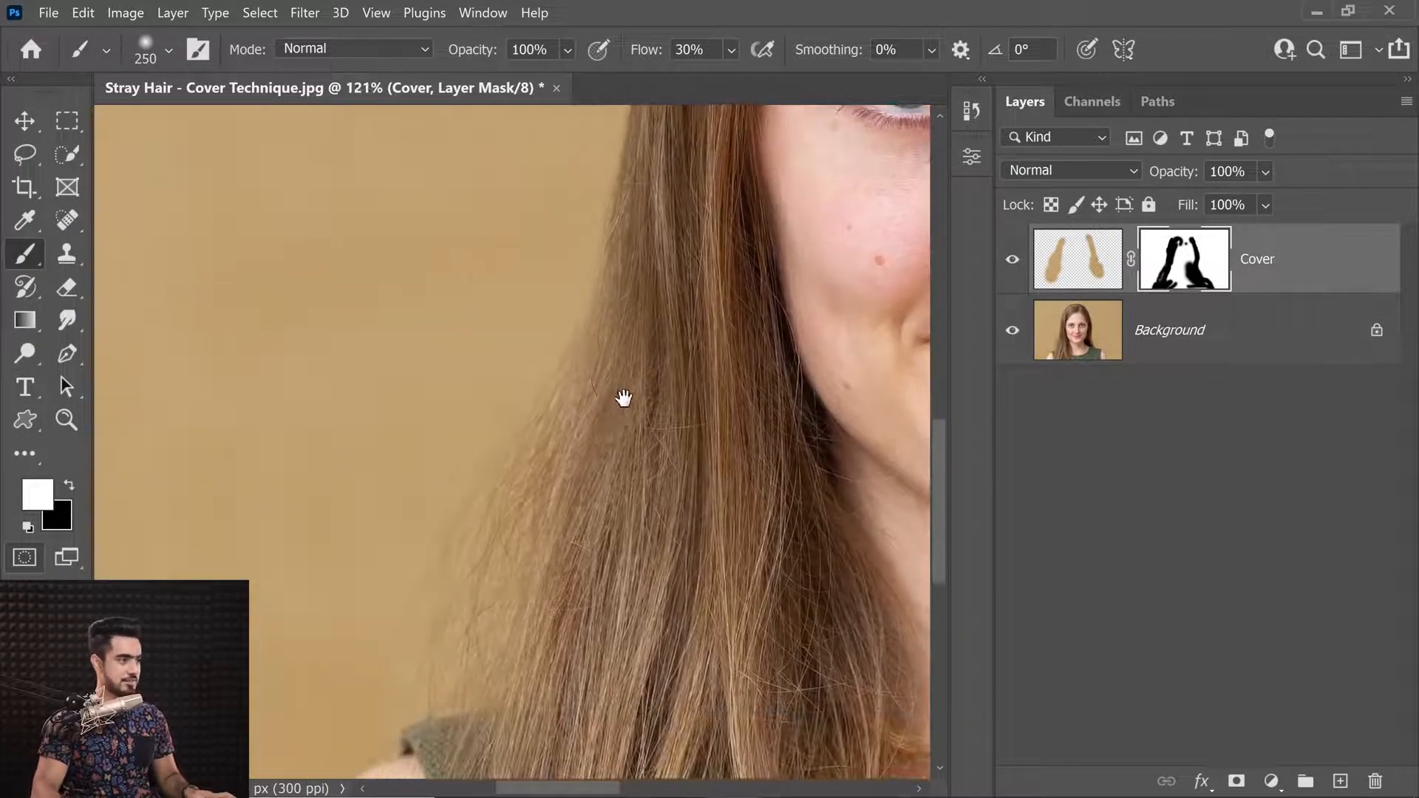
click(1013, 261)
click(1012, 261)
click(1013, 260)
click(1012, 260)
mouse_move(742, 420)
mouse_down()
mouse_move(494, 333)
mouse_move(485, 402)
mouse_up()
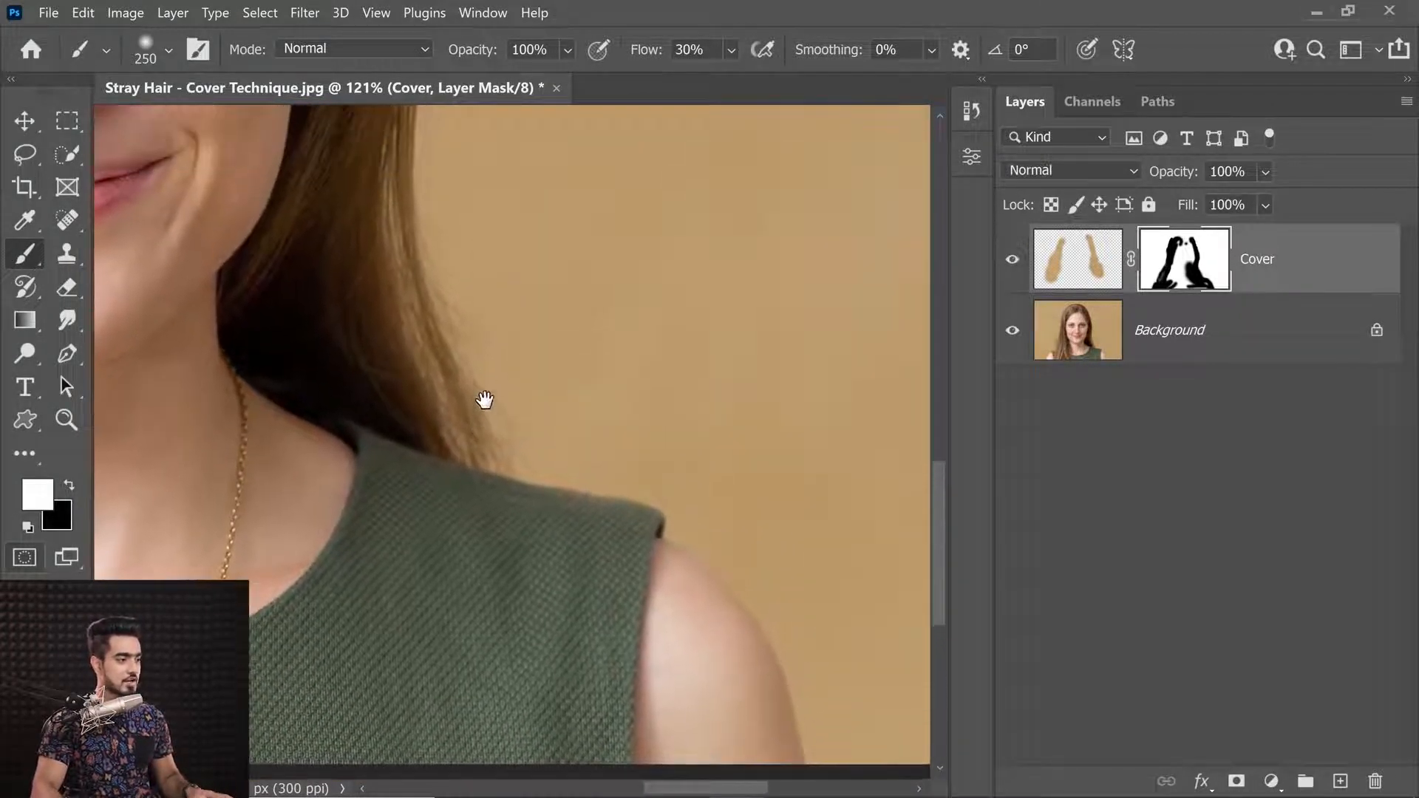
click(1013, 261)
click(1013, 261)
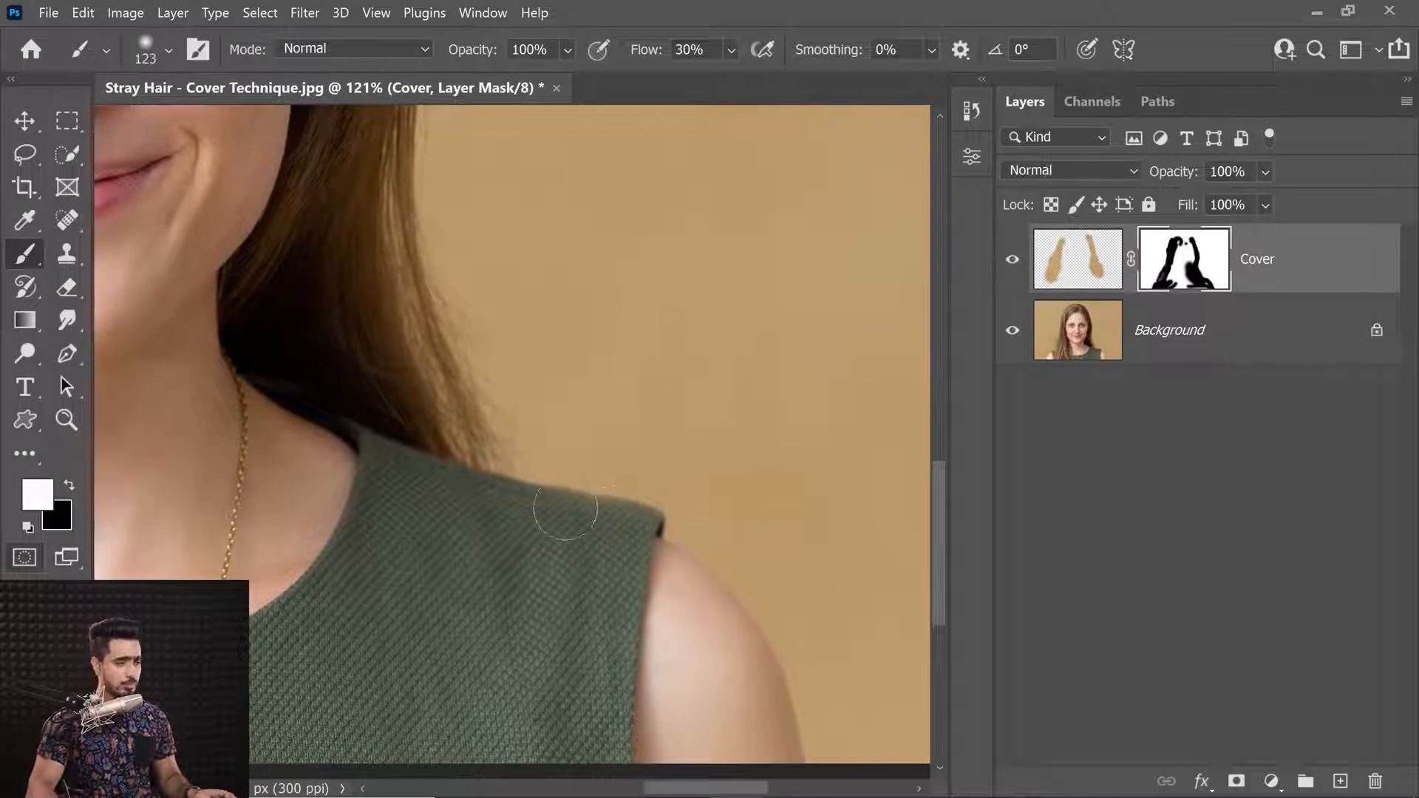
Step: Paint black on the Cover mask with a 123 px brush to restore the dress edge on the right shoulder
key(x)
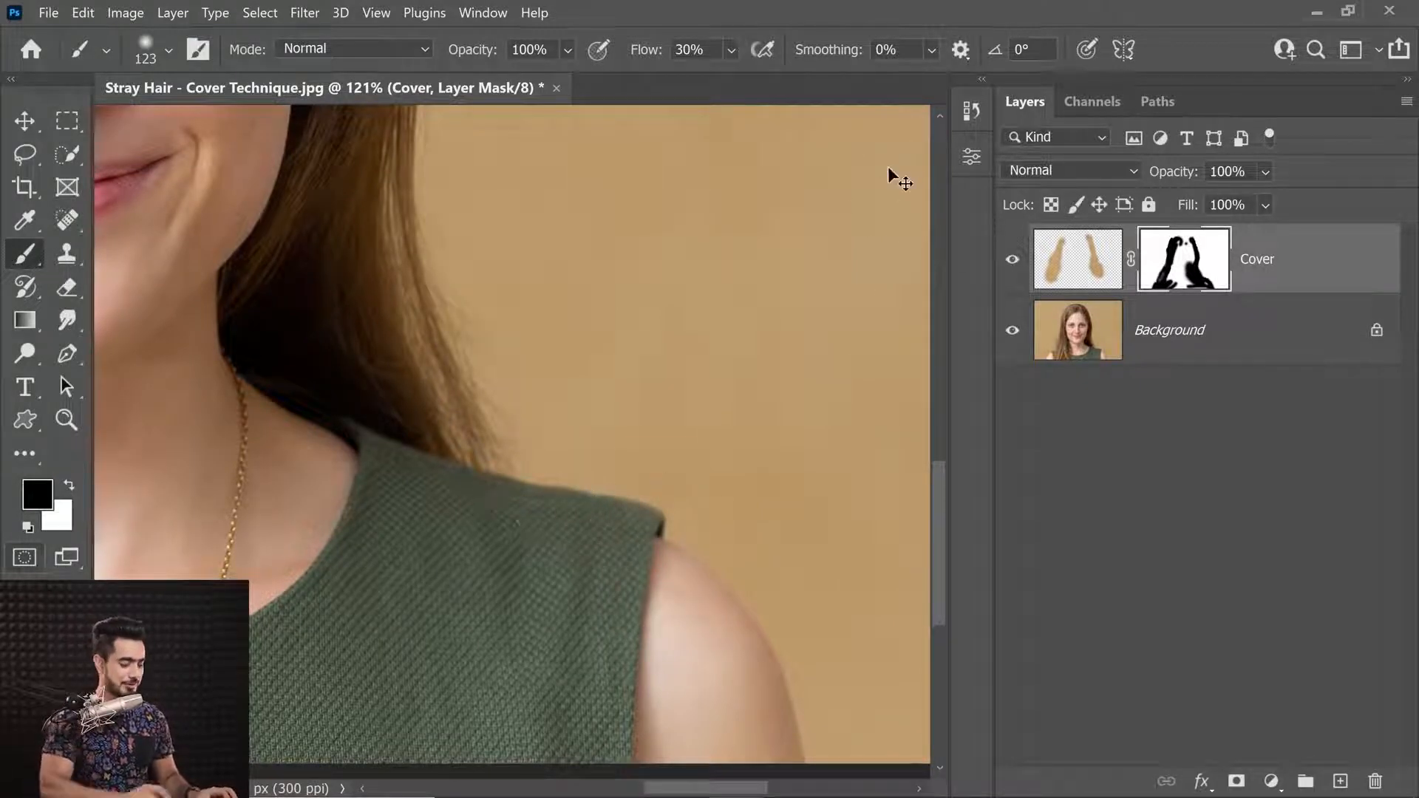
key(ctrl+0)
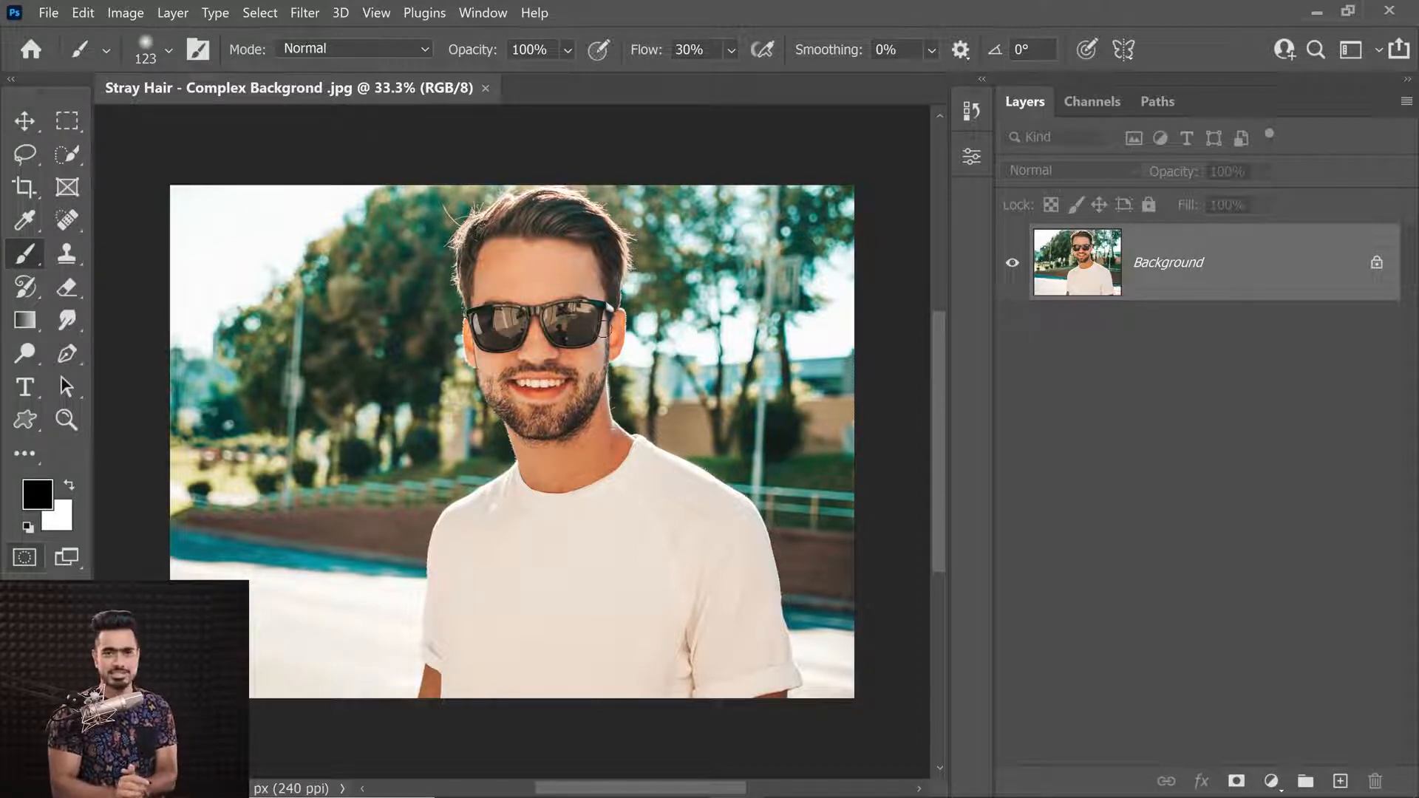
Step: Duplicate the Background layer of the man's photo and convert the copy for smart filters
drag(464, 206, 528, 205)
drag(542, 302, 615, 348)
drag(544, 414, 553, 386)
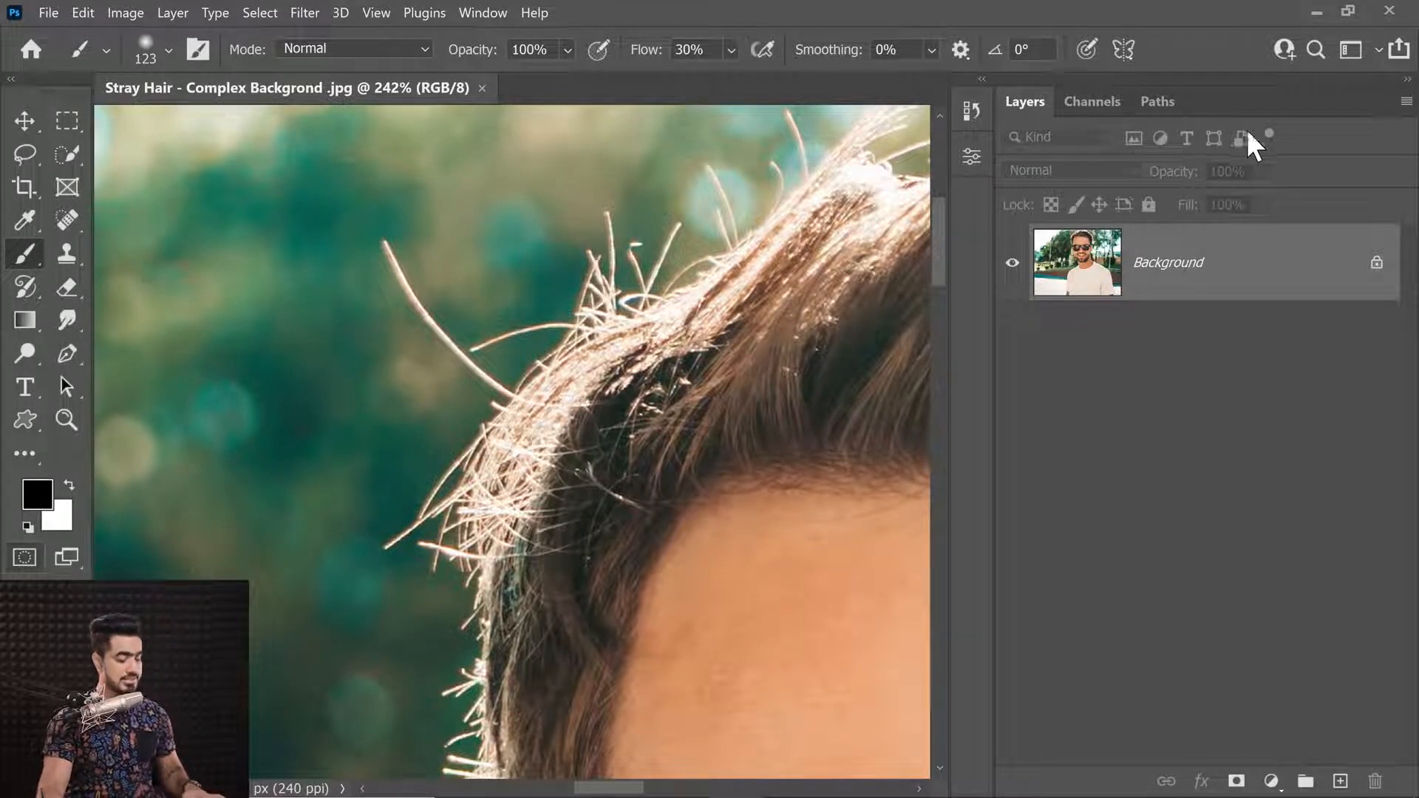
key(ctrl+j)
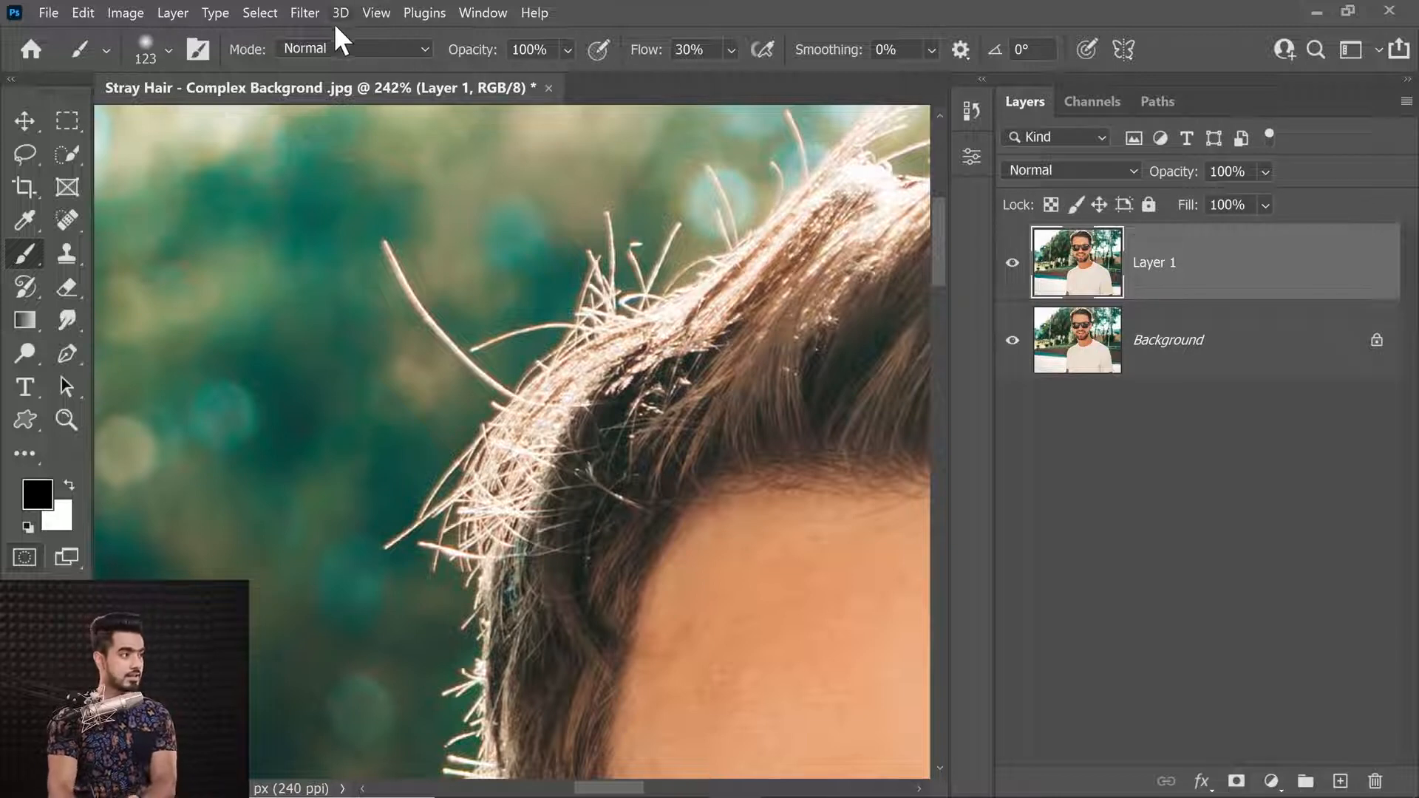
click(305, 13)
click(336, 51)
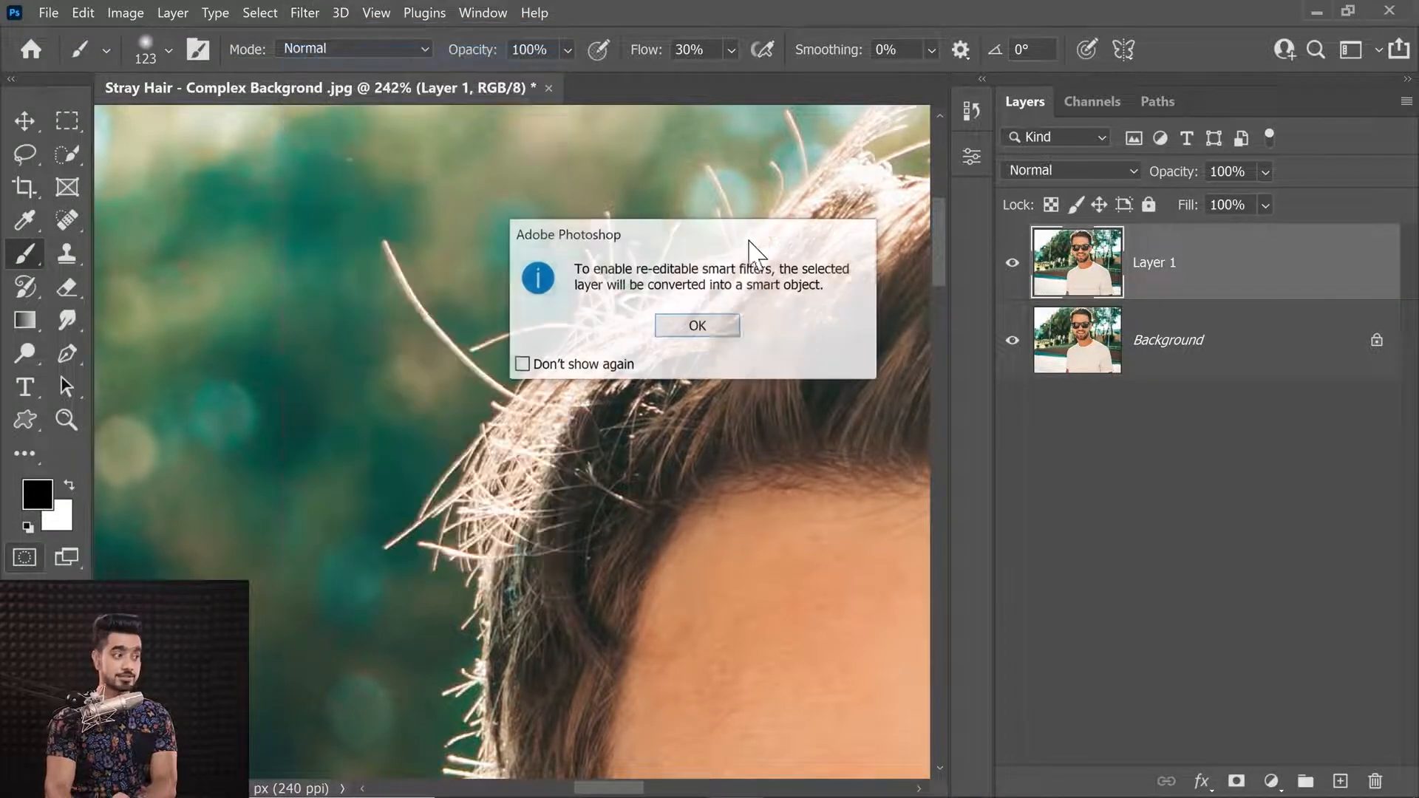
click(697, 326)
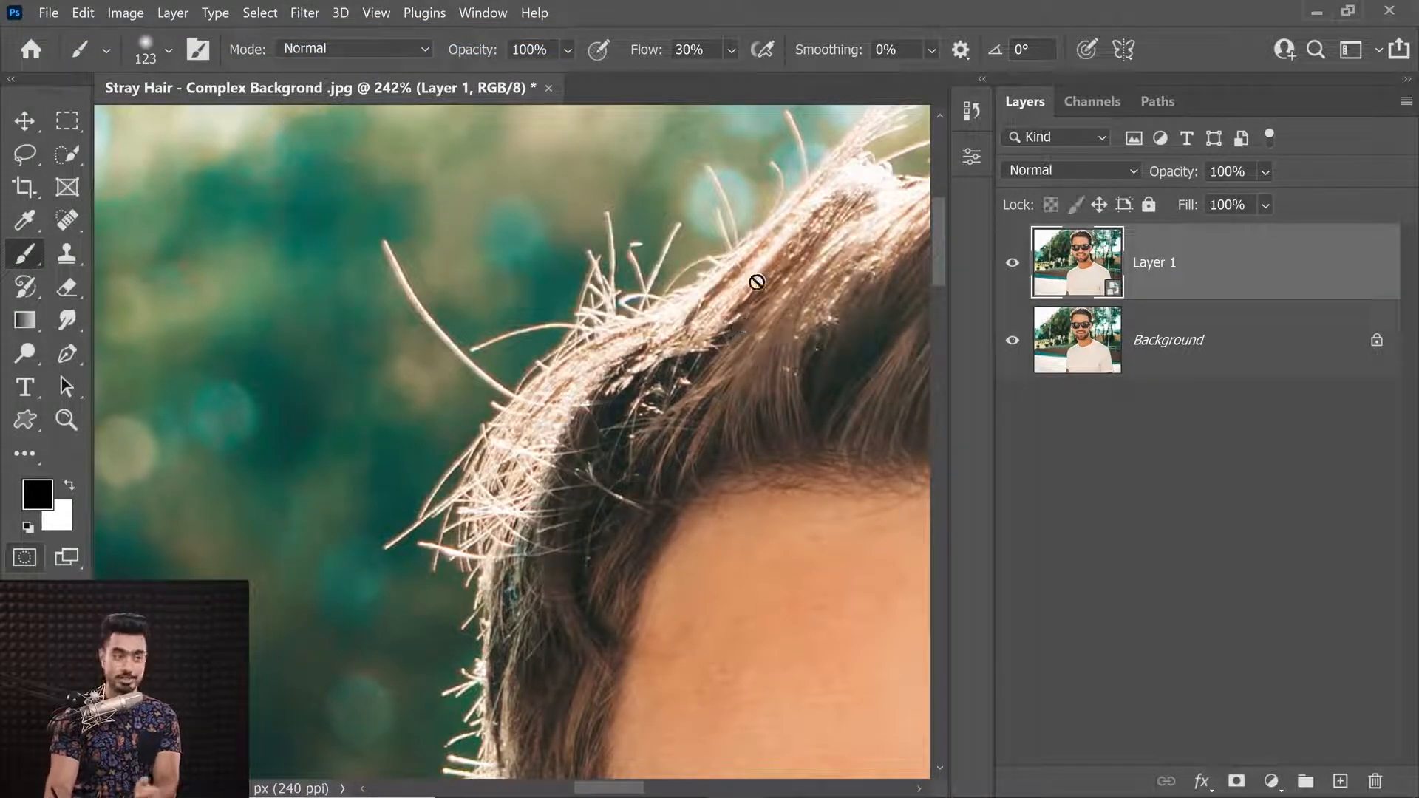
Step: Open the Dust & Scratches filter for Layer 1 and examine its preview around the man's hair and face
click(305, 14)
mouse_move(435, 328)
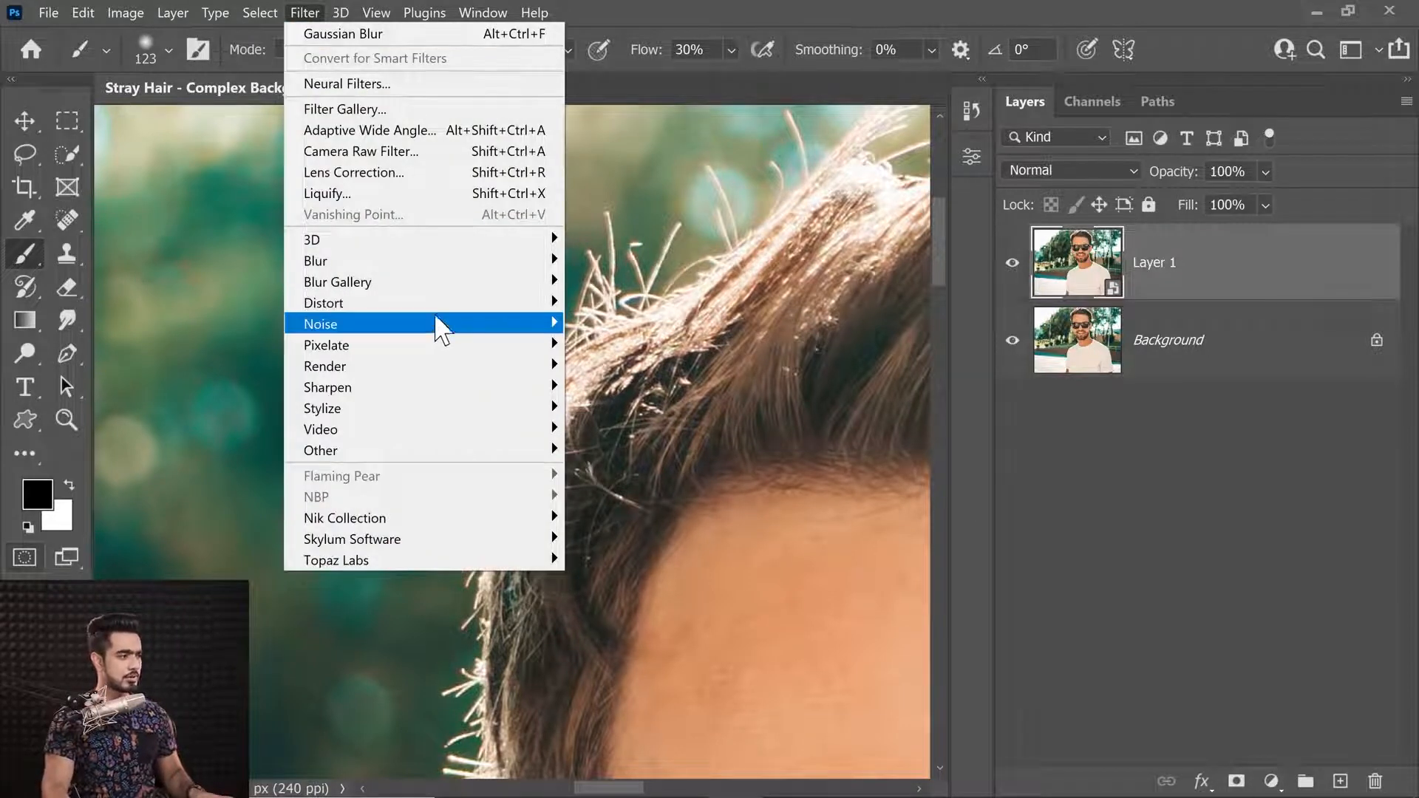
click(636, 366)
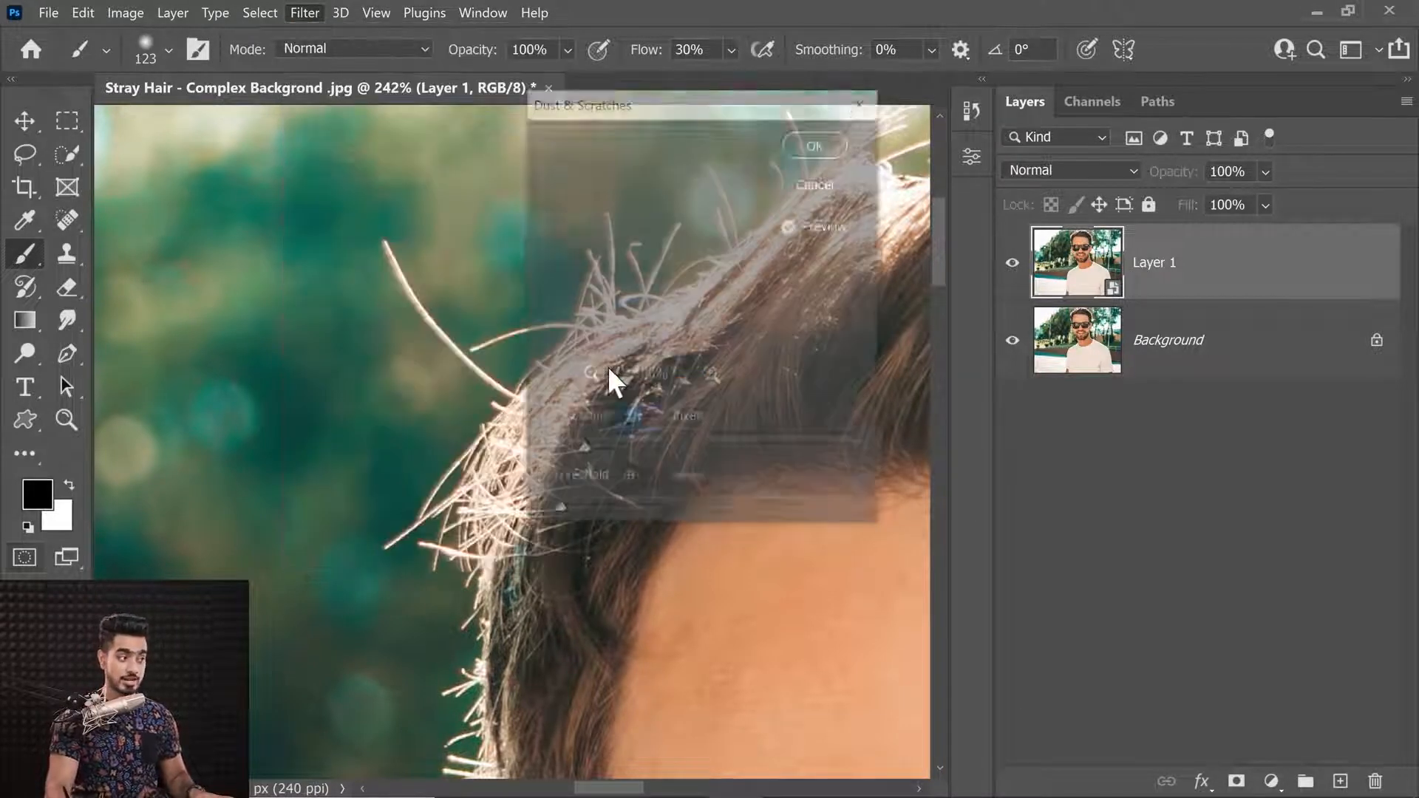
drag(634, 113, 841, 218)
scroll(562, 377, down, 5)
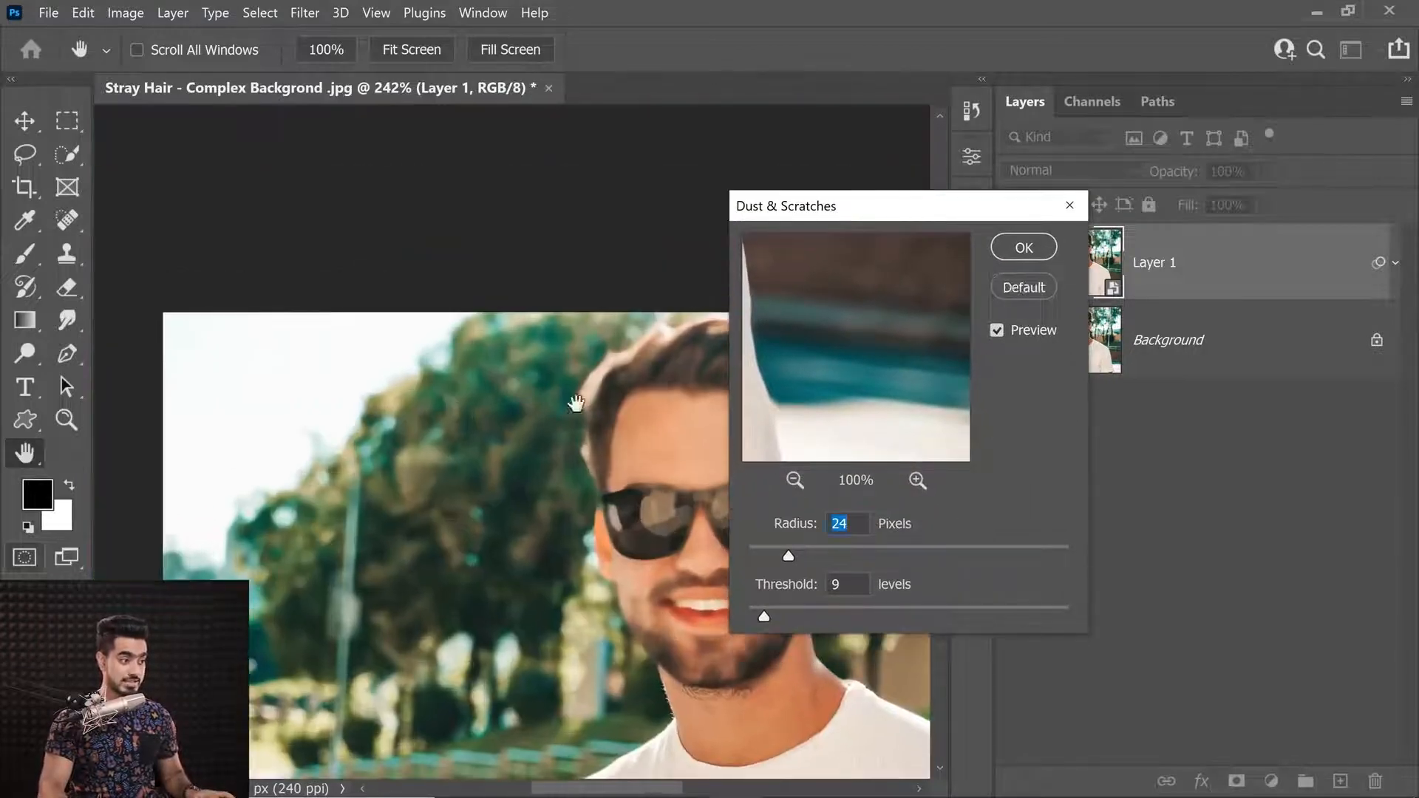
scroll(645, 366, down, 3)
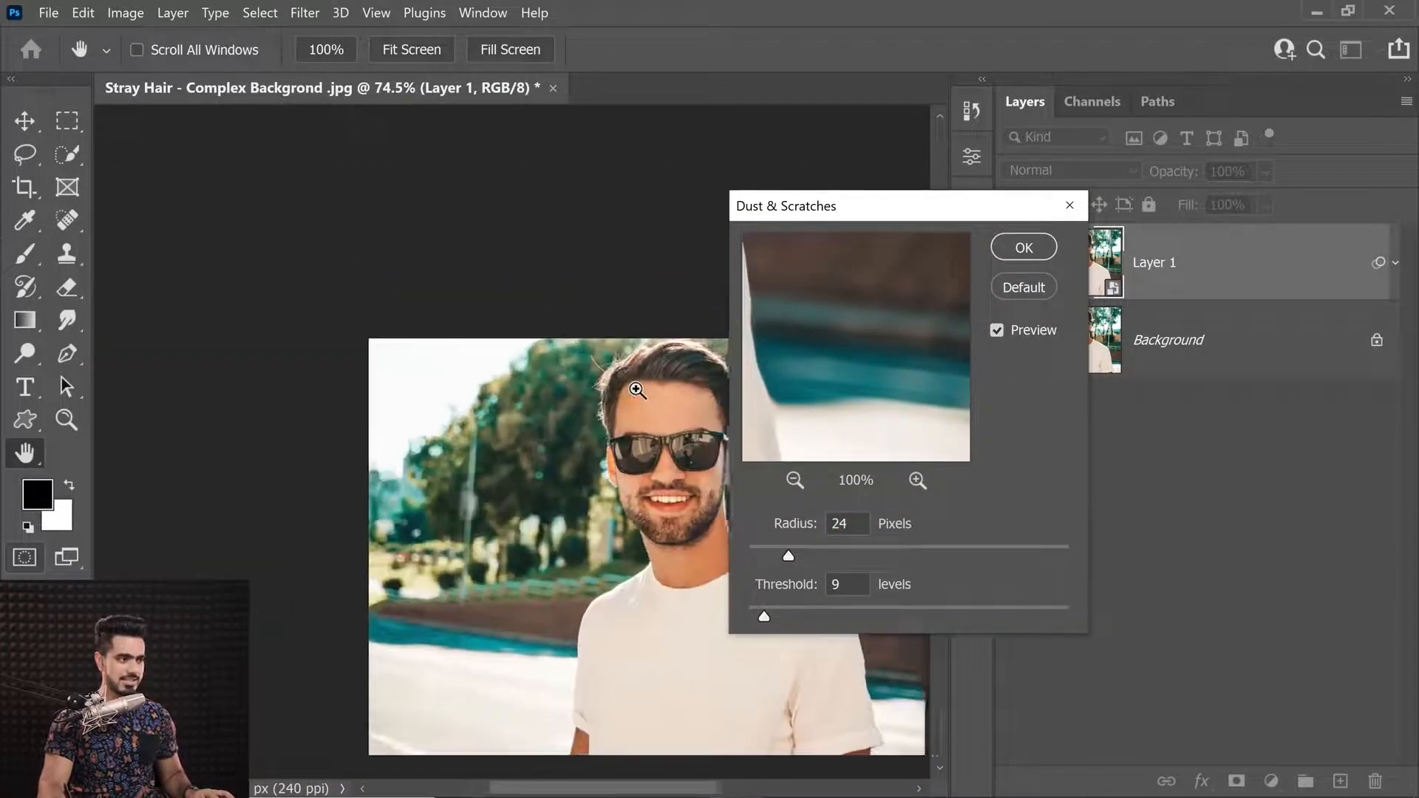
drag(644, 403, 458, 369)
scroll(554, 376, up, 3)
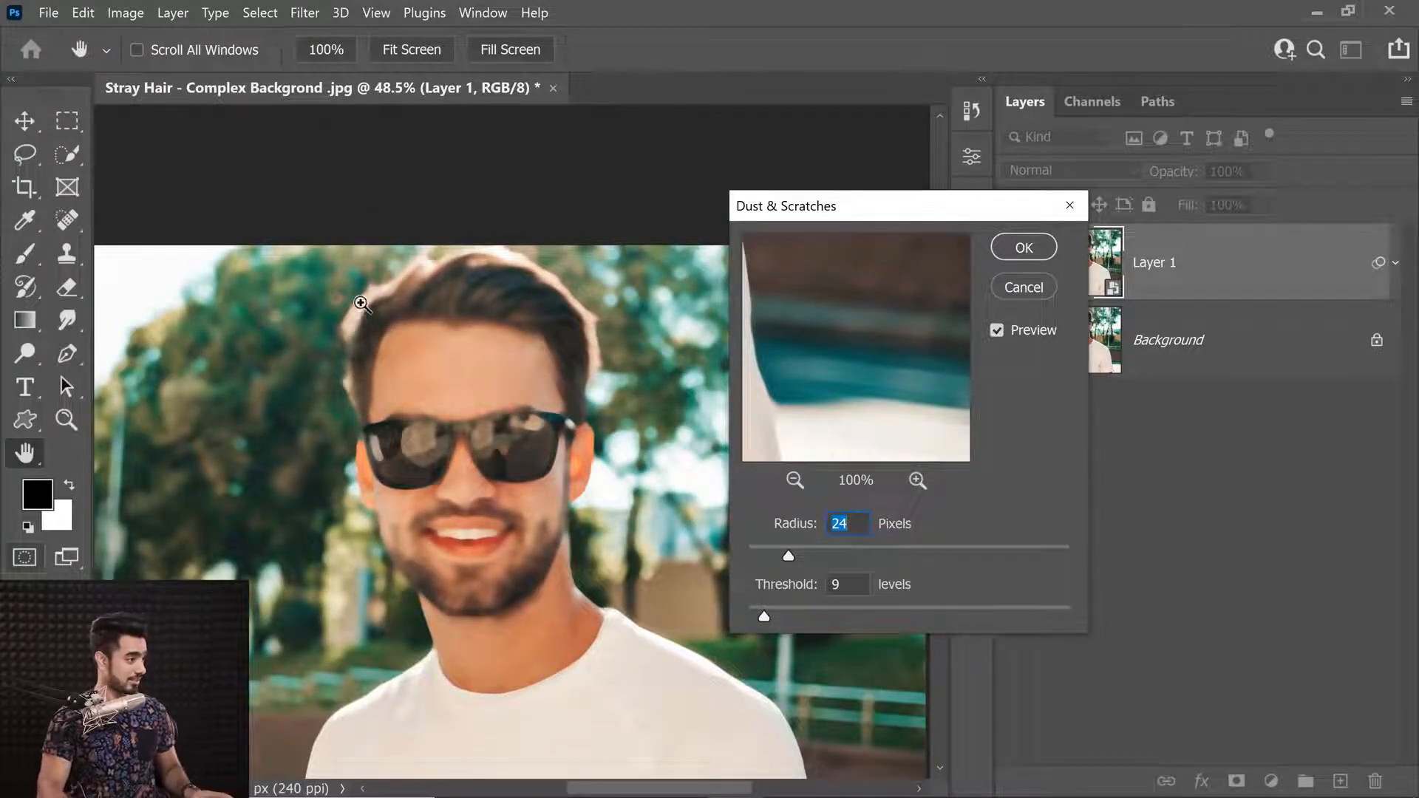
scroll(366, 302, up, 5)
Step: Apply Dust & Scratches to Layer 1 with a radius of 24 pixels and a threshold of 6 levels
drag(763, 616, 735, 625)
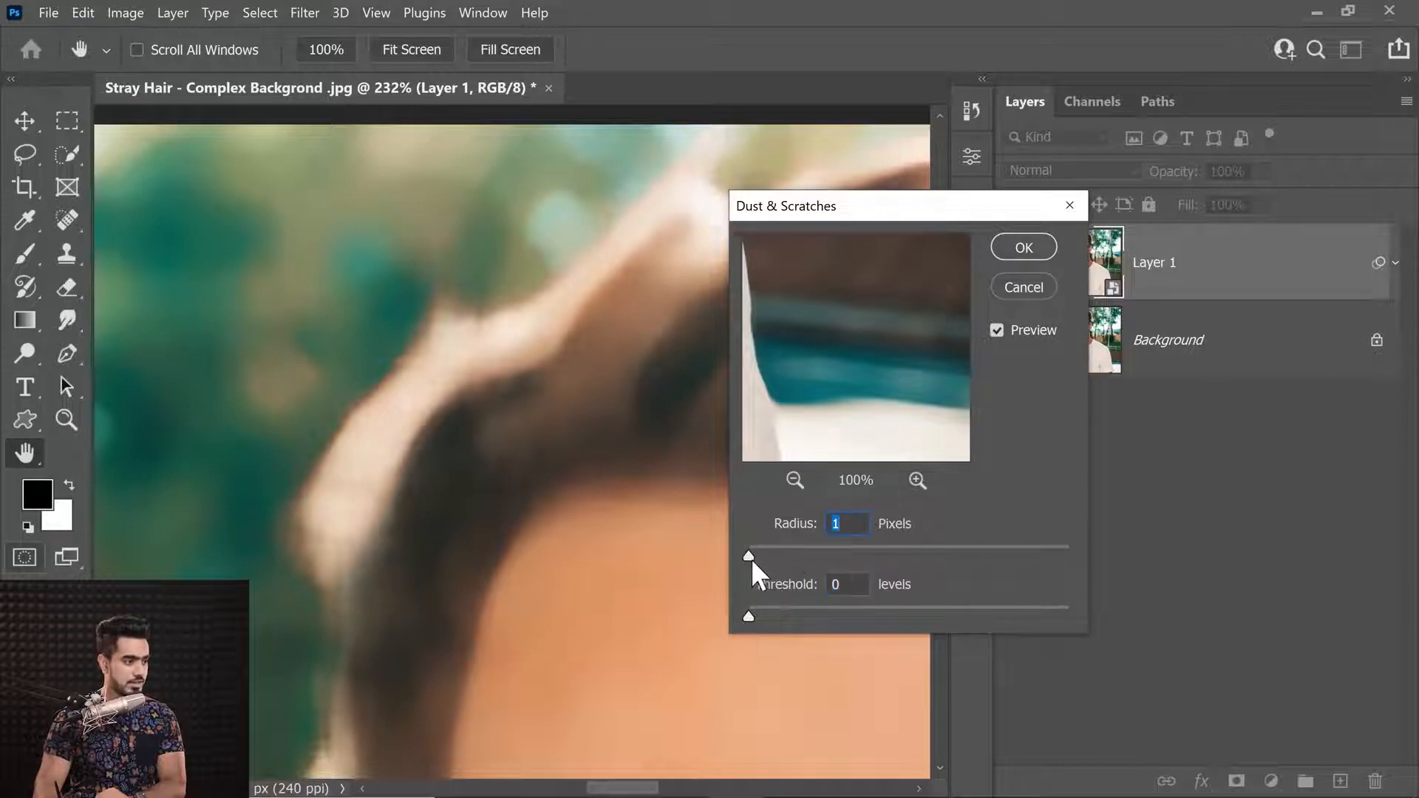
drag(757, 553, 783, 548)
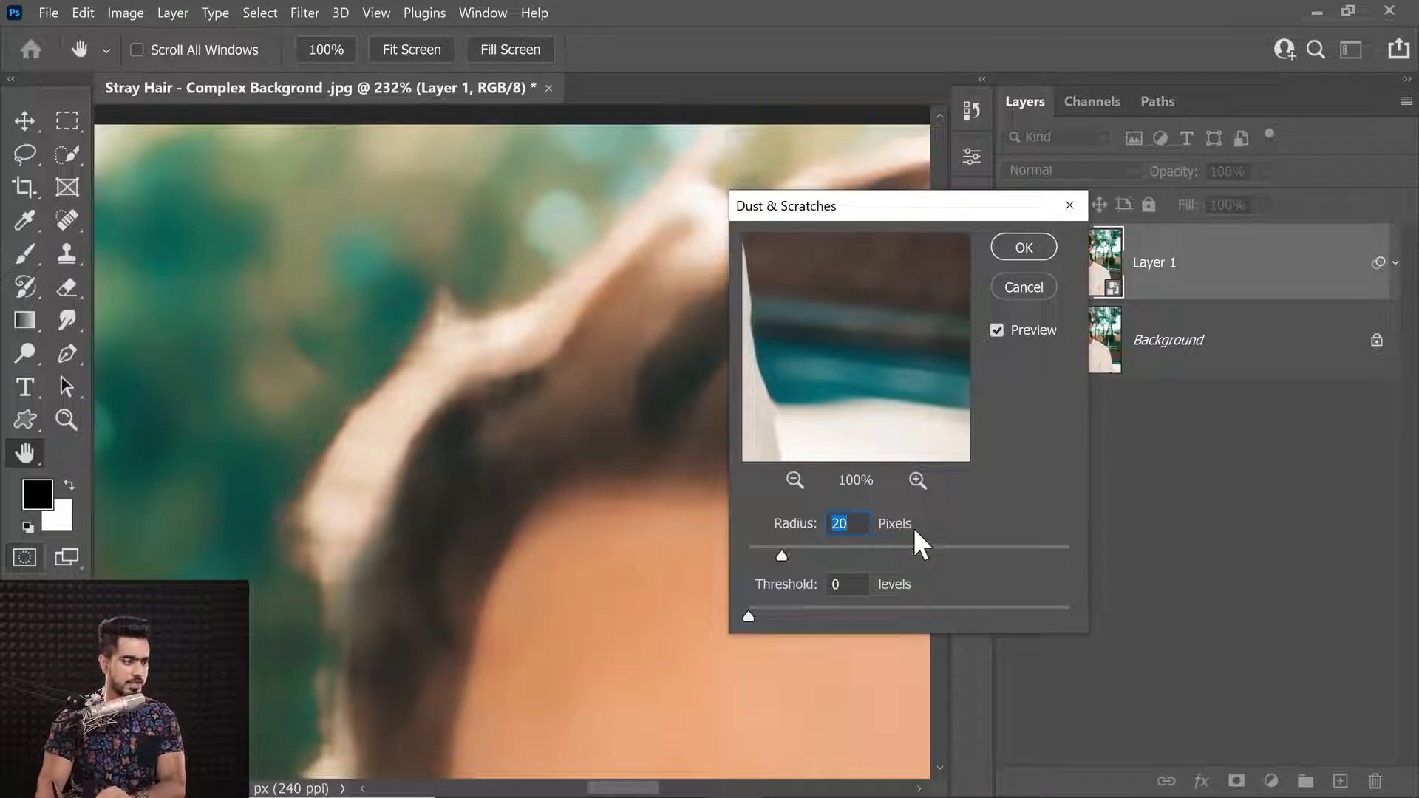
text(24)
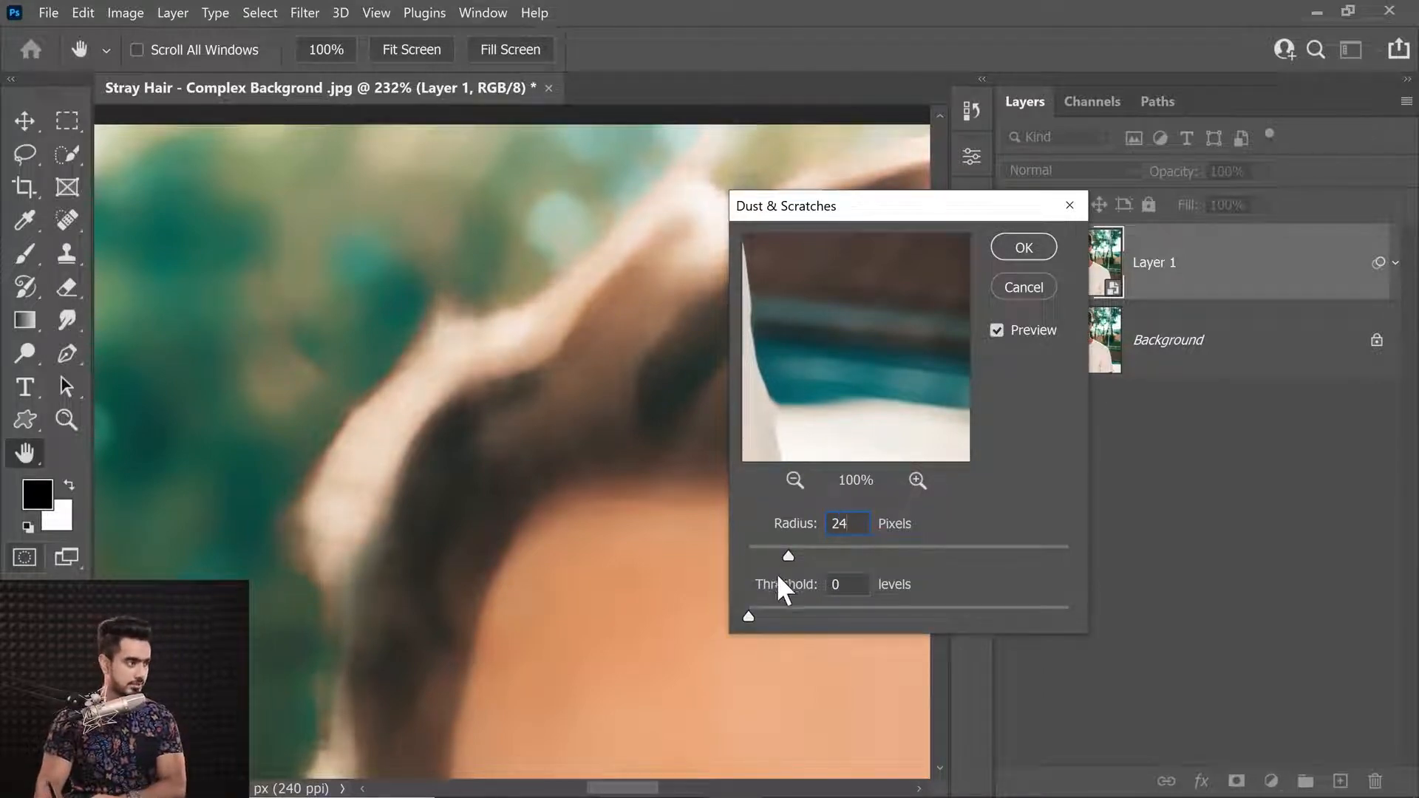
drag(748, 616, 765, 618)
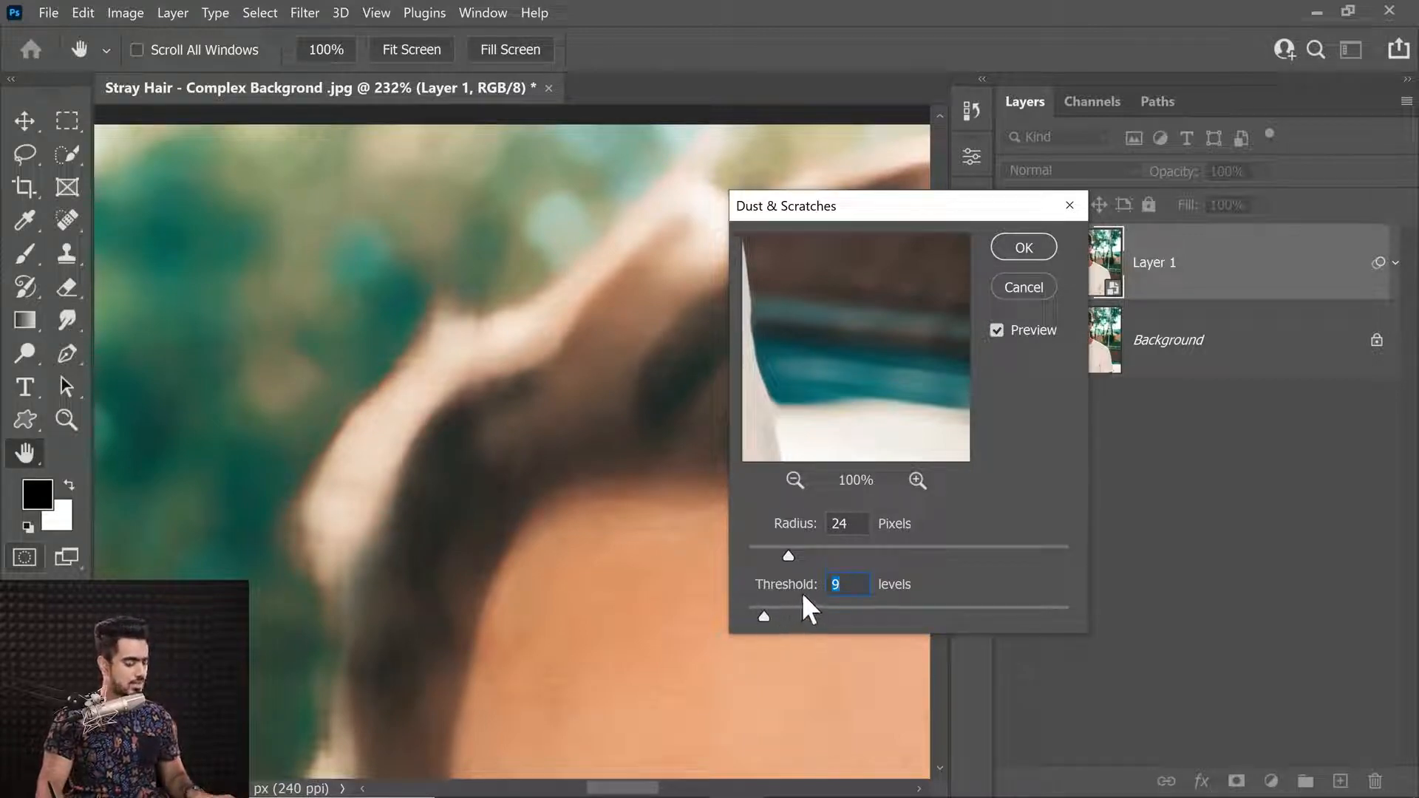
drag(351, 330, 373, 380)
drag(762, 618, 761, 623)
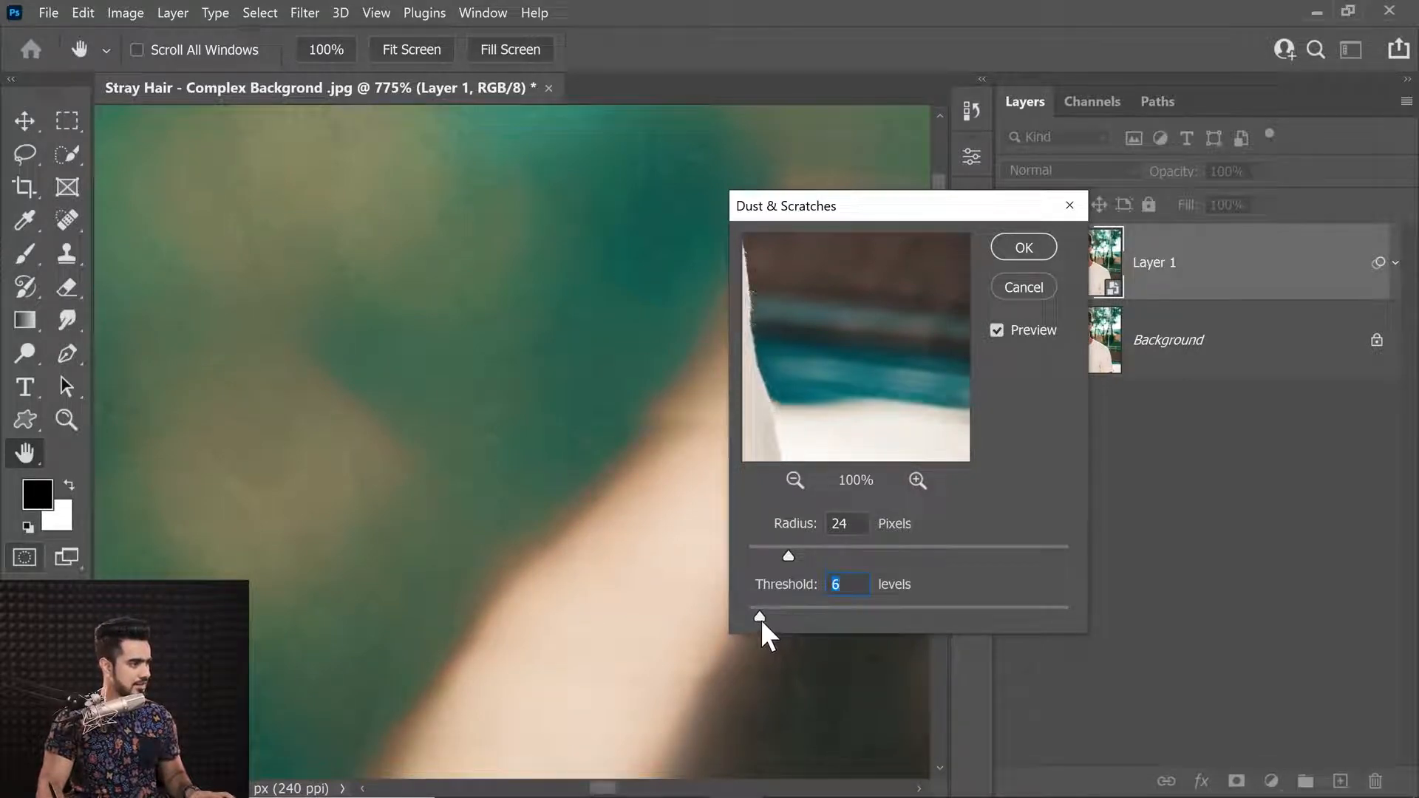
click(1024, 248)
Step: Select the Smart Filters mask of Layer 1 and invert it to black to hide the Dust & Scratches effect
drag(638, 349, 564, 384)
drag(709, 415, 485, 346)
drag(740, 344, 665, 193)
drag(573, 332, 588, 465)
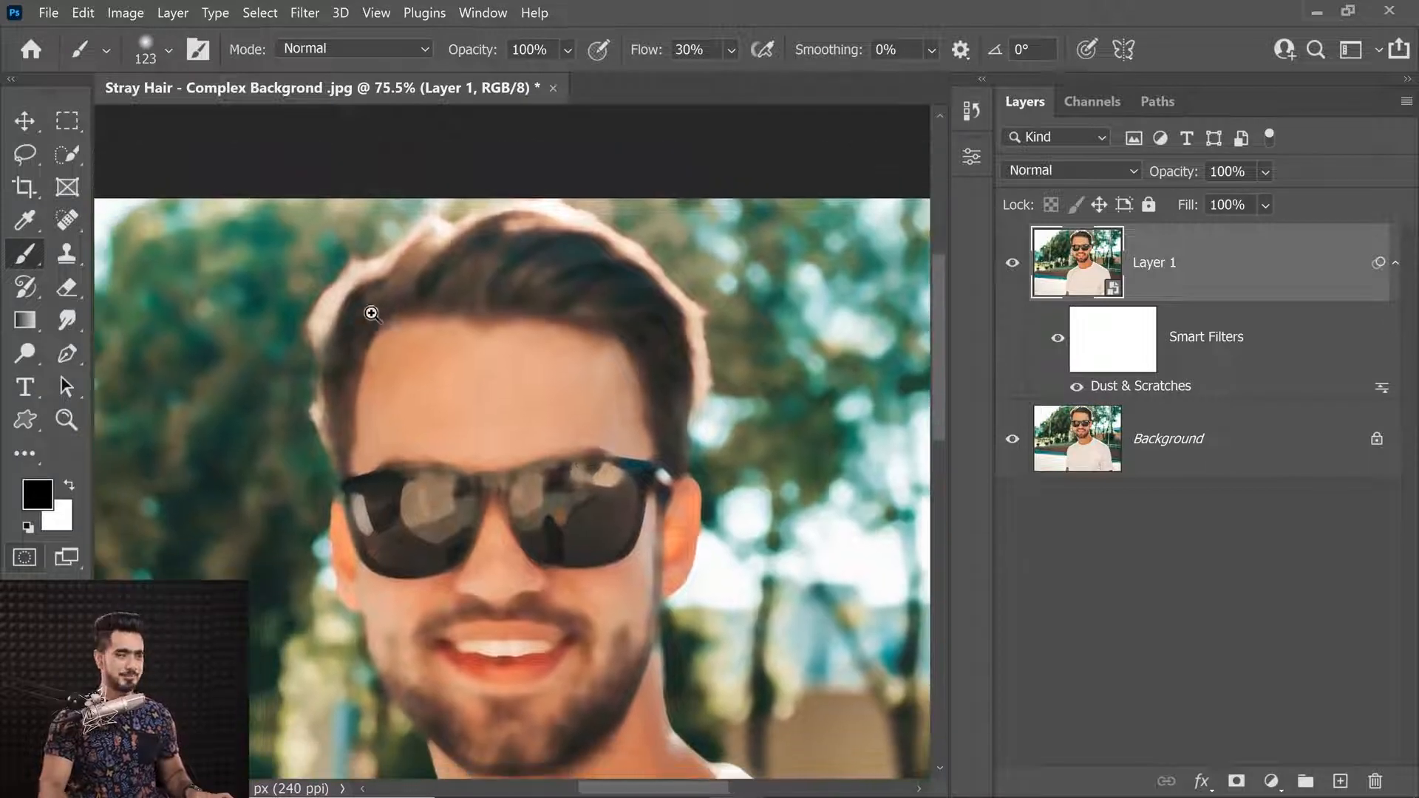
drag(327, 267, 348, 263)
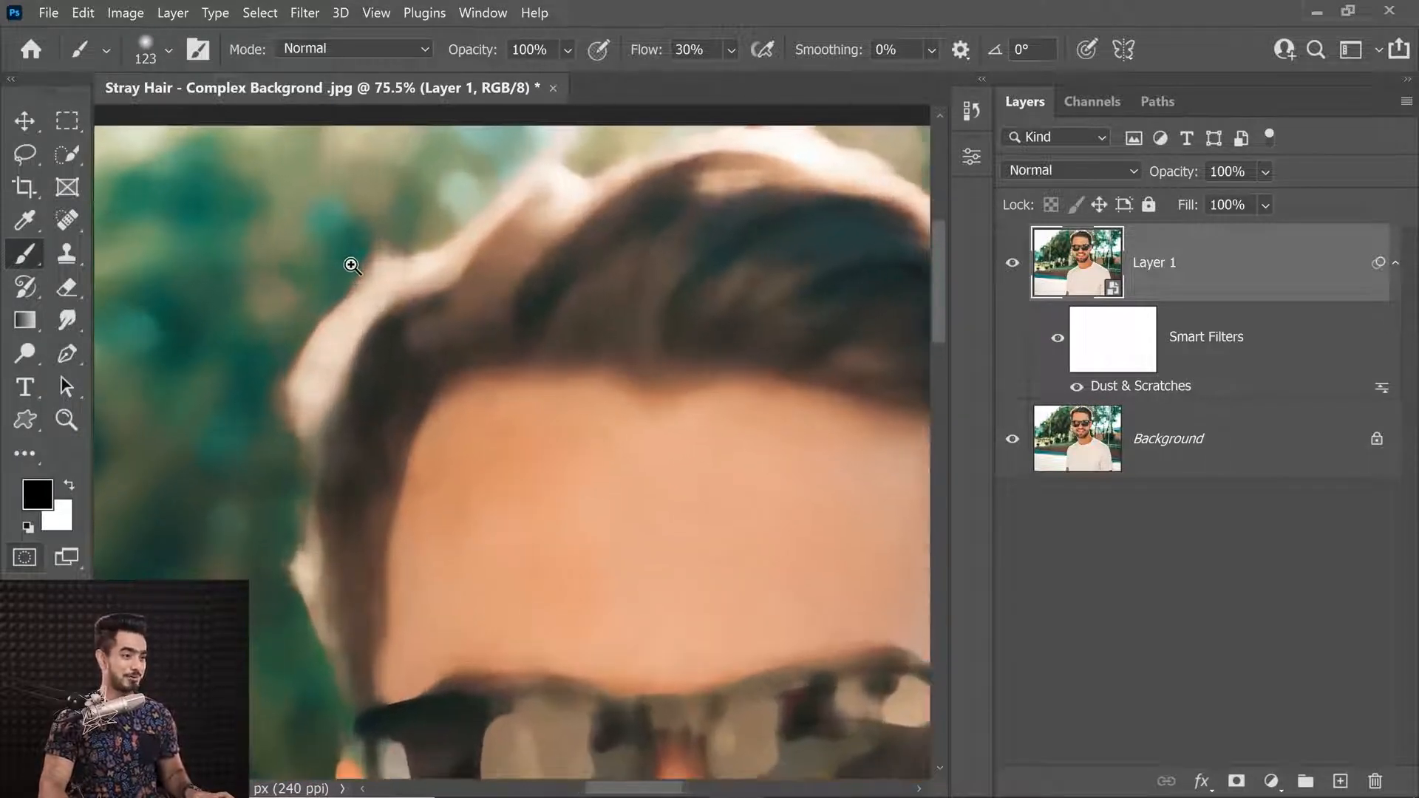
click(1105, 359)
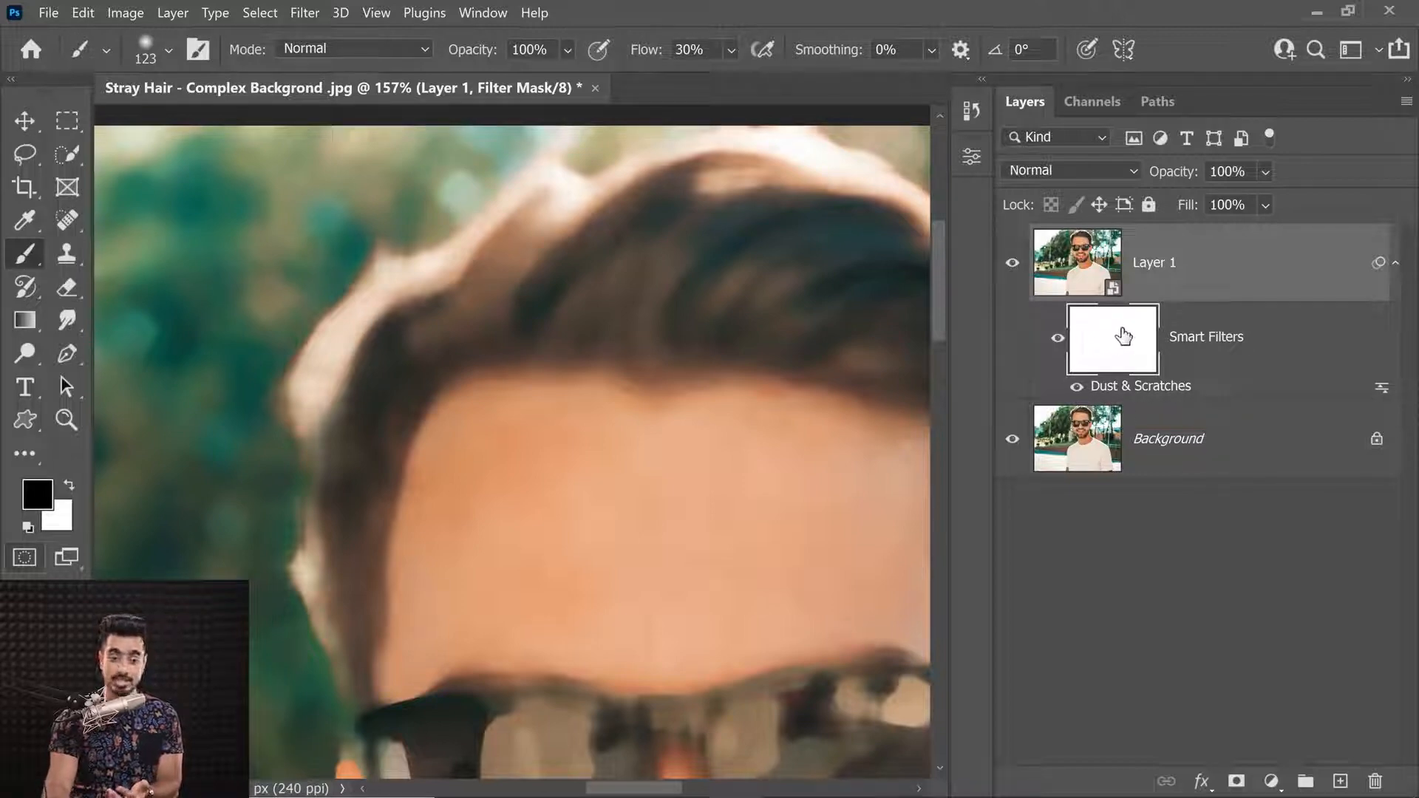
key(ctrl+i)
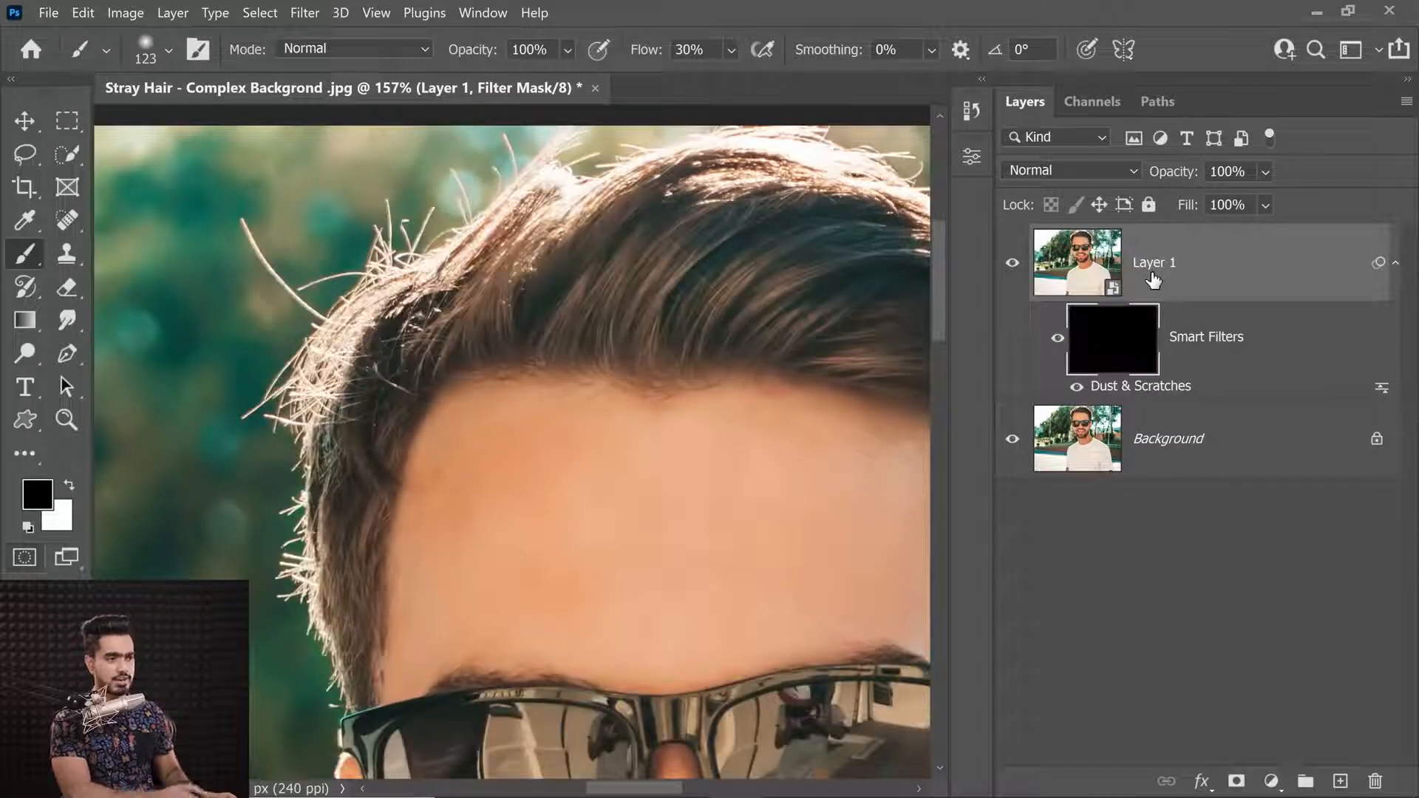
Step: Paint white on the filter mask at 100% flow with a 45 px brush over the stray hairs at the hair's upper left edge
drag(280, 268, 368, 316)
key(x)
mouse_move(379, 265)
mouse_down()
mouse_move(399, 260)
mouse_move(350, 269)
mouse_move(368, 288)
mouse_up()
drag(635, 53, 708, 118)
key([)
drag(375, 297, 445, 383)
key([)
key([)
key([)
mouse_move(403, 457)
mouse_down()
mouse_move(358, 574)
mouse_move(373, 580)
mouse_up()
Step: Paint white on the filter mask over the stray hairs along the hair's right edge
scroll(407, 459, down, 5)
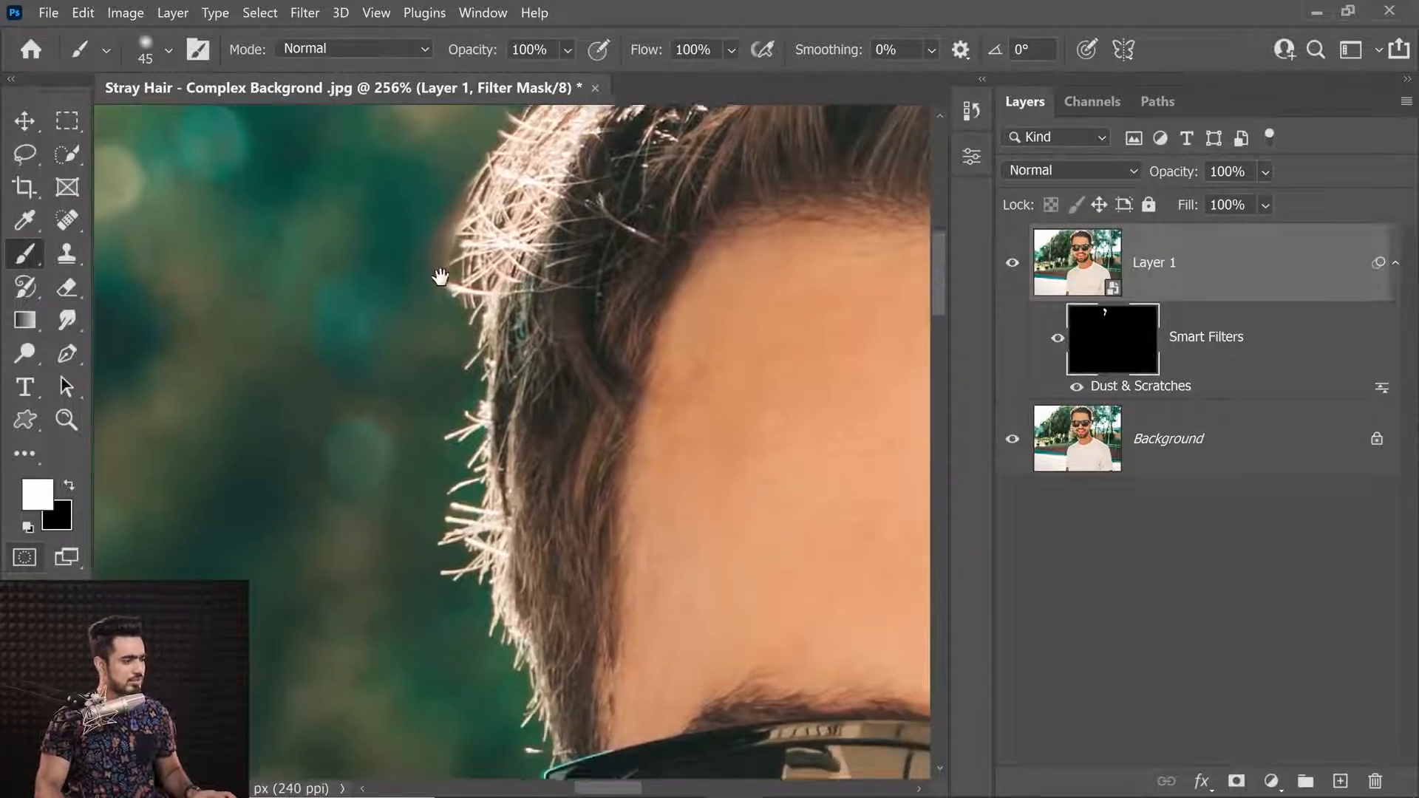
scroll(422, 476, up, 10)
scroll(320, 456, right, 5)
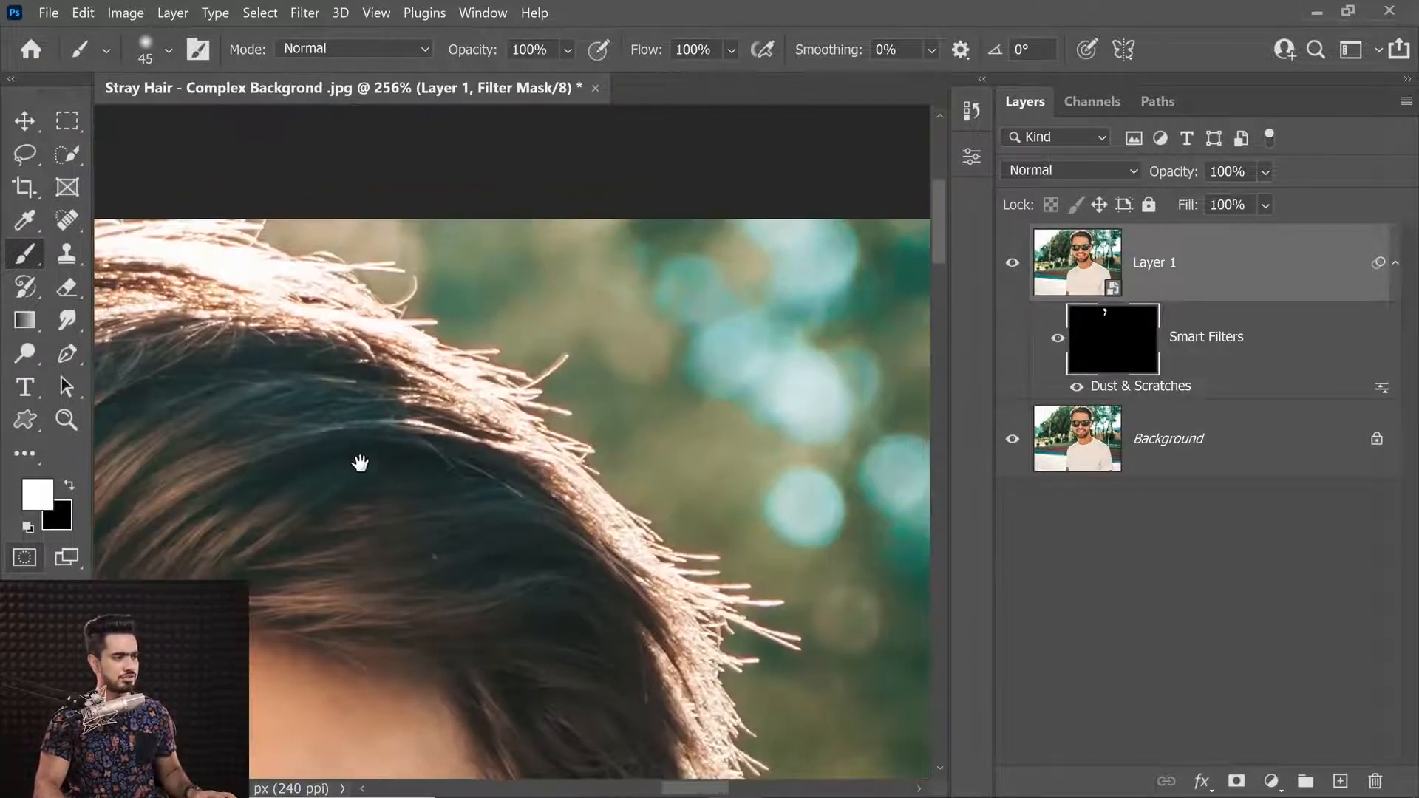
drag(546, 403, 567, 412)
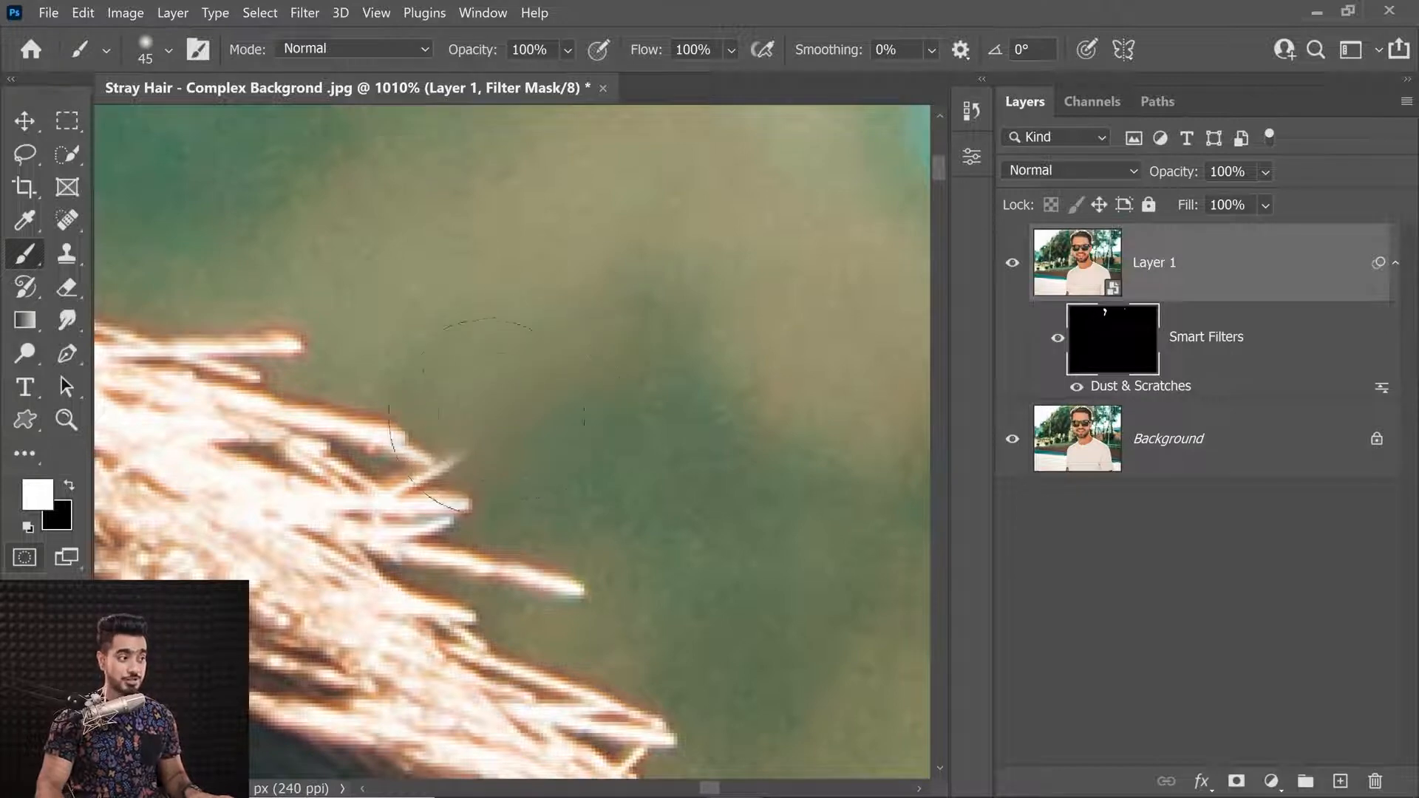
drag(594, 381, 631, 301)
mouse_move(589, 540)
mouse_down()
mouse_move(675, 368)
mouse_move(633, 469)
mouse_move(624, 451)
mouse_up()
click(611, 318)
mouse_move(613, 384)
mouse_down()
mouse_move(643, 408)
mouse_move(602, 277)
mouse_move(603, 369)
mouse_move(621, 402)
mouse_up()
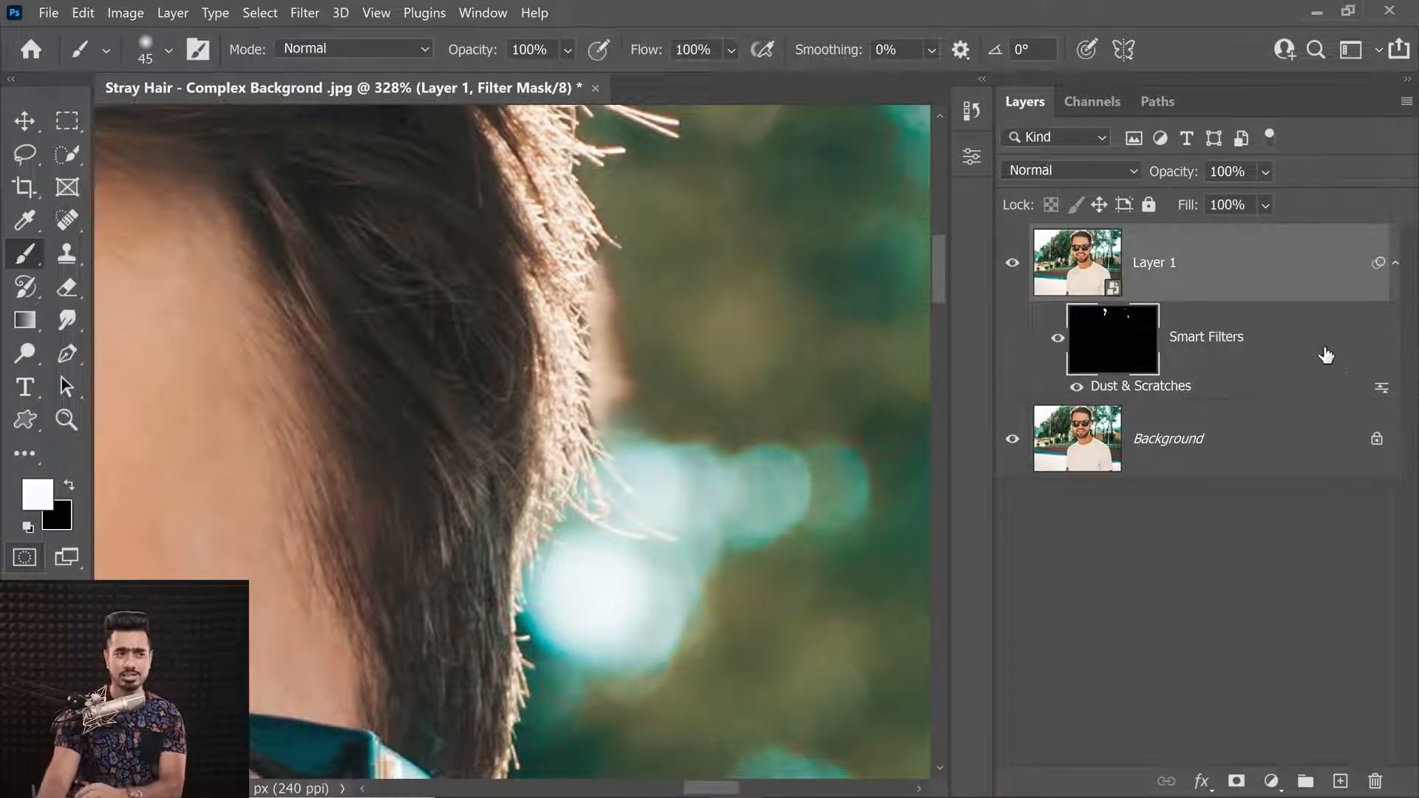
Step: Delete the filtered Layer 1 and add a new empty layer above the Background
drag(1236, 260, 1373, 693)
drag(1377, 776, 1376, 780)
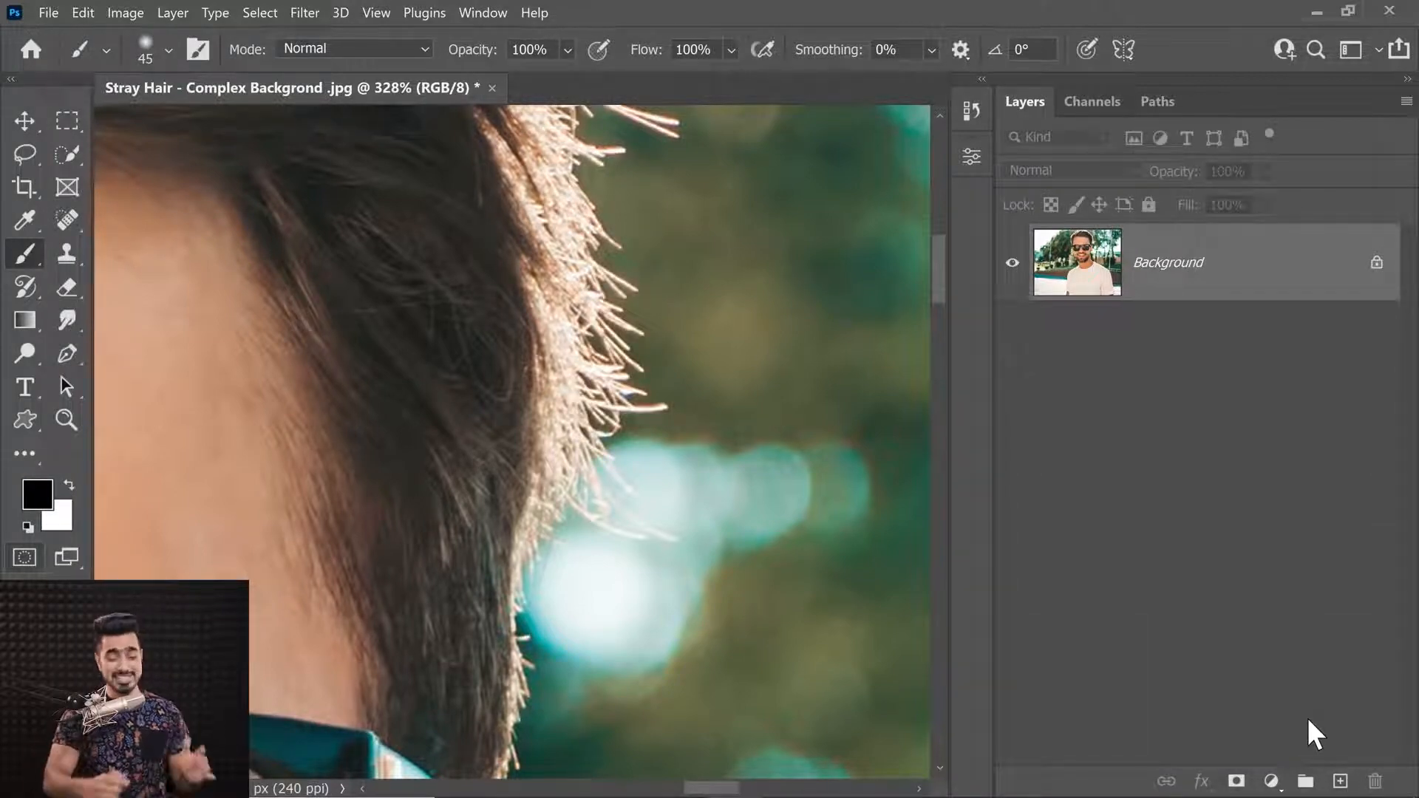
drag(577, 267, 728, 400)
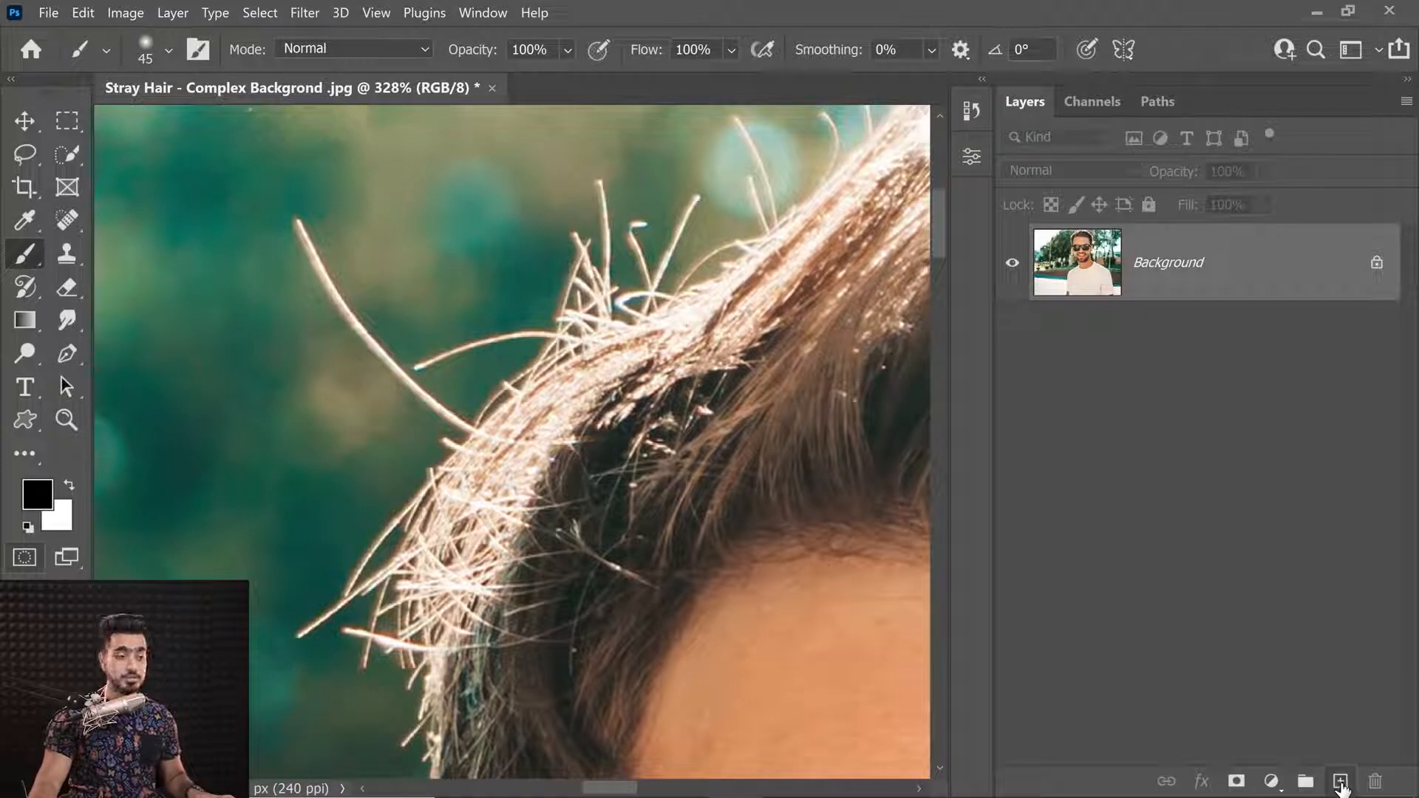
click(1340, 782)
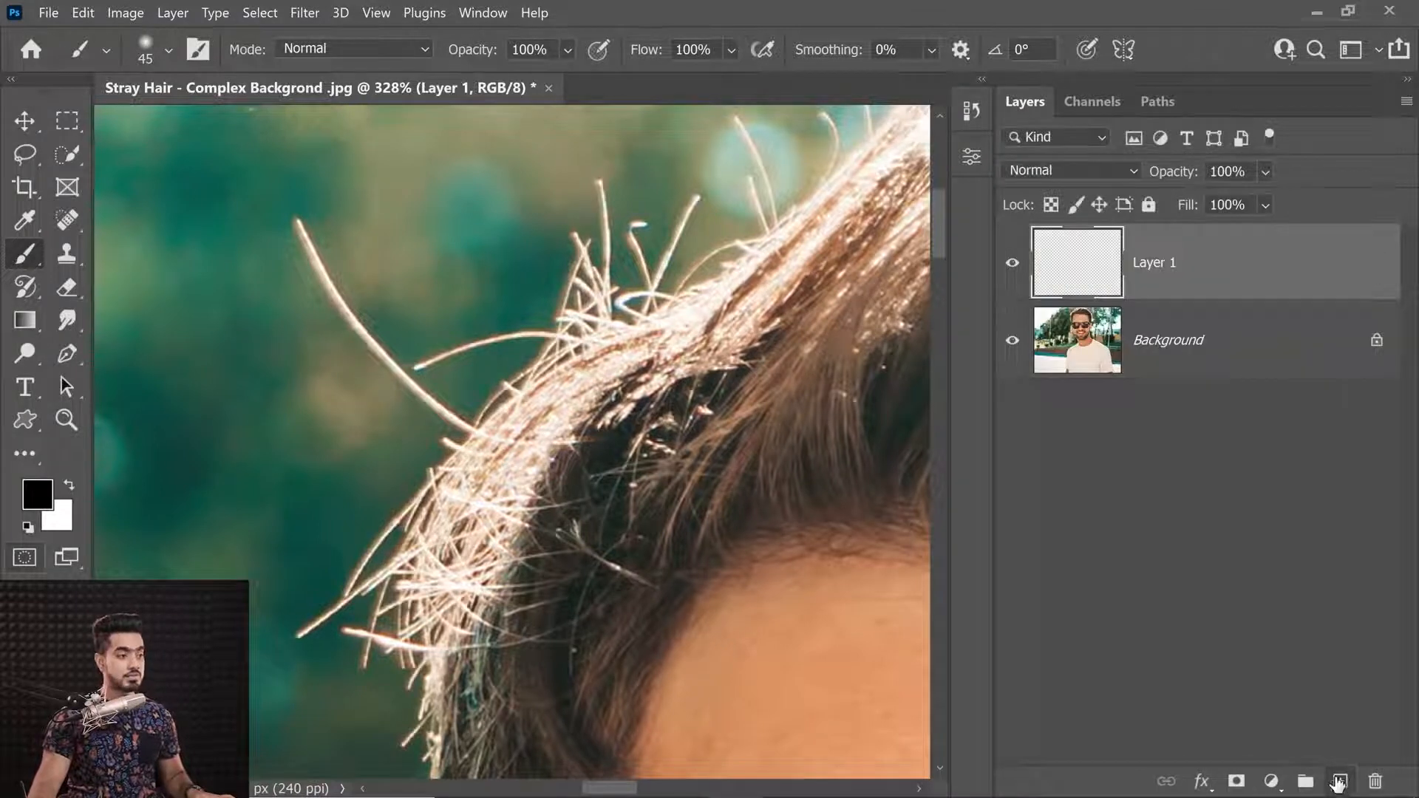
Step: Remove the two long stray hairs at the hair's upper left with the content-aware Spot Healing Brush, sampling all layers
click(72, 219)
click(159, 219)
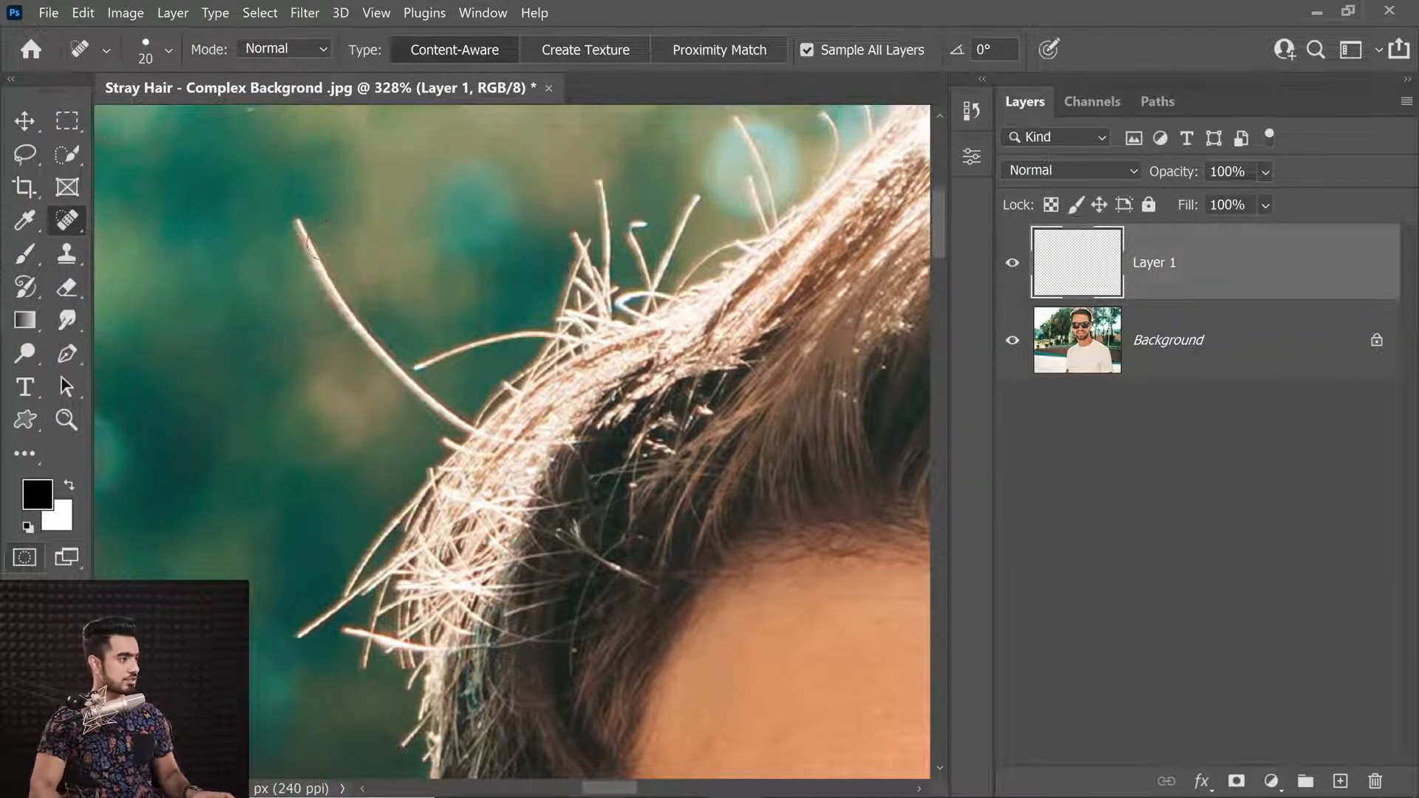
mouse_move(299, 225)
mouse_down()
mouse_move(382, 362)
mouse_move(493, 442)
mouse_up()
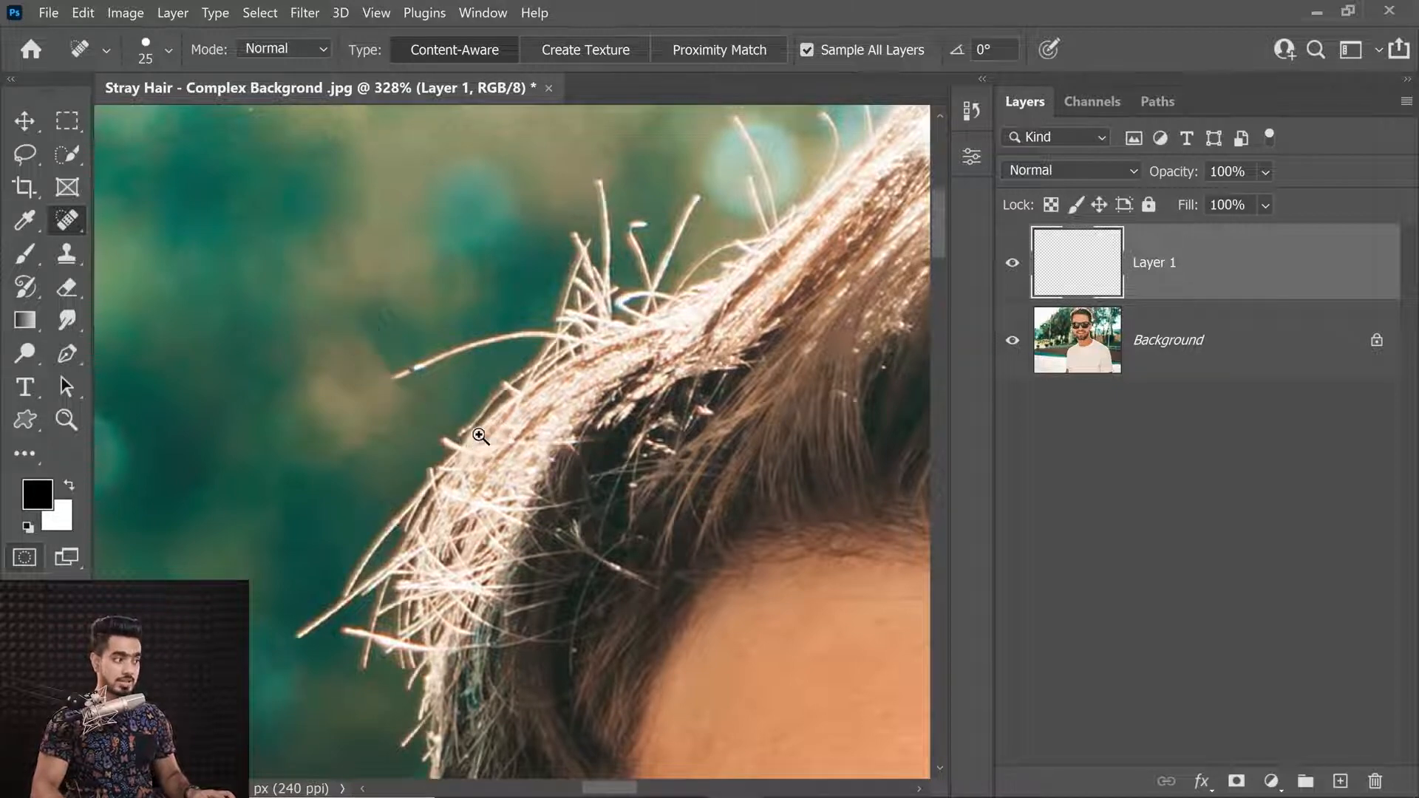
scroll(539, 428, up, 6)
scroll(454, 466, down, 4)
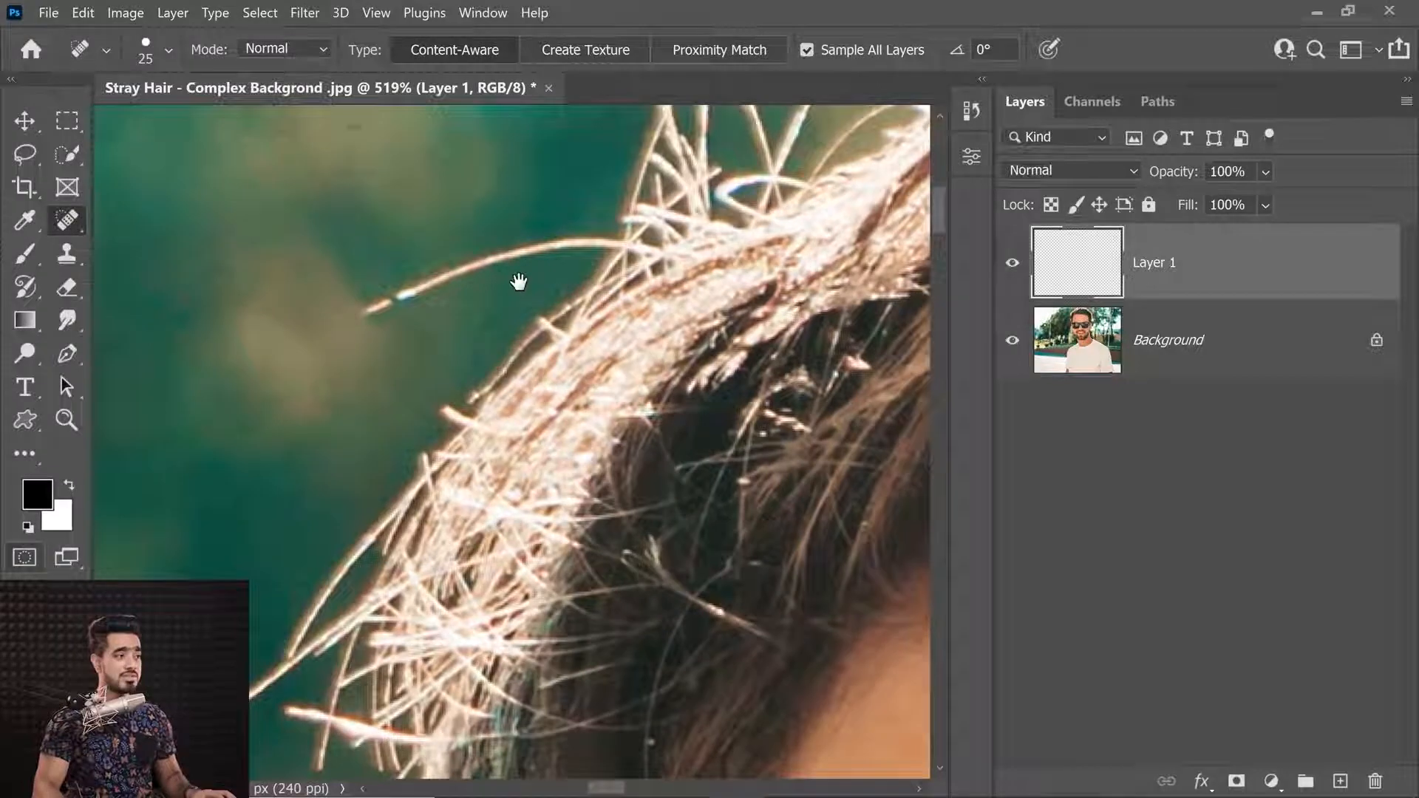
mouse_move(516, 279)
mouse_down()
mouse_move(471, 446)
mouse_move(444, 420)
mouse_move(344, 484)
mouse_move(522, 416)
mouse_up()
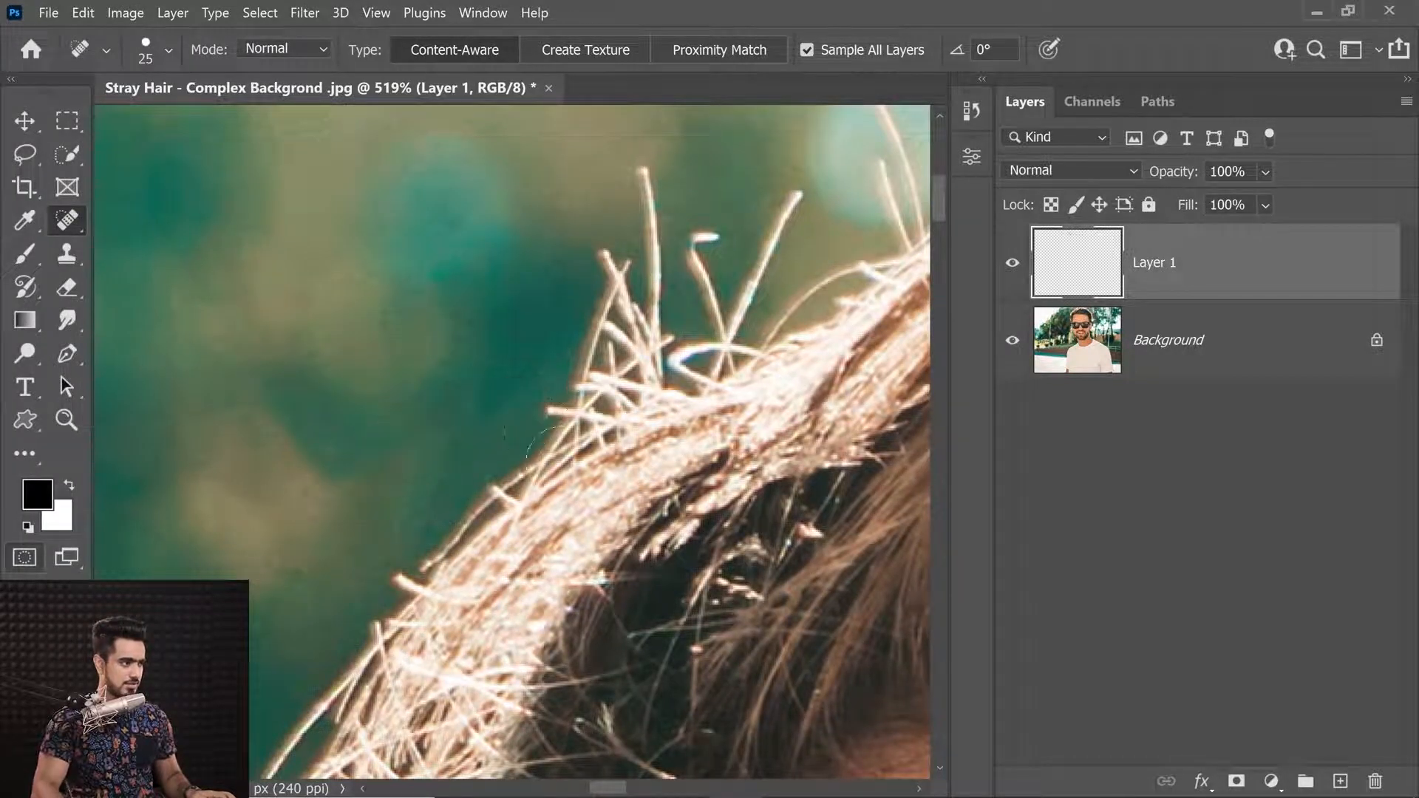
Step: Heal the short hair tips sticking out below the cleaned area on the left edge, reducing the brush to 20 px
scroll(542, 413, up, 6)
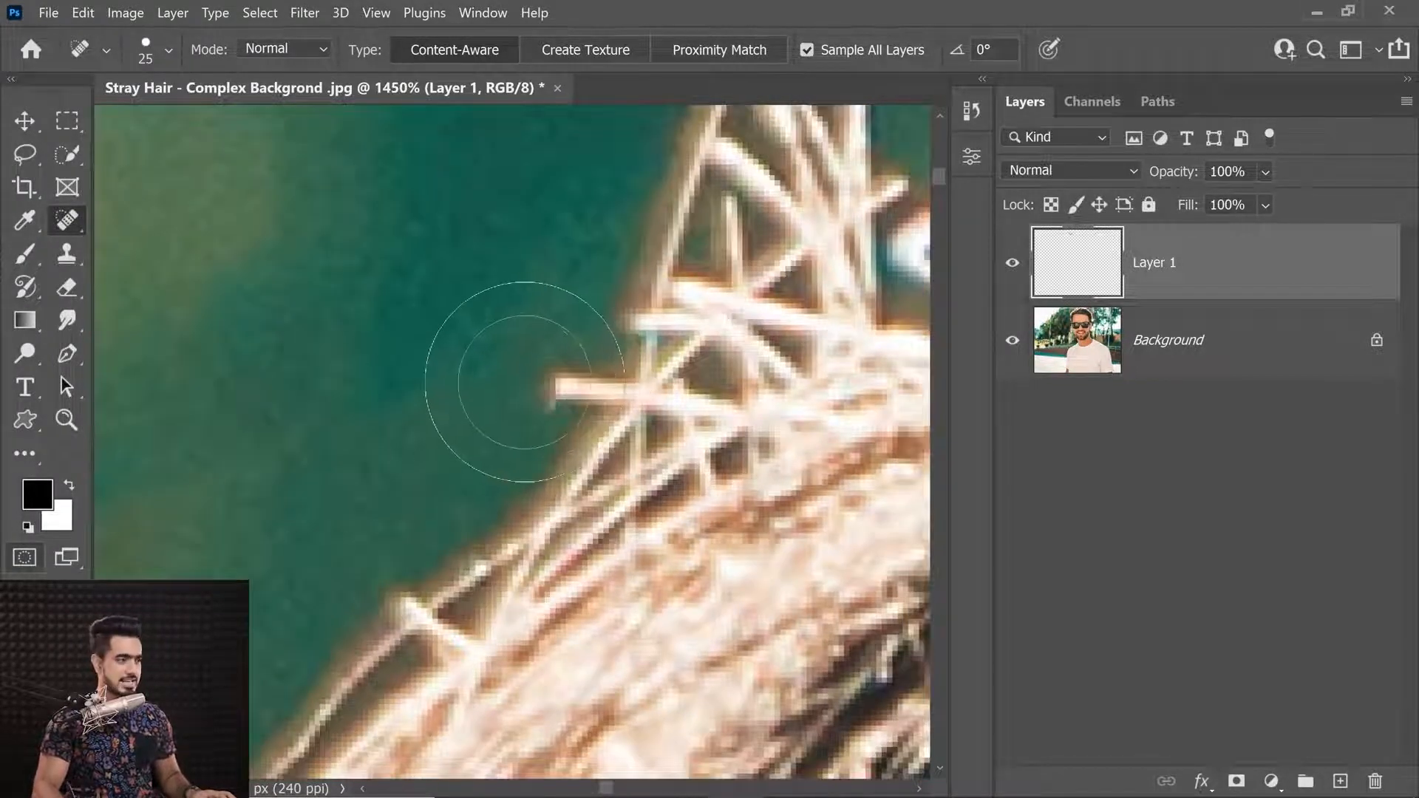
click(528, 381)
mouse_move(594, 364)
mouse_down()
mouse_move(573, 374)
mouse_move(729, 412)
mouse_move(750, 443)
mouse_up()
key(bracketleft)
mouse_move(693, 323)
mouse_down()
mouse_move(510, 465)
mouse_move(488, 512)
mouse_up()
drag(587, 433, 542, 425)
drag(296, 445, 357, 447)
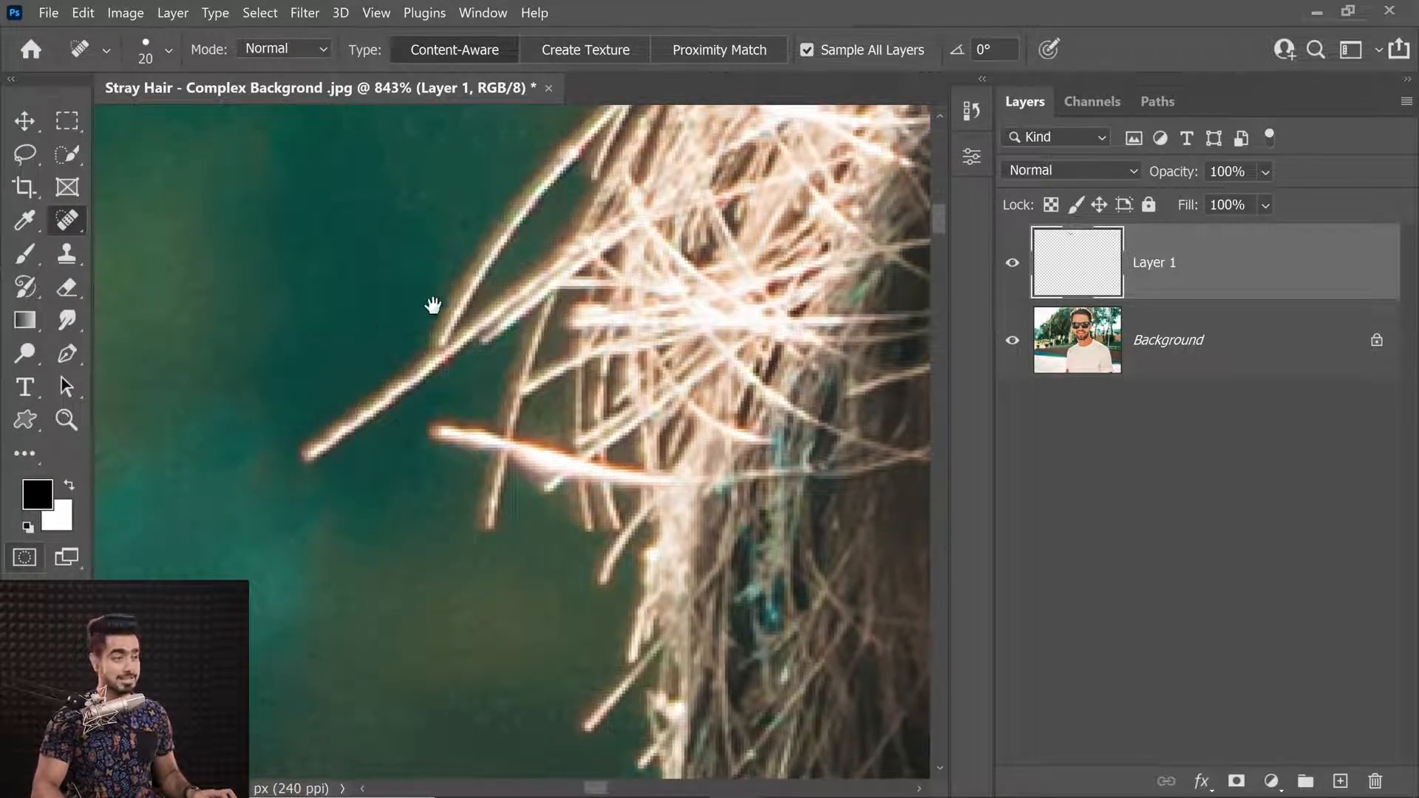
Step: Heal the long diagonal strands projecting from the left side of the hair with the 20 px Spot Healing Brush
drag(389, 306, 336, 412)
key([)
key(])
mouse_move(247, 565)
mouse_down()
mouse_move(444, 414)
mouse_move(584, 318)
mouse_move(599, 325)
mouse_up()
scroll(497, 499, up, 2)
drag(470, 456, 509, 418)
drag(520, 313, 375, 569)
drag(459, 463, 434, 438)
drag(444, 350, 406, 491)
scroll(406, 444, down, 3)
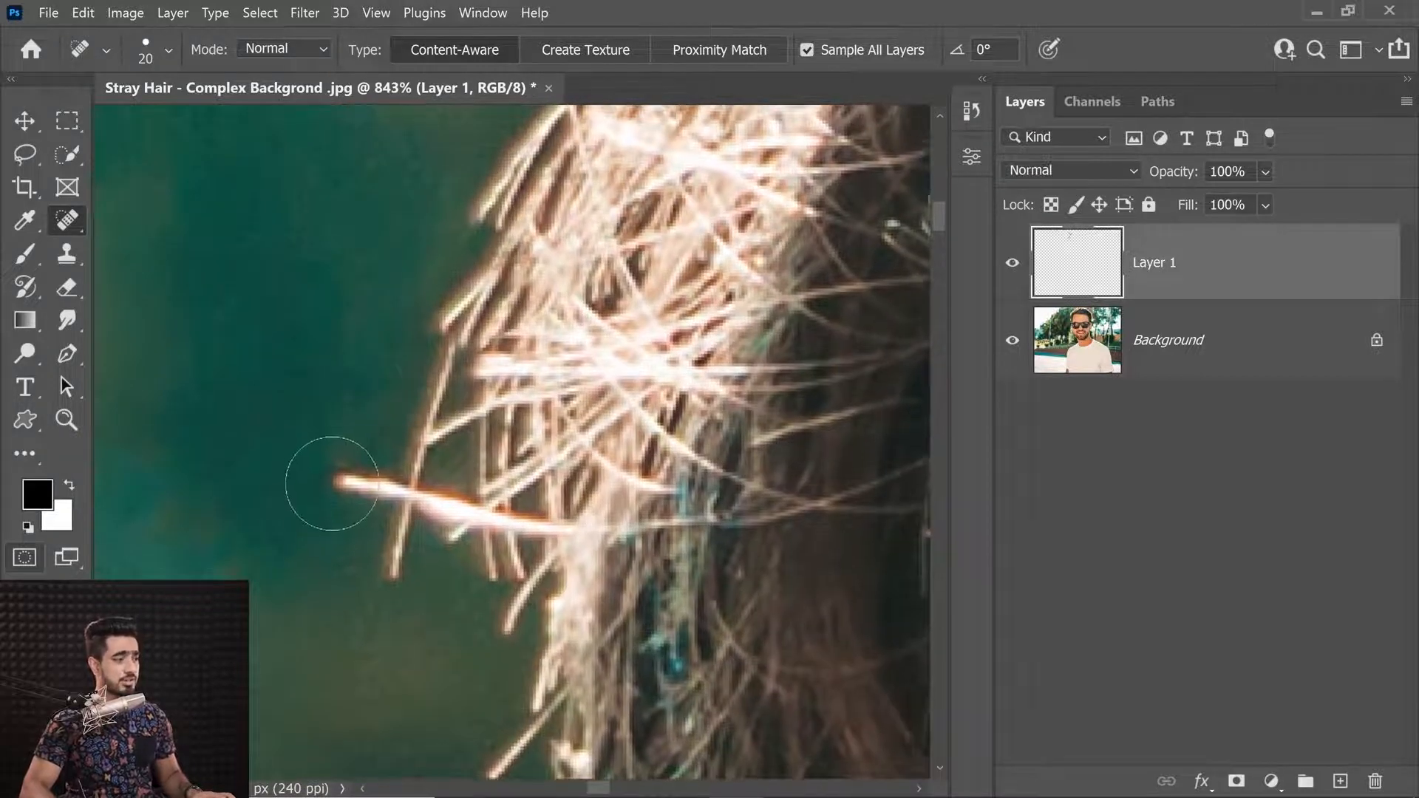
Step: Remove the bright horizontal hair and the loose tips around it on the left side of the head
drag(331, 479, 608, 521)
drag(419, 414, 385, 598)
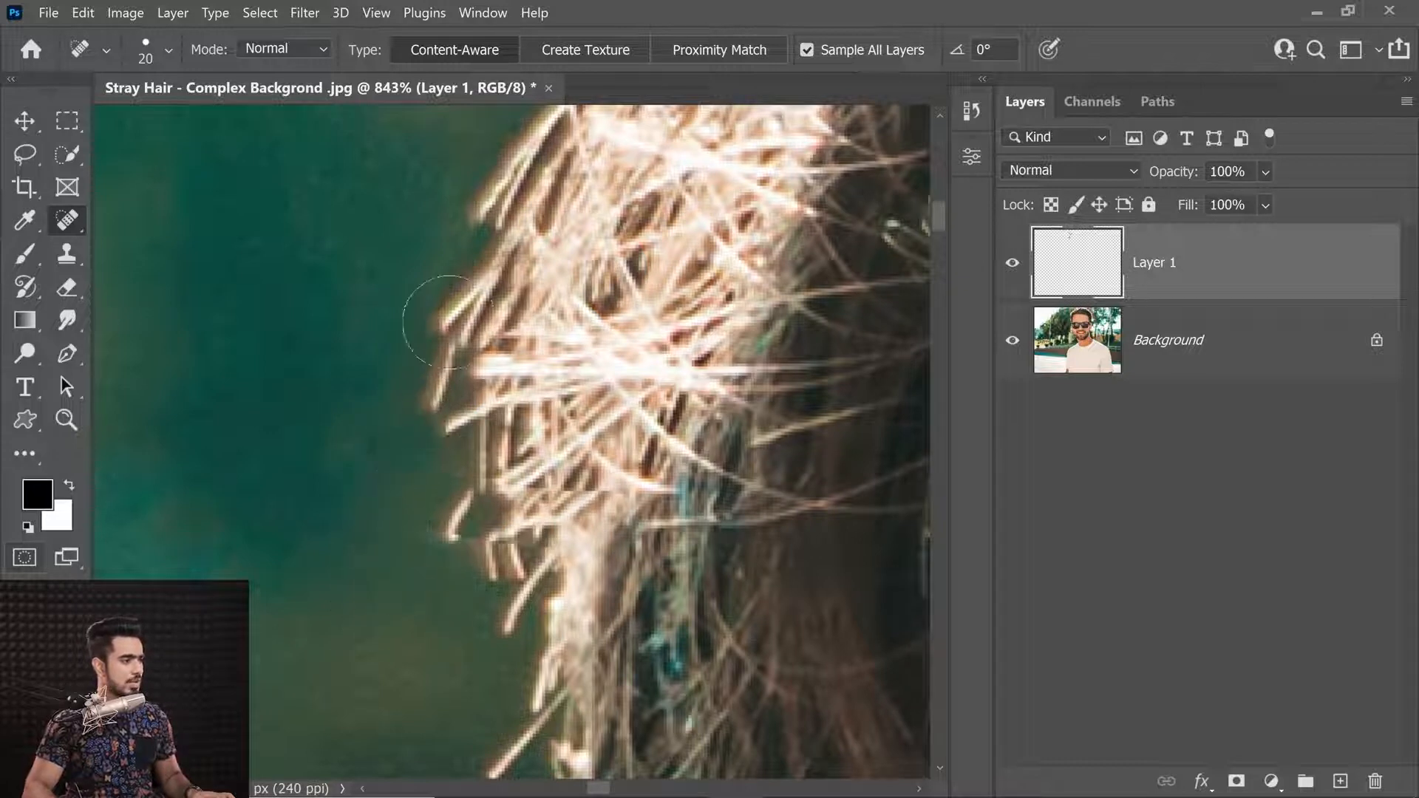
drag(444, 335, 421, 402)
drag(480, 273, 444, 325)
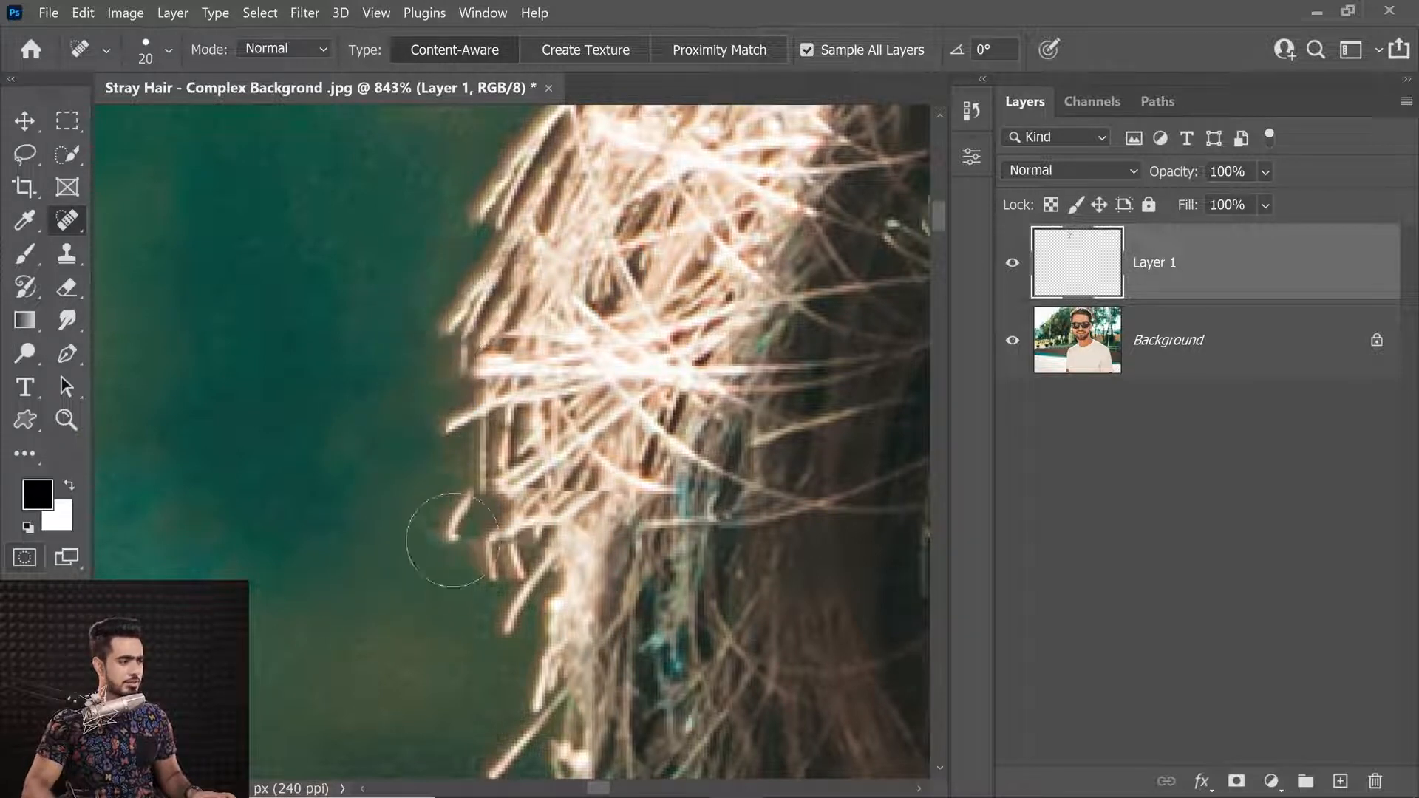
drag(451, 512, 463, 648)
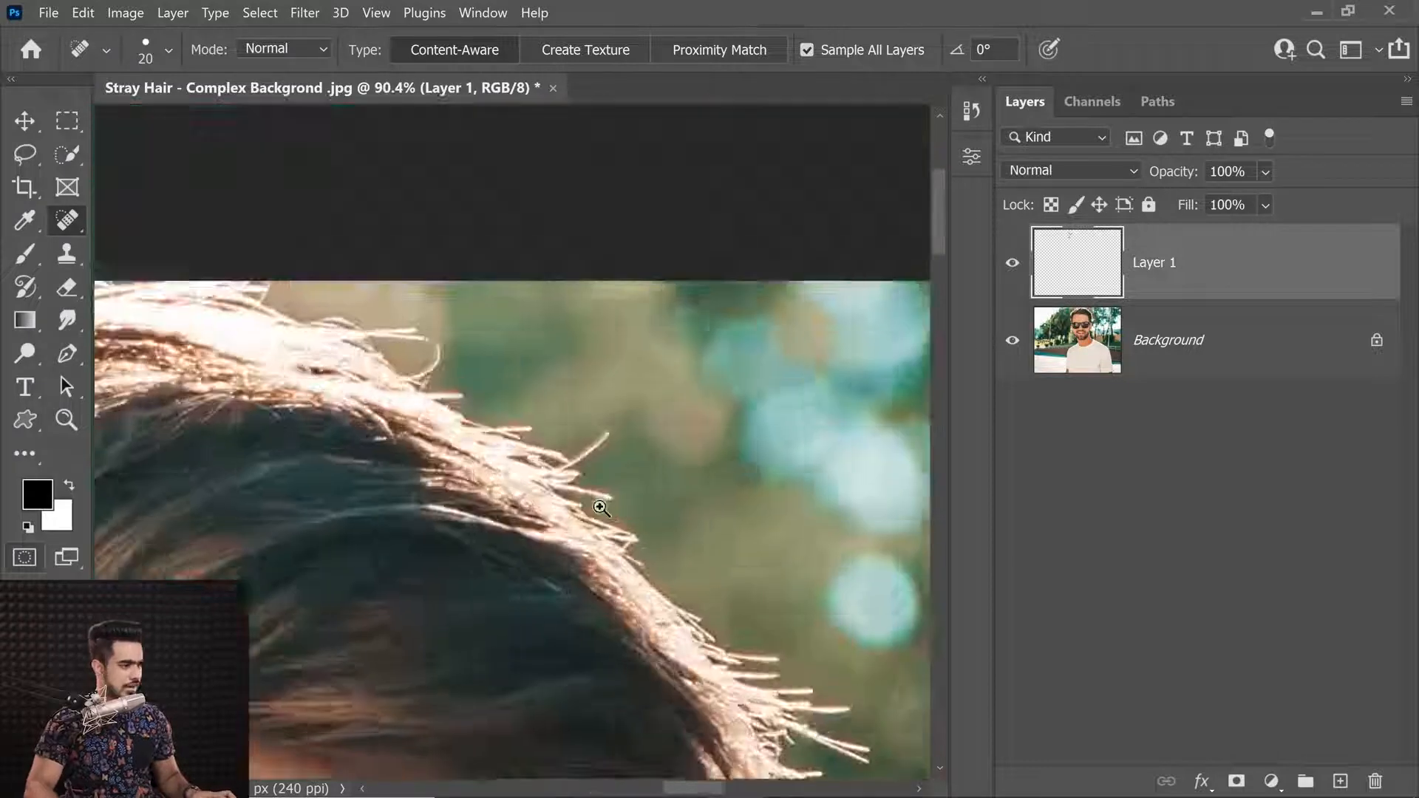
Step: Undo the last healing stroke and remove the short protruding hair on the upper right edge with a 10 px brush
drag(599, 500, 625, 501)
drag(599, 445, 699, 461)
key(bracketleft)
key(ctrl+z)
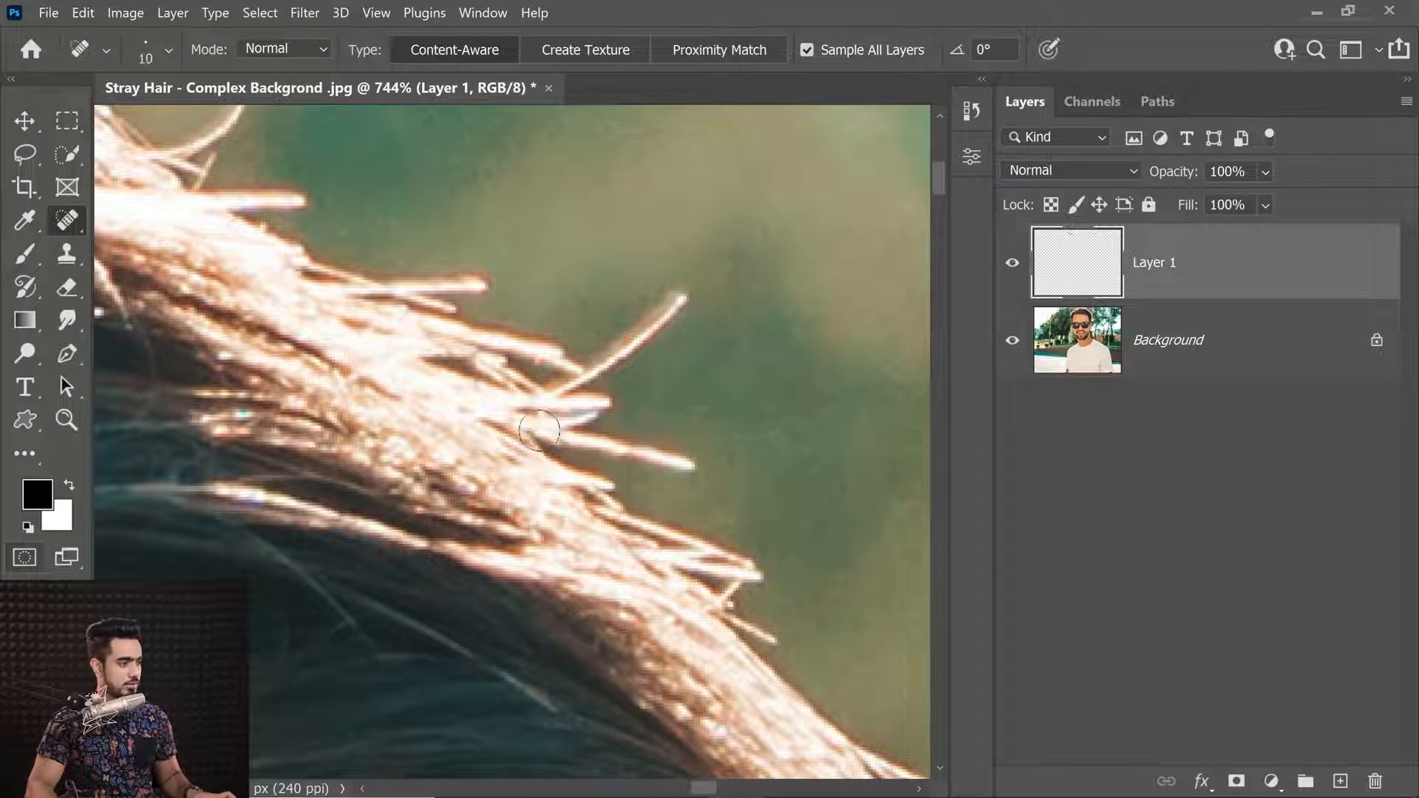
mouse_move(702, 470)
mouse_down()
mouse_move(571, 438)
mouse_move(474, 439)
mouse_up()
click(559, 437)
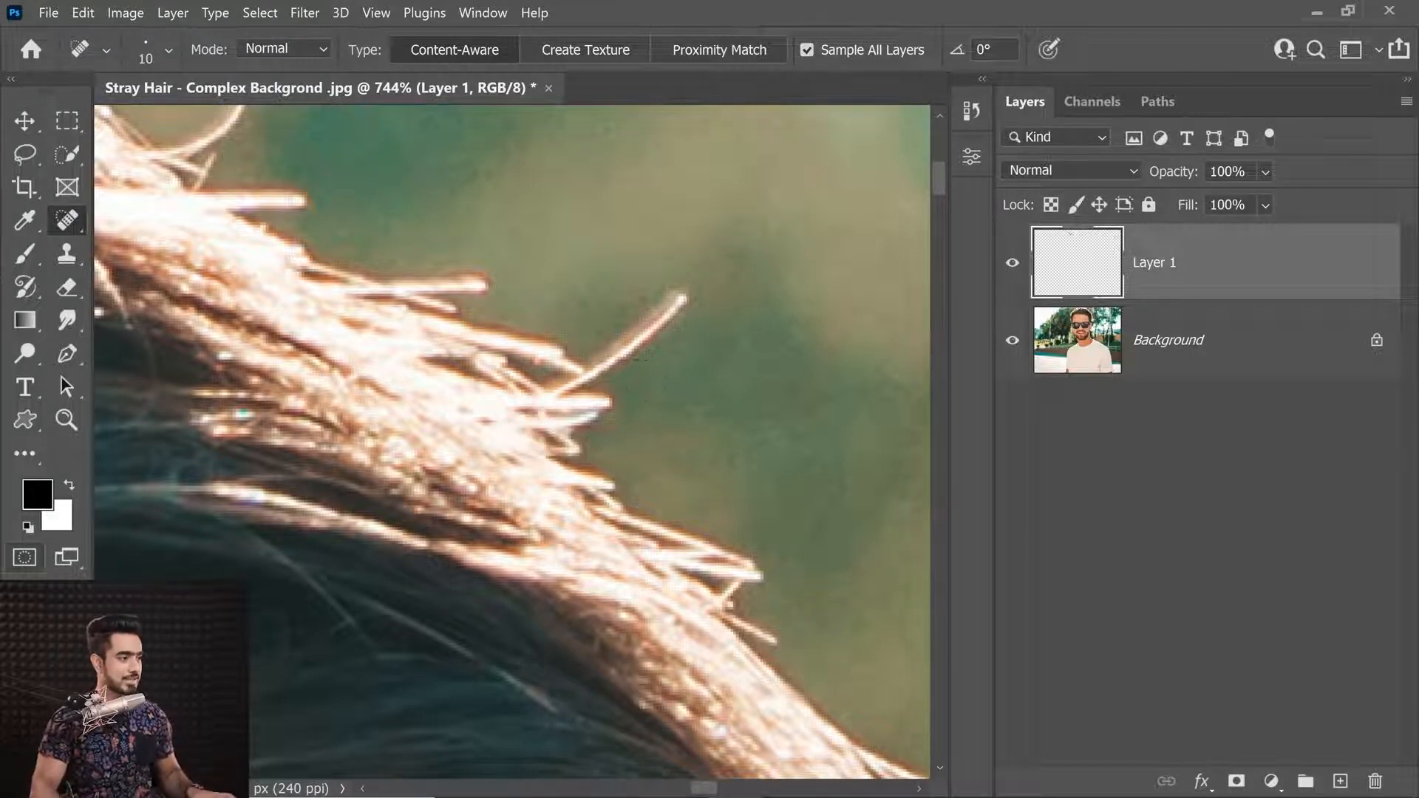
Step: Heal the upward-pointing stray hair on the upper right edge with a 20 px Spot Healing Brush
scroll(648, 330, down, 5)
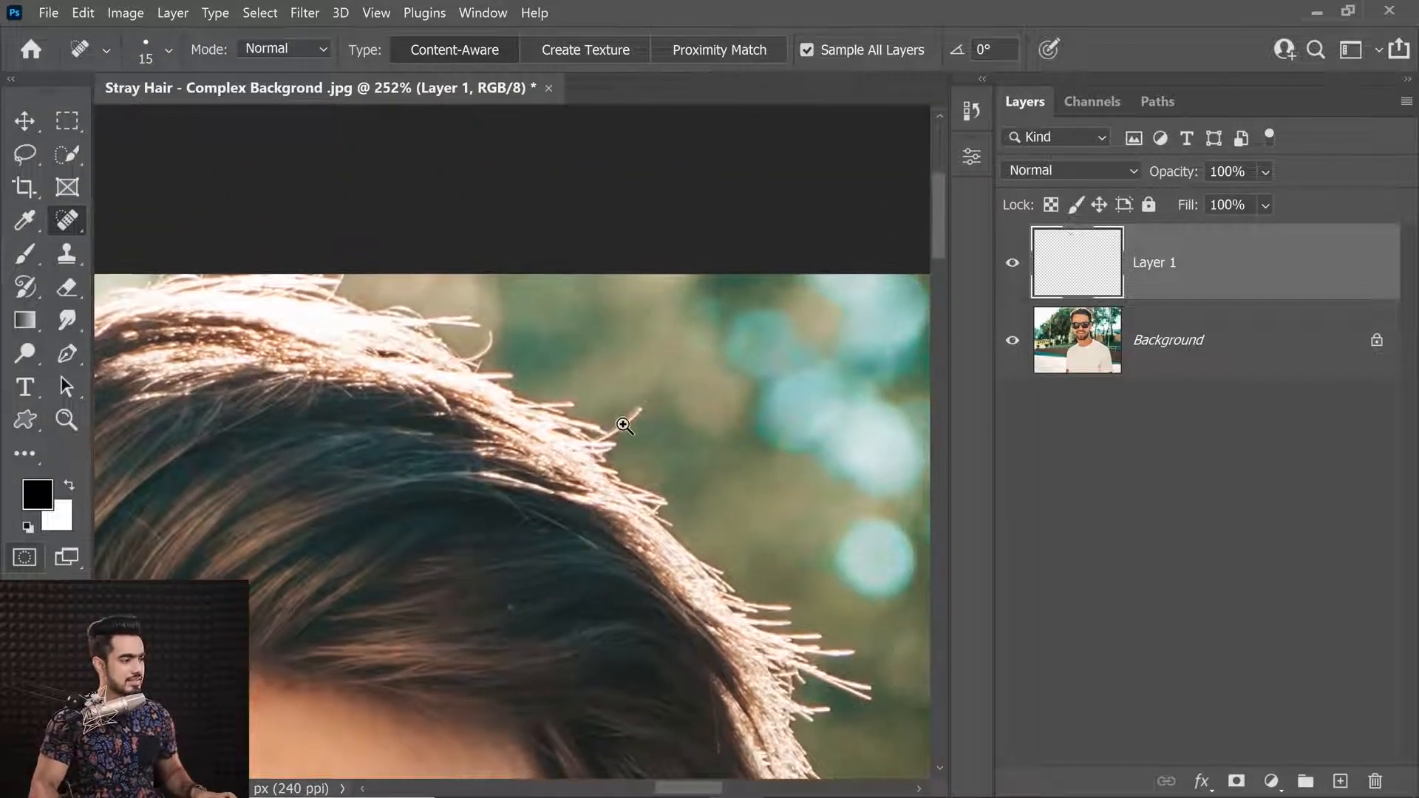
scroll(641, 412, up, 3)
key(bracketright)
drag(644, 405, 562, 467)
drag(375, 457, 529, 390)
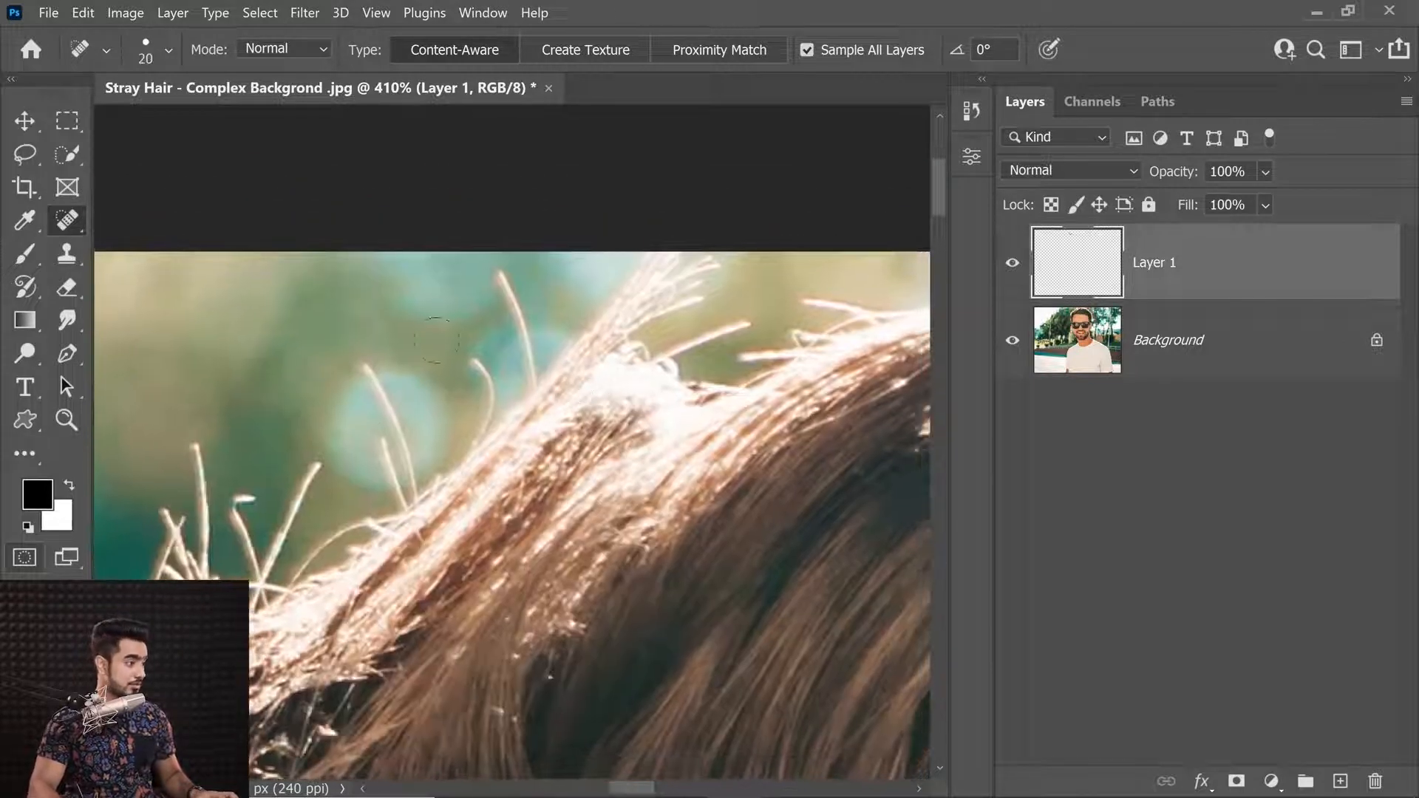
Step: Heal the stray strands above the upper left hair edge with the 20 px Spot Healing Brush and compare with Layer 1 hidden
key(bracketleft)
drag(498, 280, 540, 395)
drag(362, 366, 429, 499)
key(bracketright)
mouse_move(477, 363)
mouse_down()
mouse_move(484, 444)
mouse_move(737, 301)
mouse_up()
scroll(737, 301, down, 4)
scroll(703, 326, up, 3)
click(1012, 265)
click(1013, 273)
click(1013, 273)
click(1013, 273)
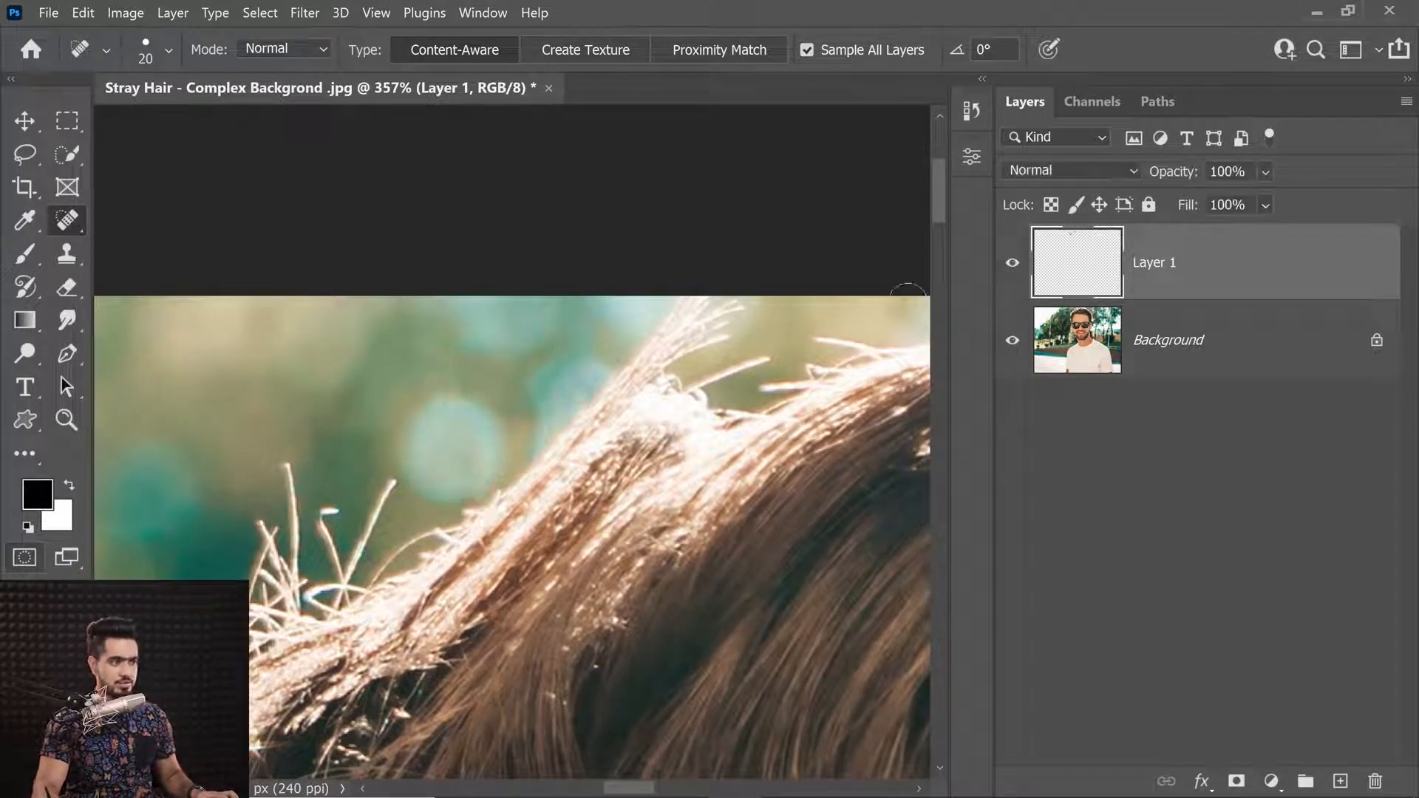
scroll(745, 397, down, 5)
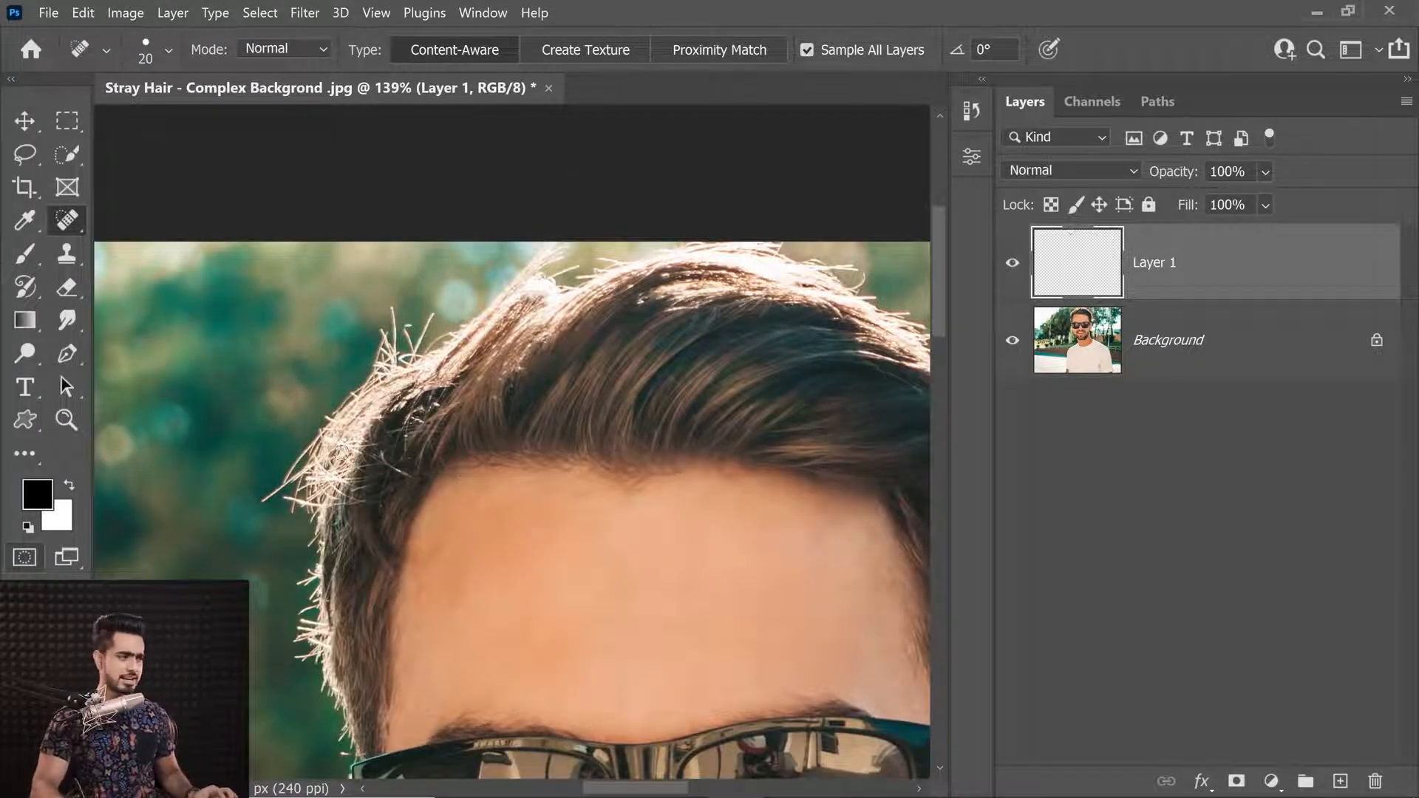
Step: Try to heal the long strands sticking out on the left side of the hair with a 25 px Spot Healing Brush
drag(306, 471, 357, 469)
drag(406, 395, 544, 308)
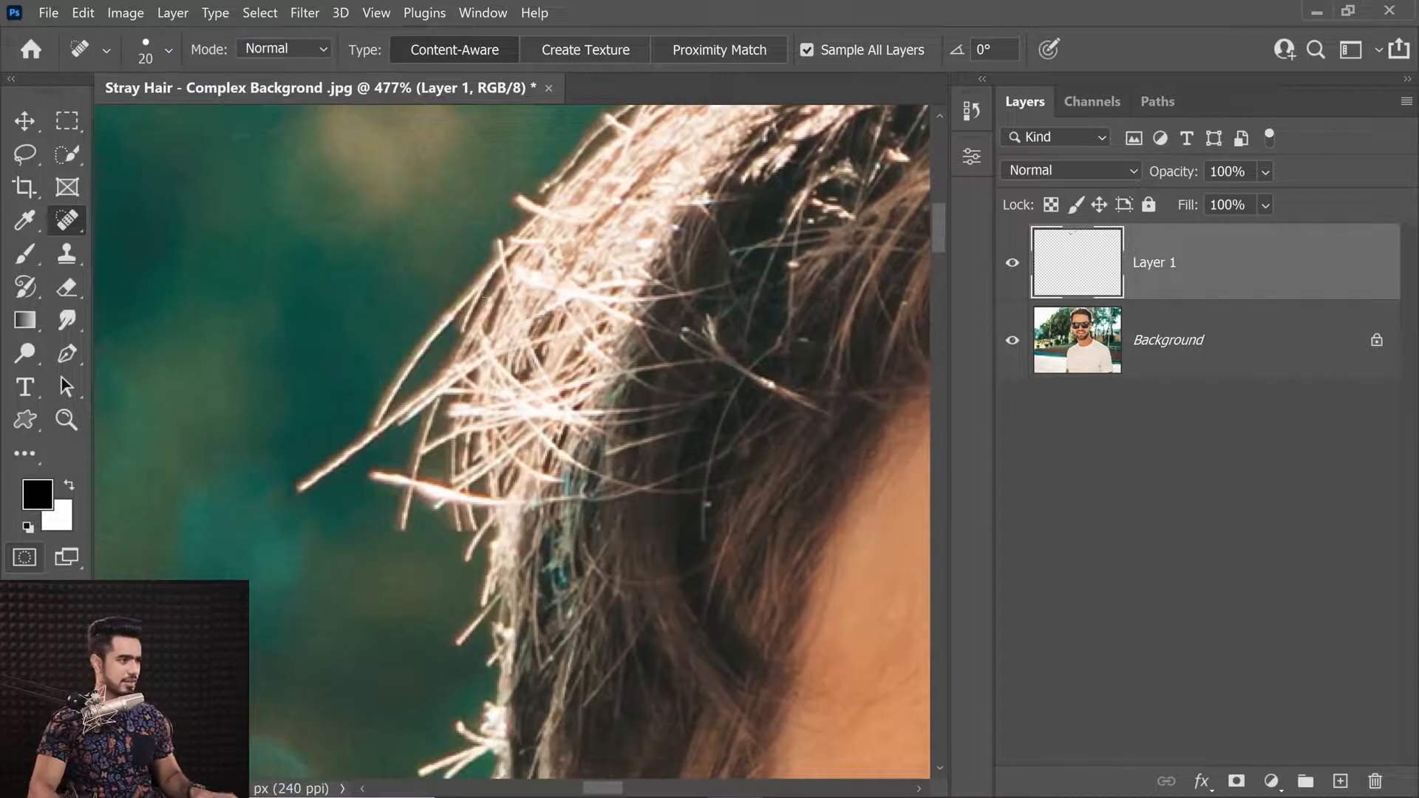
mouse_move(455, 287)
mouse_down()
mouse_move(424, 537)
mouse_move(412, 423)
mouse_move(425, 295)
mouse_move(386, 346)
mouse_move(382, 394)
mouse_move(290, 501)
mouse_up()
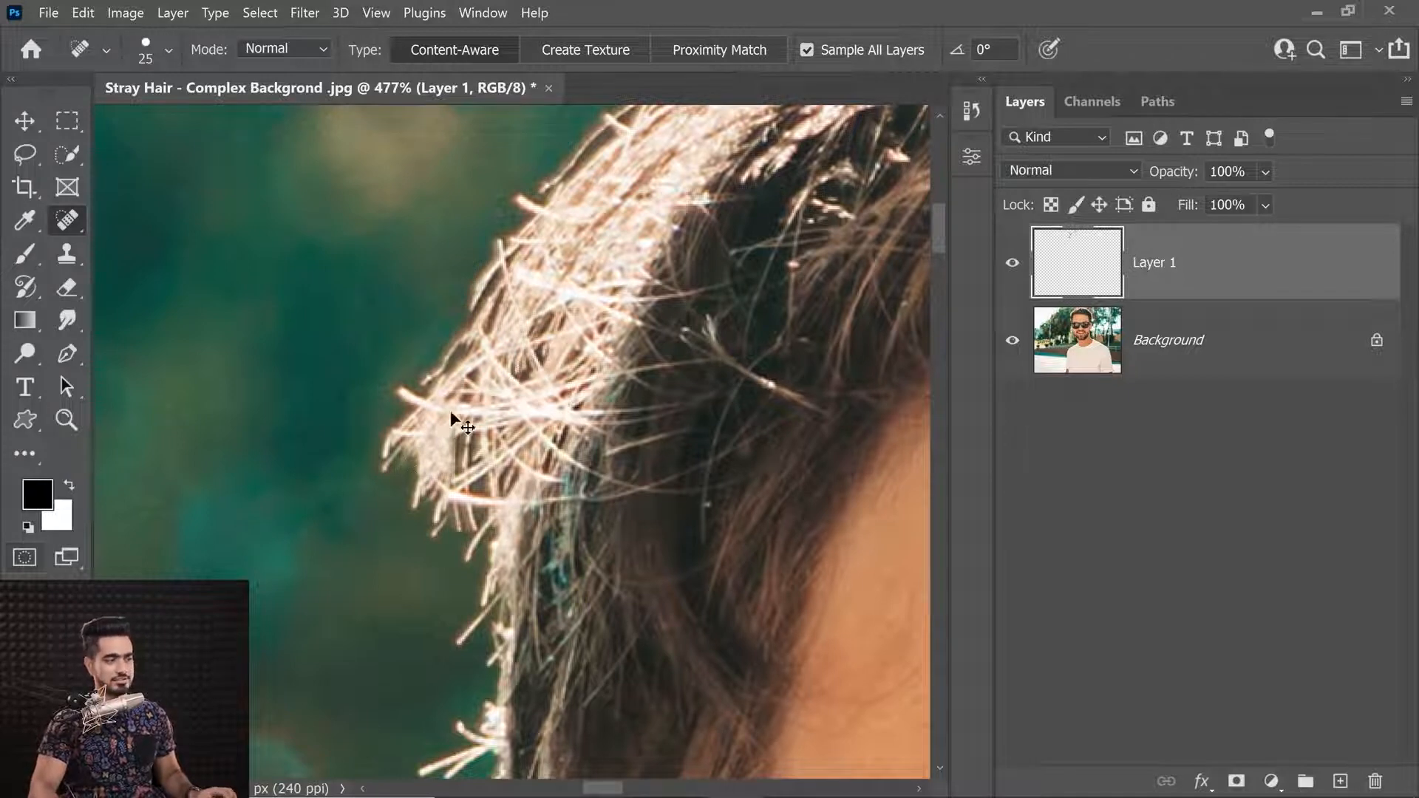
key(ctrl+z)
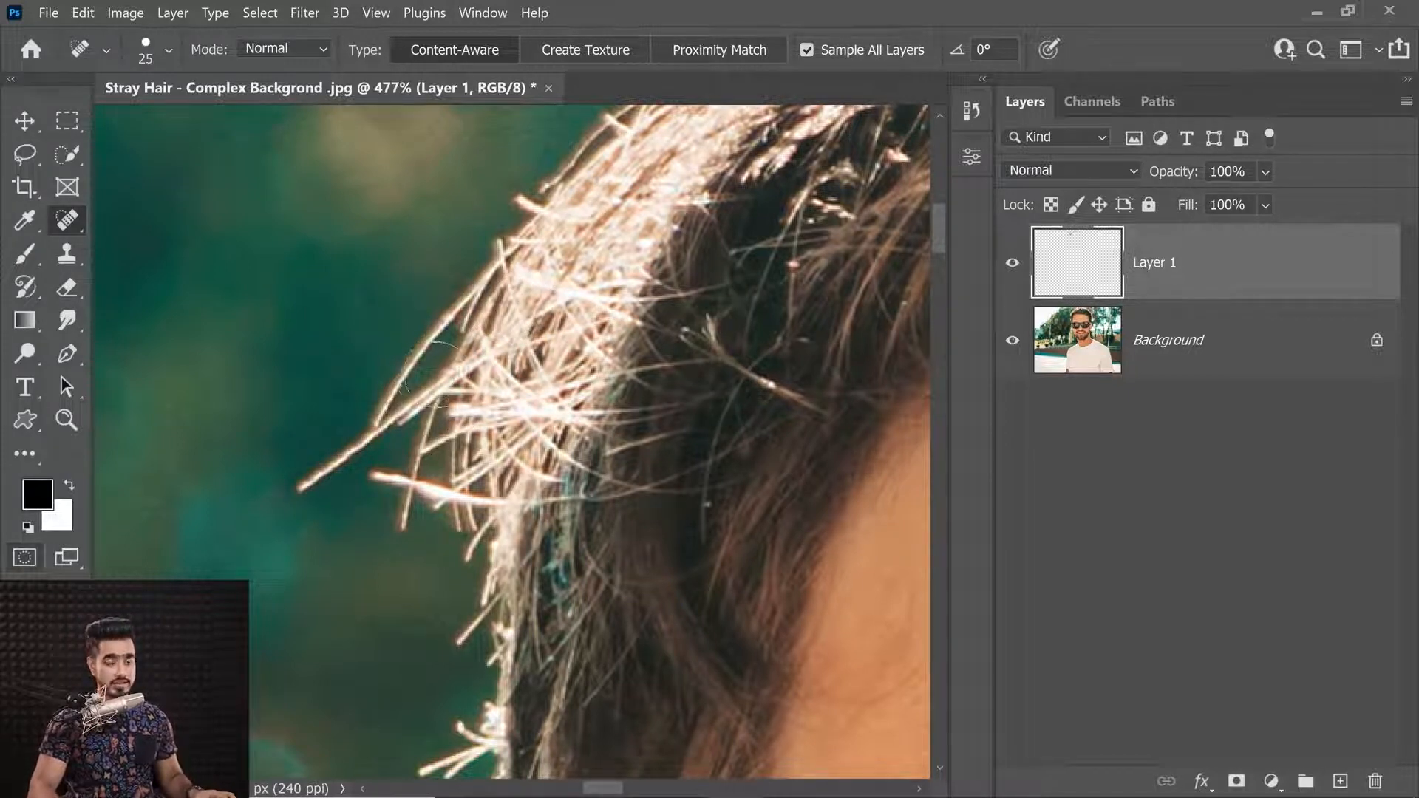
Step: Stamp all visible content into a new merged layer above Layer 1 and choose the Clone Stamp tool
key(ctrl+shift+alt+e)
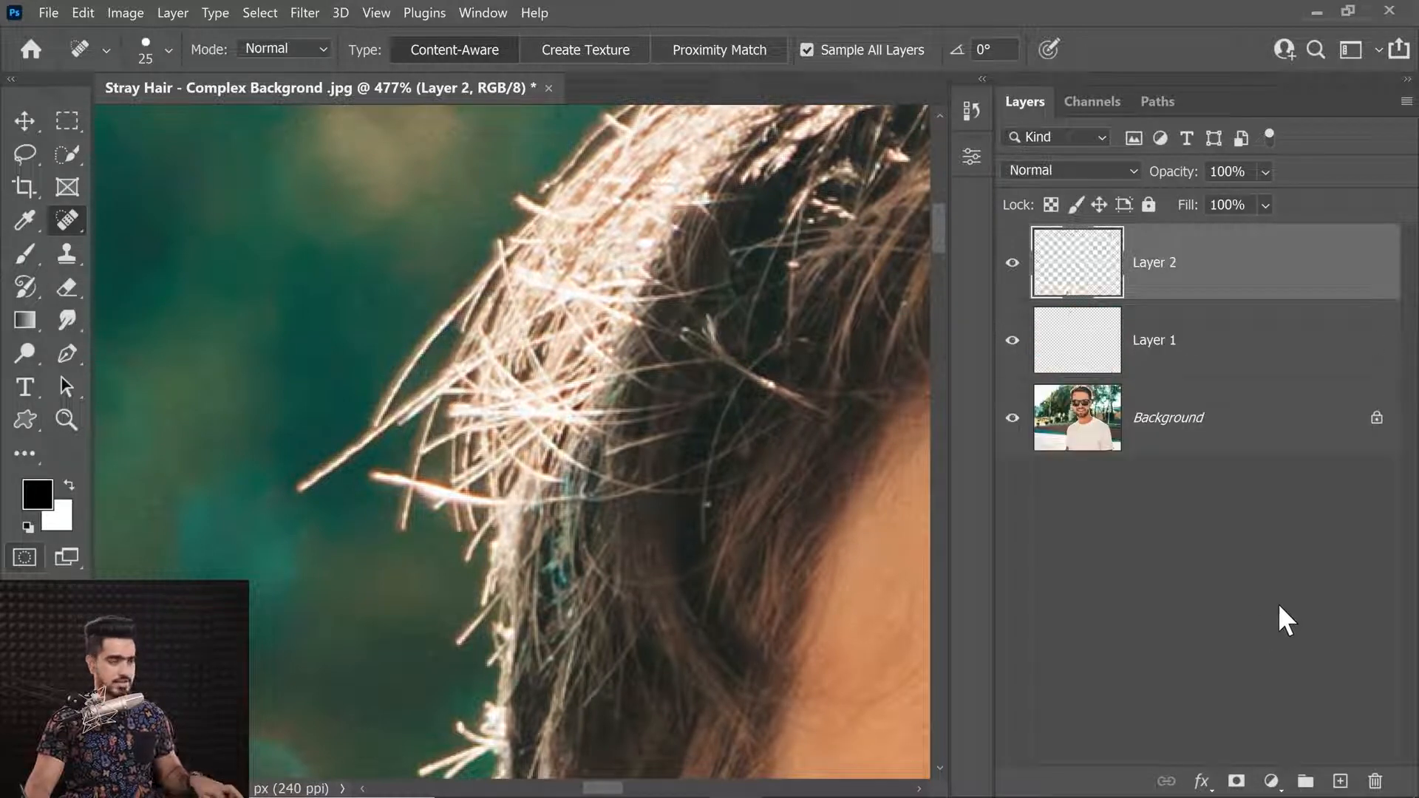
click(66, 254)
click(158, 247)
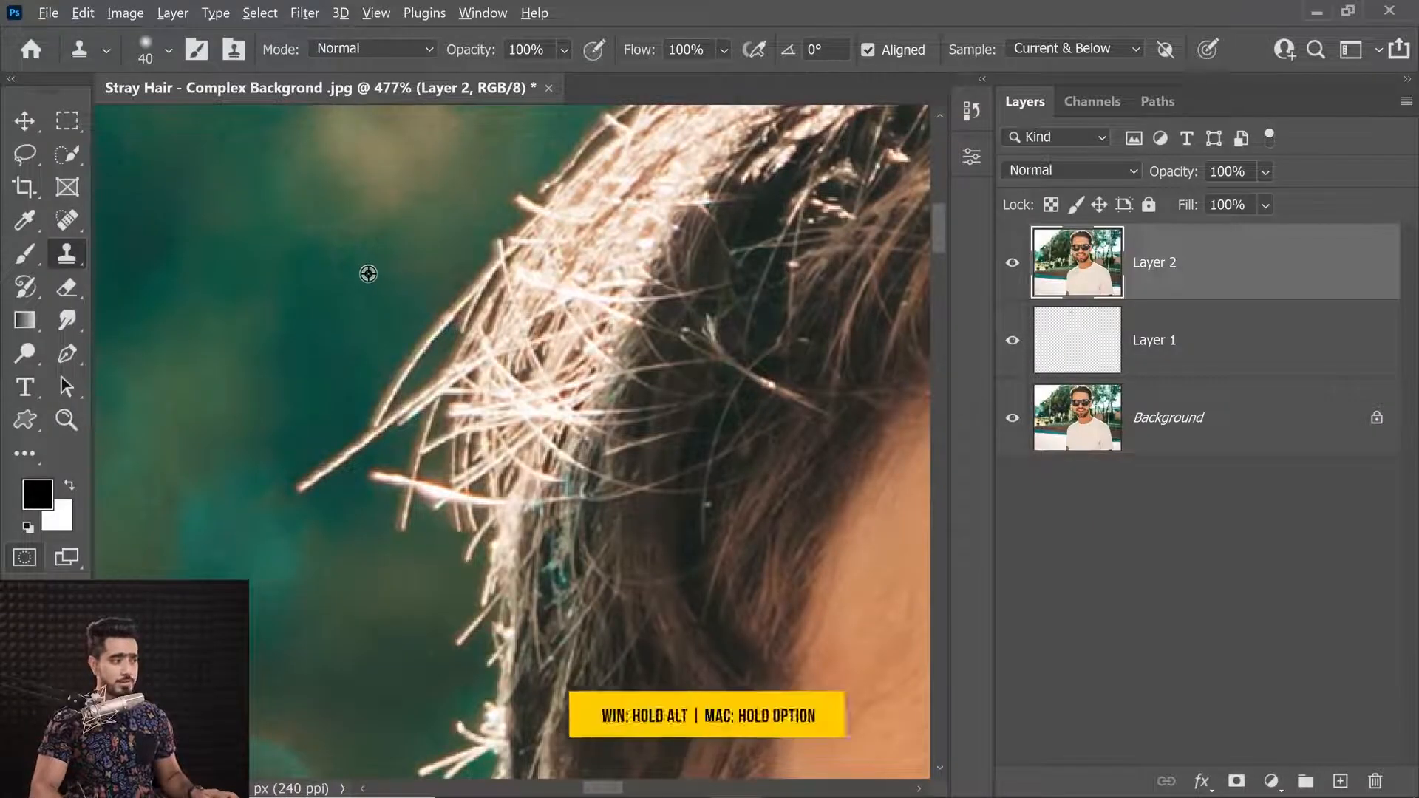
Step: Try covering the outer strand on the left hair edge with background sampled by a 25 px Clone Stamp brush
alt+click(369, 272)
key(bracketleft)
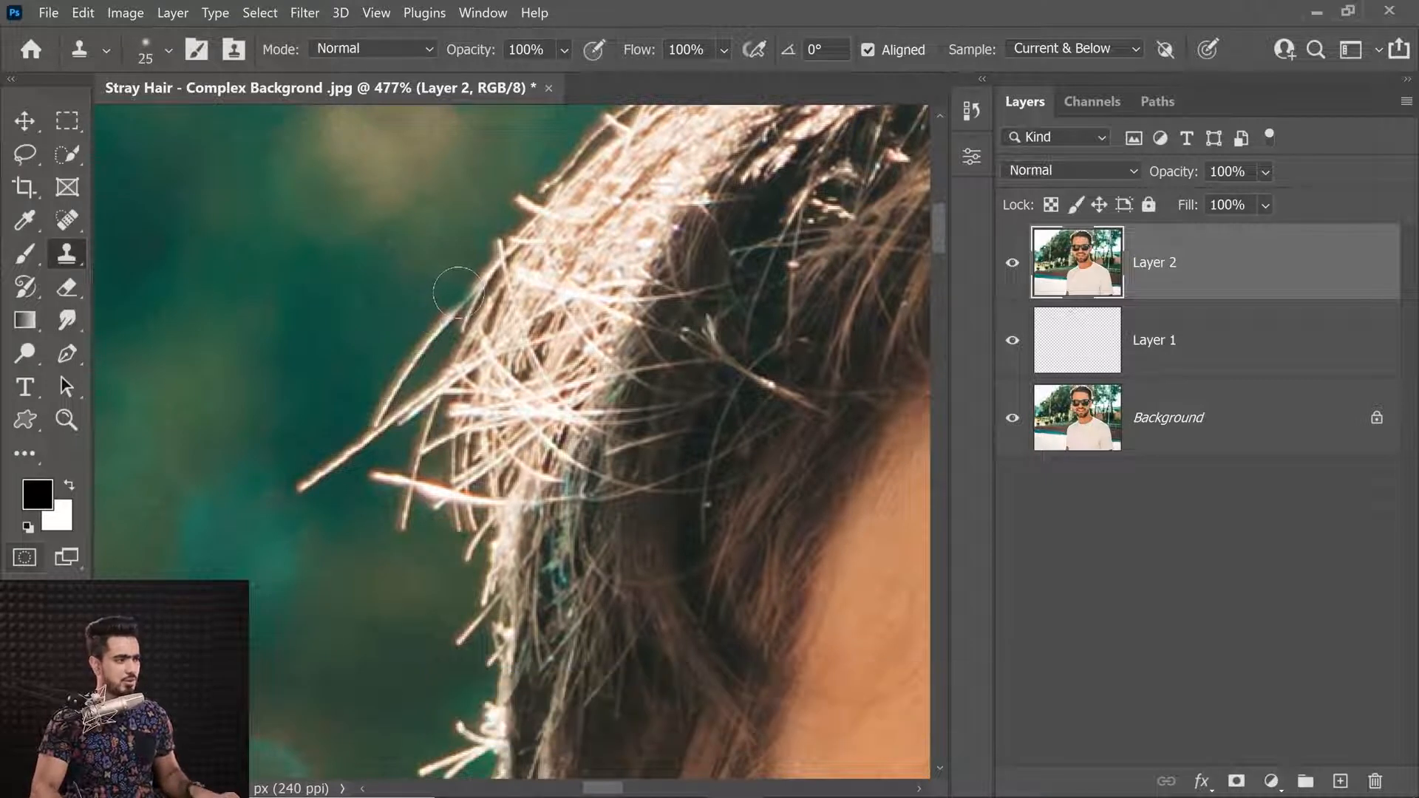
key(bracketleft)
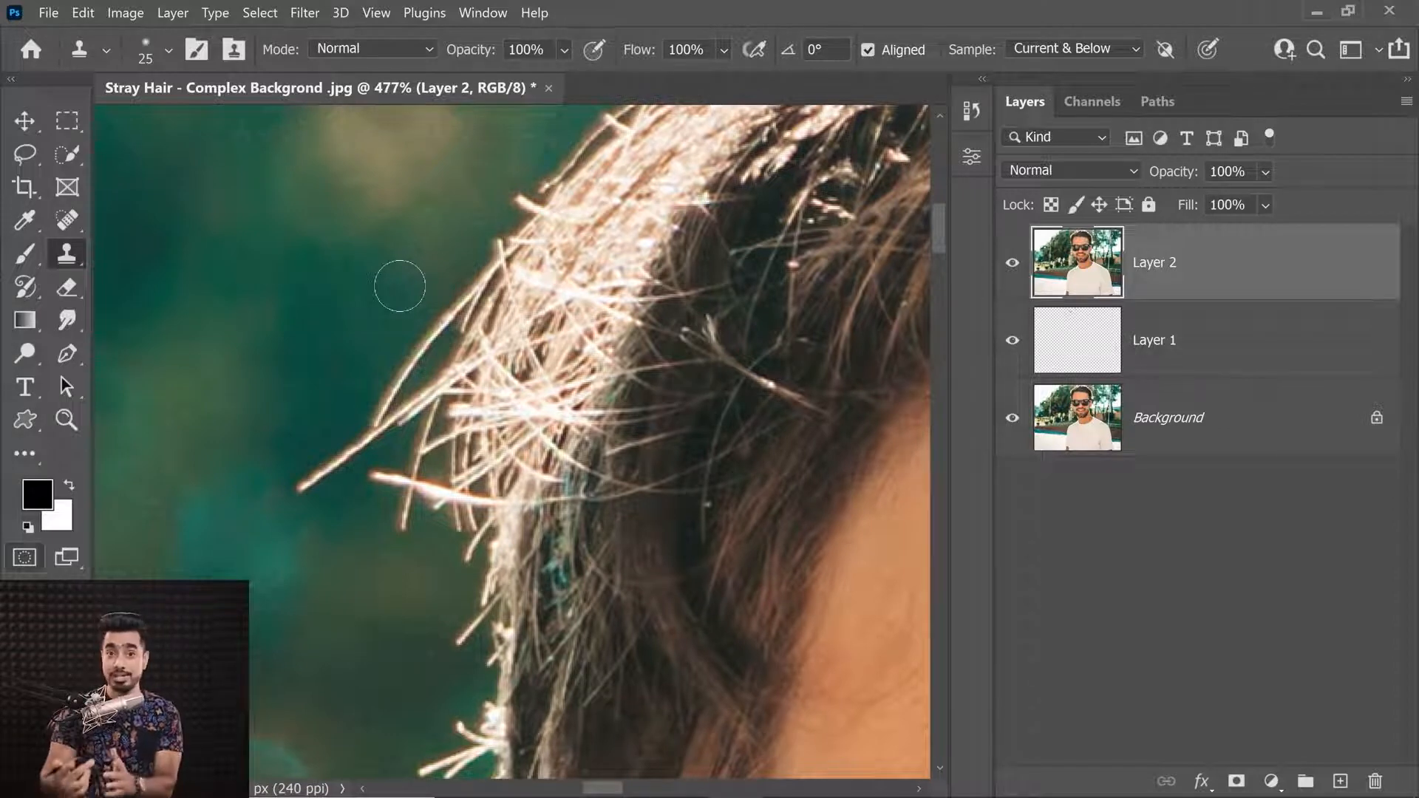
alt+click(418, 252)
drag(443, 306, 459, 284)
key(ctrl+z)
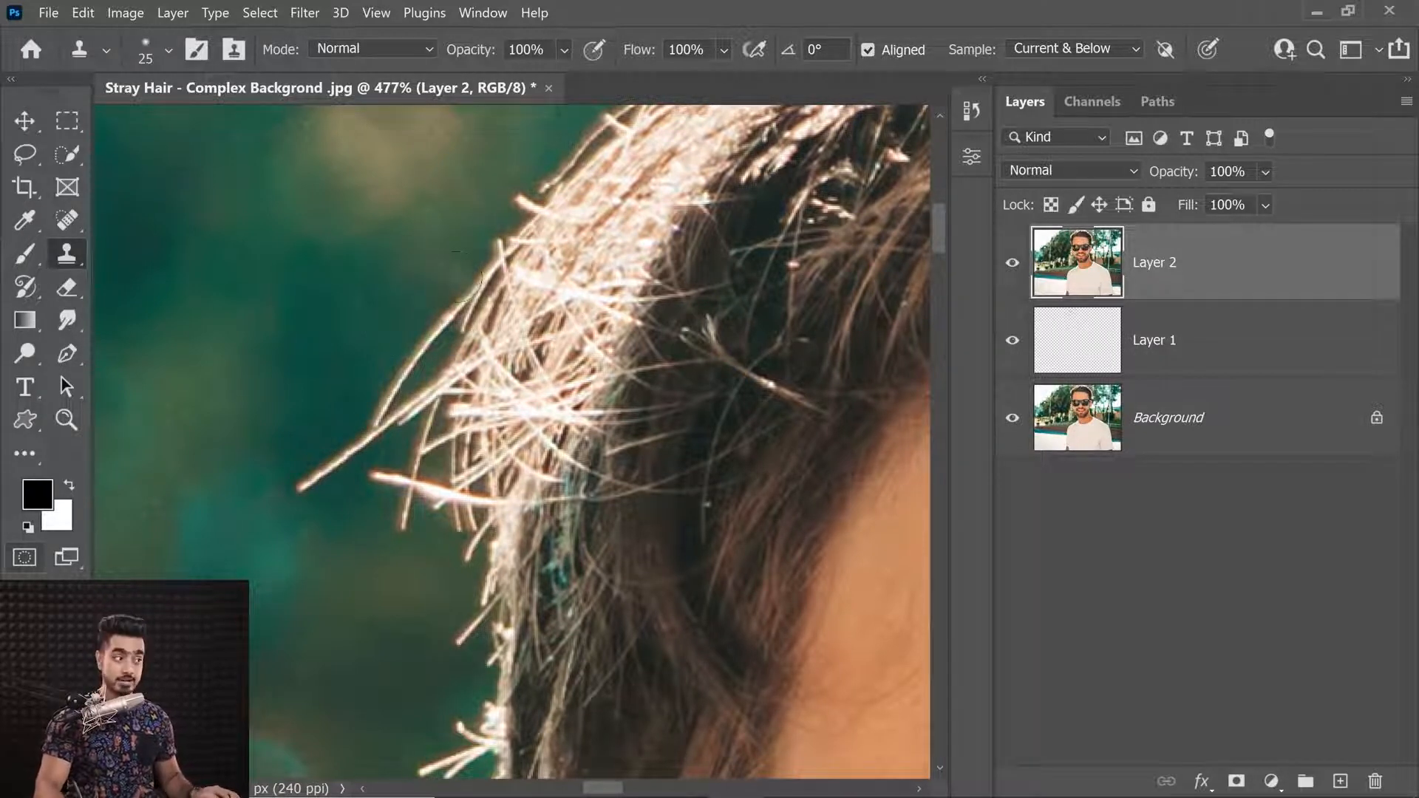
Step: Try cloning clean background over the upper end of the outer strand with a 20 px Clone Stamp brush, reduced to 9 px
key(alt)
alt+click(421, 276)
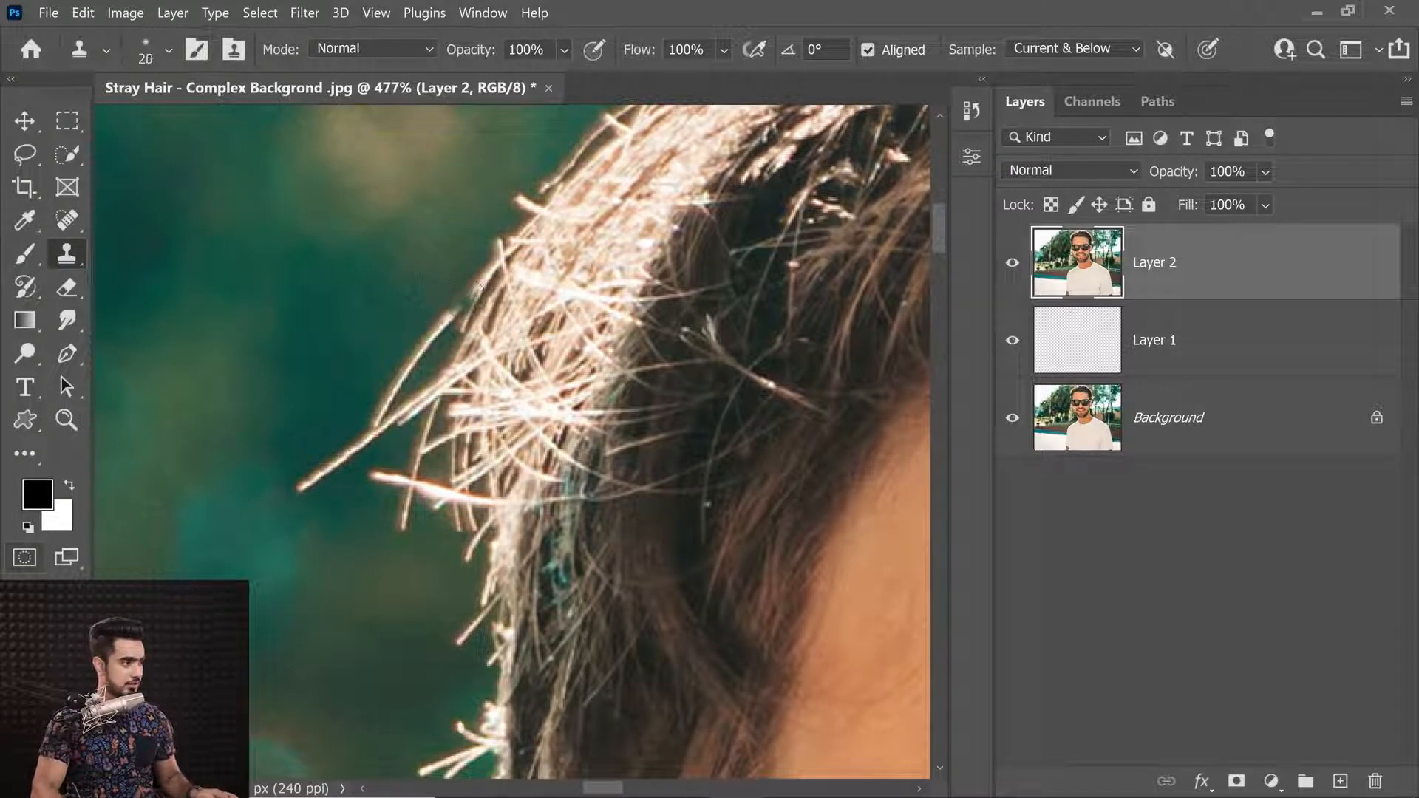
key(bracketleft)
mouse_move(481, 279)
mouse_down()
mouse_move(469, 291)
mouse_move(477, 258)
mouse_move(509, 251)
mouse_up()
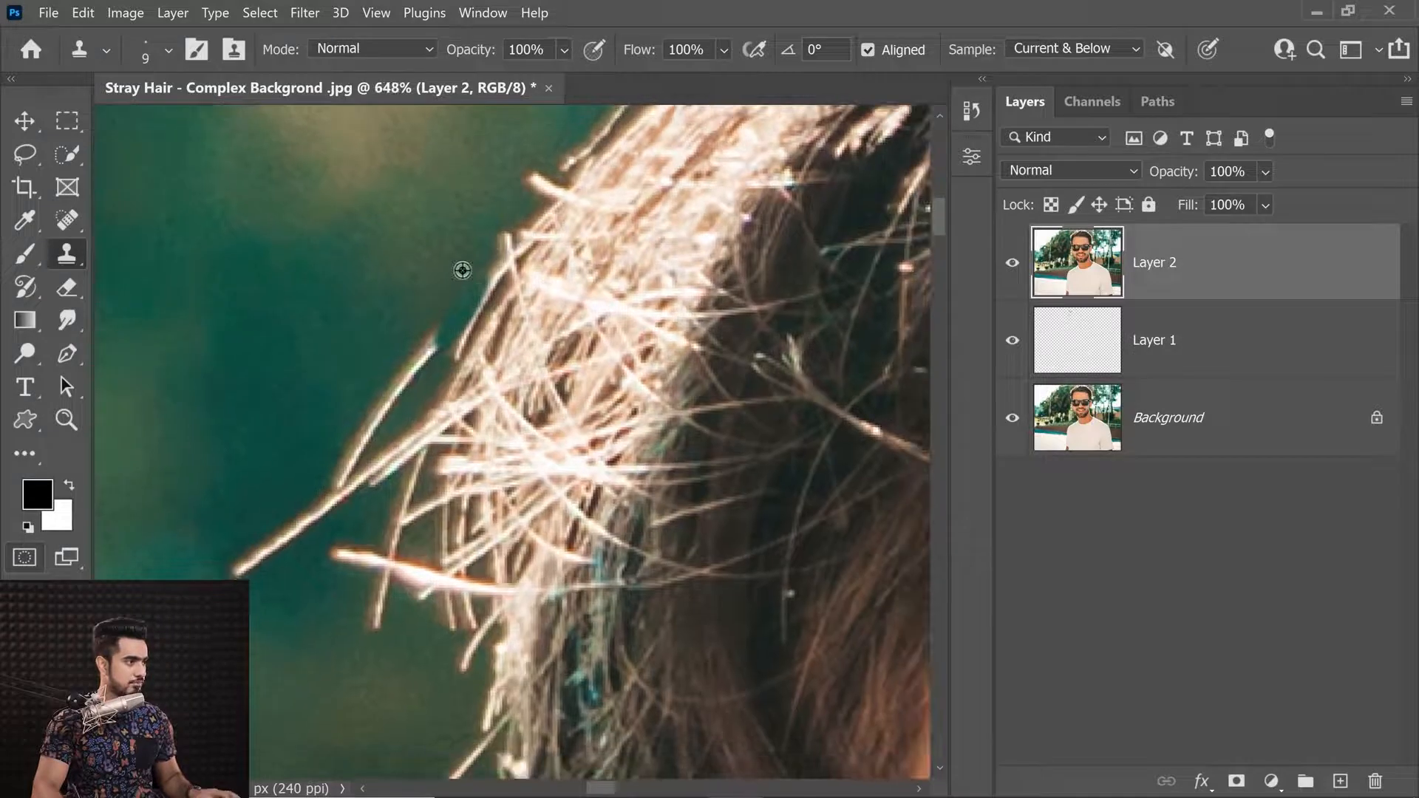
Step: Try separating the long strands from the left hair edge by cloning nearby background, enlarging the brush from 15 to 25 px
scroll(477, 236, down, 3)
key(bracketright)
key(bracketright)
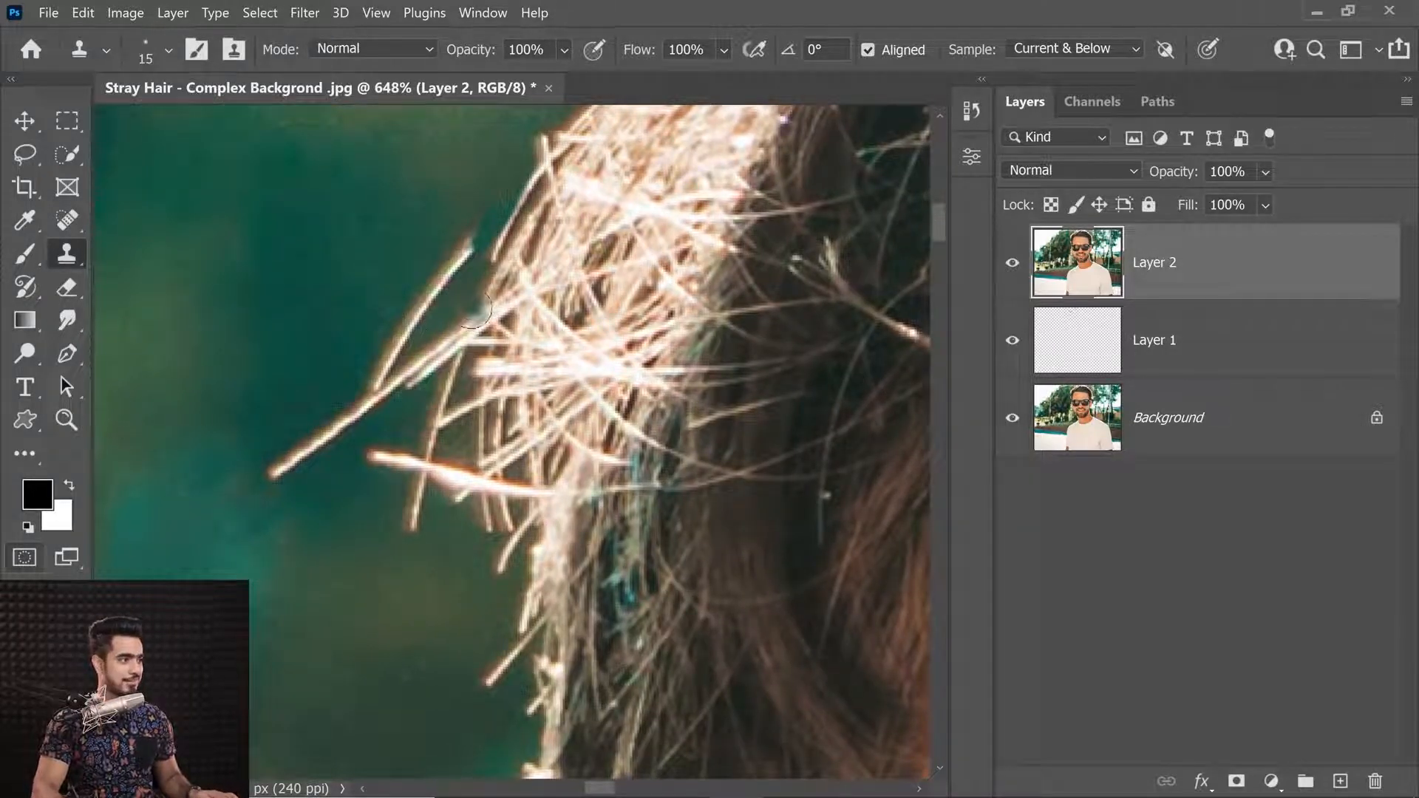
key(bracketright)
mouse_move(469, 310)
mouse_down()
mouse_move(432, 416)
mouse_move(446, 380)
mouse_move(448, 410)
mouse_up()
alt+click(294, 296)
alt+click(386, 523)
drag(457, 476, 449, 508)
scroll(441, 343, down, 1)
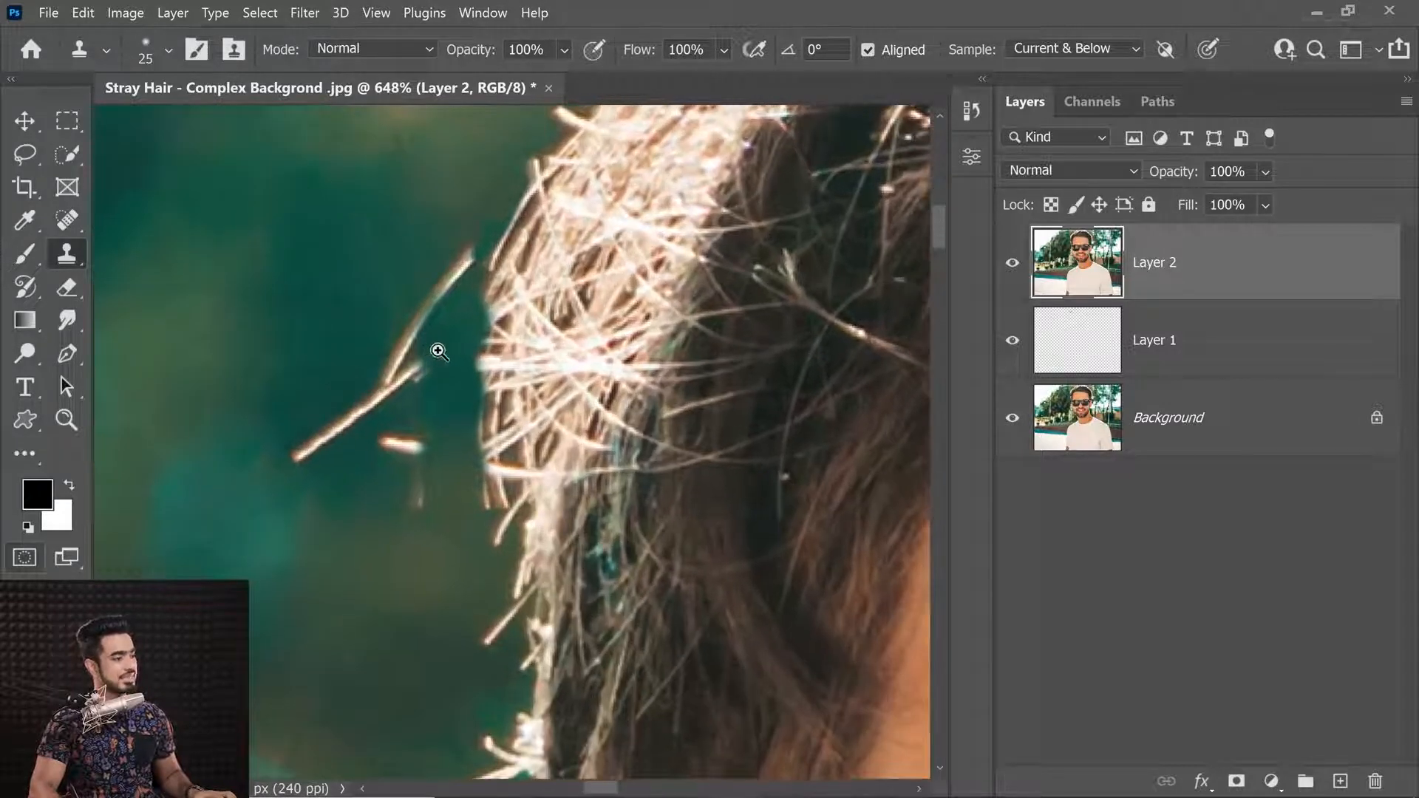
Step: Try to replace the detached strands with clean background using the Patch tool
mouse_move(66, 219)
mouse_down()
mouse_move(190, 250)
mouse_move(170, 266)
mouse_up()
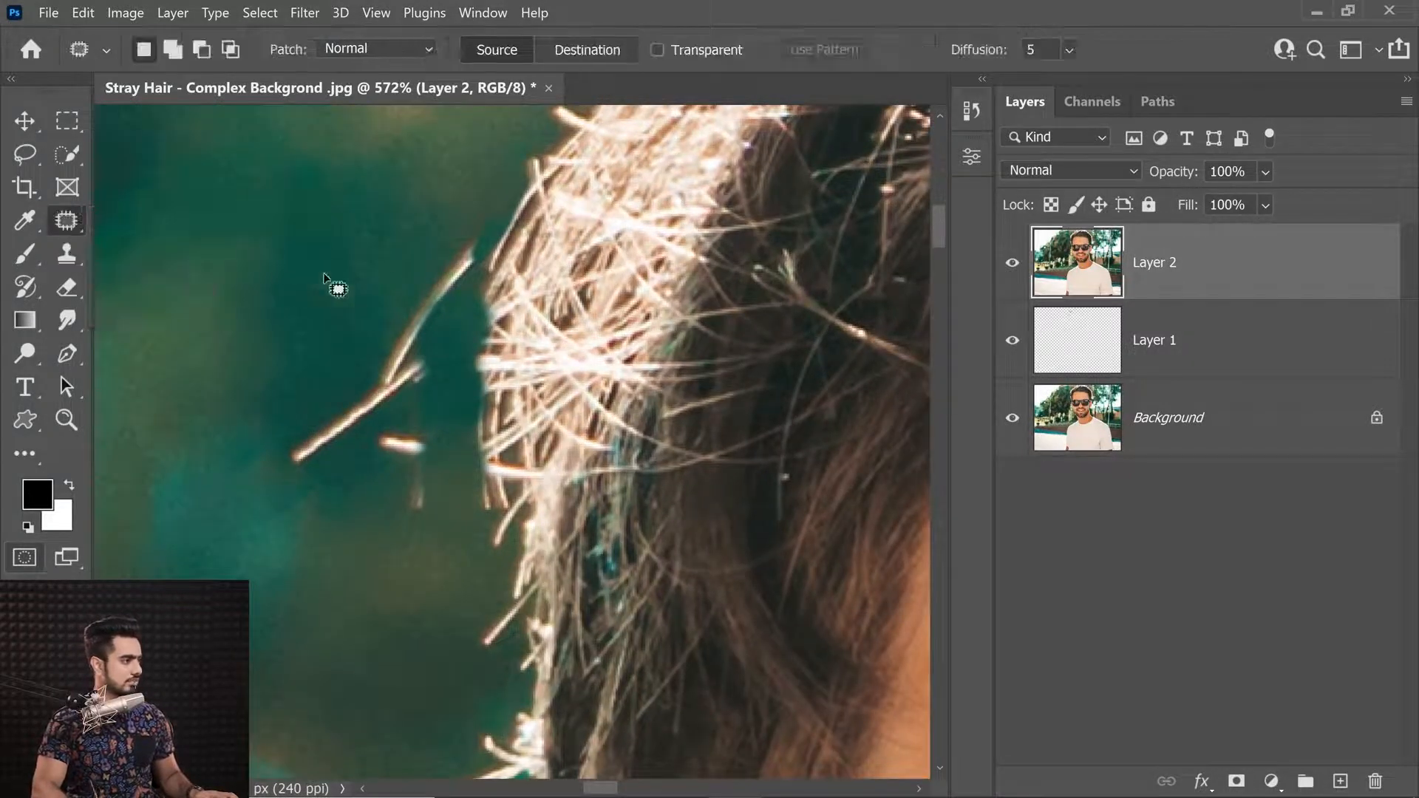
mouse_move(451, 222)
mouse_down()
mouse_move(478, 268)
mouse_move(441, 350)
mouse_move(452, 459)
mouse_move(382, 524)
mouse_move(295, 477)
mouse_move(280, 406)
mouse_move(386, 278)
mouse_move(394, 307)
mouse_move(336, 279)
mouse_move(255, 167)
mouse_up()
key(ctrl+d)
mouse_move(528, 331)
mouse_down()
mouse_move(503, 344)
mouse_move(525, 342)
mouse_up()
Step: Undo the patch and all preceding clone strokes on the long strands
key(ctrl+z)
key(ctrl+z)
key(ctrl+z)
key(ctrl+z)
key(ctrl+z)
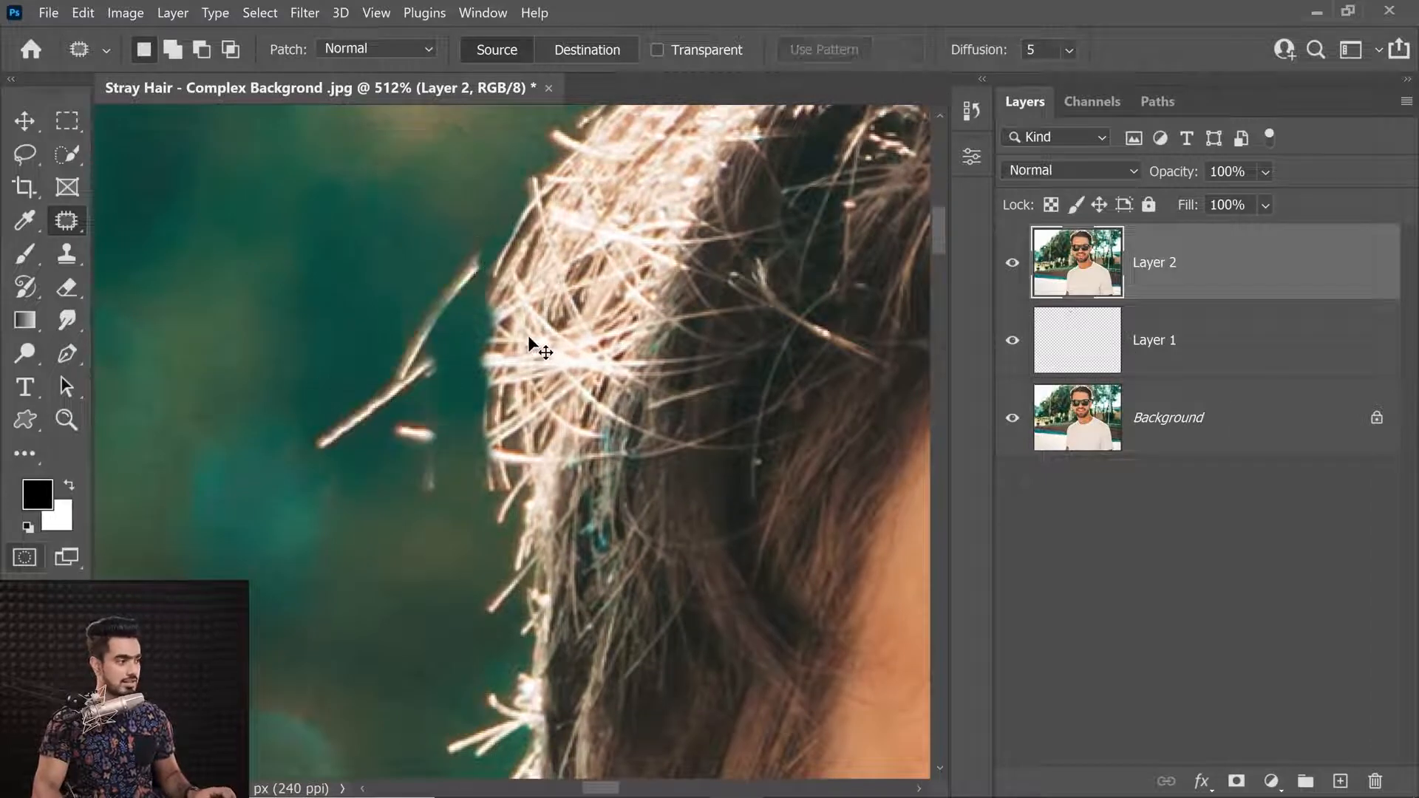
key(ctrl+shift+alt+e)
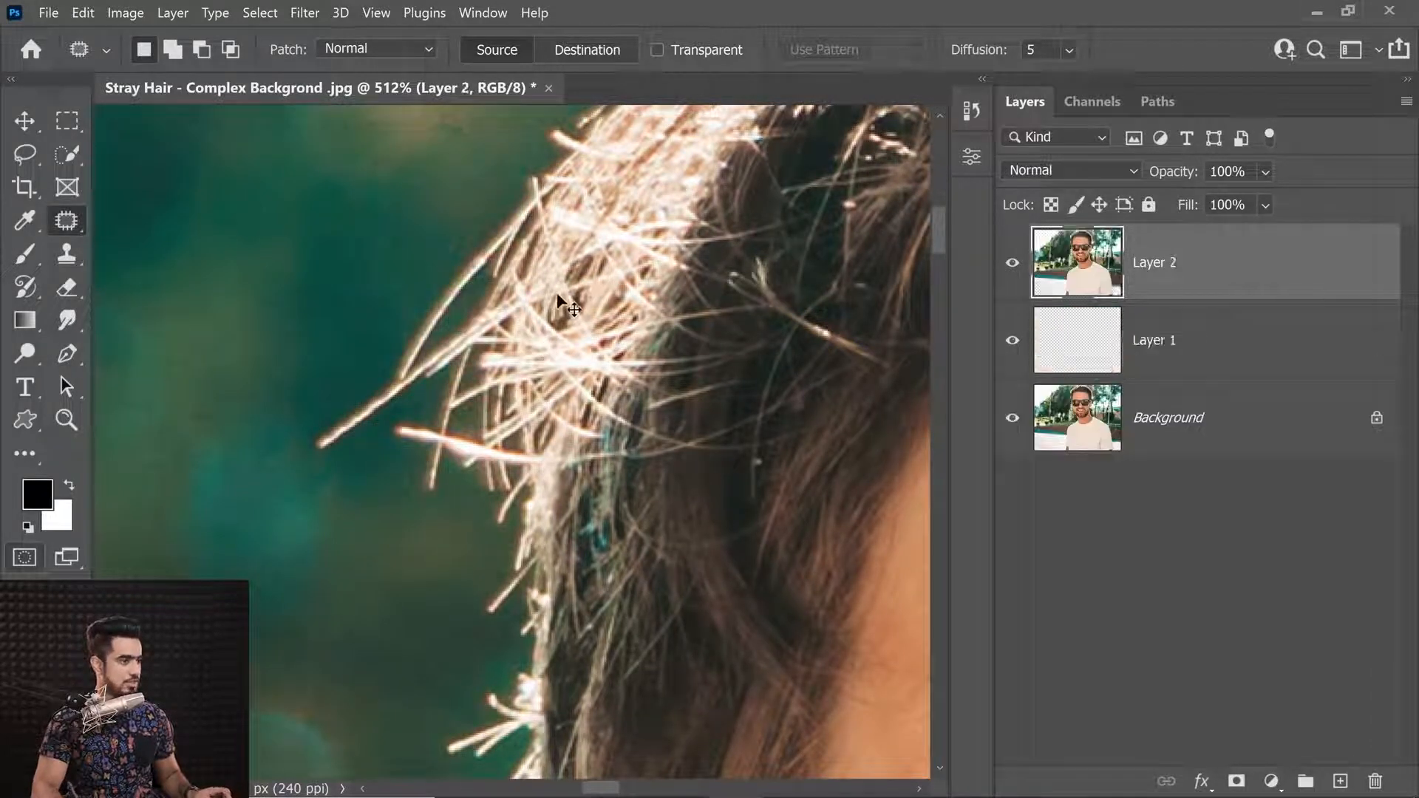
Step: Try patching the long strands directly from the background while they still touch the hair edge
drag(542, 320, 521, 322)
mouse_move(471, 257)
mouse_down()
mouse_move(521, 263)
mouse_move(482, 454)
mouse_move(467, 259)
mouse_up()
drag(498, 330, 369, 281)
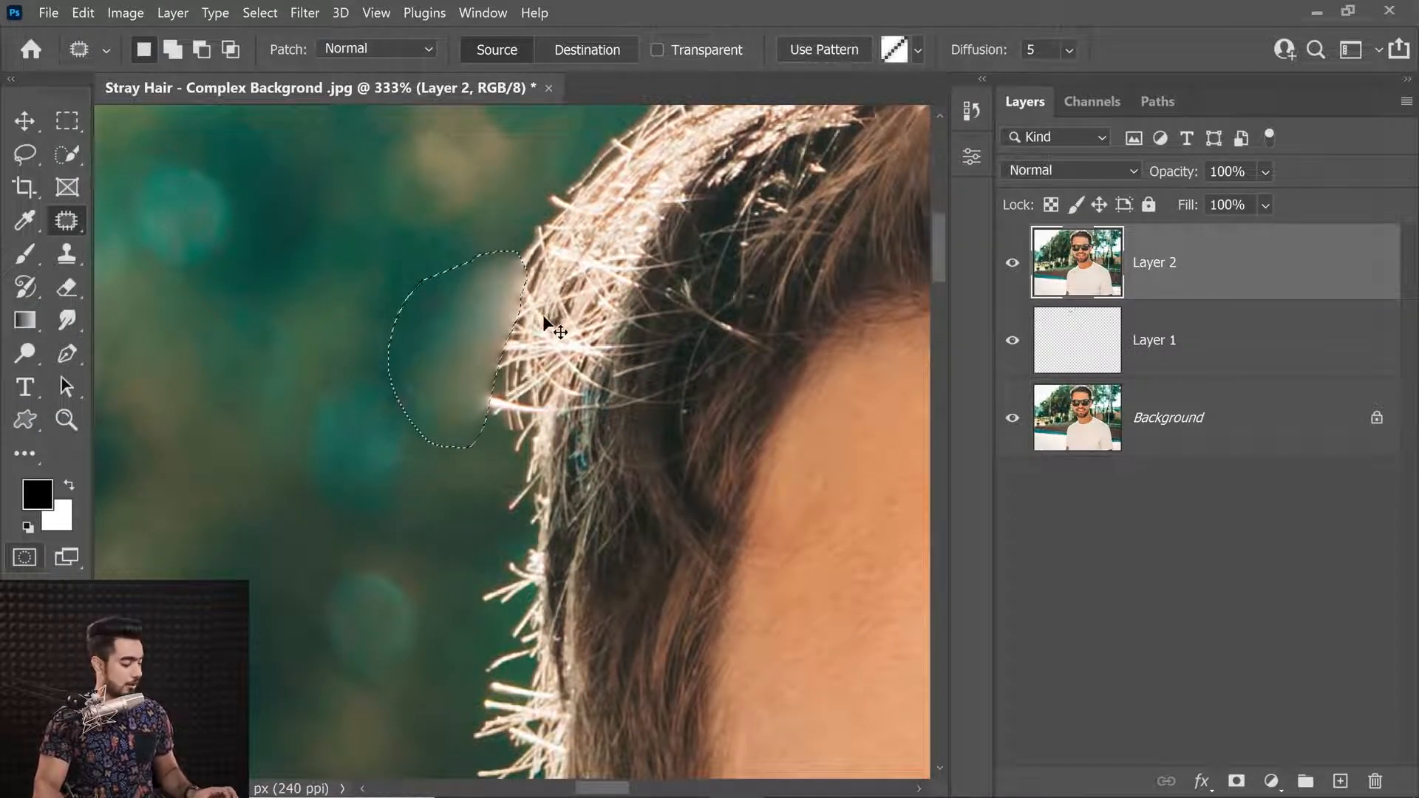
key(ctrl+d)
key(ctrl+z)
key(ctrl+z)
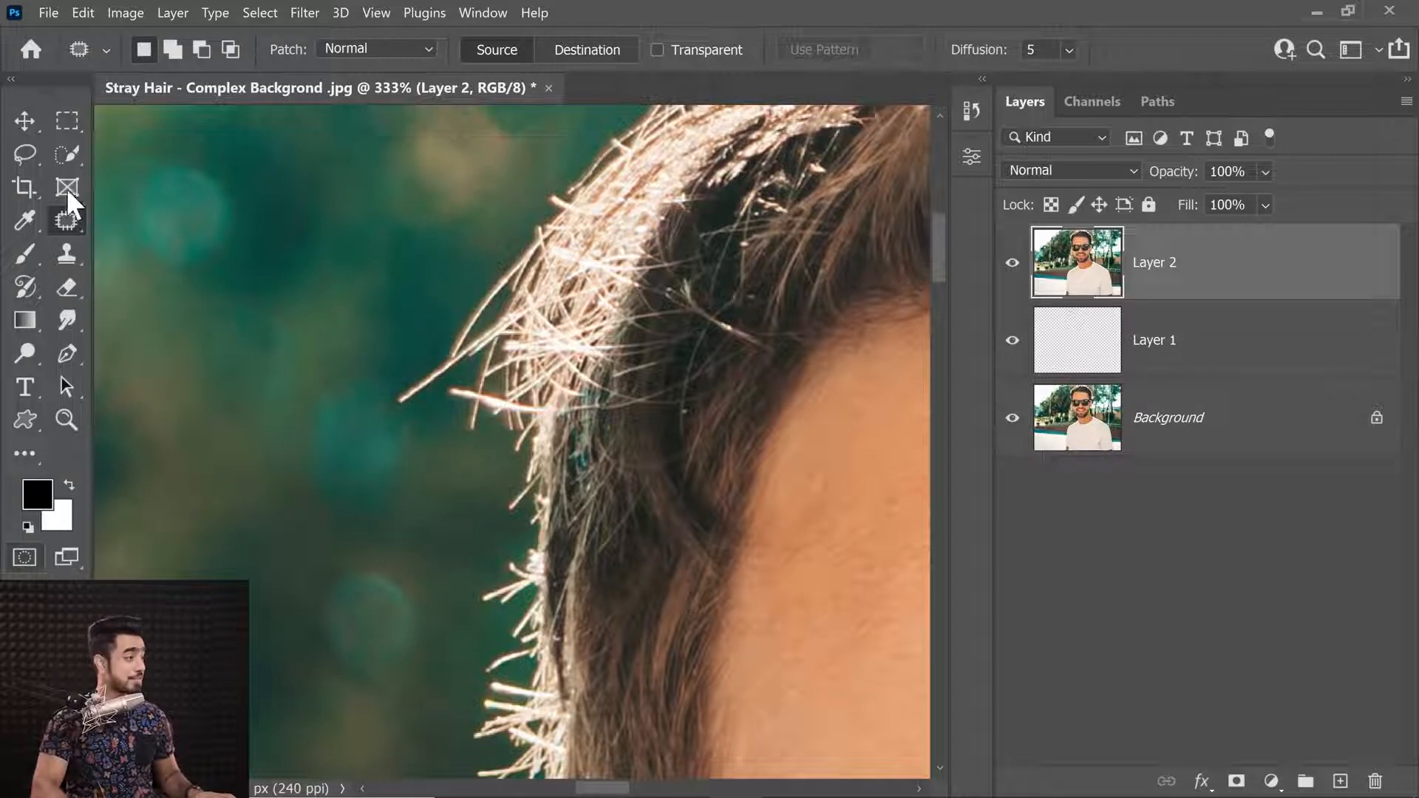
Step: Clone nearby background along the left hair edge with a 15 px Clone Stamp brush to cut the long strands off the hair
click(67, 254)
scroll(538, 272, up, 3)
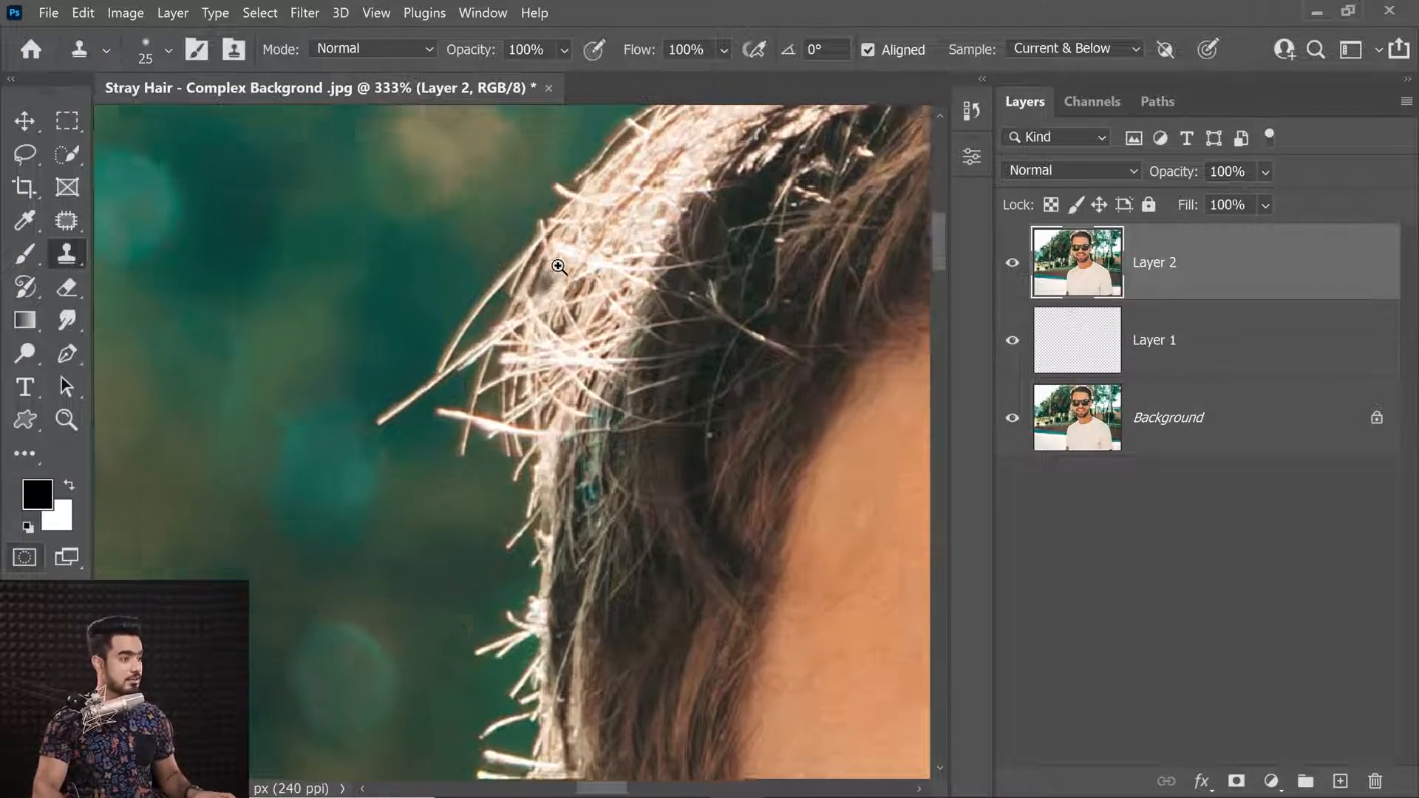
key(bracketleft)
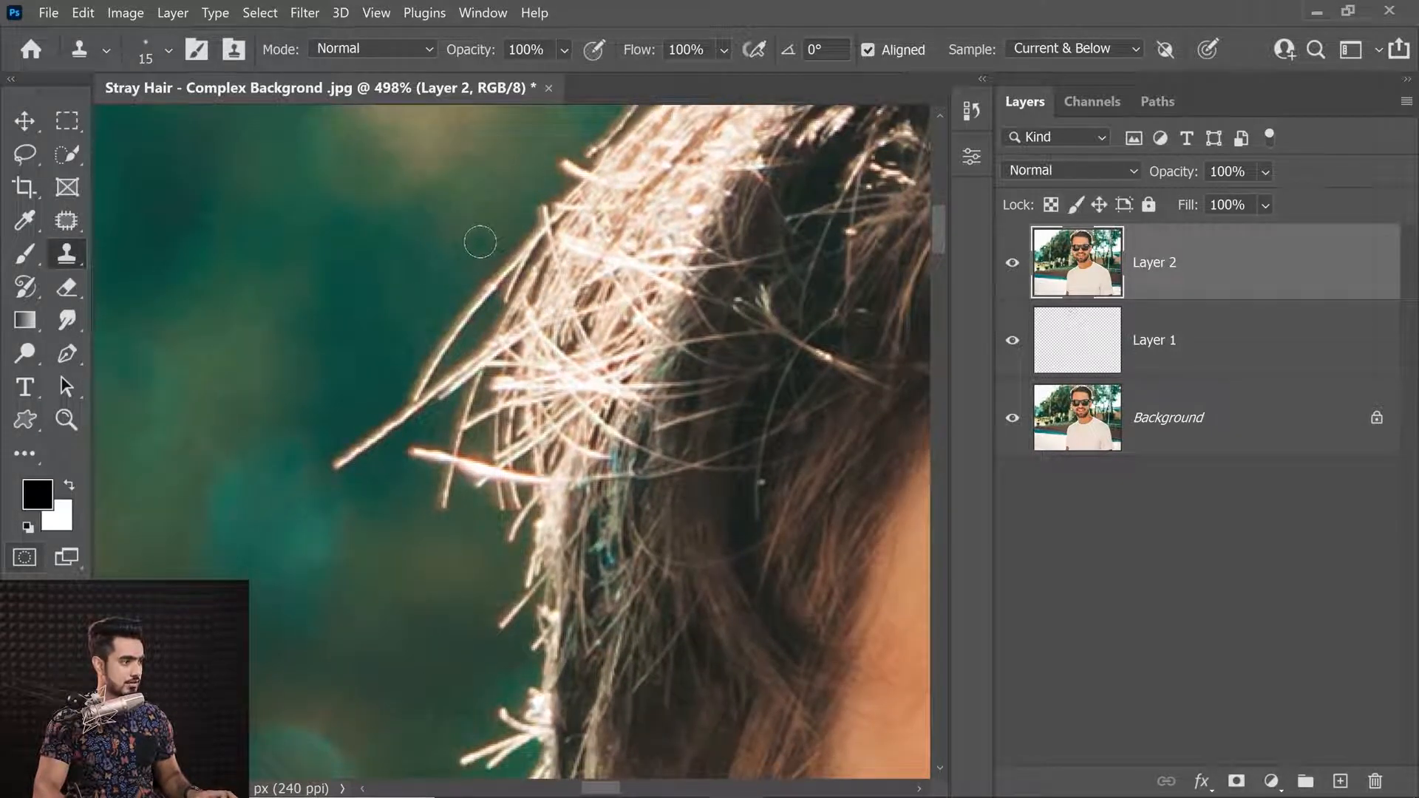
alt+click(466, 245)
key(bracketleft)
mouse_move(481, 344)
mouse_down()
mouse_move(468, 493)
mouse_move(479, 360)
mouse_move(446, 445)
mouse_move(453, 482)
mouse_up()
Step: Patch the detached strands left of the hair with clean background and clear the selection
click(66, 222)
mouse_move(444, 281)
mouse_down()
mouse_move(488, 349)
mouse_move(476, 459)
mouse_move(380, 513)
mouse_move(382, 364)
mouse_move(369, 366)
mouse_up()
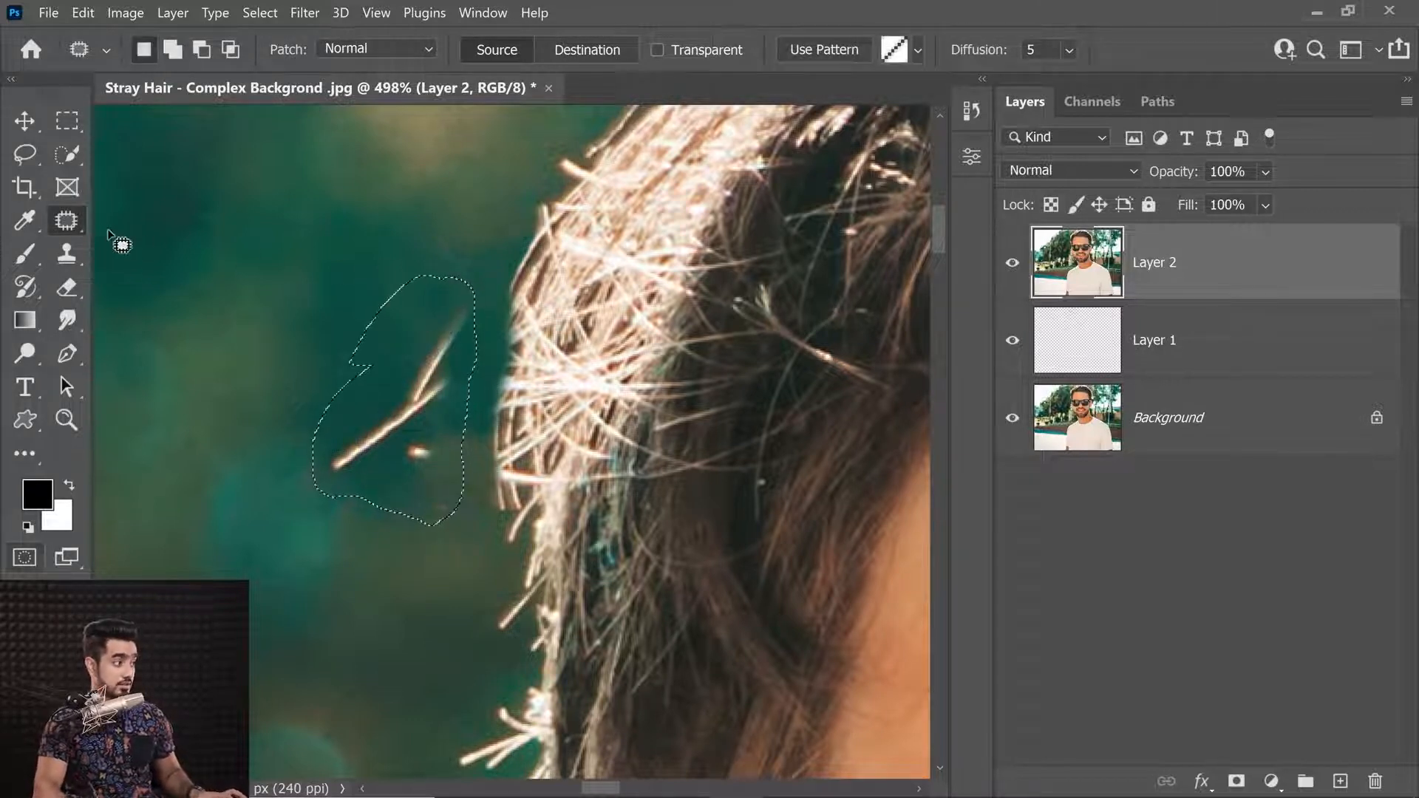
drag(412, 380, 288, 226)
key(ctrl+d)
Step: Clean up the strand ends left on the left hair edge with a 15 px Clone Stamp brush and sampled background
mouse_move(459, 333)
ctrl+mouse_down()
mouse_move(364, 345)
mouse_move(520, 326)
mouse_move(362, 380)
mouse_move(406, 365)
mouse_move(348, 366)
ctrl+mouse_up()
click(66, 253)
key(bracketleft)
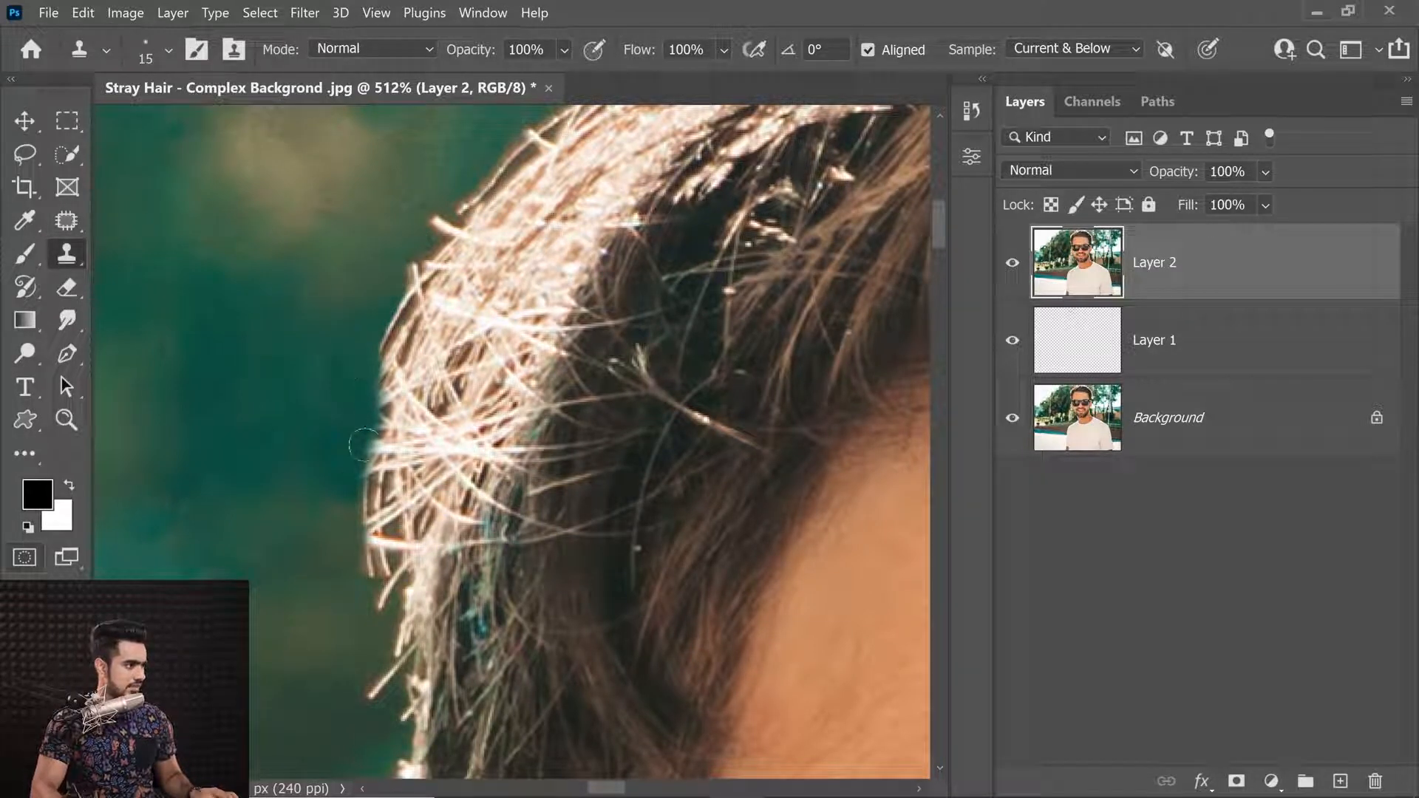
mouse_move(357, 459)
mouse_down()
mouse_move(342, 491)
mouse_move(358, 507)
mouse_move(341, 489)
mouse_up()
alt+click(369, 415)
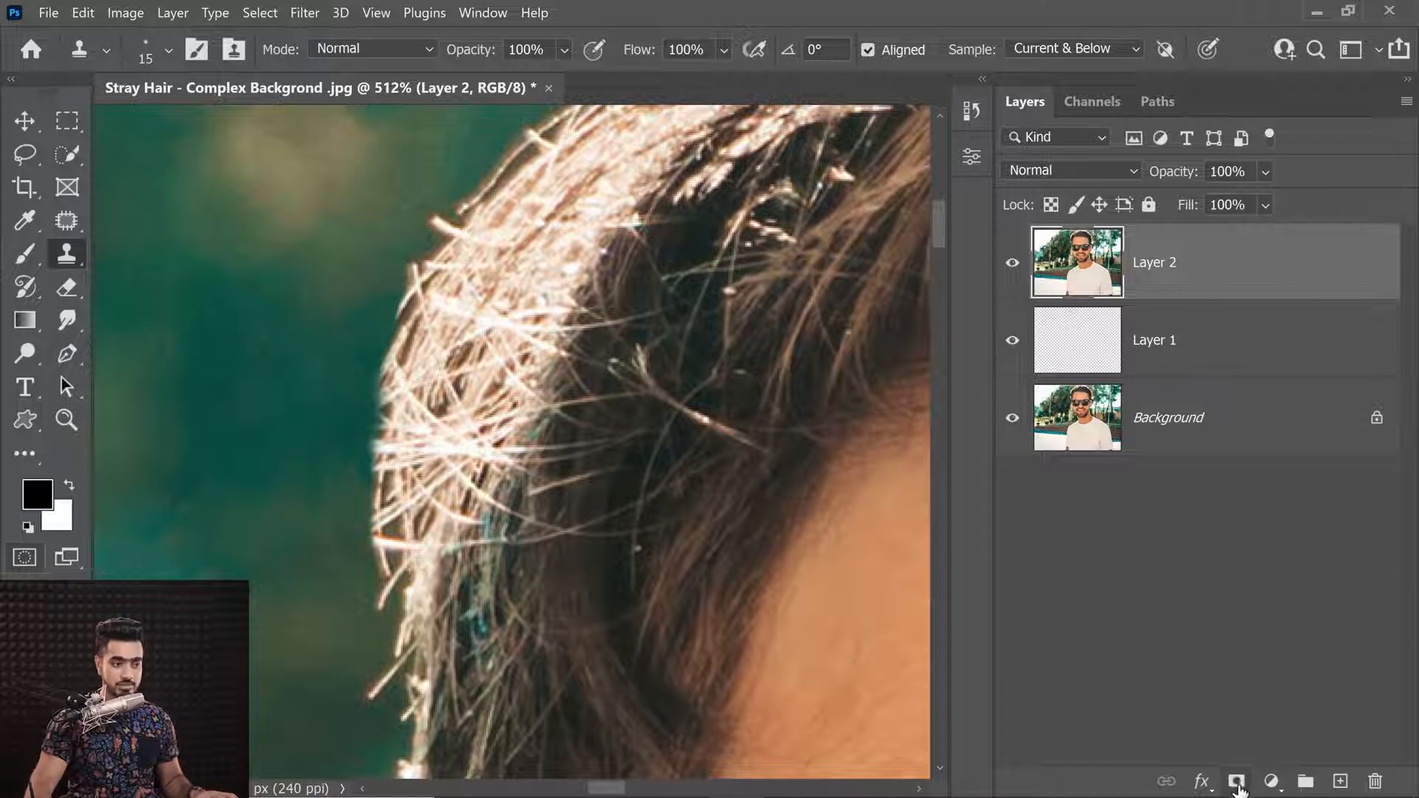
Step: Add a white layer mask to Layer 2 and try painting black along the left hair edge with the Brush
click(1237, 782)
click(24, 254)
key(x)
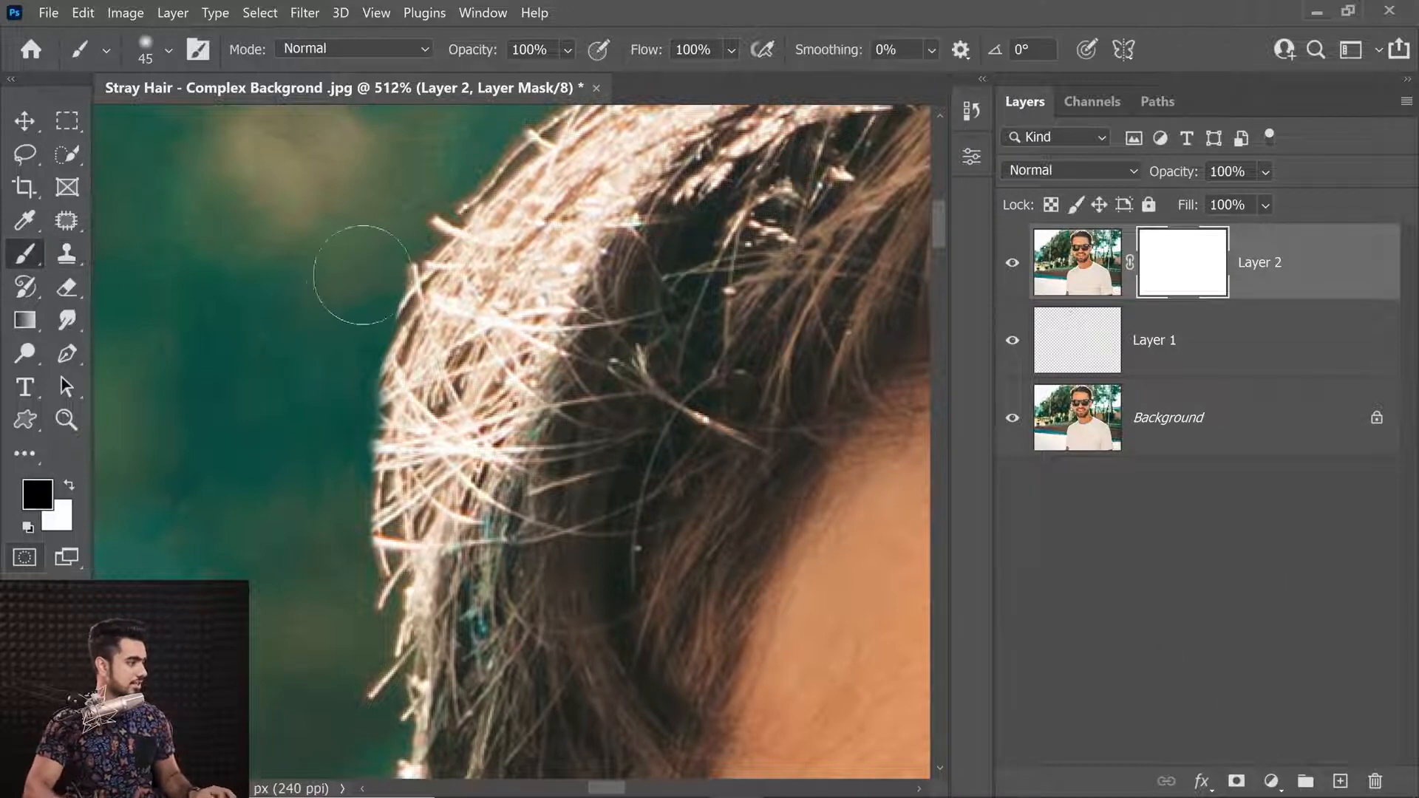
alt+right_click(406, 393)
mouse_move(400, 397)
mouse_down()
mouse_move(376, 445)
mouse_move(367, 540)
mouse_up()
key(ctrl+z)
Step: Paint Layer 2's mask along the left hair edge with a resized brush and the swapped colour to refine the cleaned edge
key(bracketleft)
key(bracketleft)
key(bracketleft)
key(bracketright)
key(bracketright)
key(bracketright)
key(x)
mouse_move(362, 417)
mouse_down()
mouse_move(388, 329)
mouse_move(391, 380)
mouse_move(490, 372)
mouse_move(477, 377)
mouse_up()
Step: Reduce the mask brush to 10 px and compare the retouched portrait with the original Background layer
key(x)
key(x)
key(bracketleft)
key(bracketleft)
key(bracketleft)
key(bracketleft)
alt+click(1011, 422)
alt+click(1013, 422)
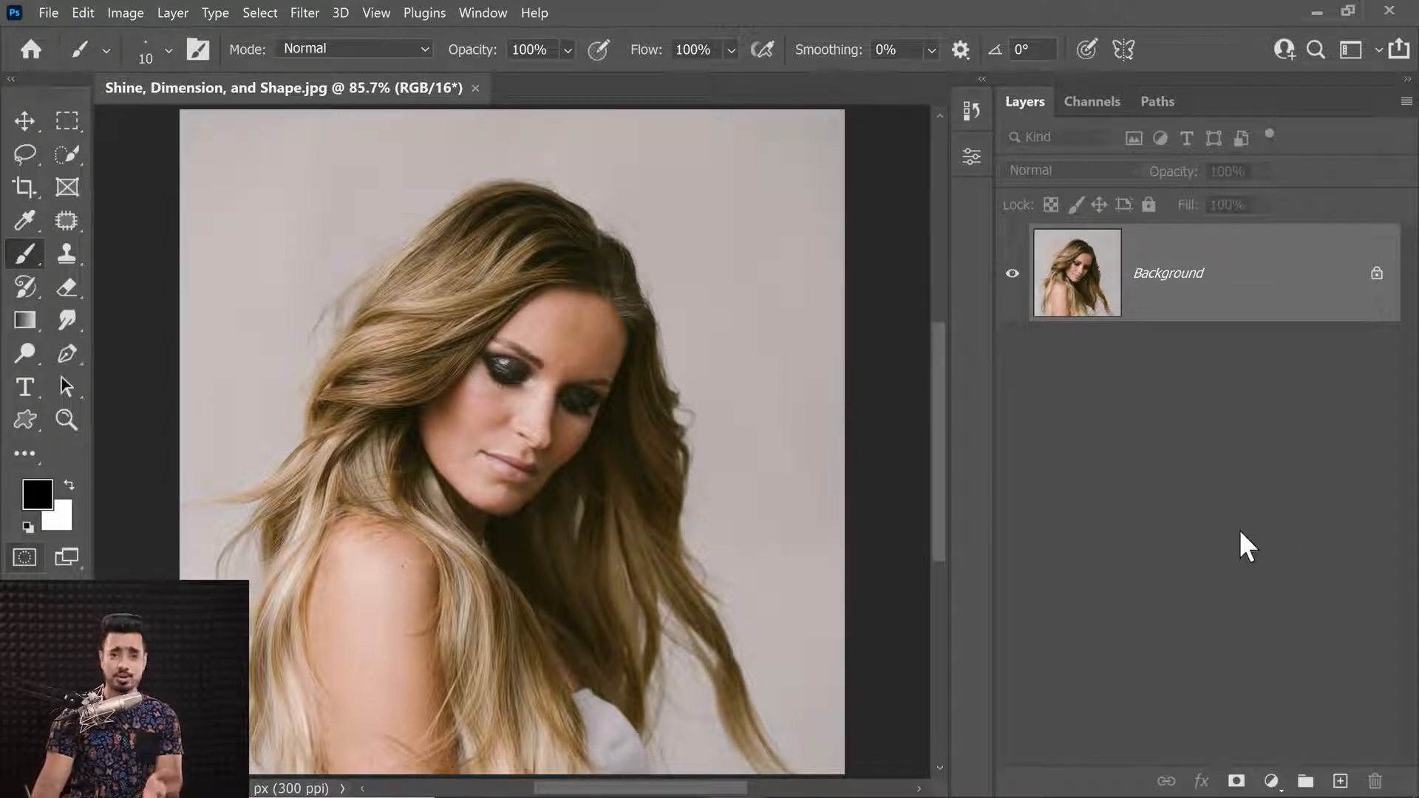
Step: Add a Curves adjustment layer to the blonde portrait and select its Green channel
click(1272, 782)
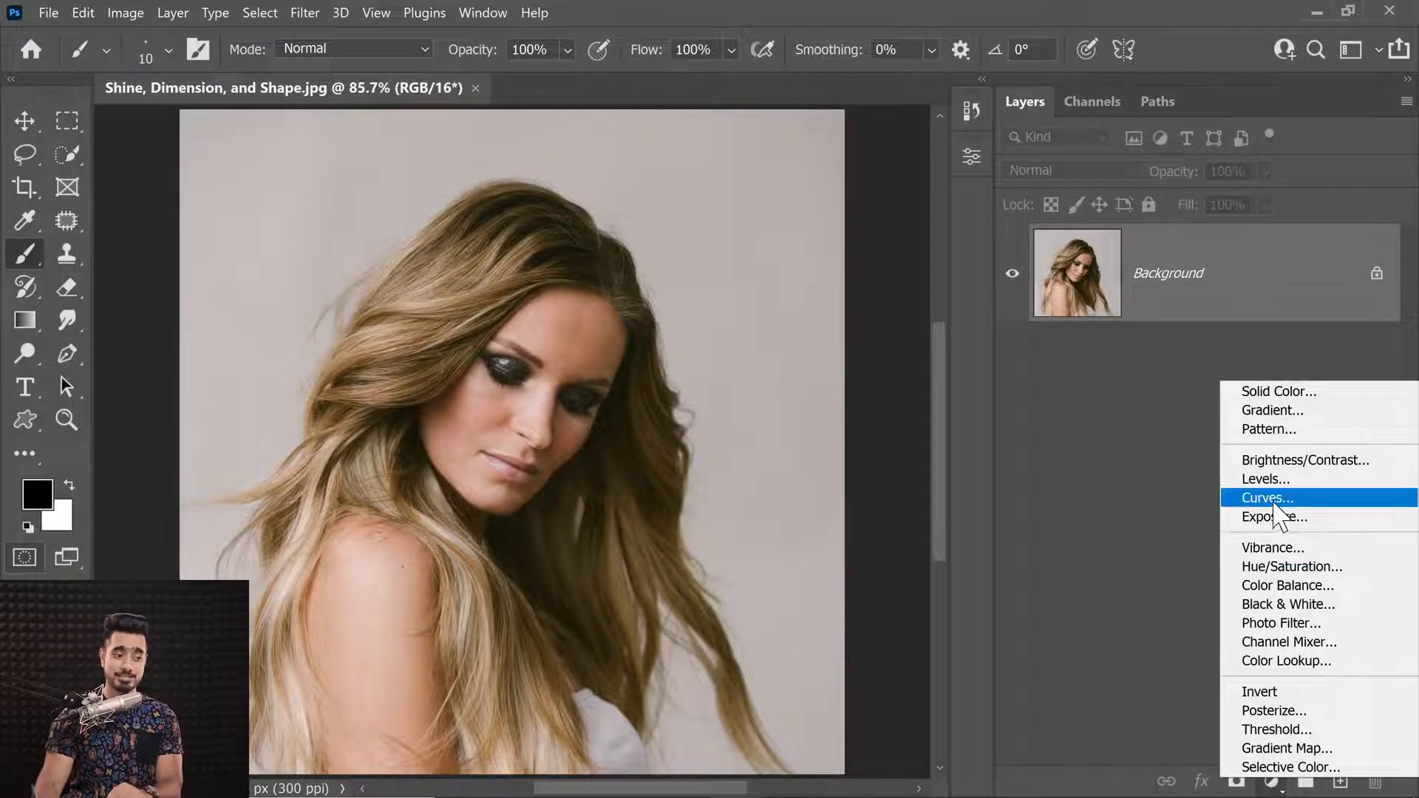
click(1271, 499)
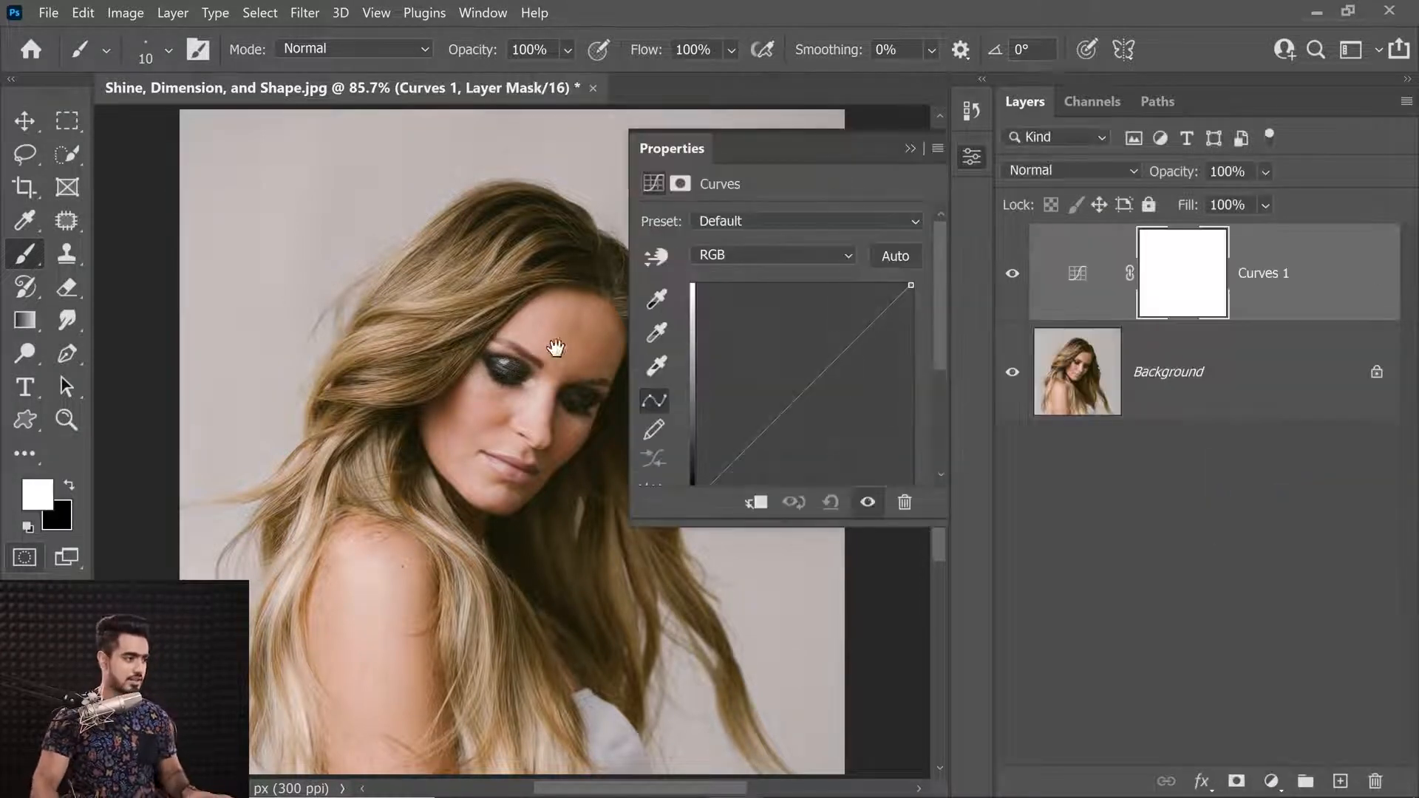
scroll(411, 380, right, 3)
mouse_move(487, 428)
mouse_down()
mouse_move(516, 418)
mouse_move(504, 425)
mouse_move(466, 384)
mouse_up()
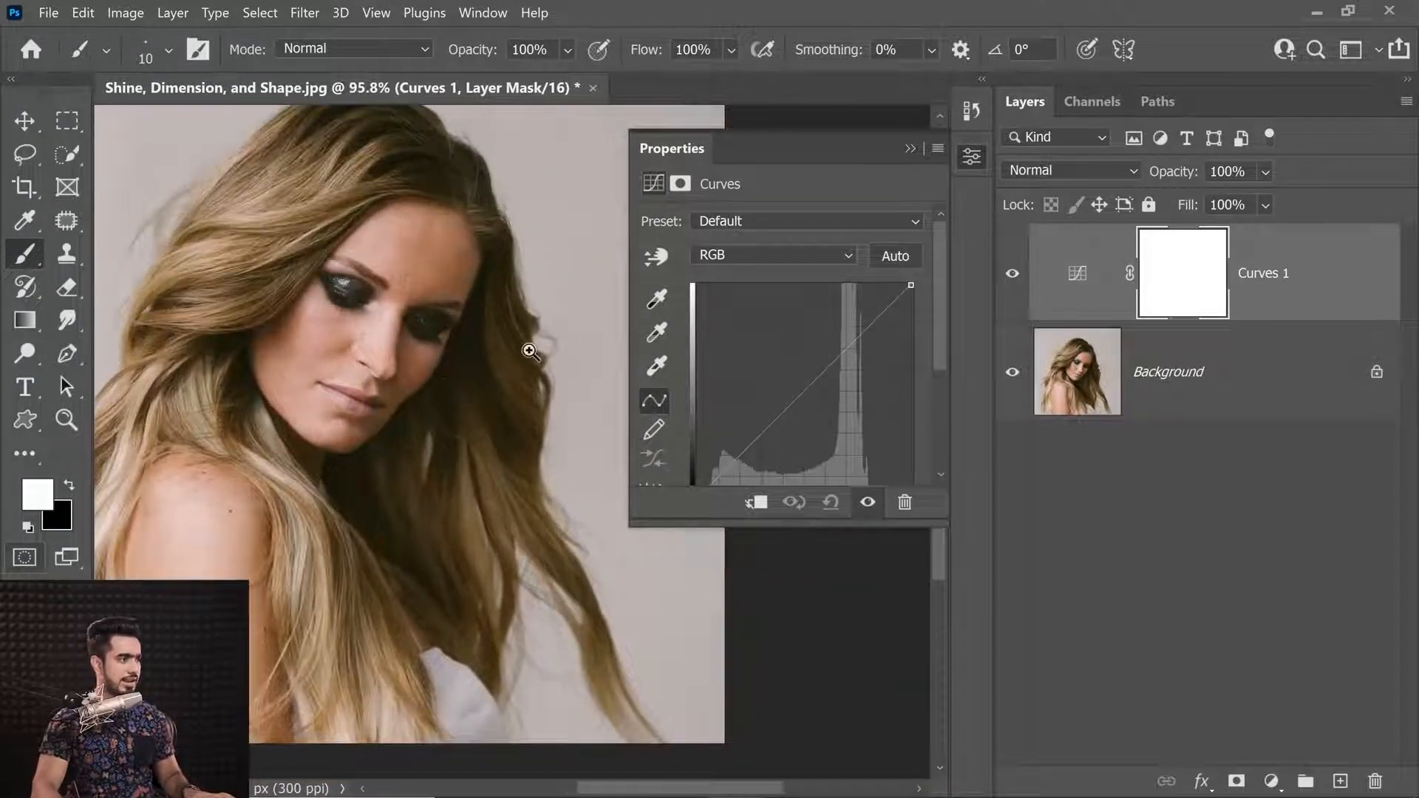
drag(530, 352, 556, 350)
click(761, 255)
click(754, 314)
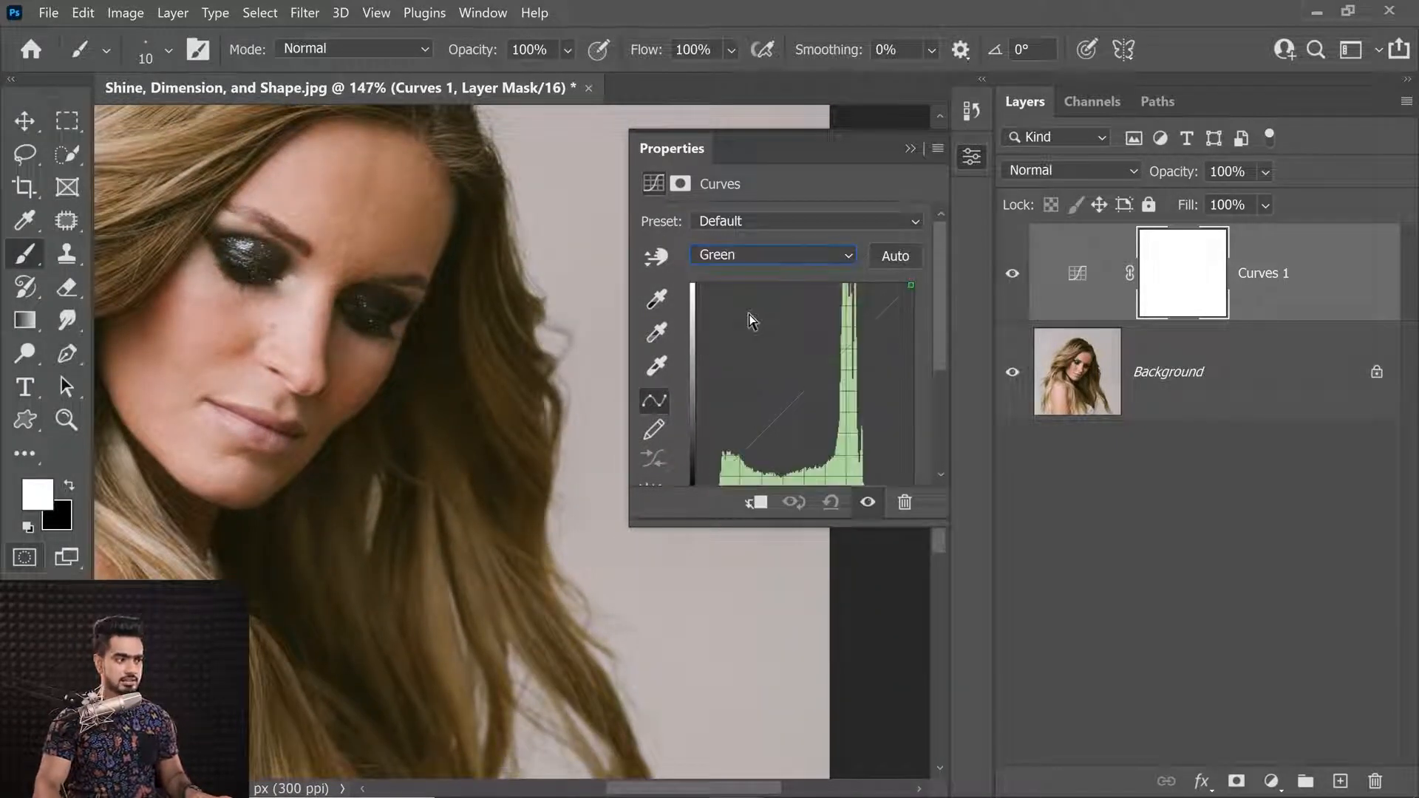
Step: Lower the green curve from a point sampled on the dark hair to input 32, output 28, and compare with Curves 1 hidden
drag(792, 526, 792, 603)
click(656, 256)
drag(468, 411, 495, 415)
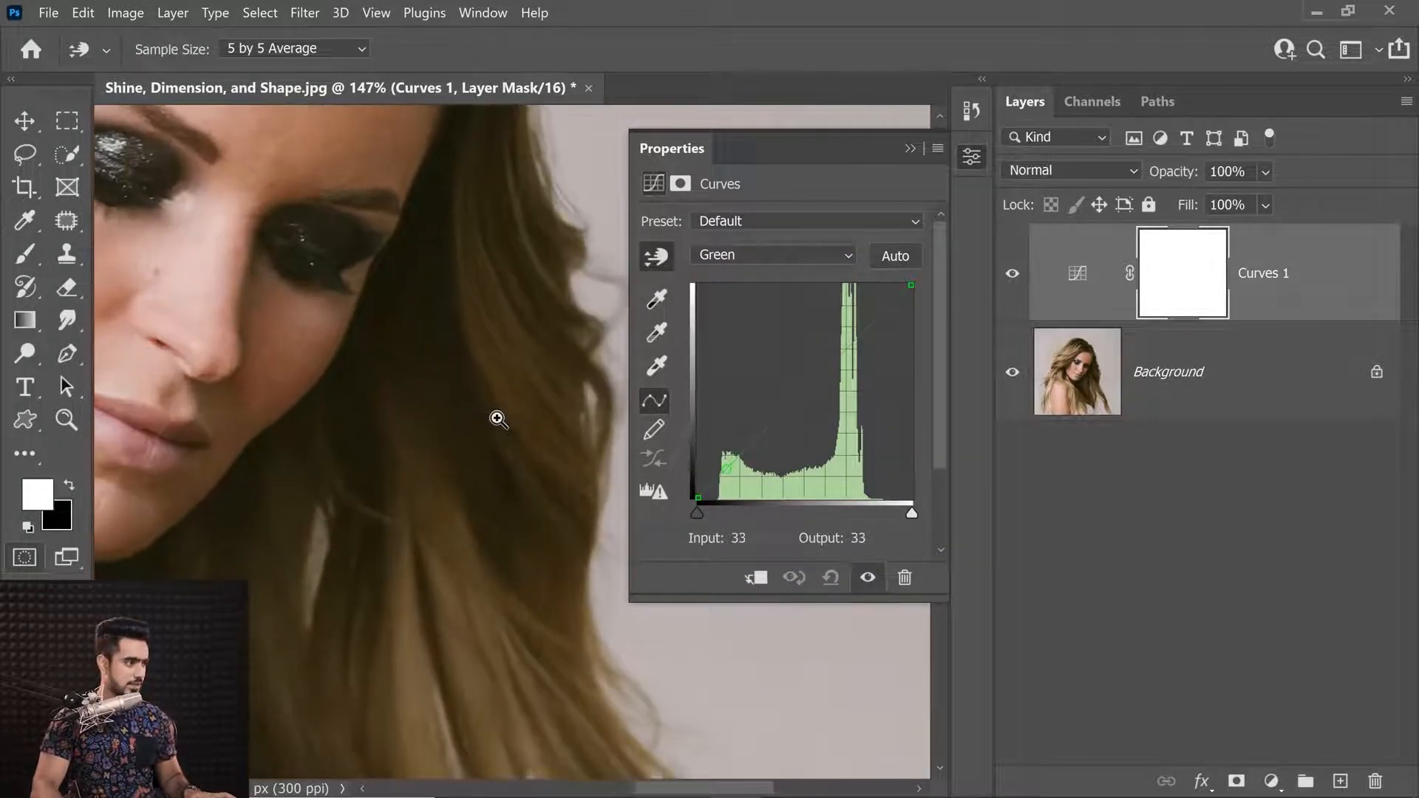
click(386, 409)
drag(391, 409, 392, 411)
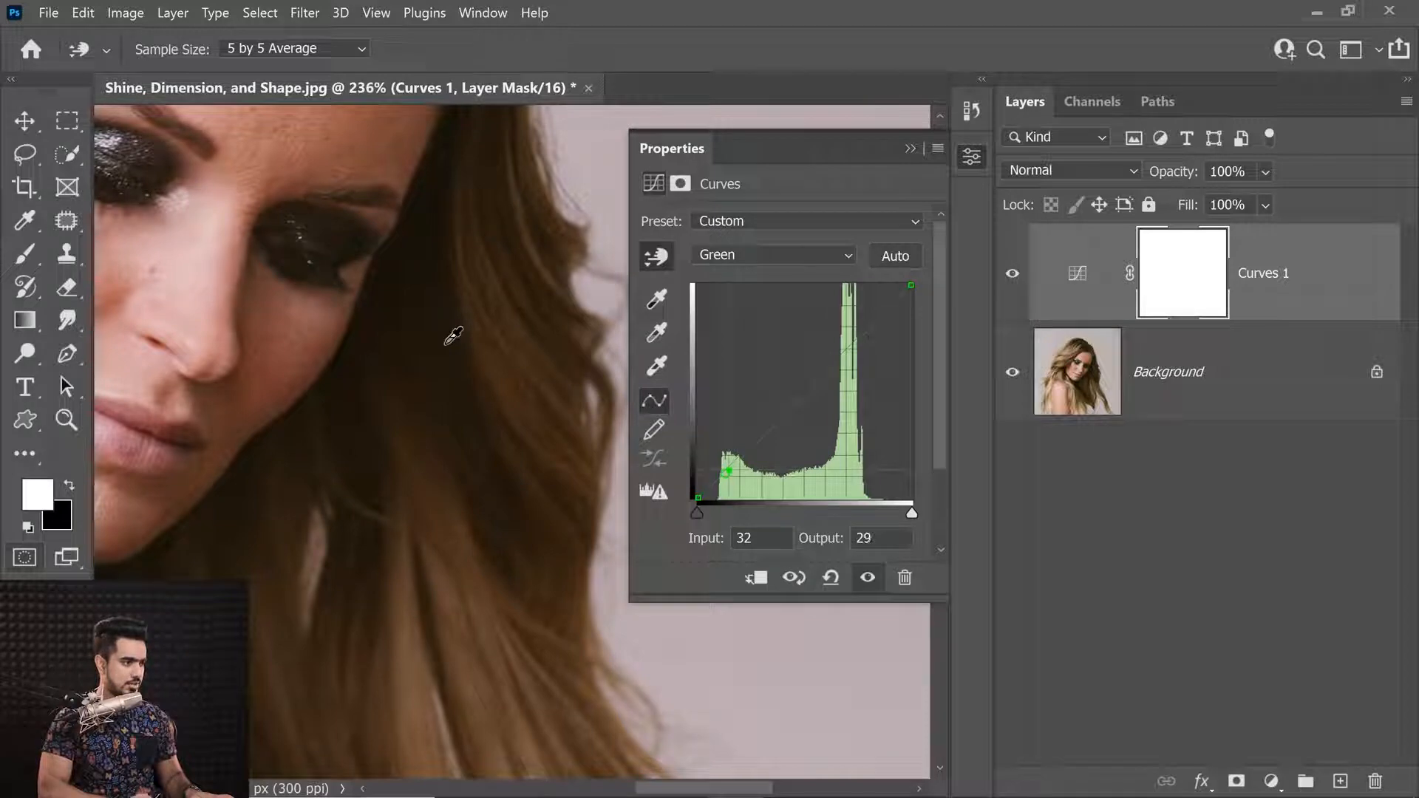
key(Up)
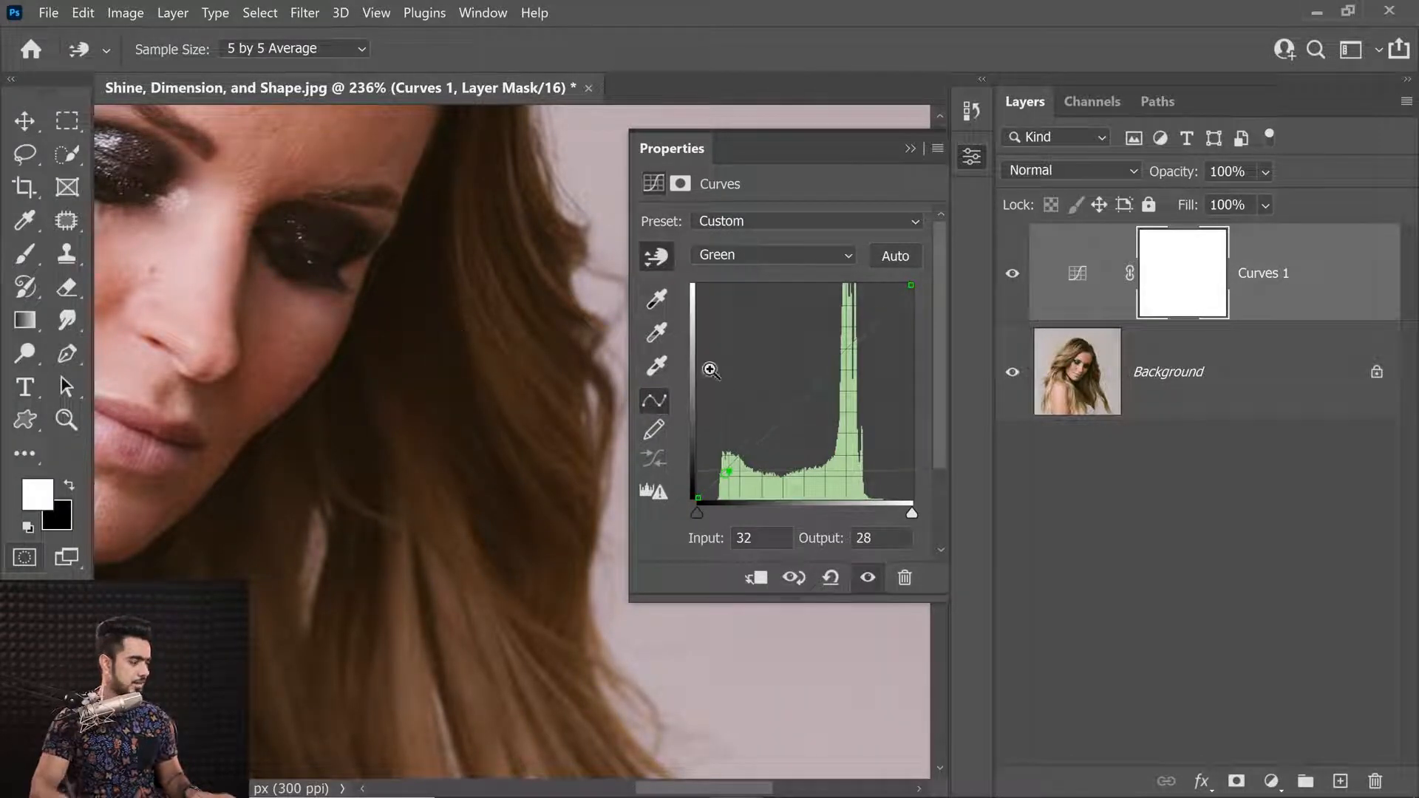
drag(516, 388, 482, 392)
drag(442, 395, 446, 446)
click(910, 147)
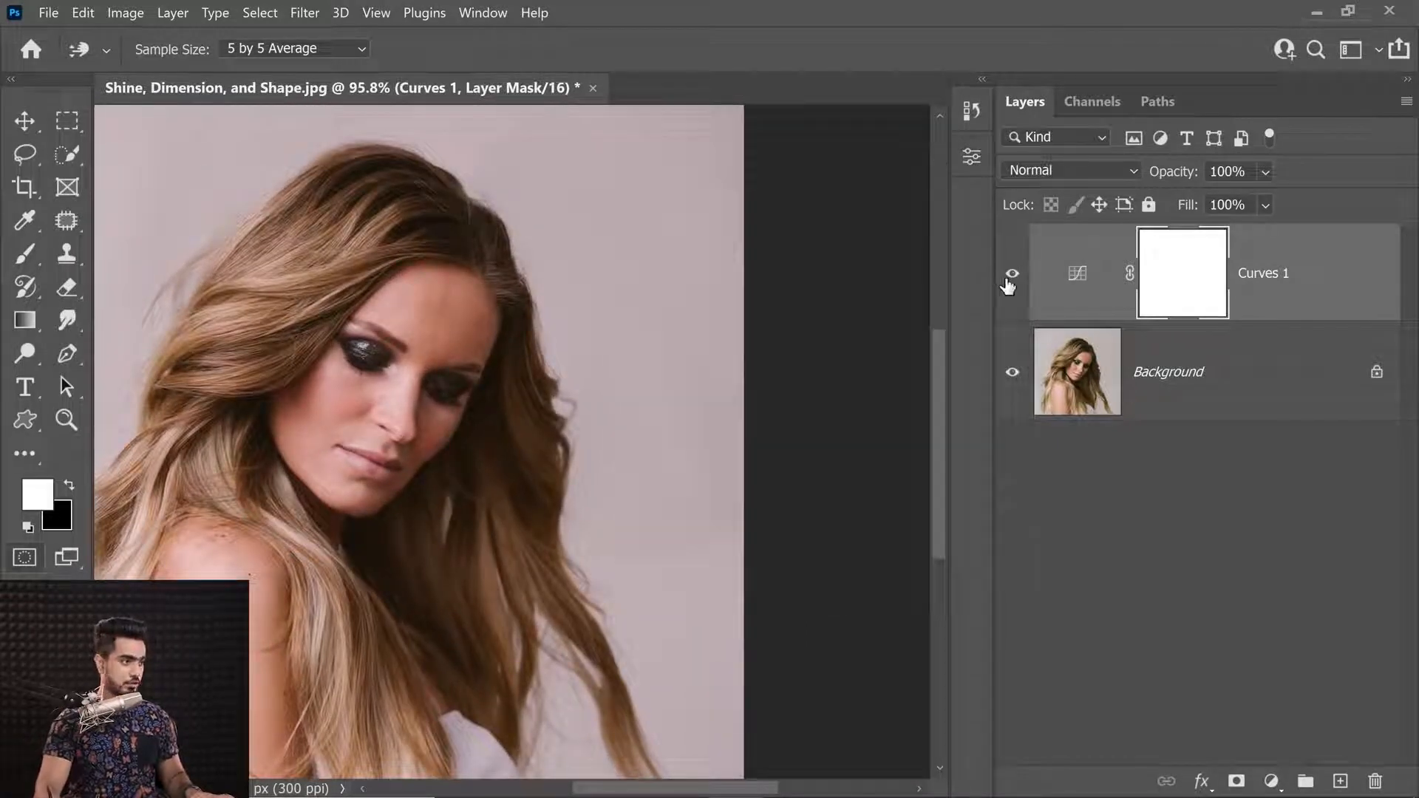
click(1011, 278)
click(1009, 279)
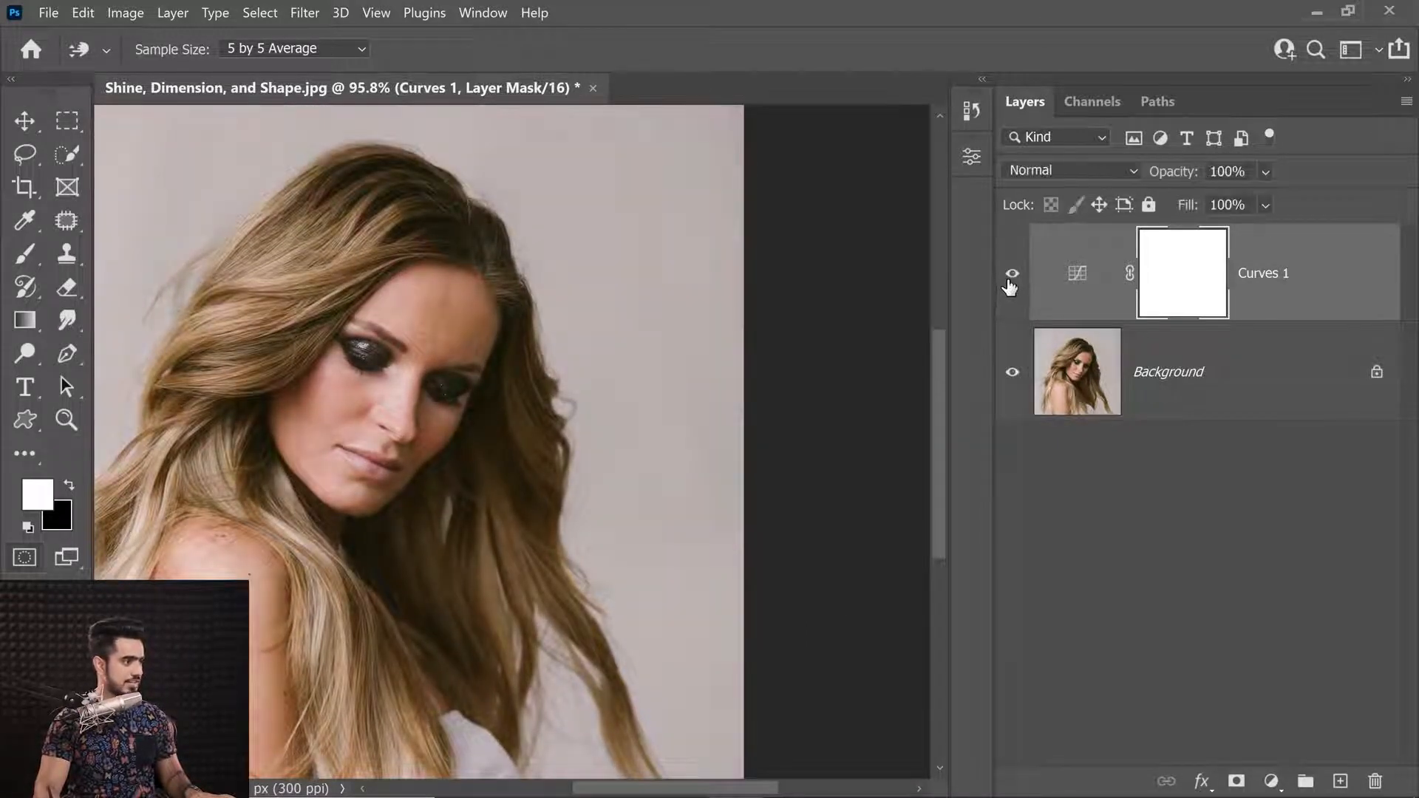
Step: Add a second Curves adjustment layer and raise its RGB midtones to input 112, output 180 for brighter hair highlights
drag(414, 280, 566, 334)
mouse_move(447, 314)
mouse_down()
mouse_move(472, 316)
mouse_move(458, 315)
mouse_up()
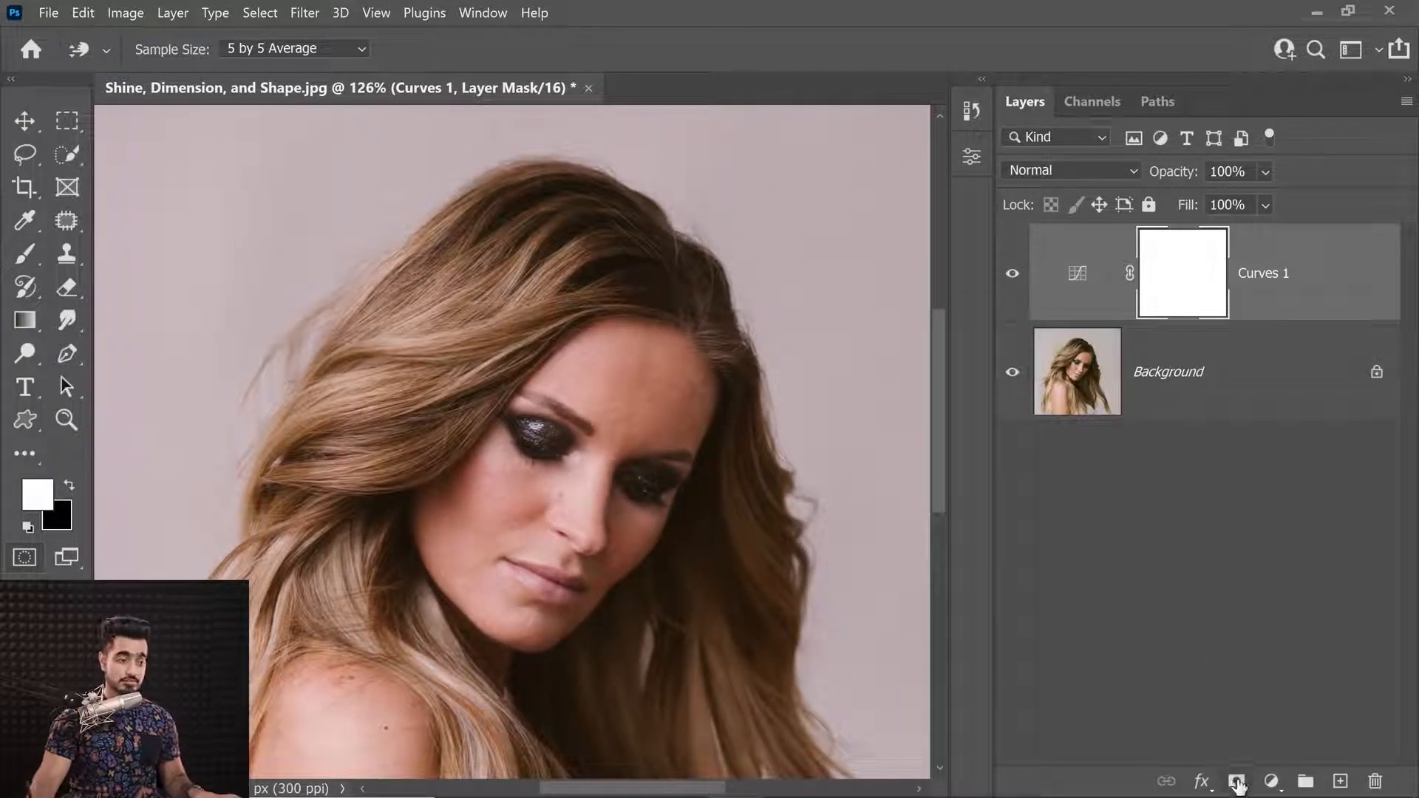
click(1270, 784)
click(1276, 506)
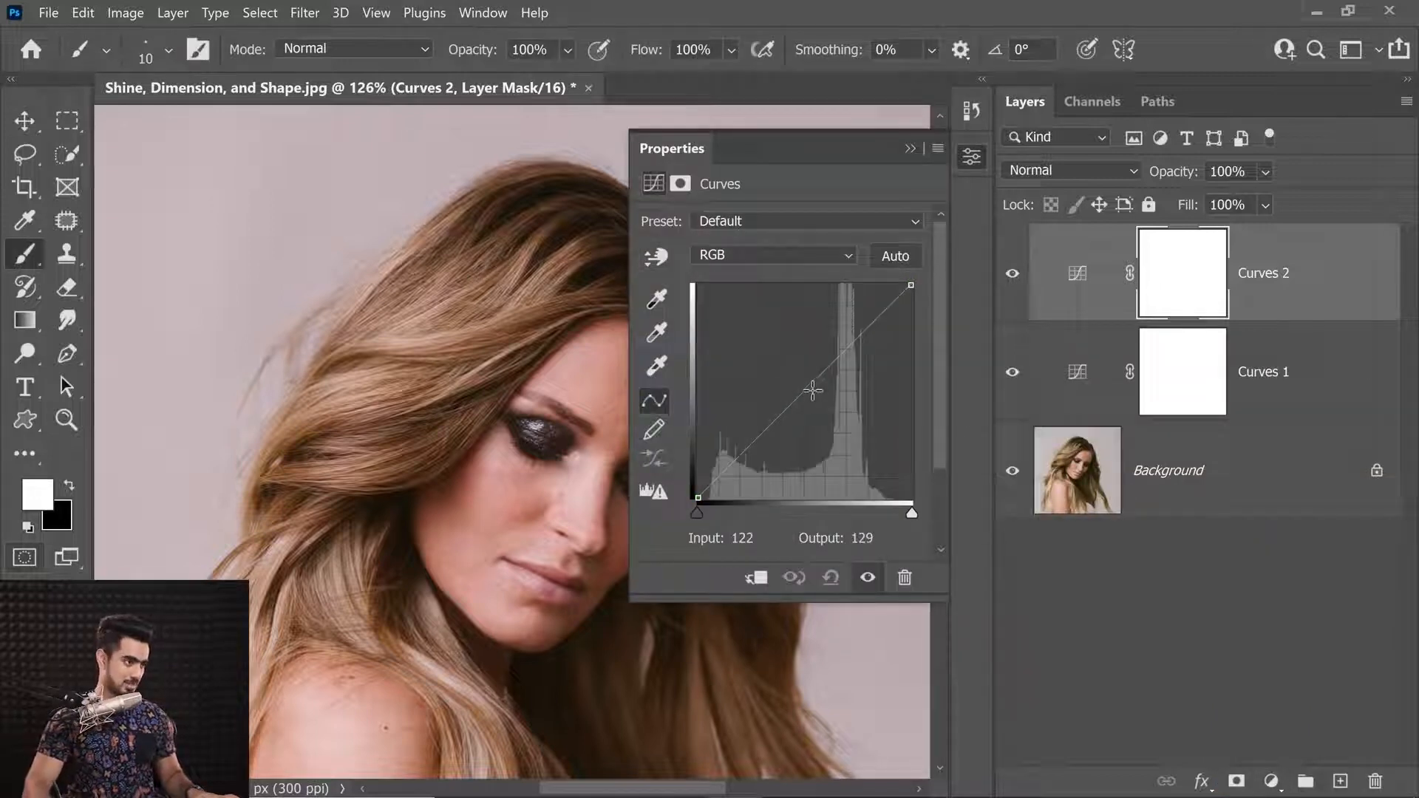
mouse_move(814, 387)
mouse_down()
mouse_move(786, 367)
mouse_move(784, 337)
mouse_move(791, 353)
mouse_up()
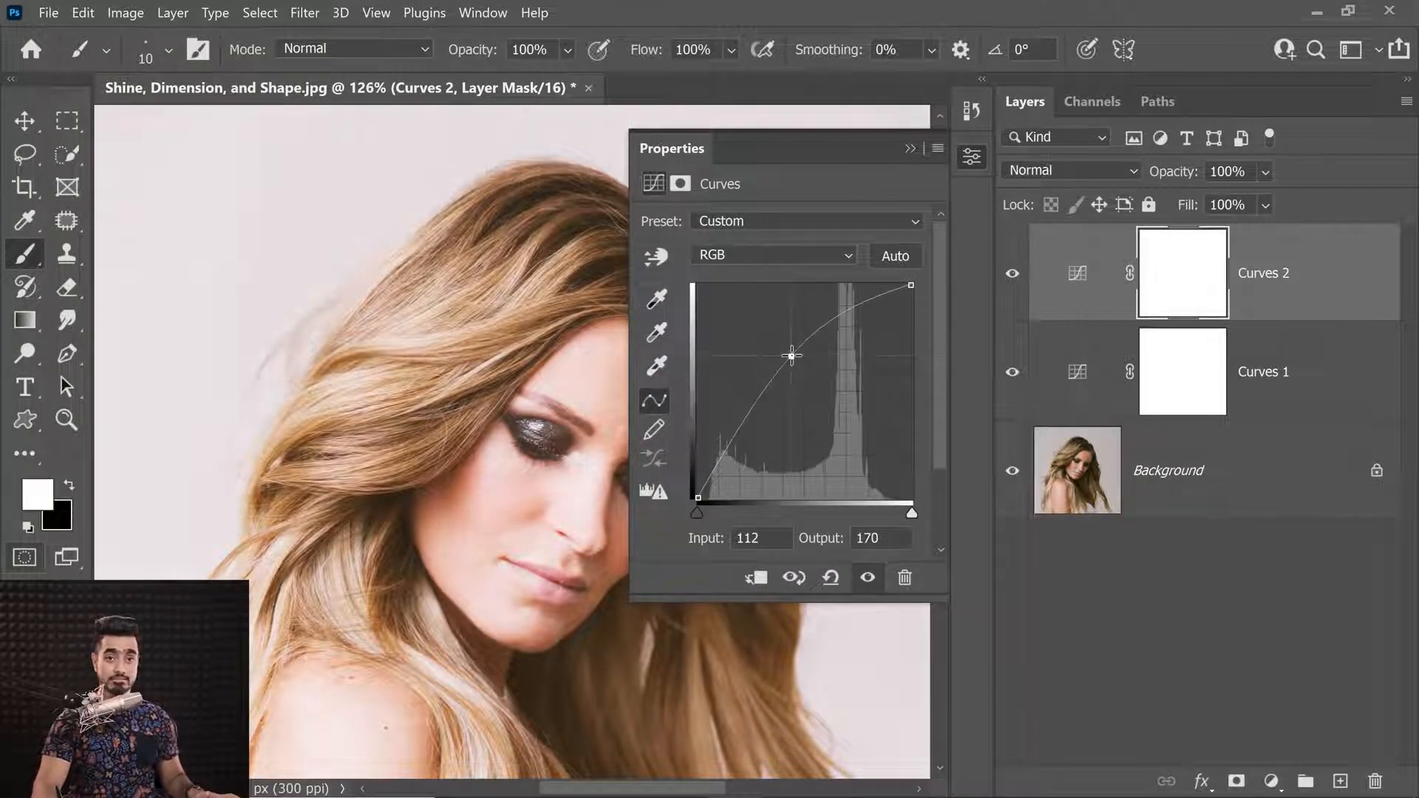
mouse_move(788, 341)
mouse_down()
mouse_move(764, 327)
mouse_move(786, 348)
mouse_move(764, 370)
mouse_move(794, 349)
mouse_up()
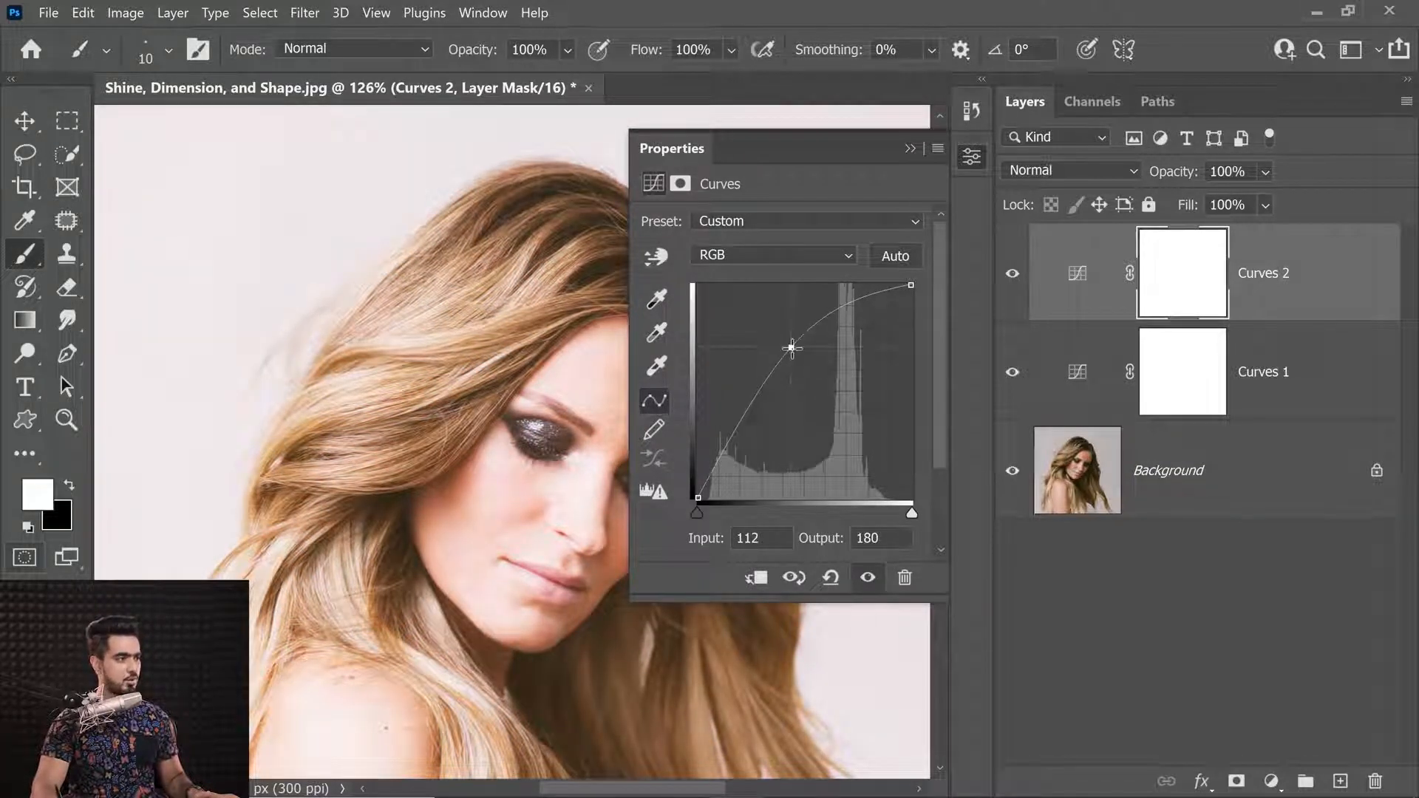
Step: Invert the Curves 2 layer mask to black so the brightening is hidden
click(1177, 310)
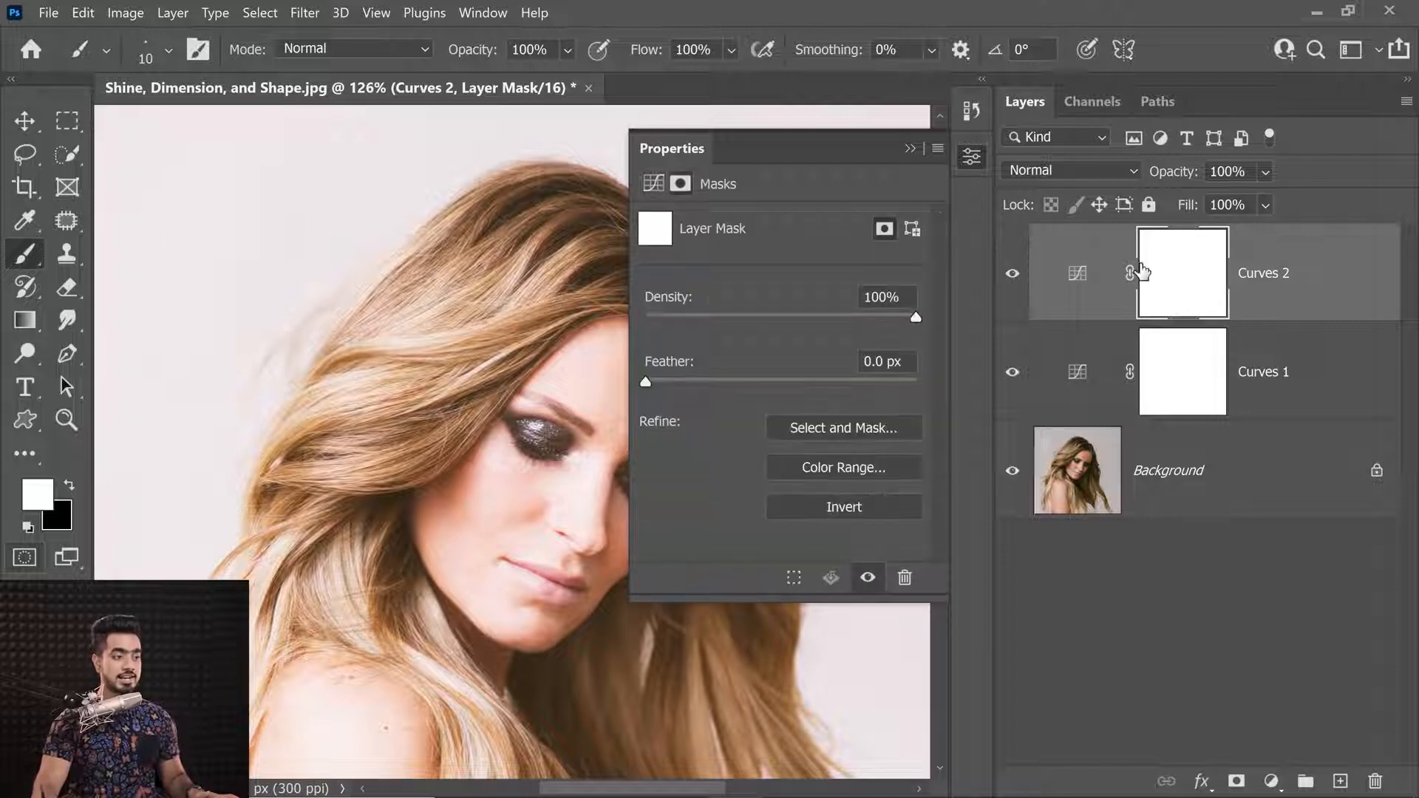
key(ctrl+i)
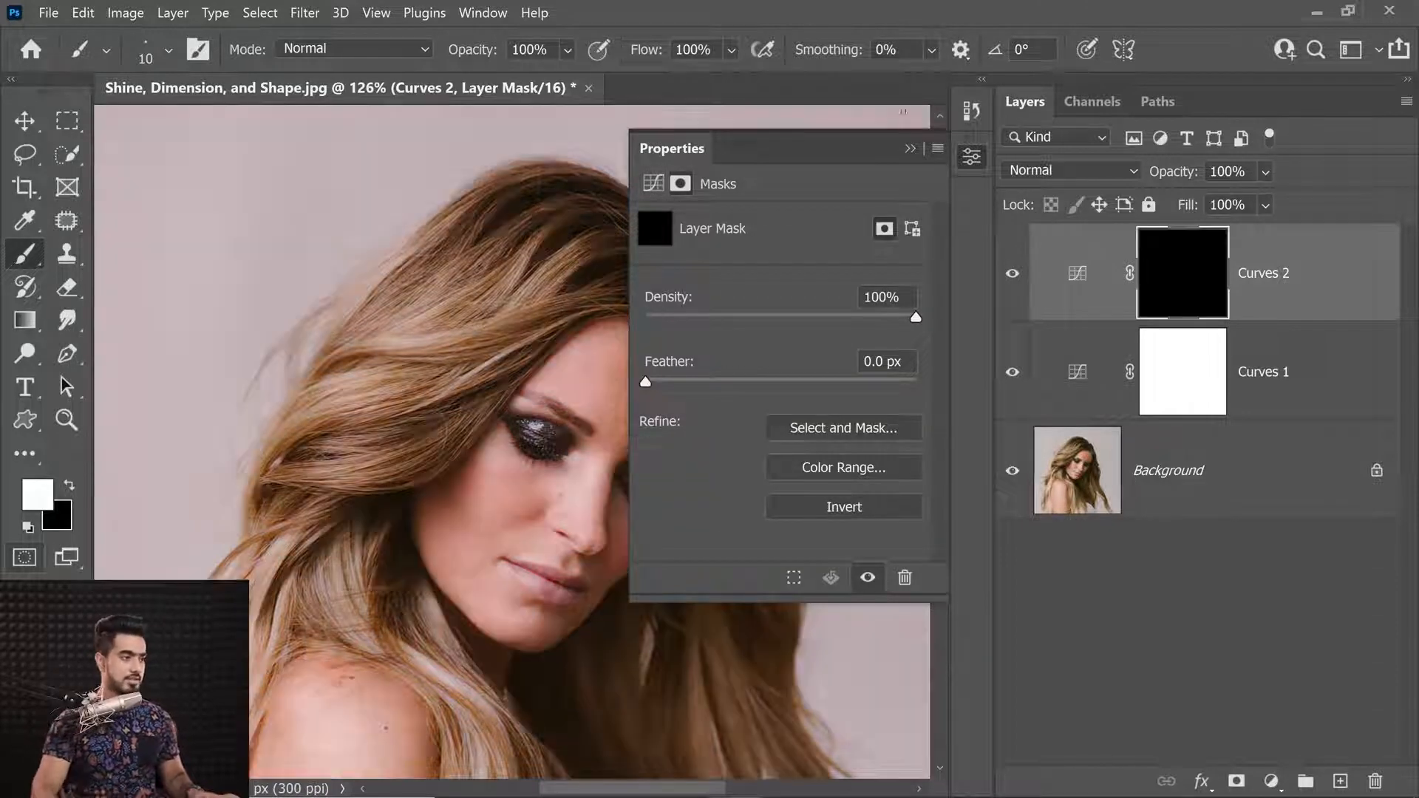
click(912, 150)
Step: Choose the Soft Round brush from the General Brushes for painting on the mask
right_click(489, 236)
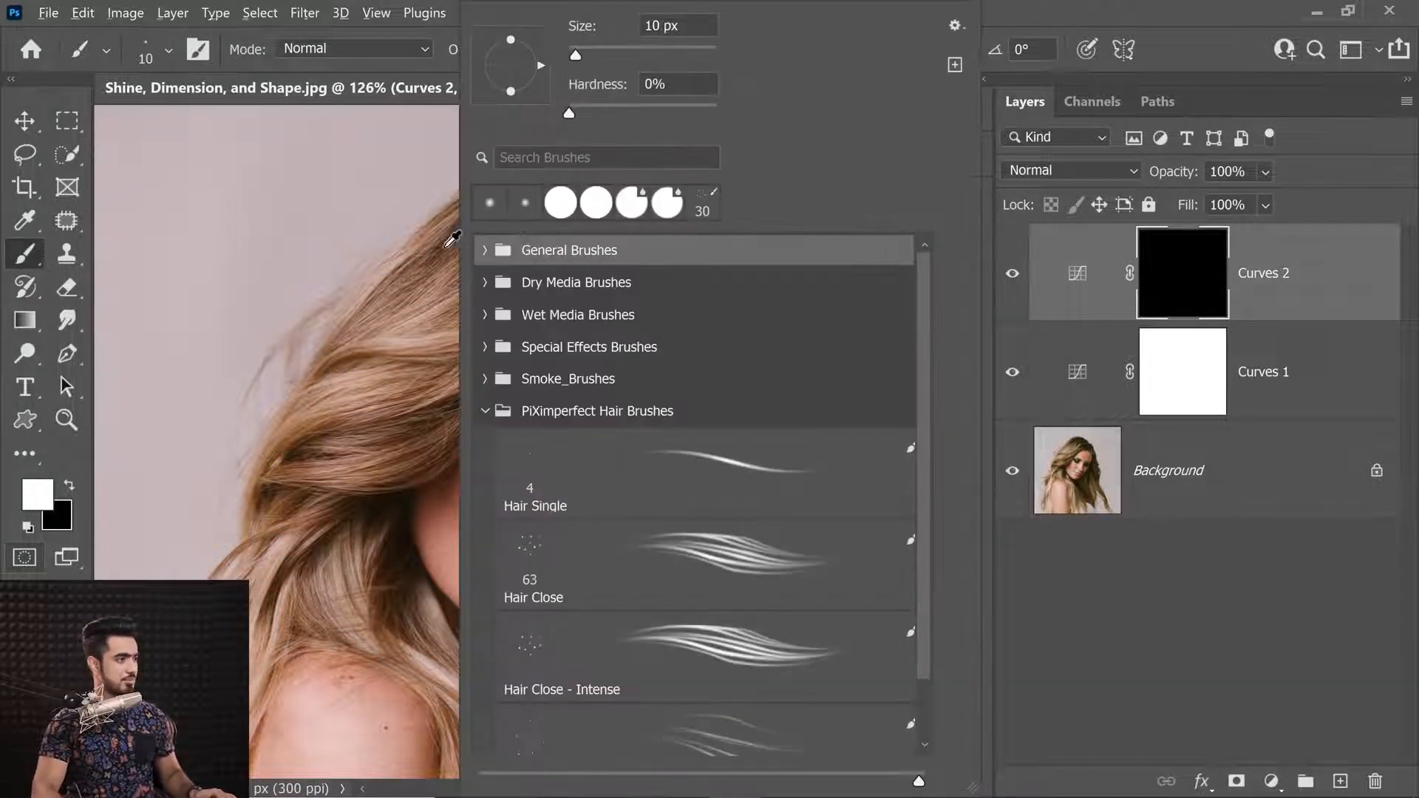
click(153, 54)
click(154, 53)
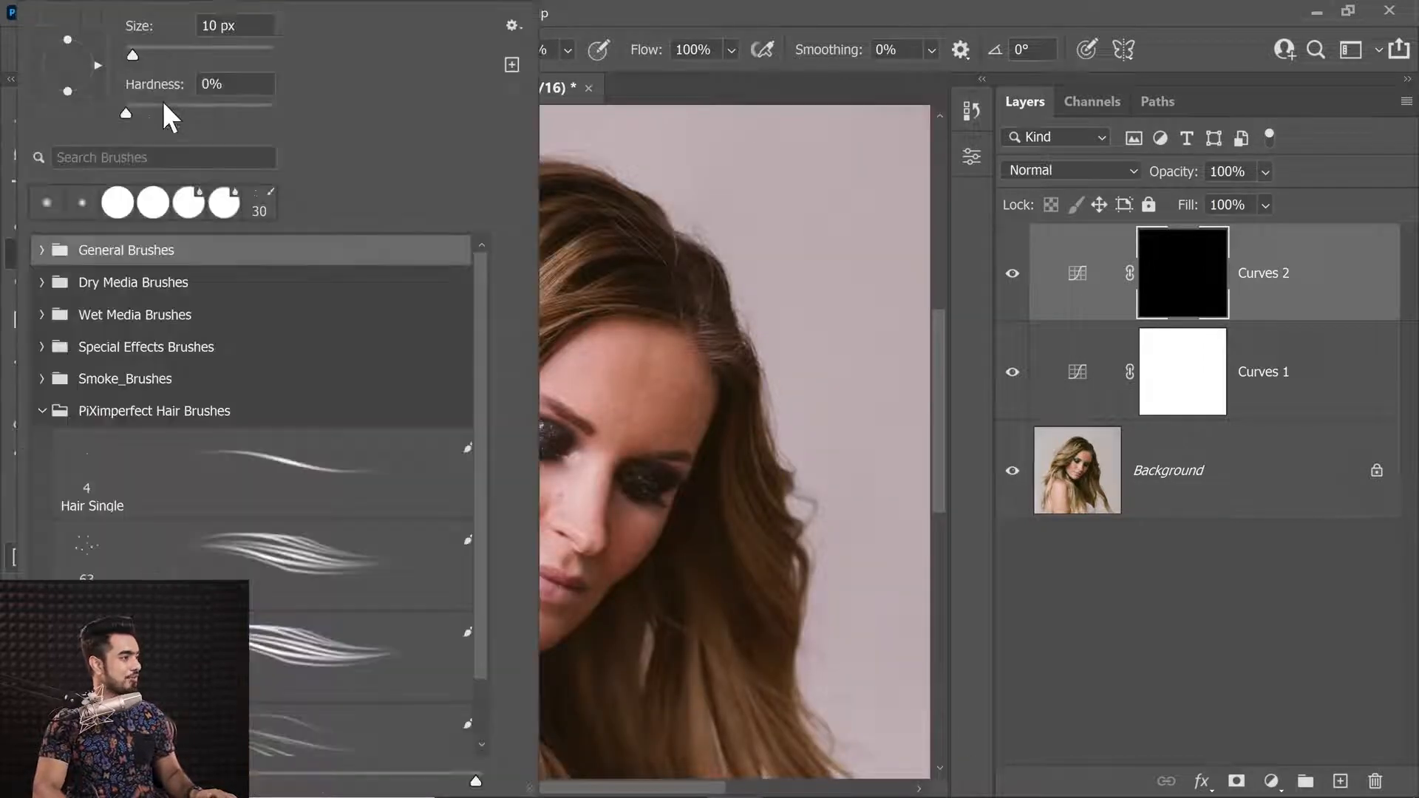
click(42, 250)
click(345, 288)
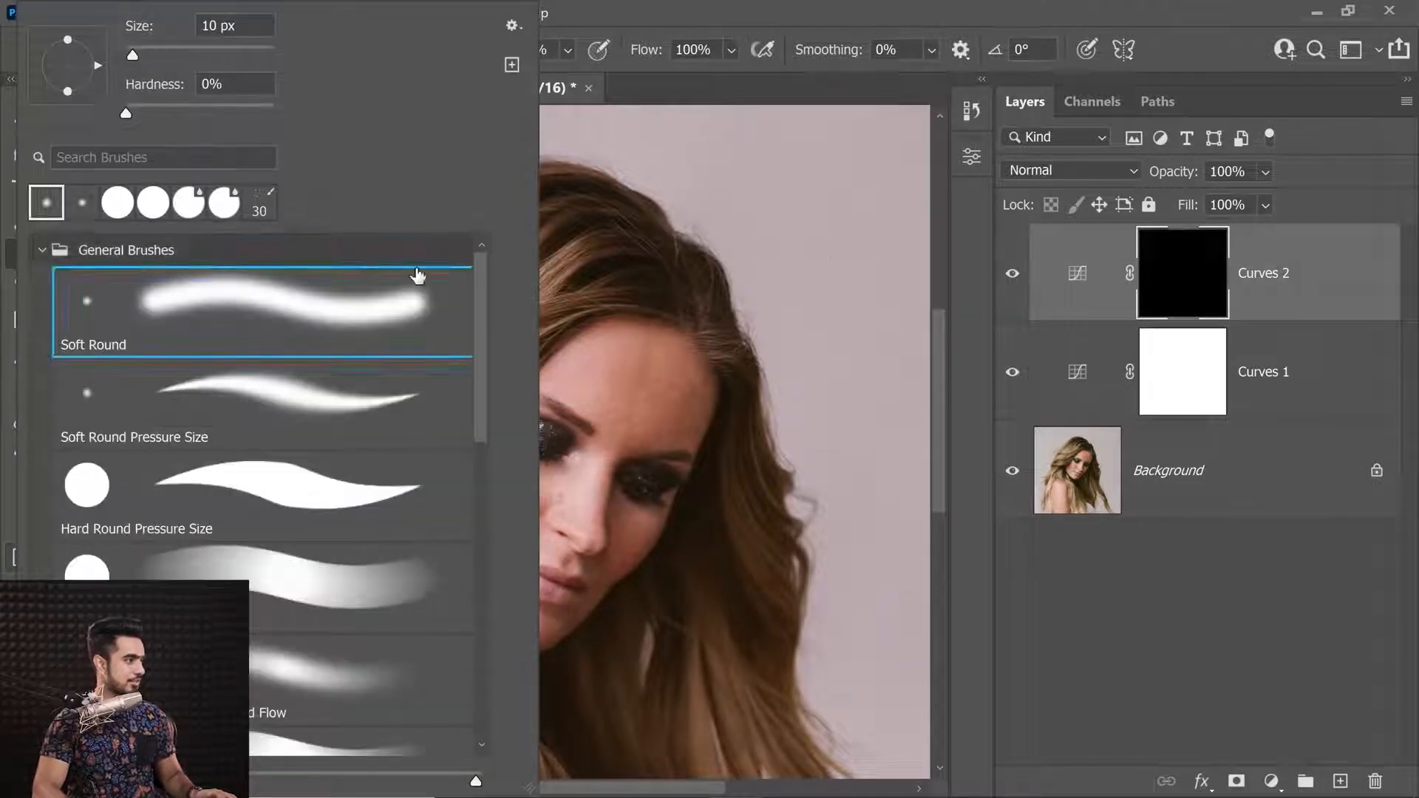
click(808, 252)
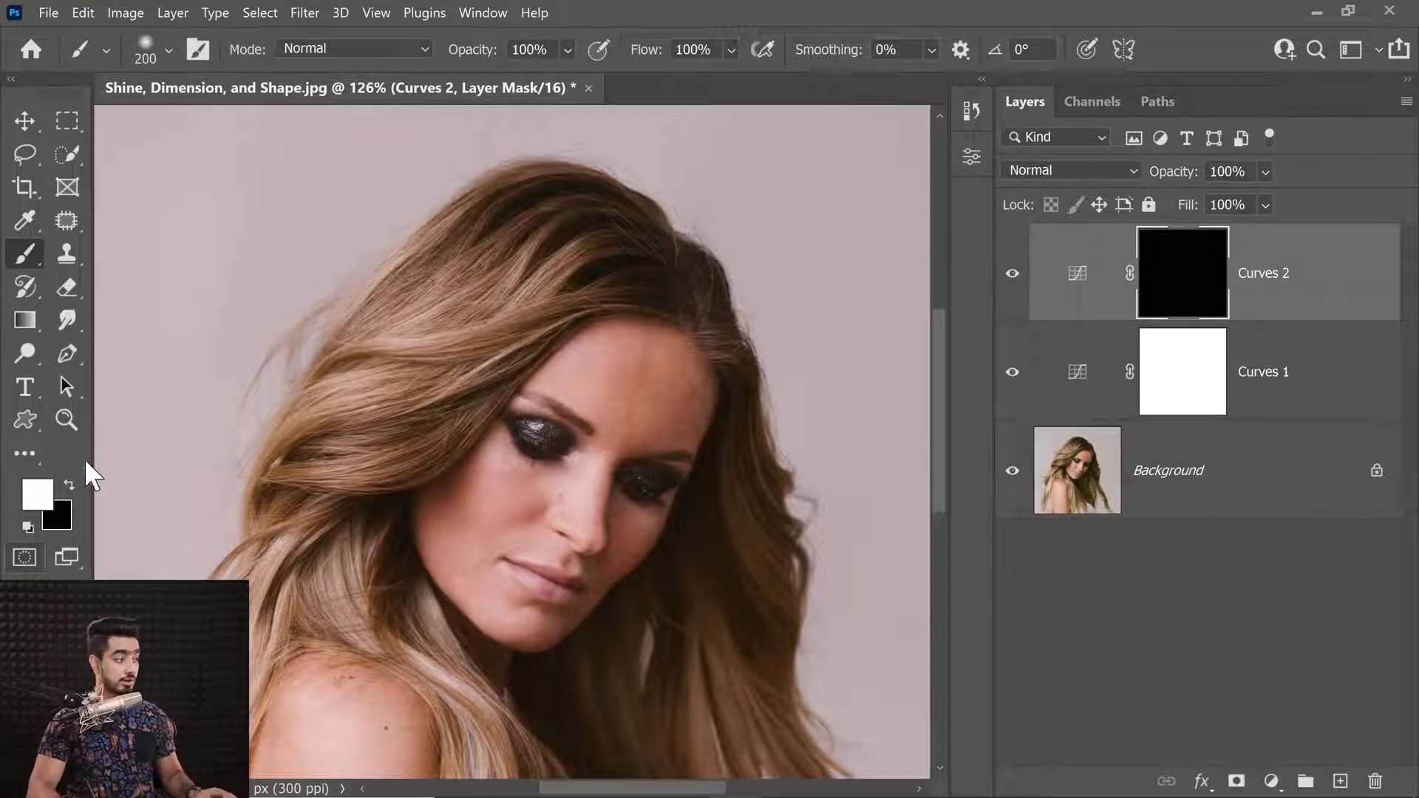
Step: Dab white on Curves 2's mask over the left hair waves with 400 and 300 px brushes to add highlights
key(bracketright)
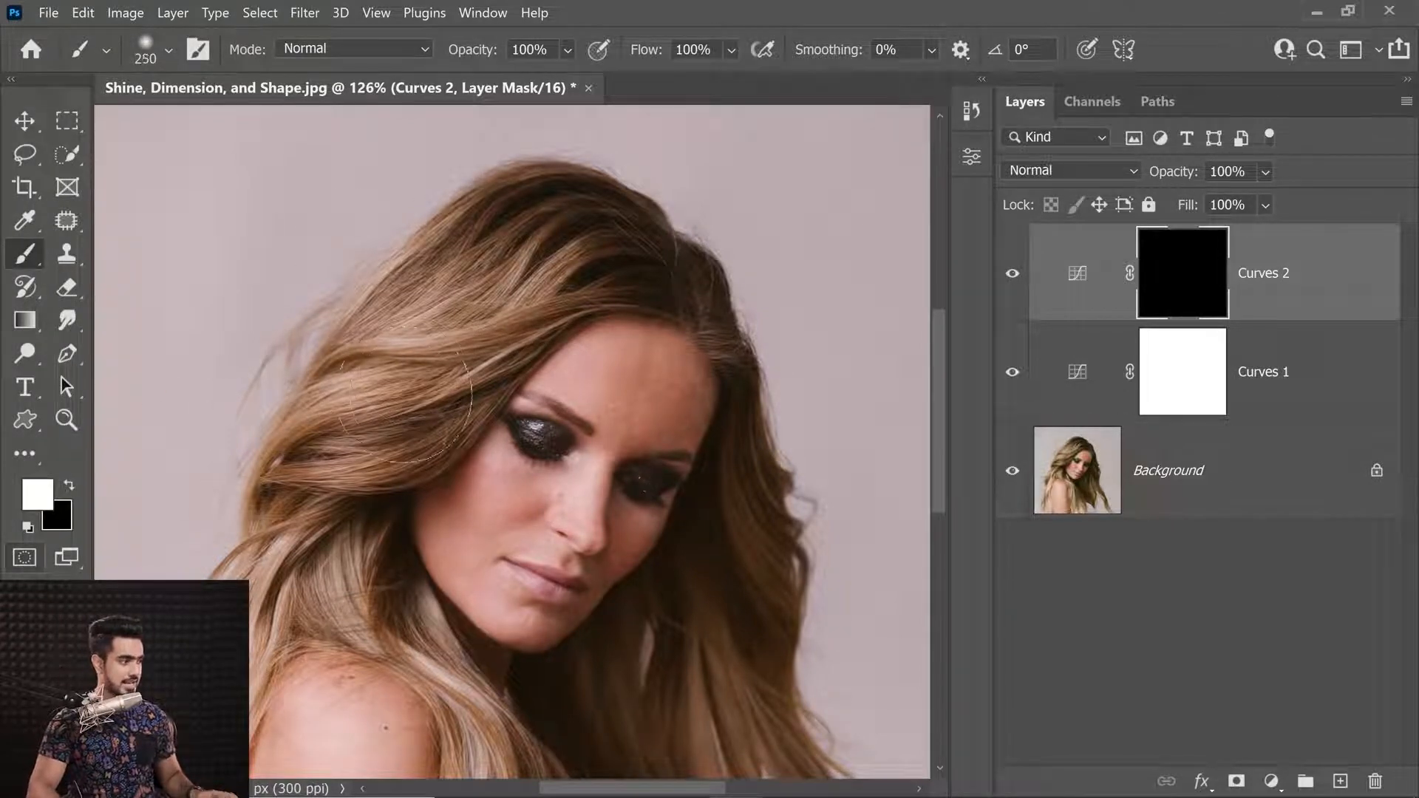
key(bracketright)
key(bracketright)
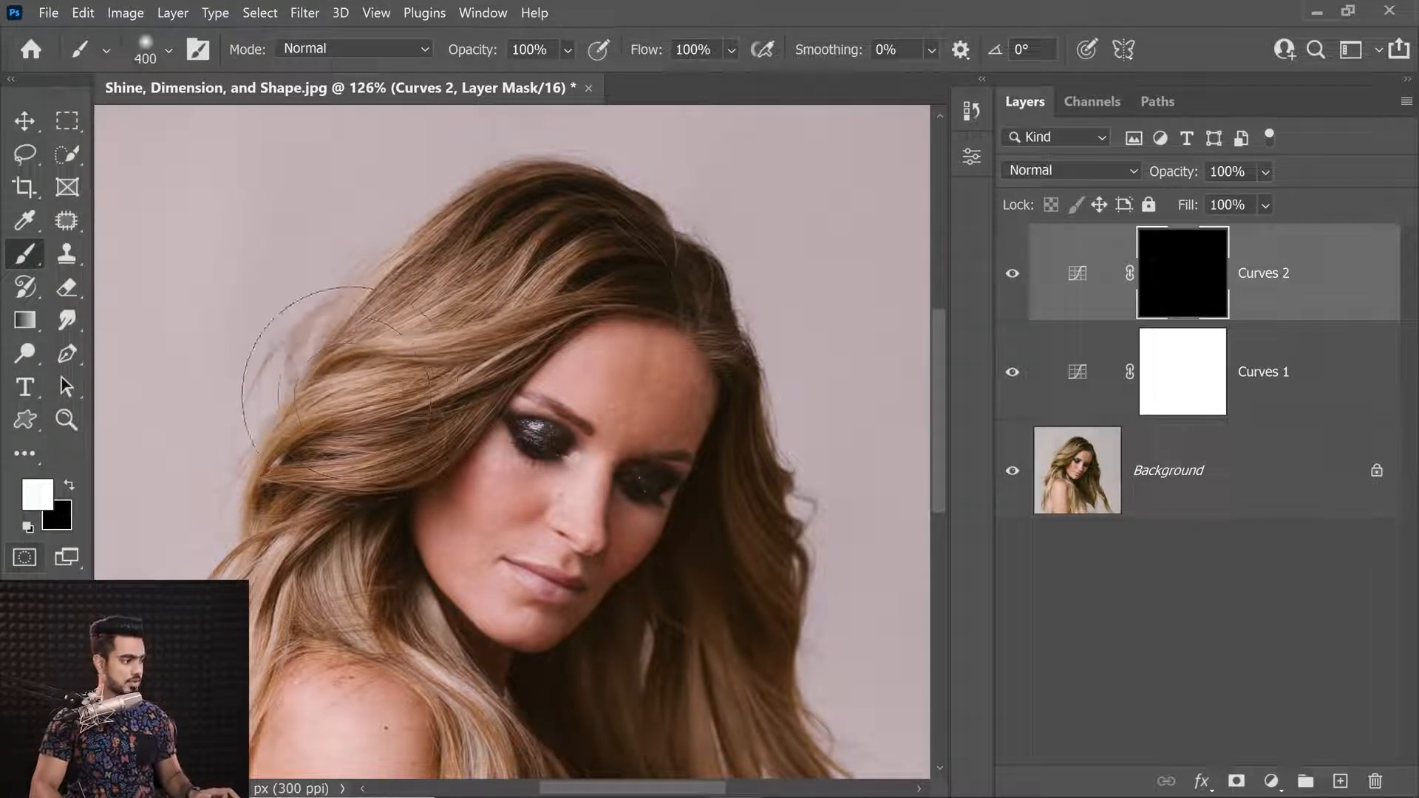
click(349, 382)
key(bracketleft)
key(bracketleft)
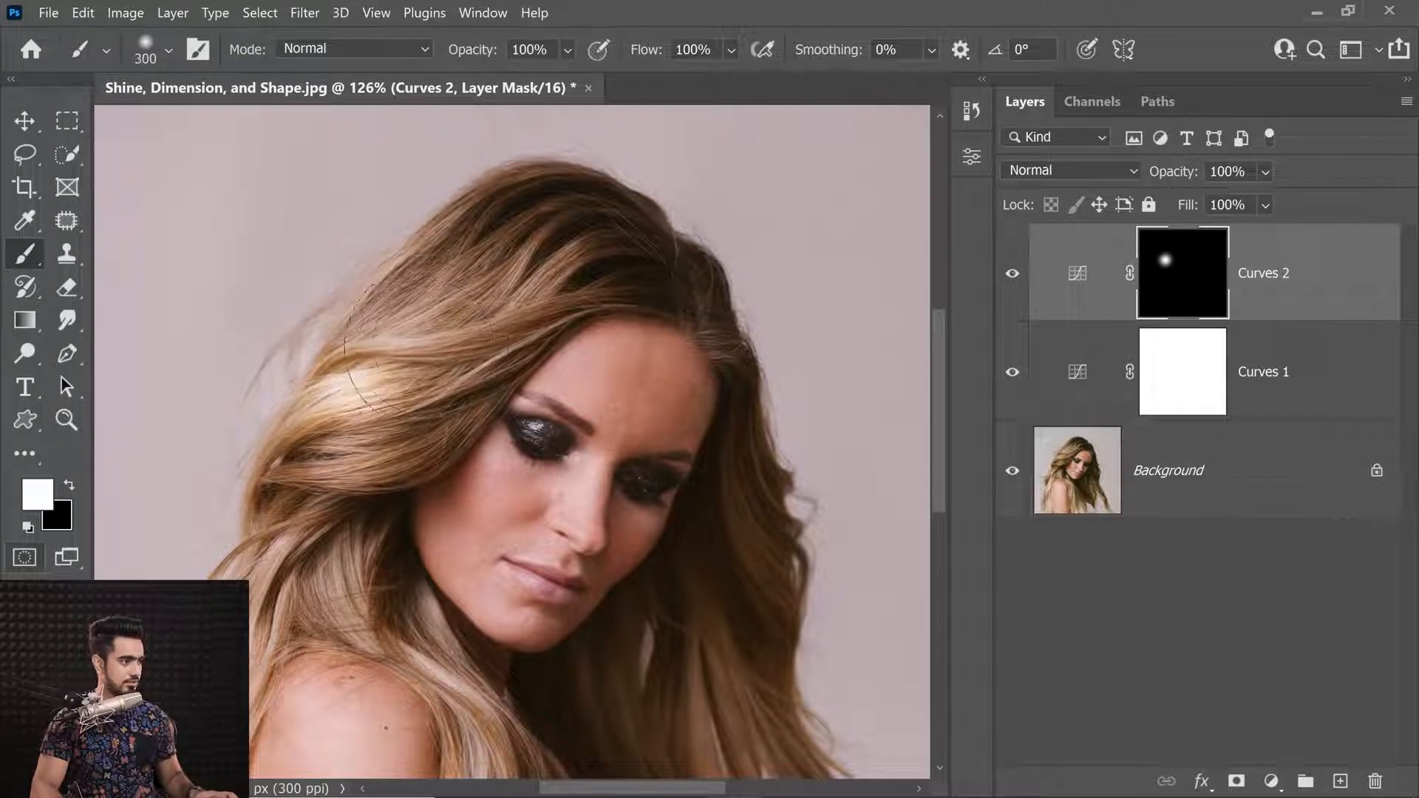
click(426, 335)
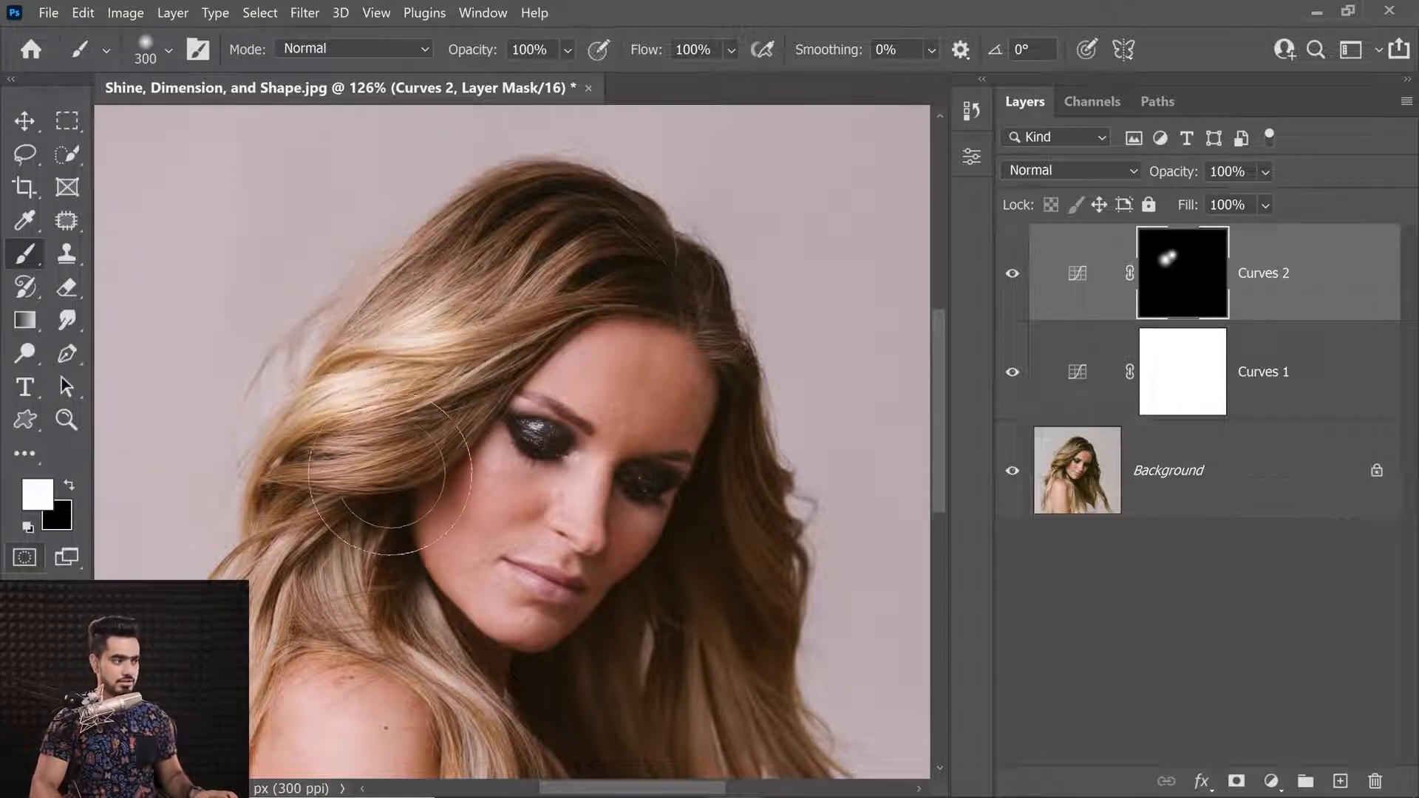
drag(362, 477, 354, 480)
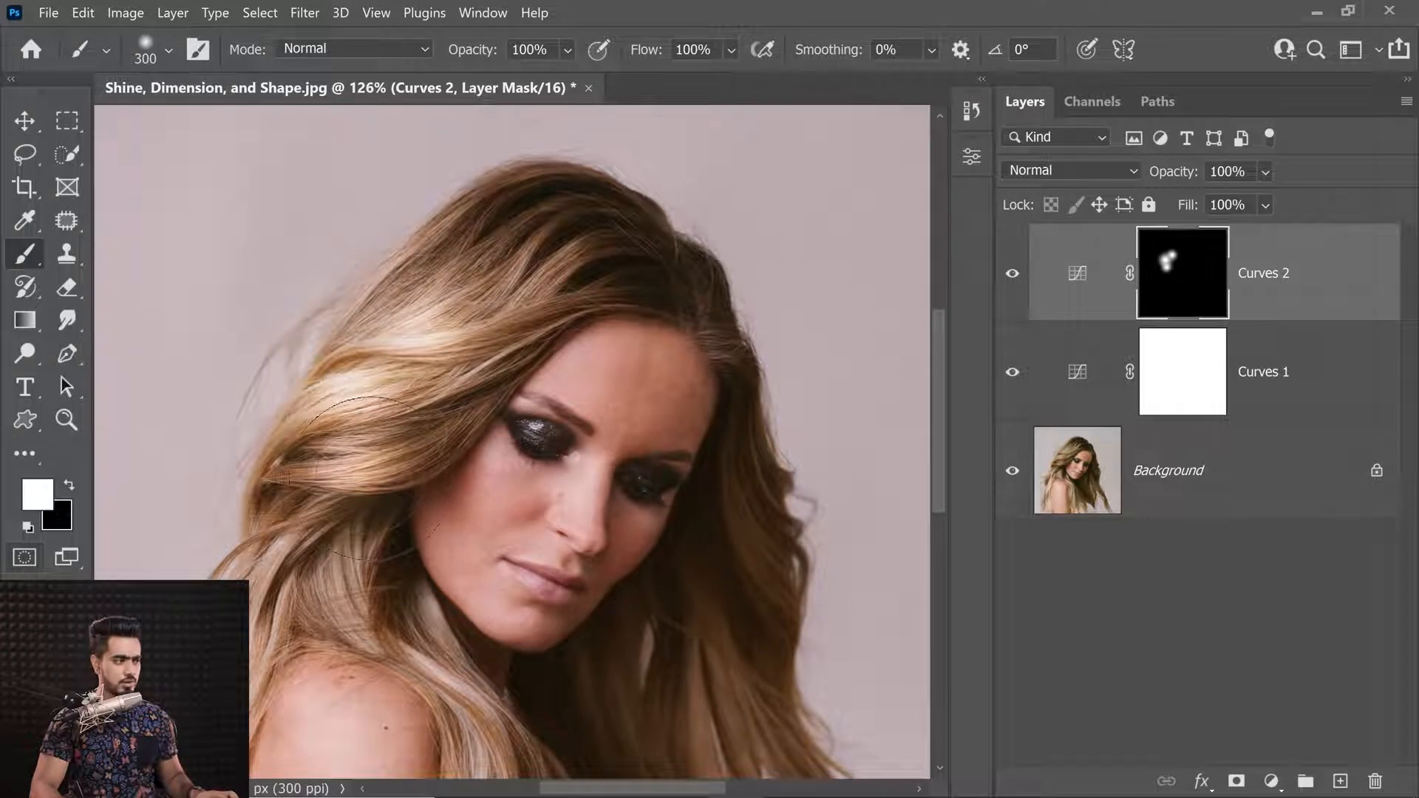
Step: Paint white highlights on Curves 2's mask over the lower right hair lengths with a 300 px brush
drag(333, 558, 385, 425)
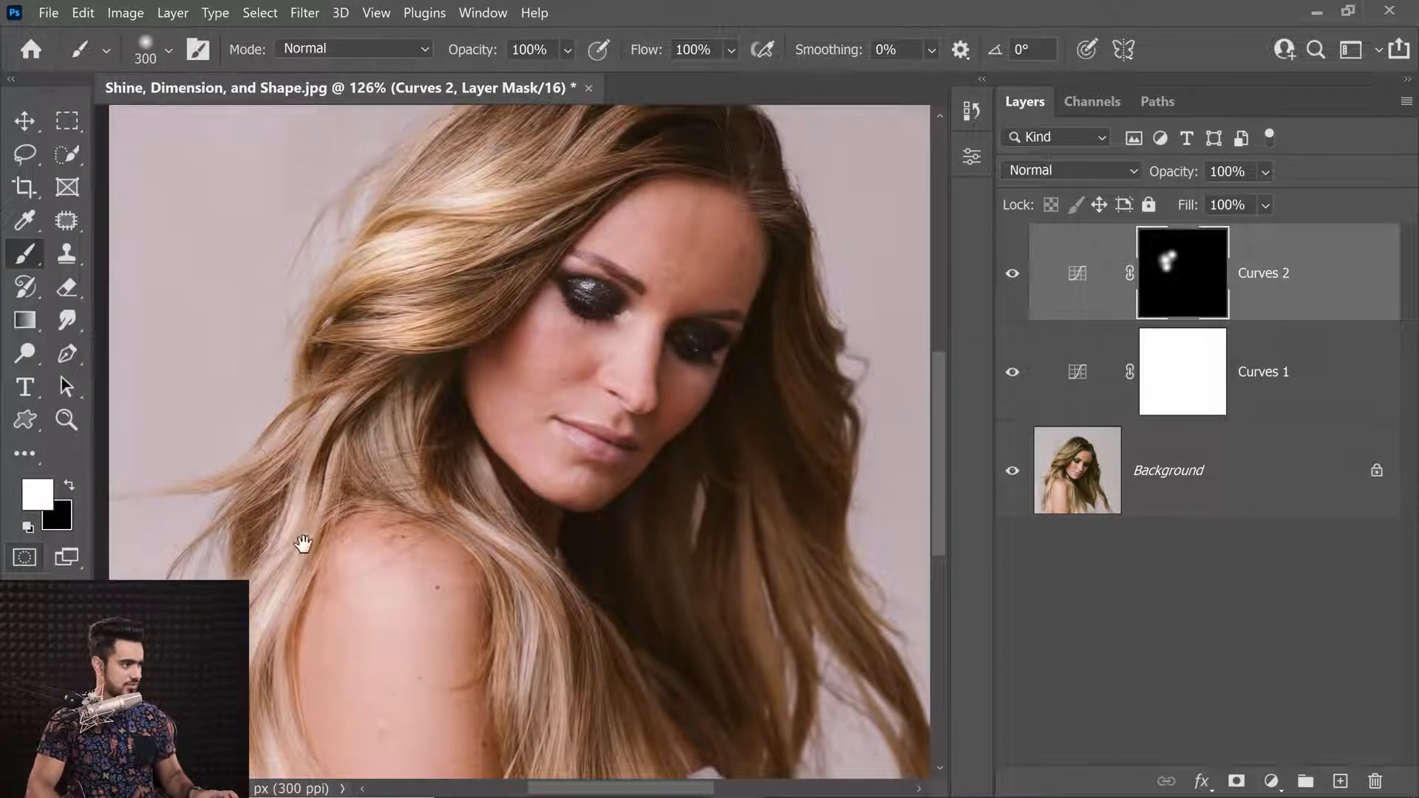
drag(302, 553, 307, 497)
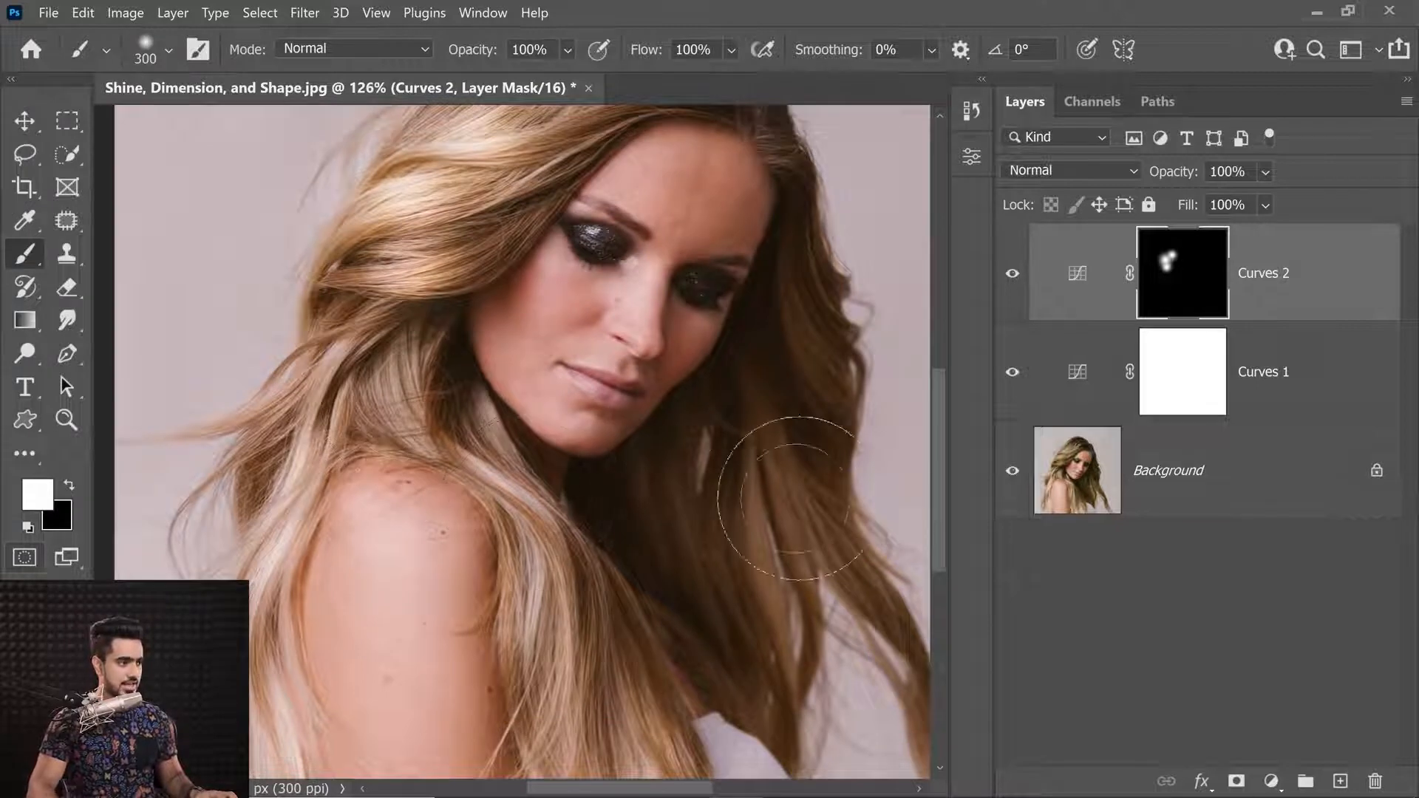
drag(786, 485, 747, 513)
key(bracketright)
key(bracketleft)
click(706, 588)
drag(760, 549, 776, 522)
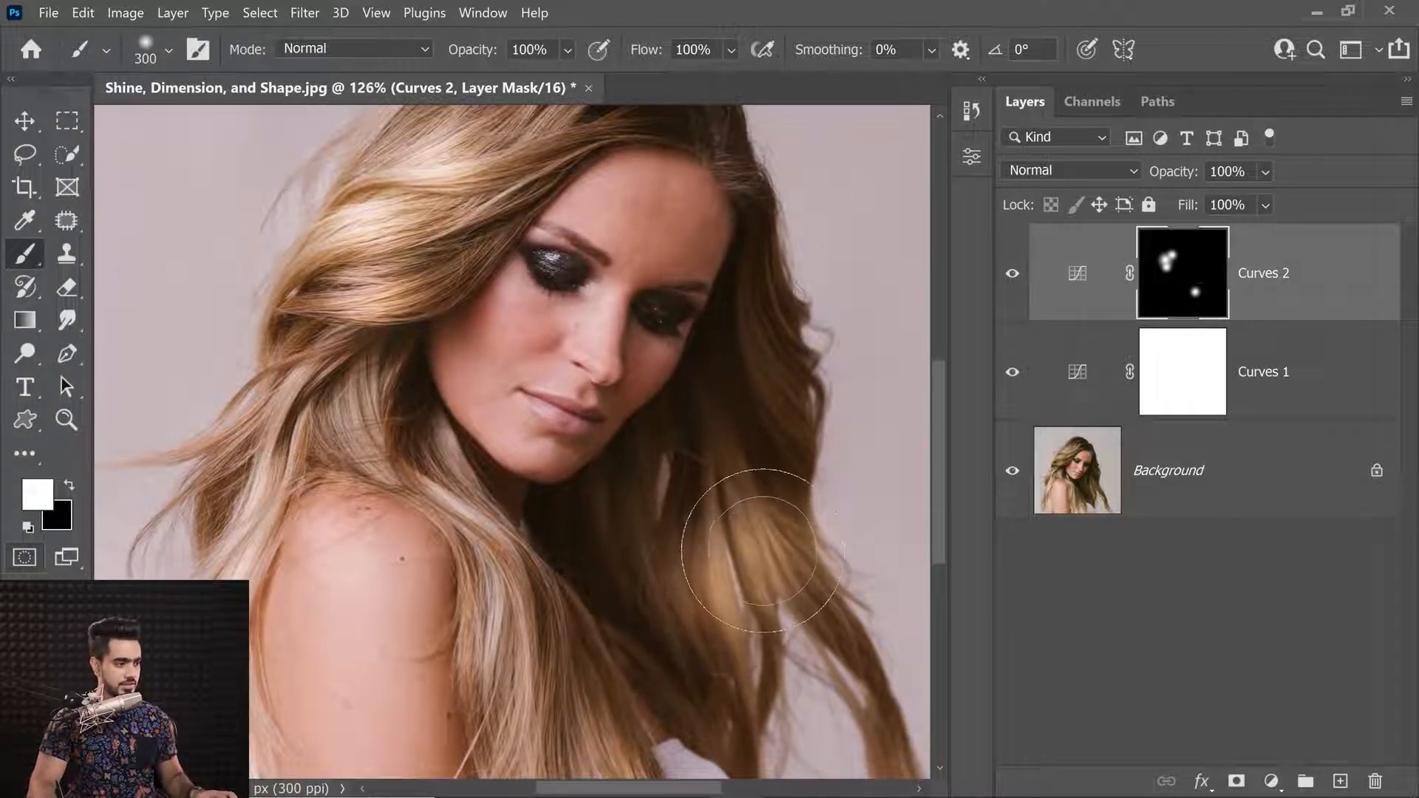
mouse_move(814, 460)
mouse_down()
mouse_move(753, 474)
mouse_move(716, 539)
mouse_up()
Step: Brighten the strands on the crown by painting white on Curves 2's mask with 250 and 200 px brushes
drag(620, 361, 691, 477)
key(bracketleft)
click(591, 350)
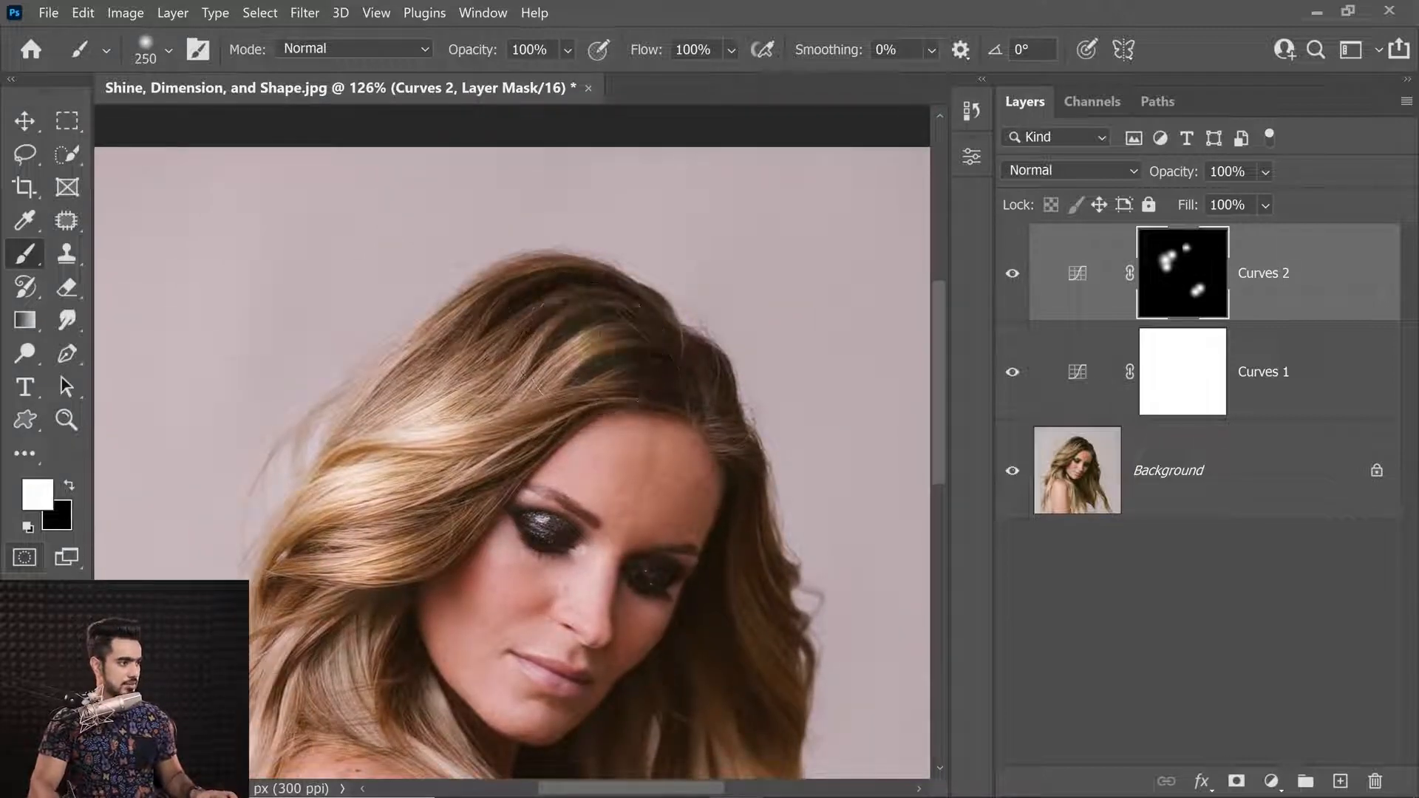
key(bracketleft)
mouse_move(532, 334)
mouse_down()
mouse_move(473, 322)
mouse_move(511, 332)
mouse_move(464, 287)
mouse_up()
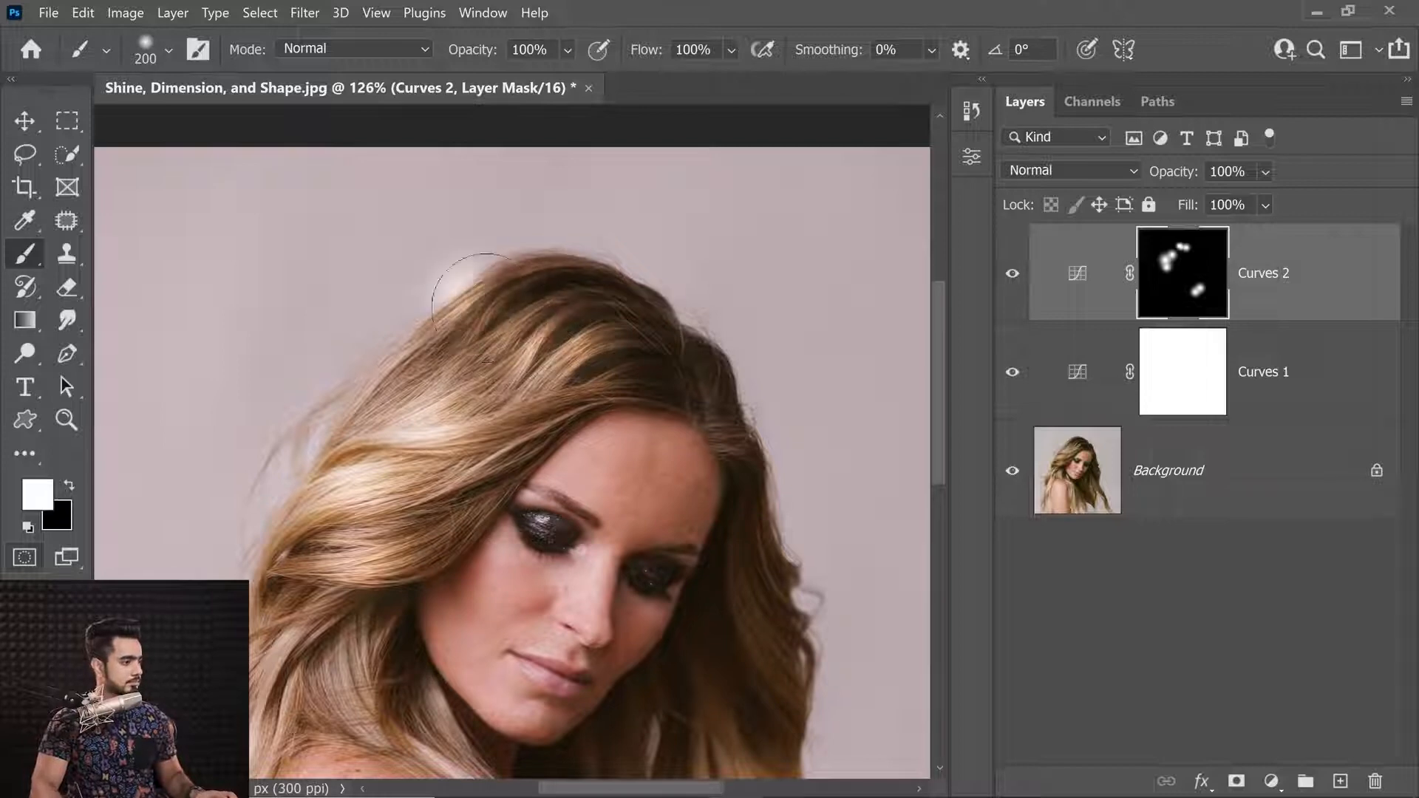
drag(540, 497, 580, 322)
drag(465, 468, 584, 288)
drag(547, 475, 521, 384)
drag(611, 384, 517, 441)
Step: Add a broad highlight on the hair below the chin with one 700 px white dab on Curves 2's mask
key(bracketright)
key(bracketright)
key(bracketright)
key(bracketright)
key(bracketright)
key(bracketright)
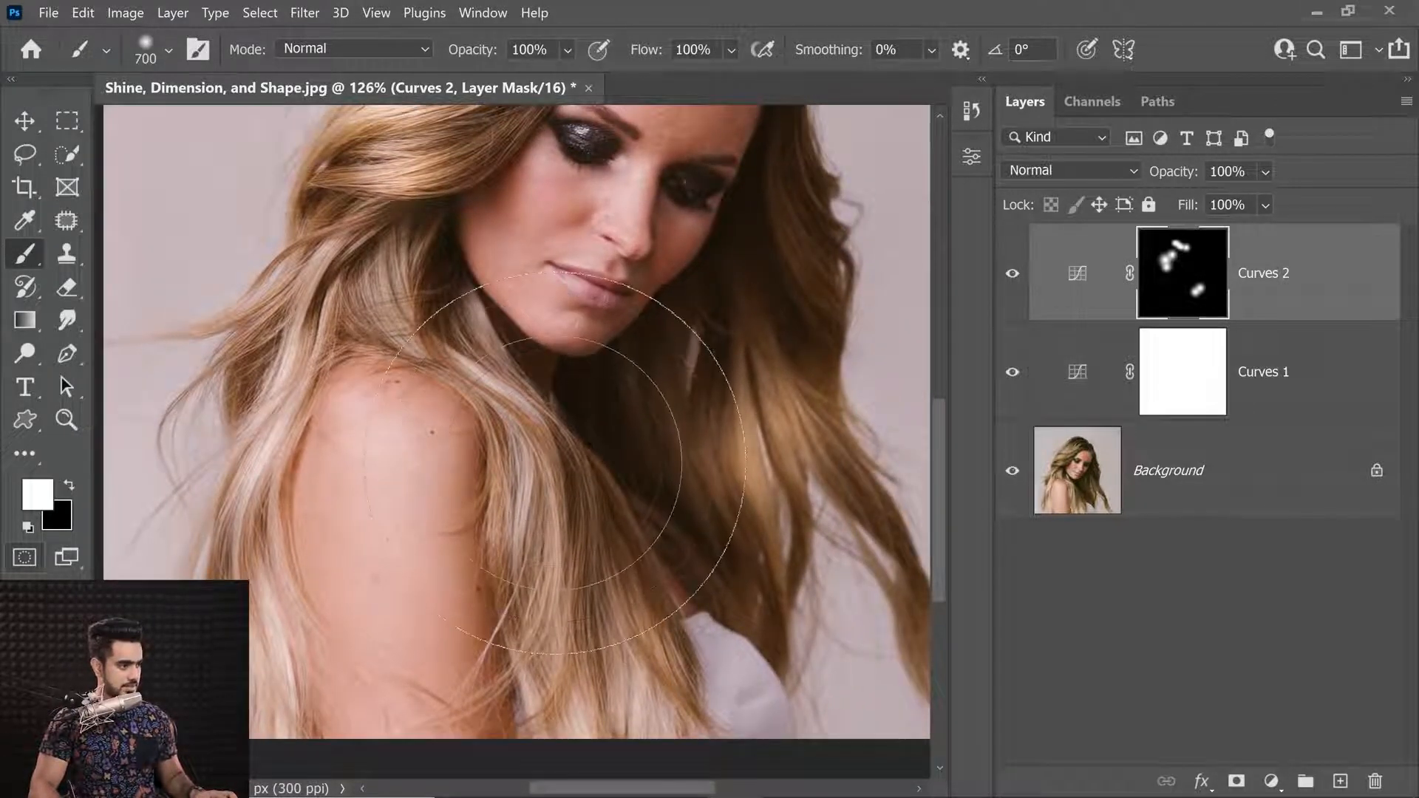
click(562, 470)
Step: Highlight the hair beside the right side of the face with a 300 px white dab on Curves 2's mask
mouse_move(624, 228)
mouse_down()
mouse_move(557, 440)
mouse_move(570, 513)
mouse_up()
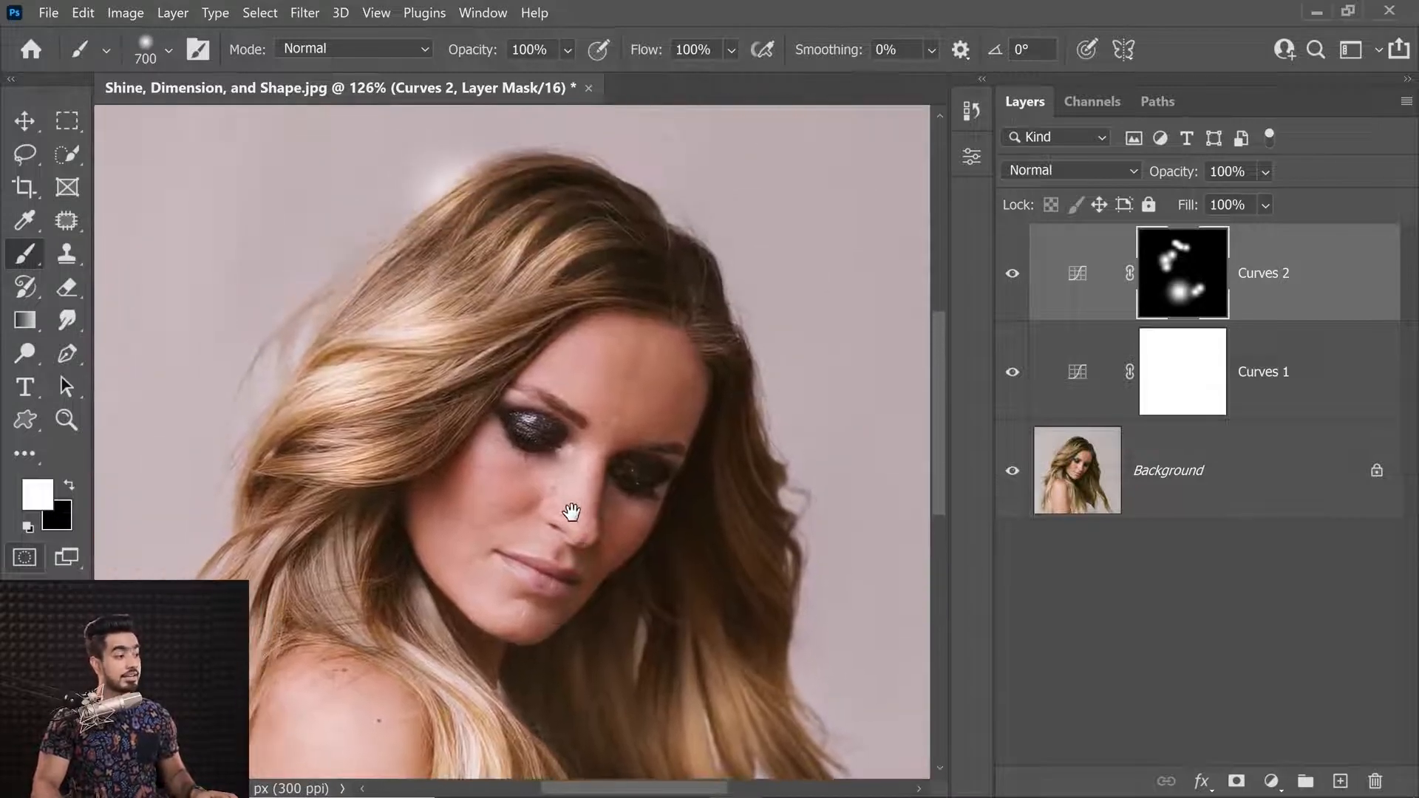
key(bracketleft)
key(bracketleft)
key(bracketleft)
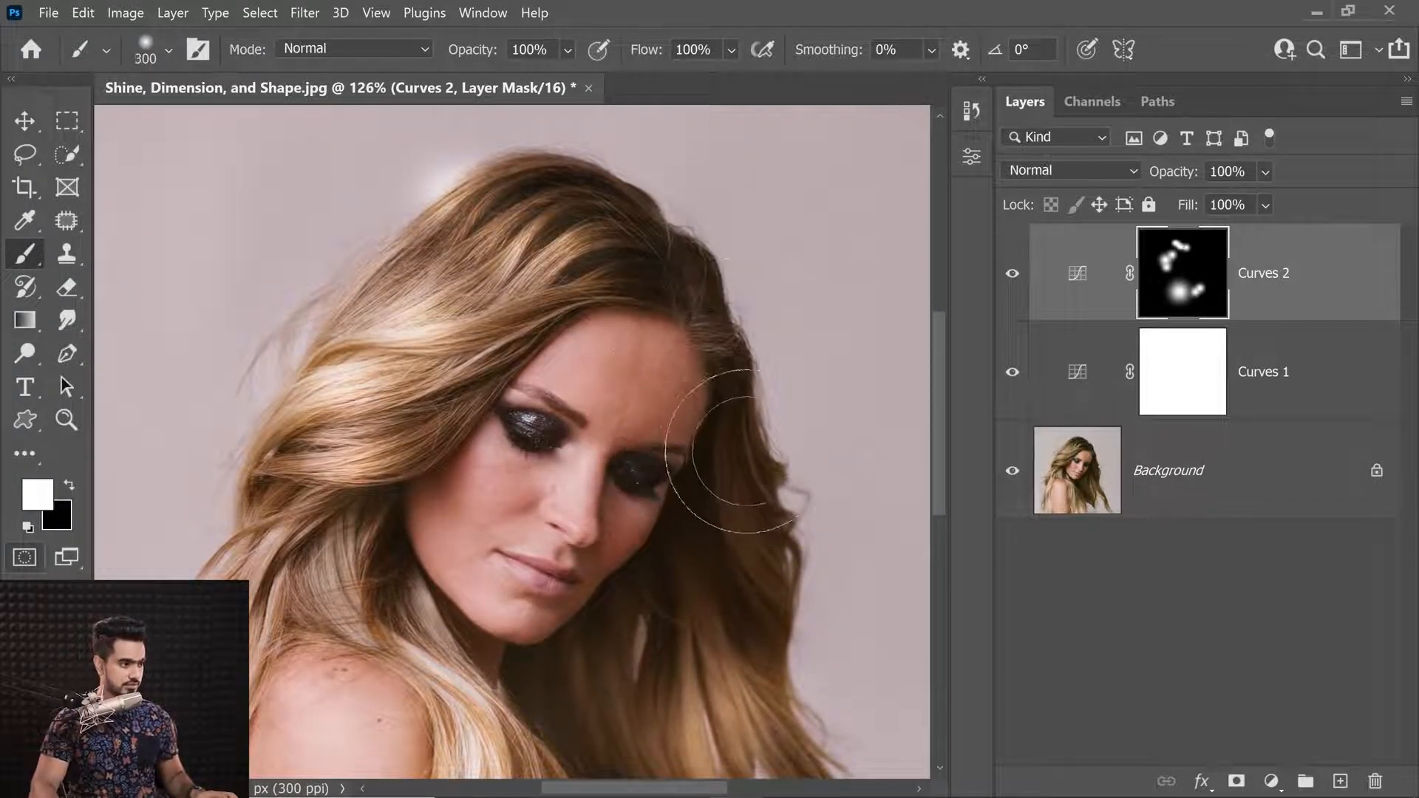
click(743, 470)
Step: Switch to black and mask out the brightening spilling onto the background beside the crown, using progressively smaller brushes
mouse_move(675, 564)
mouse_down()
mouse_move(706, 343)
mouse_move(712, 489)
mouse_move(795, 776)
mouse_up()
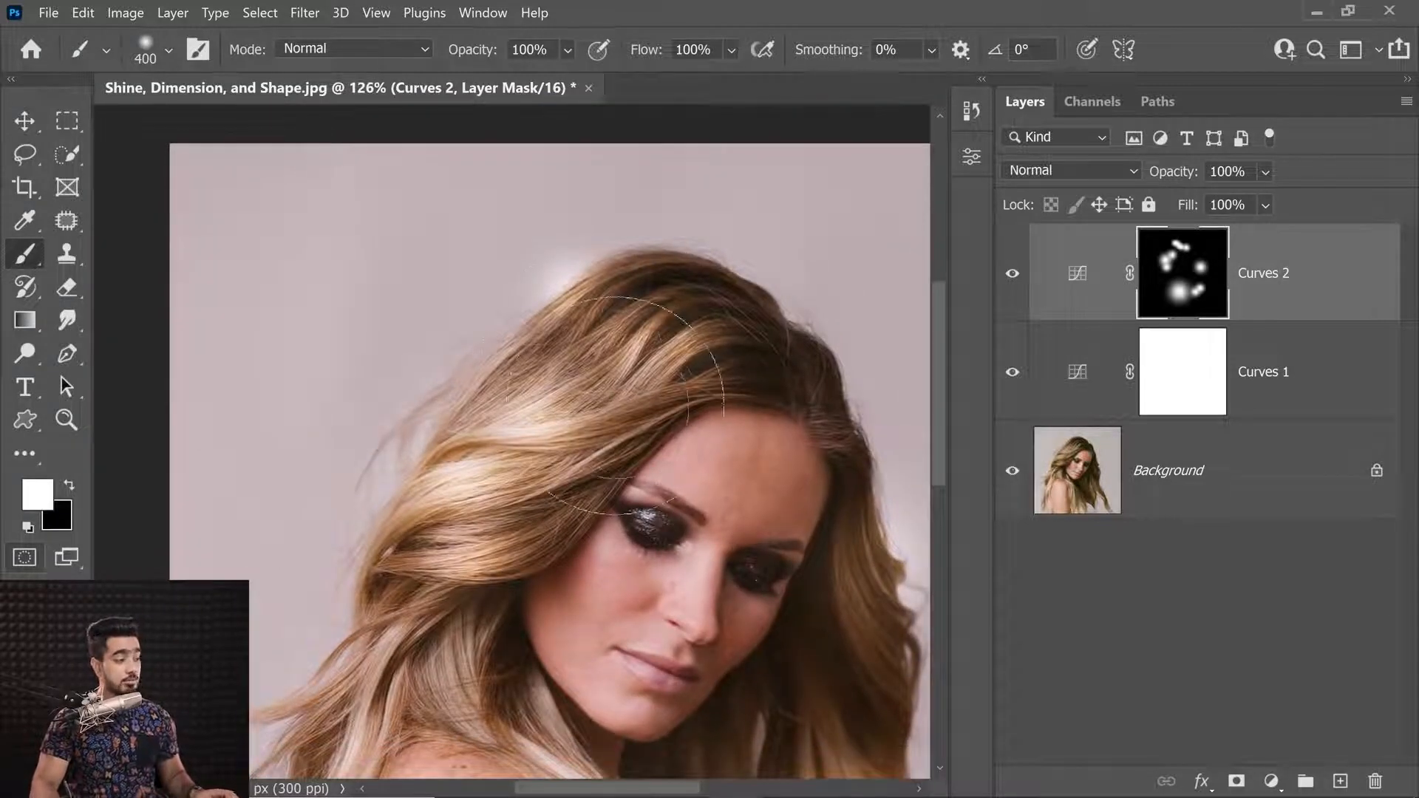
key(x)
key(bracketleft)
key(bracketleft)
key(bracketleft)
key(bracketleft)
key(bracketleft)
drag(516, 316, 577, 298)
drag(576, 298, 481, 437)
key(bracketleft)
key(bracketleft)
key(bracketleft)
key(bracketleft)
key(bracketleft)
key(bracketleft)
mouse_move(508, 347)
mouse_down()
mouse_move(386, 450)
mouse_move(535, 373)
mouse_move(357, 497)
mouse_move(469, 414)
mouse_move(455, 404)
mouse_up()
Step: Set the brush flow to 20% and paint black over the crown's shadow strands with a 20 to 30 px brush
key(bracketleft)
key(bracketleft)
key(bracketleft)
key(bracketleft)
key(bracketleft)
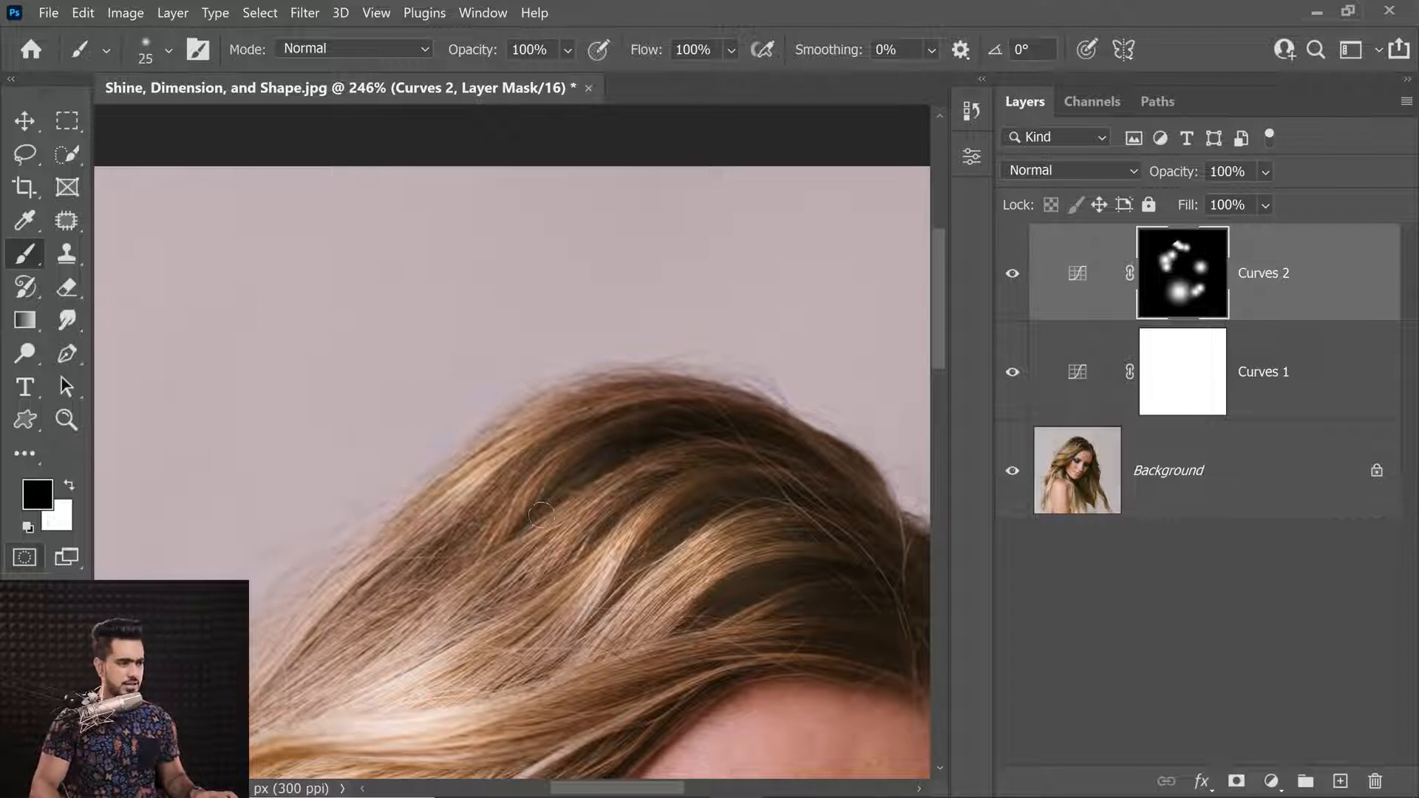
text(2)
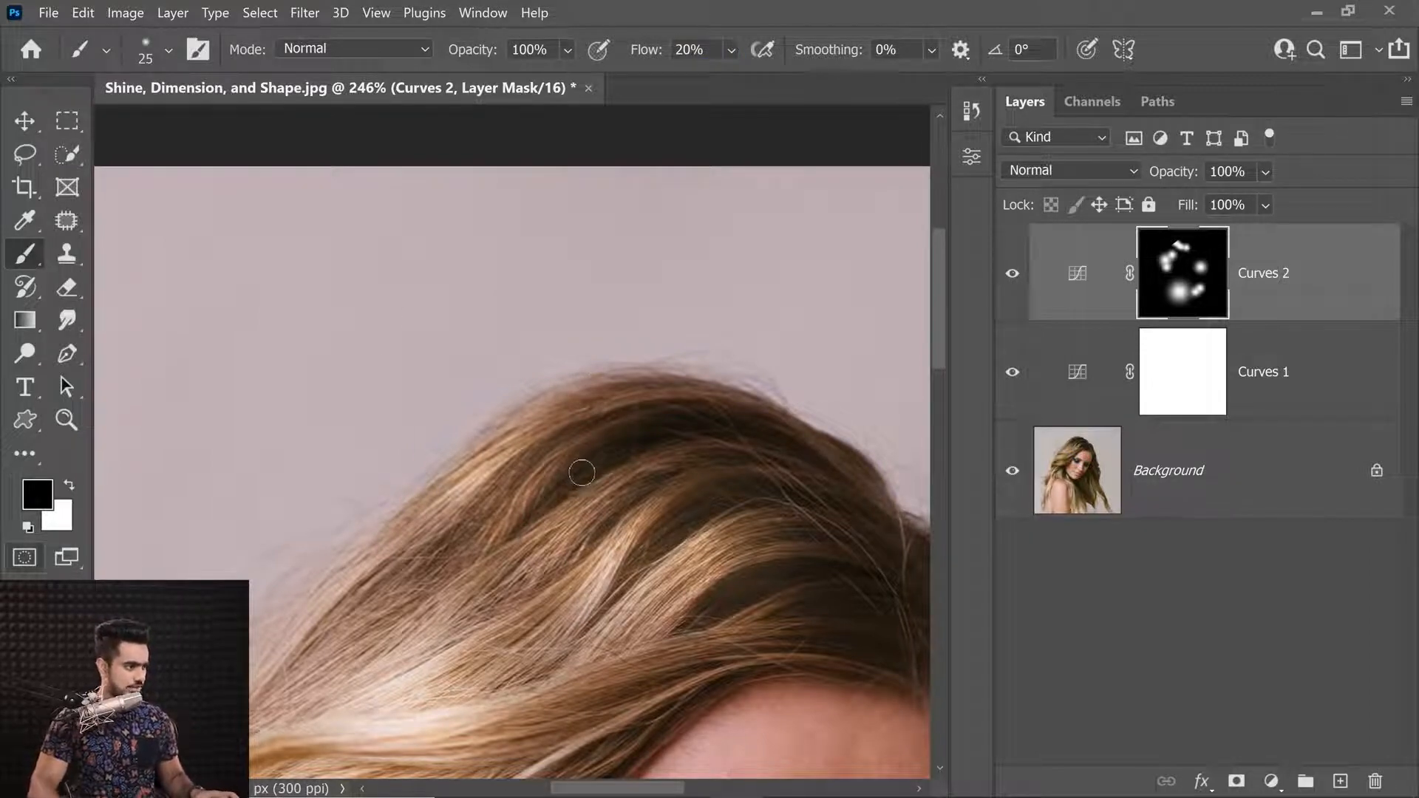
key(bracketright)
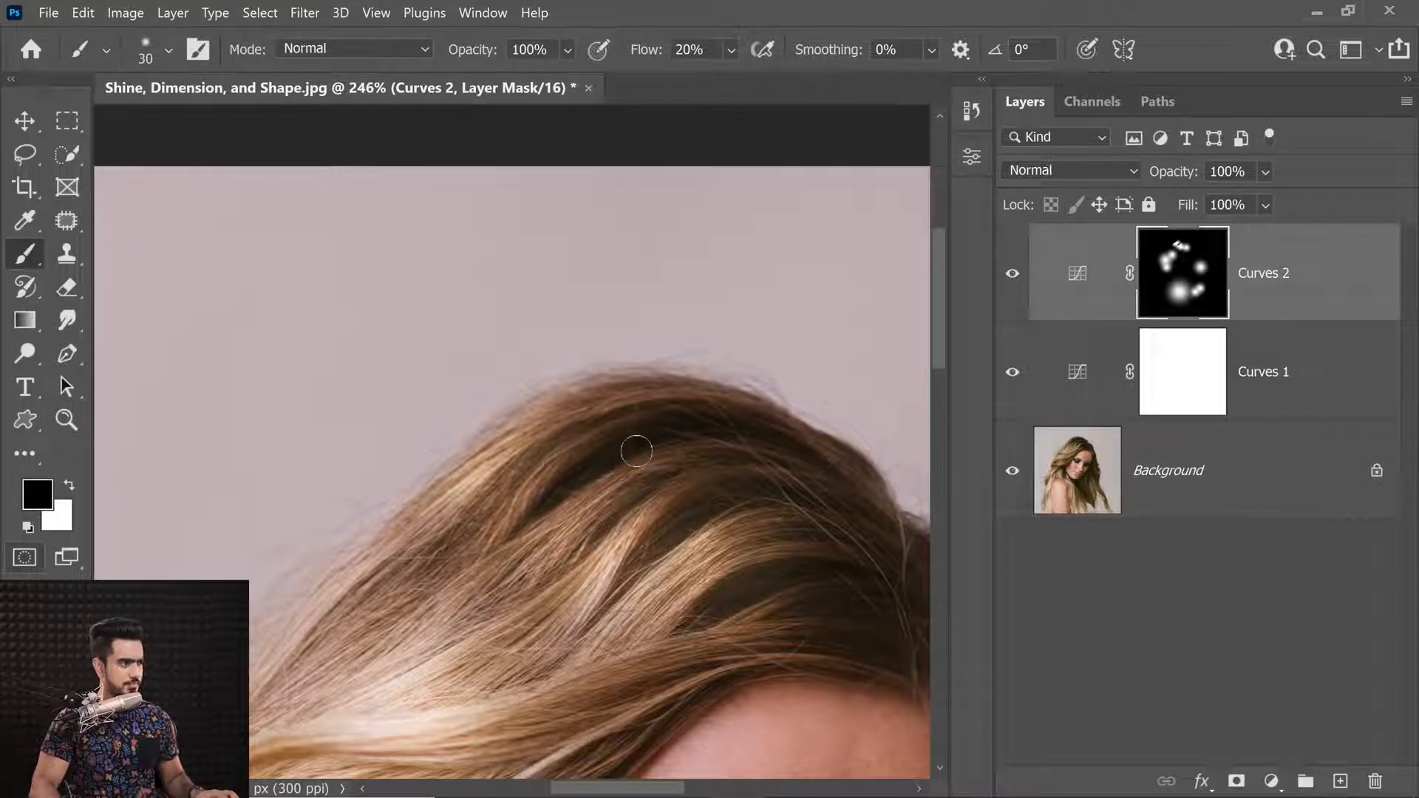
drag(504, 483, 524, 472)
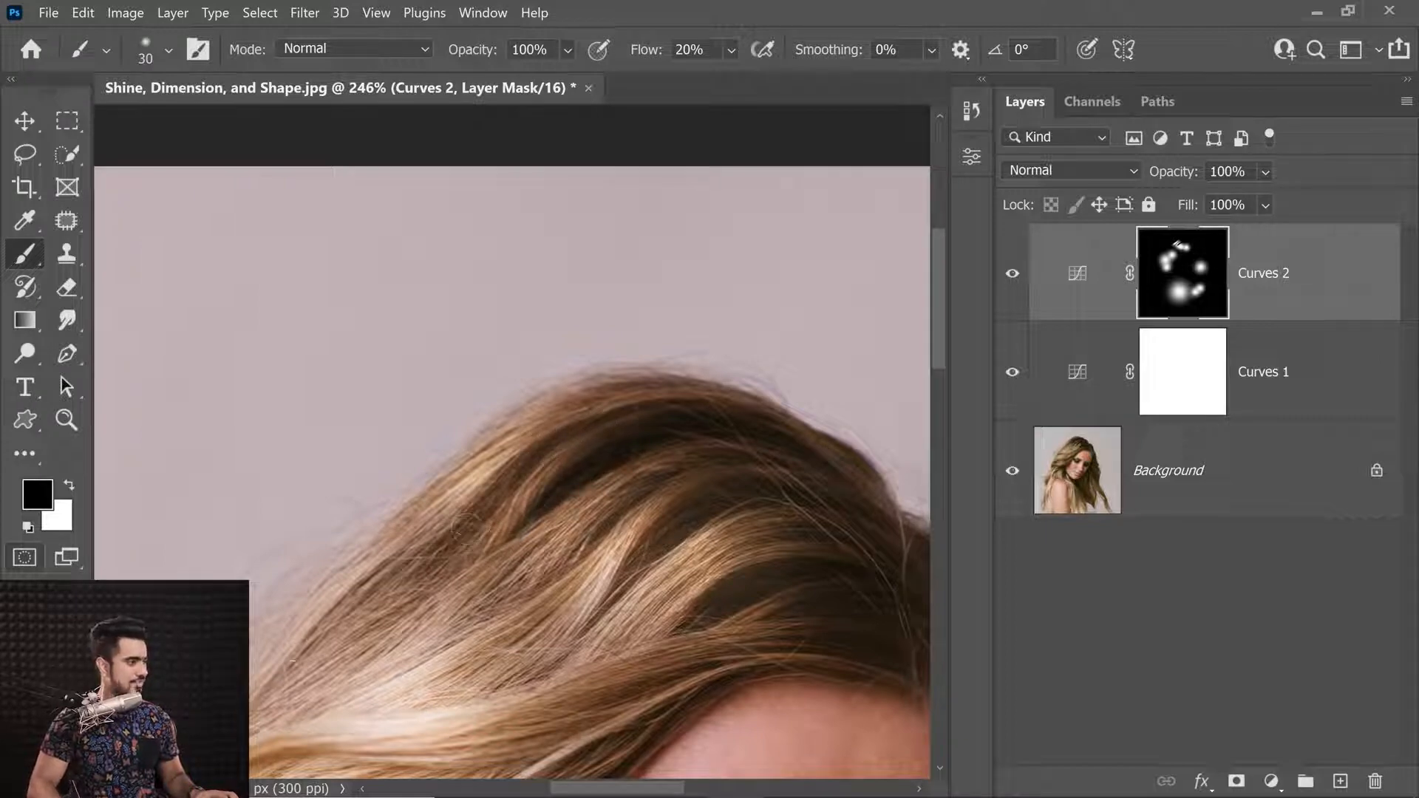
scroll(605, 556, down, 2)
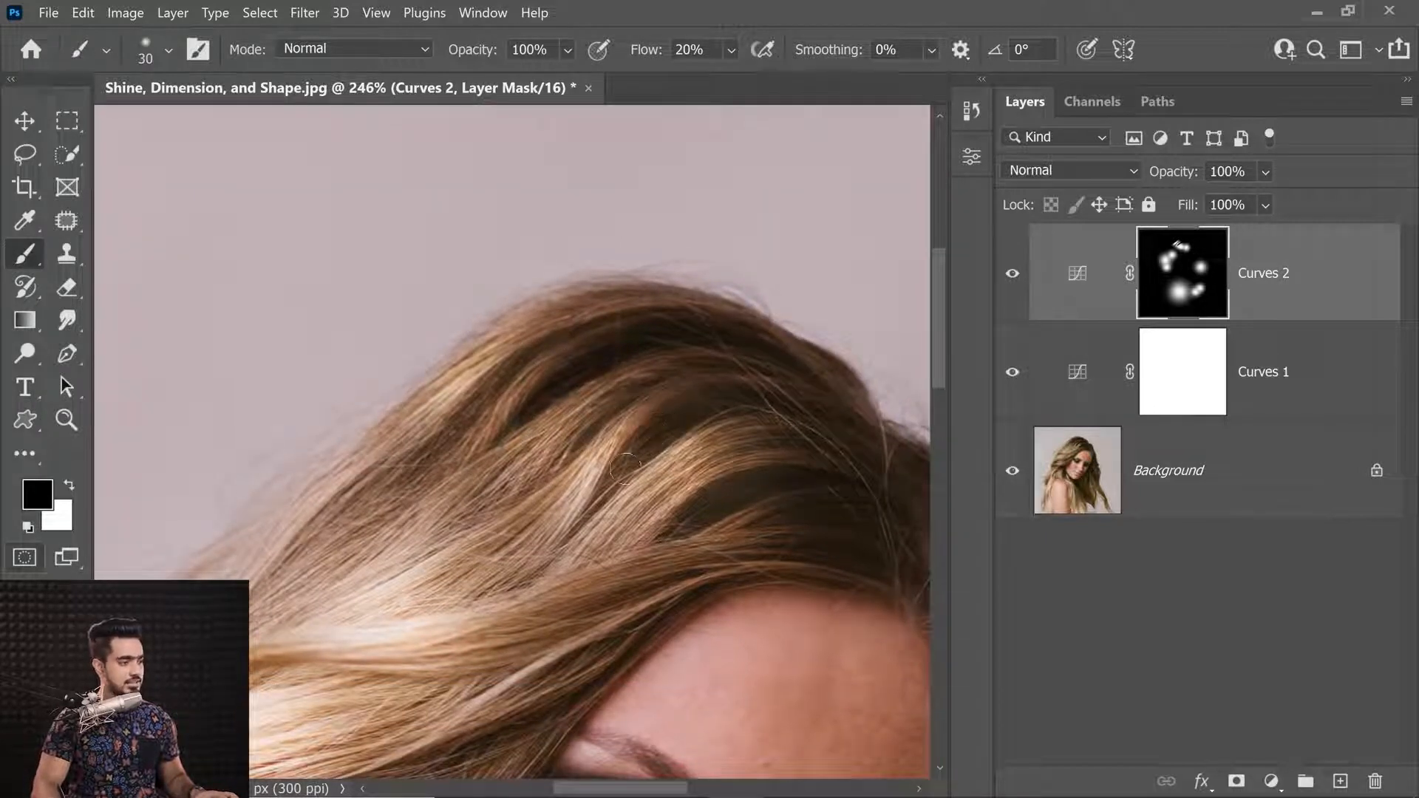
drag(633, 458, 625, 416)
key(bracketleft)
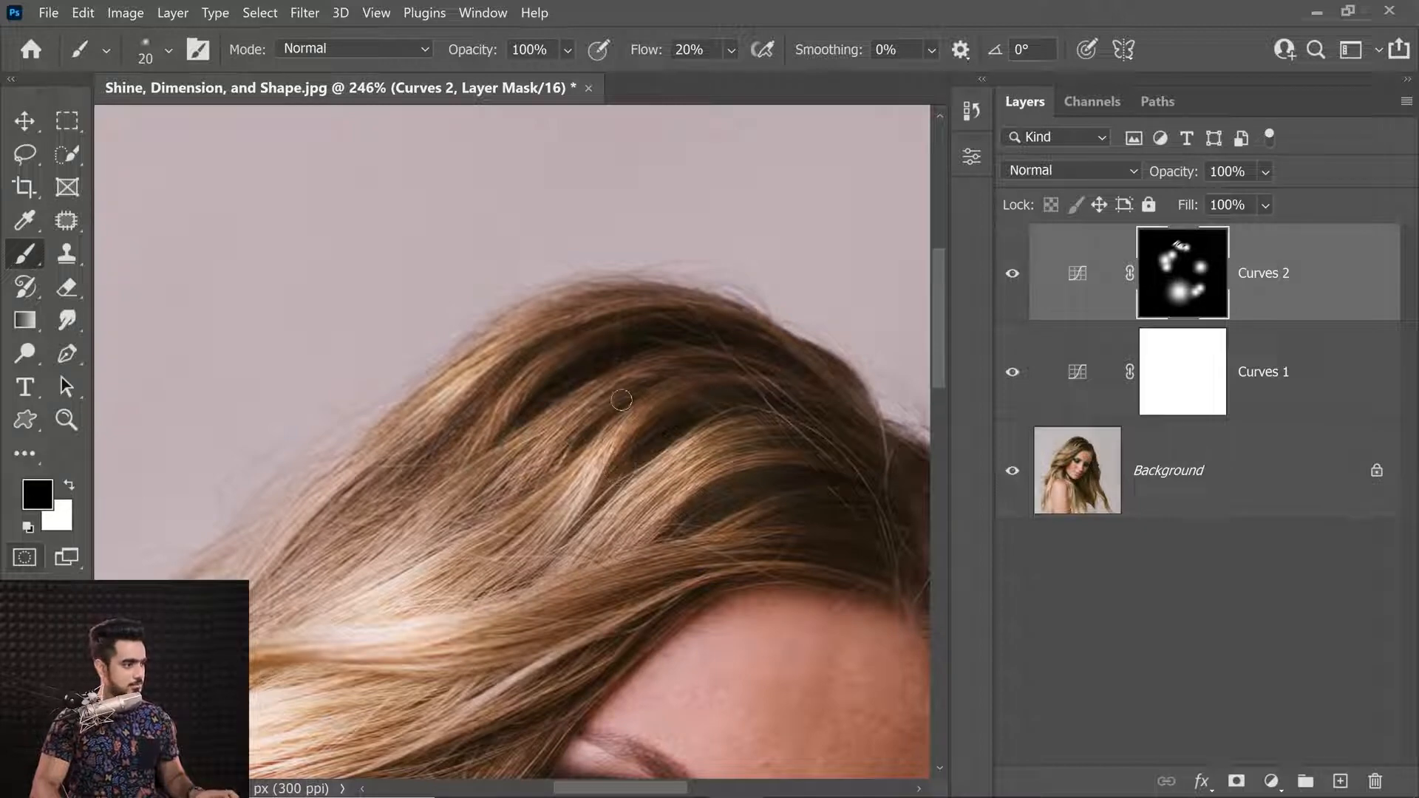
key(ctrl+0)
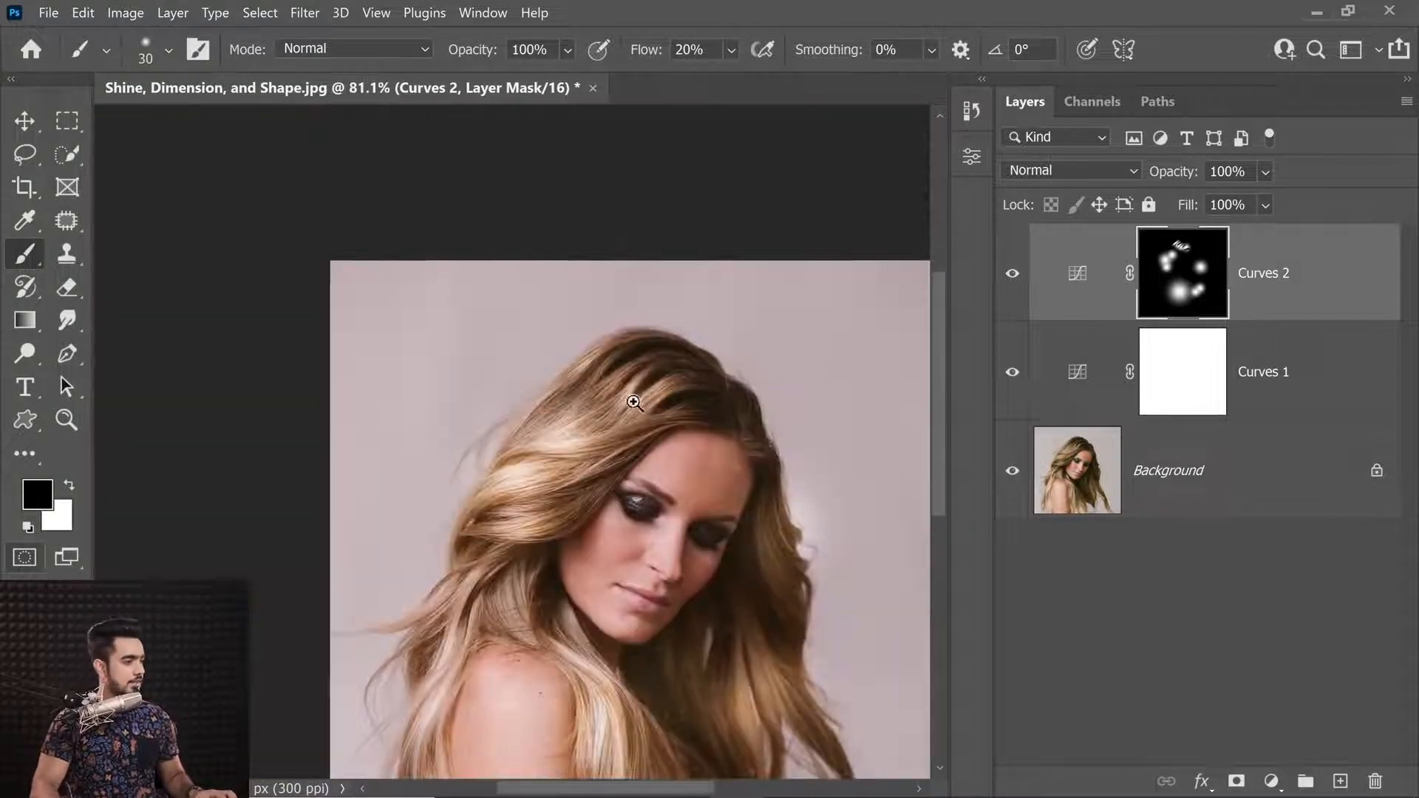
Step: Paint black at 20% flow over the shadow strands in the remaining brightened locks on Curves 2's mask, with a 45 to 70 px brush
scroll(633, 397, up, 4)
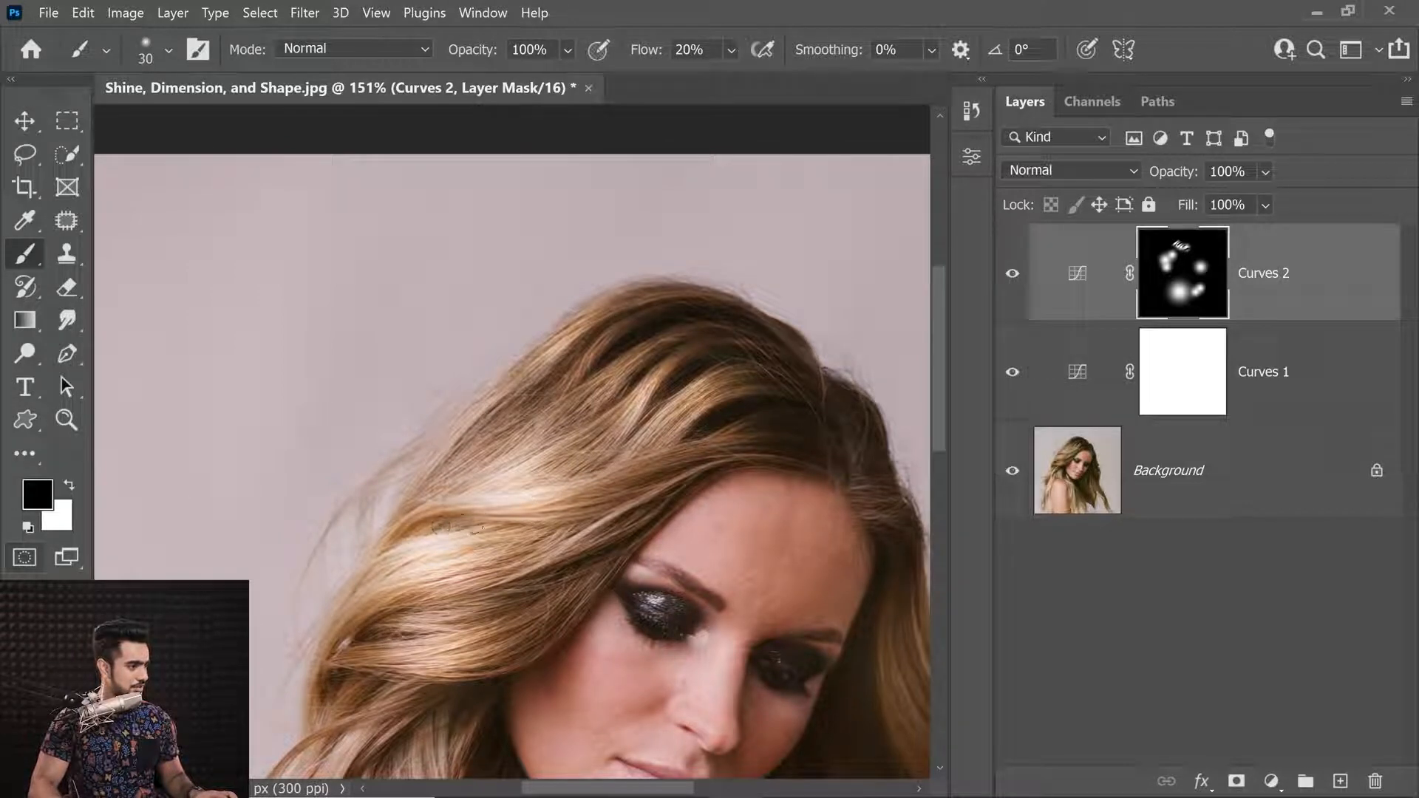
key(bracketright)
scroll(474, 521, down, 2)
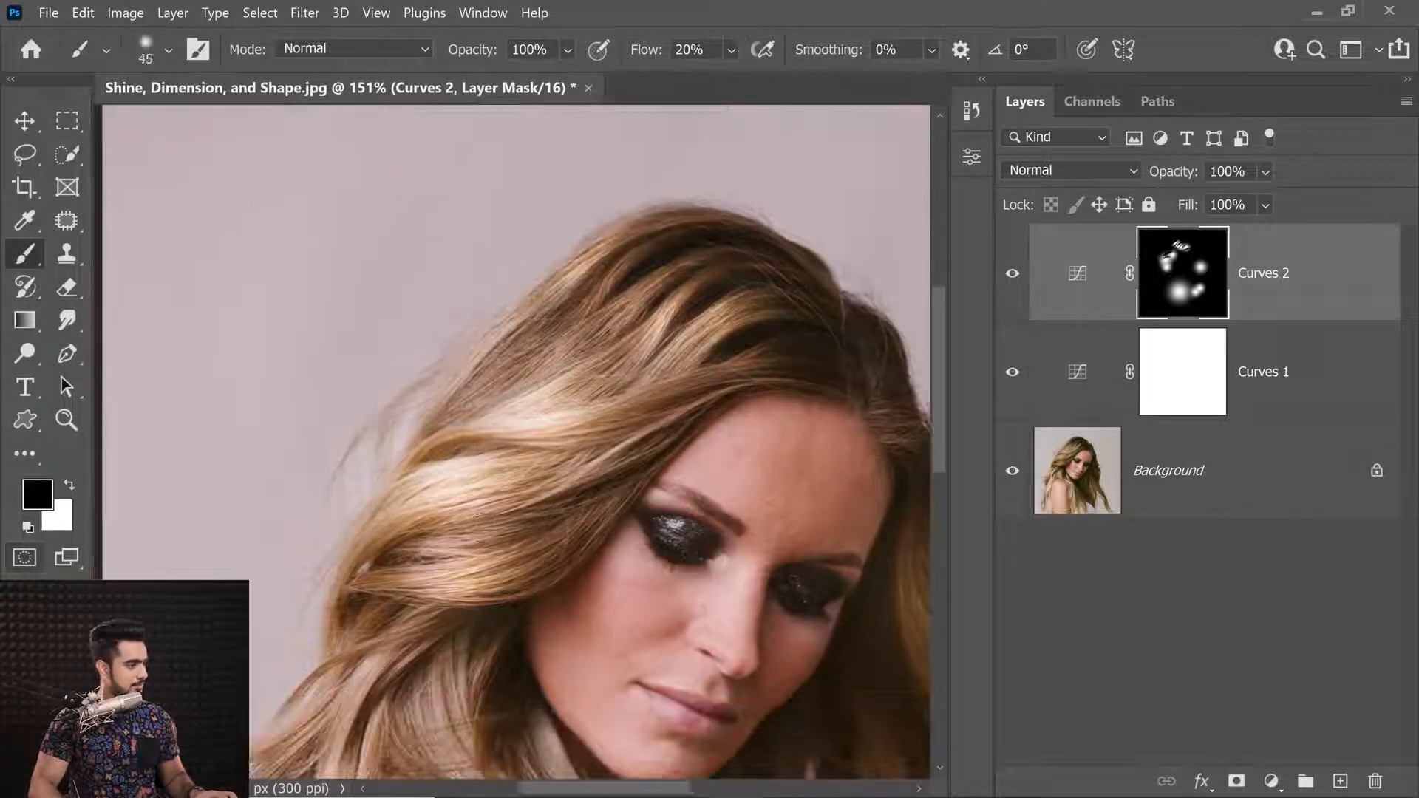
scroll(564, 406, down, 5)
scroll(565, 406, right, 4)
key(bracketleft)
mouse_move(629, 592)
mouse_down()
mouse_move(606, 489)
mouse_move(545, 539)
mouse_up()
scroll(672, 374, down, 4)
key(bracketright)
key(bracketright)
key(bracketright)
key(bracketright)
mouse_move(650, 369)
mouse_down()
mouse_move(675, 380)
mouse_move(611, 453)
mouse_move(641, 396)
mouse_up()
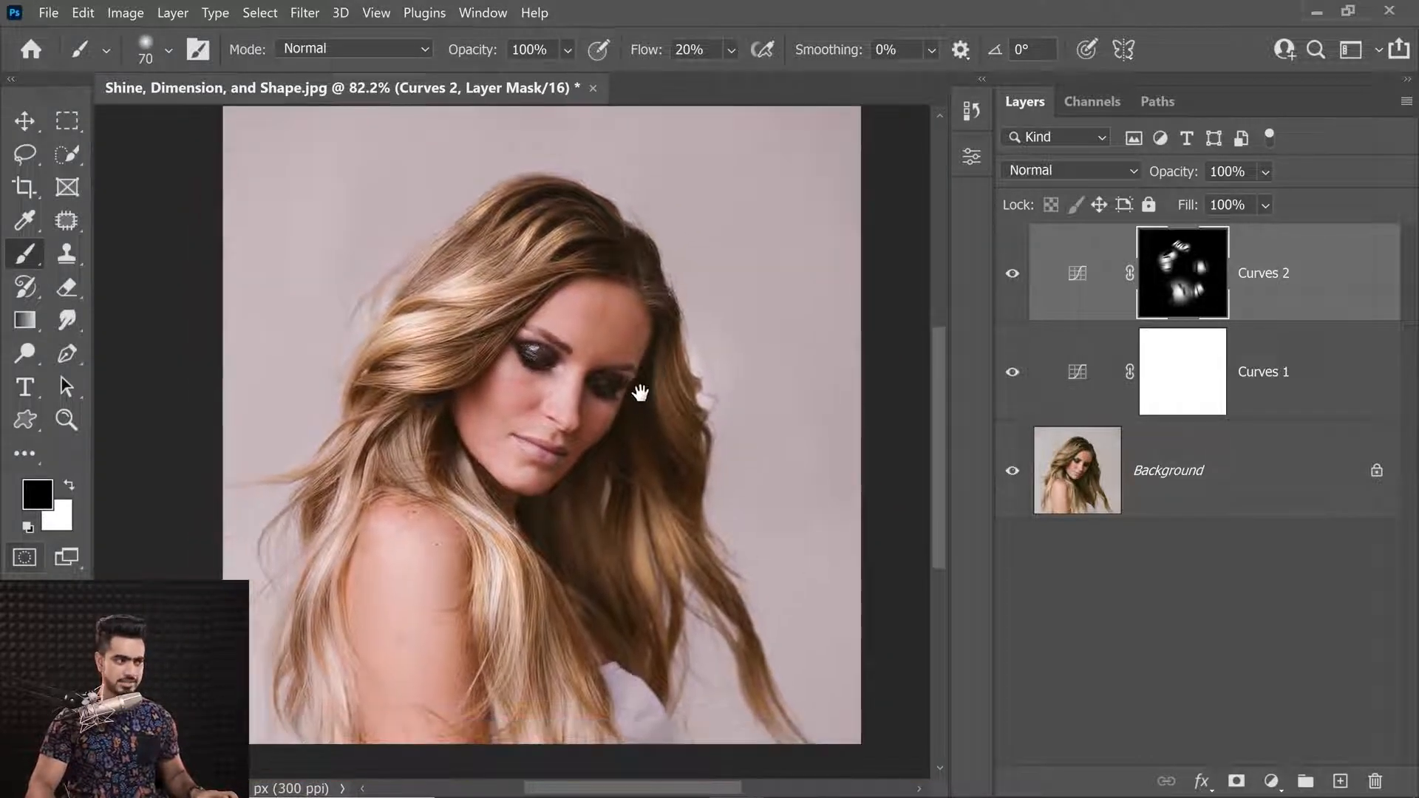
Step: Set the brush flow to 100% and mask out the brightening spilling onto the background beside the right-hand hair, starting with an 80 px brush
scroll(710, 341, up, 5)
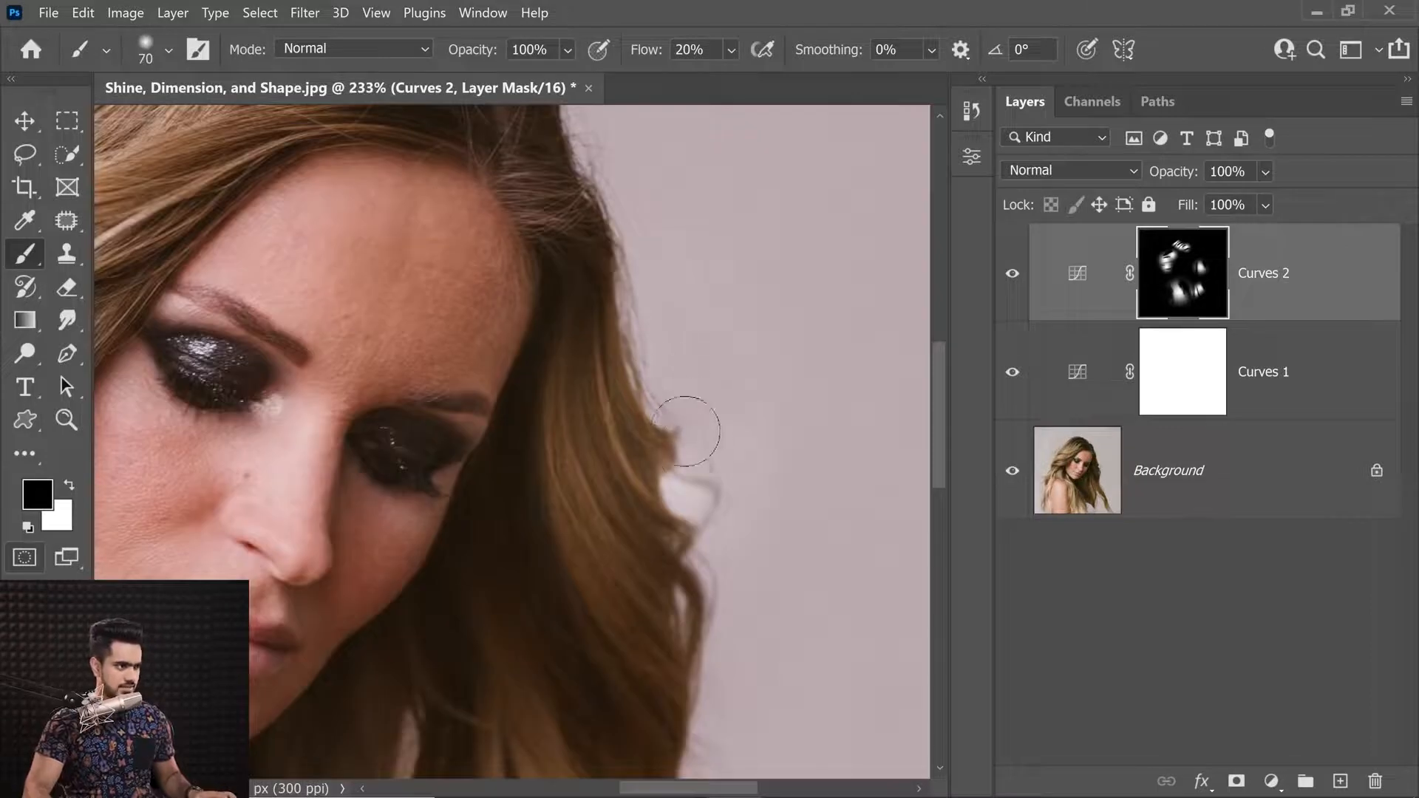
drag(634, 52, 769, 49)
key(bracketright)
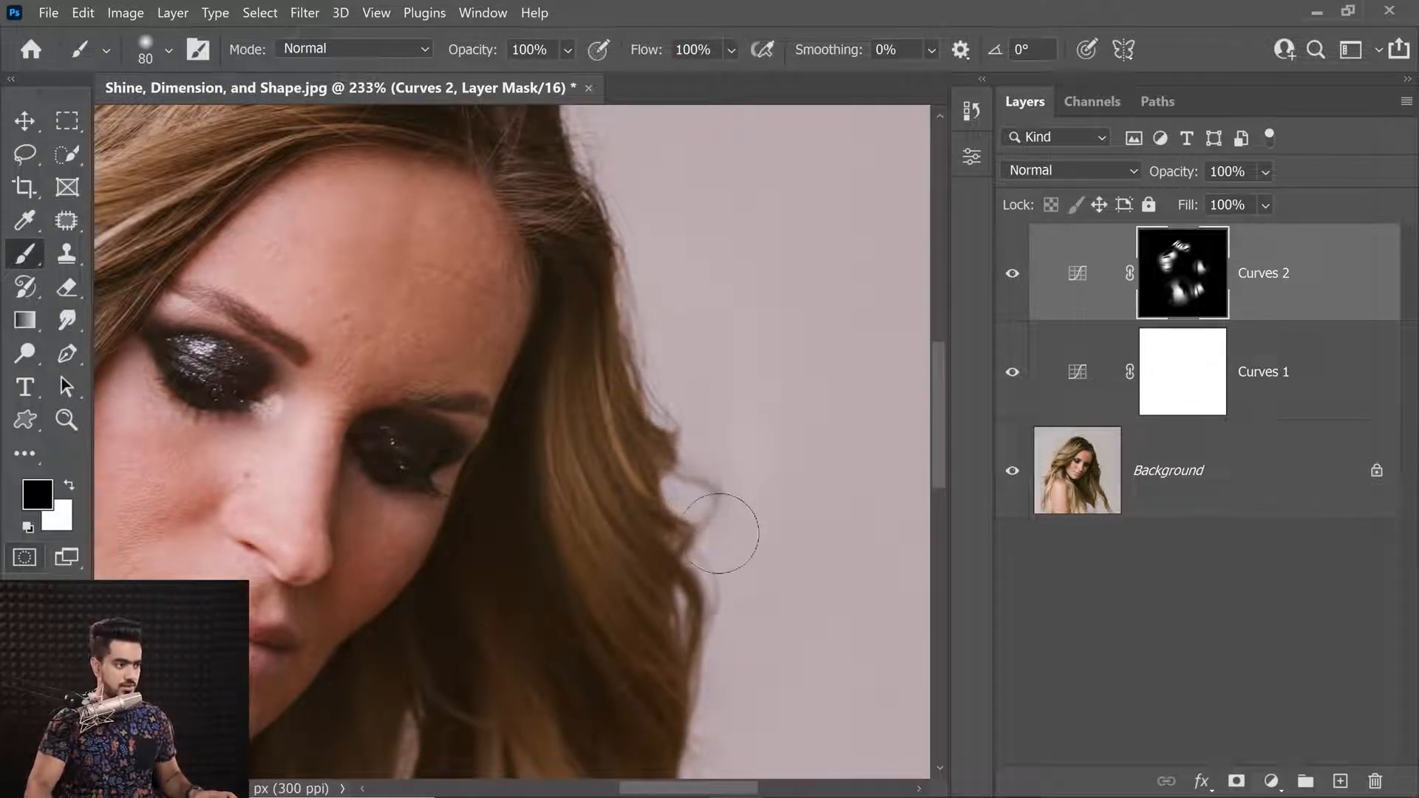
scroll(754, 307, down, 5)
key(bracketright)
key(bracketright)
key(bracketright)
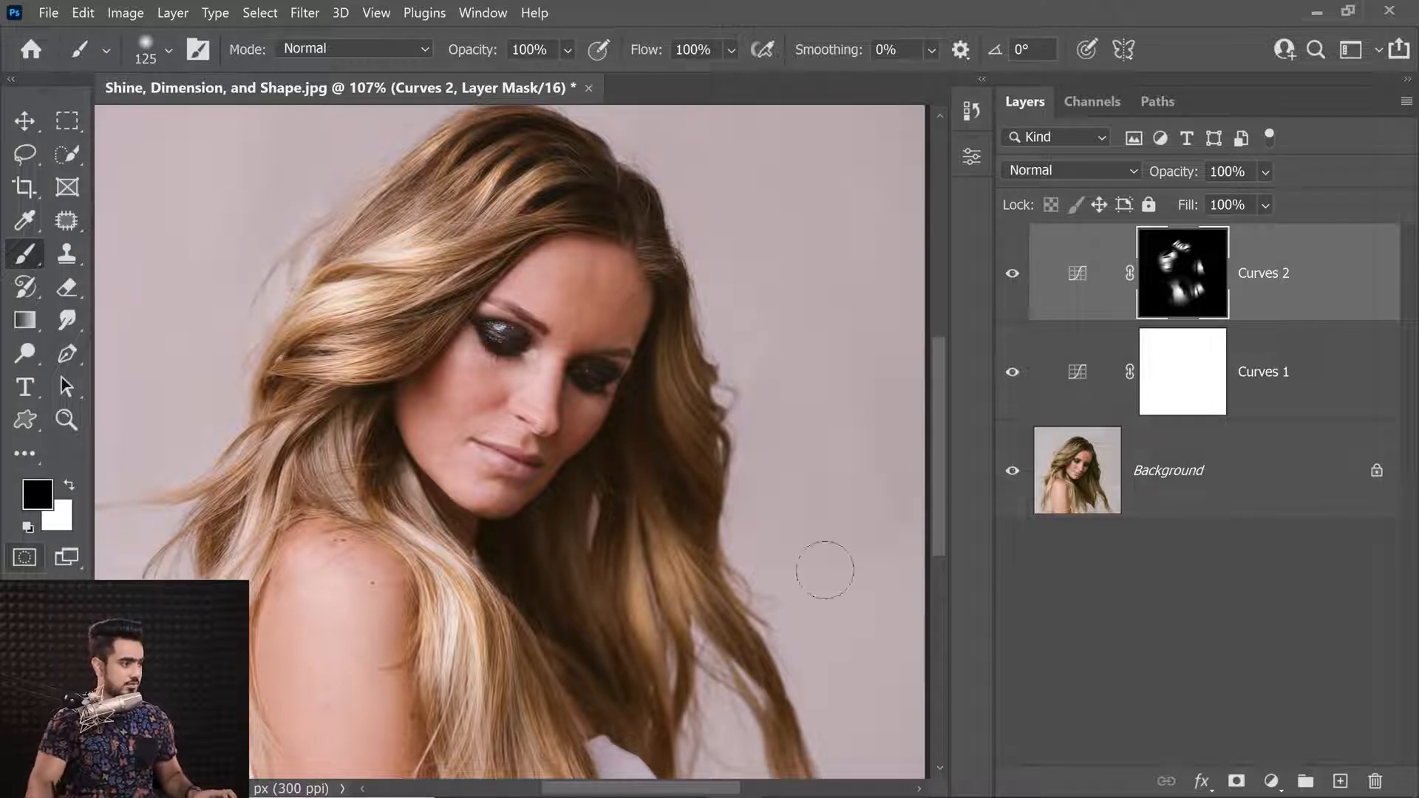
scroll(651, 470, down, 3)
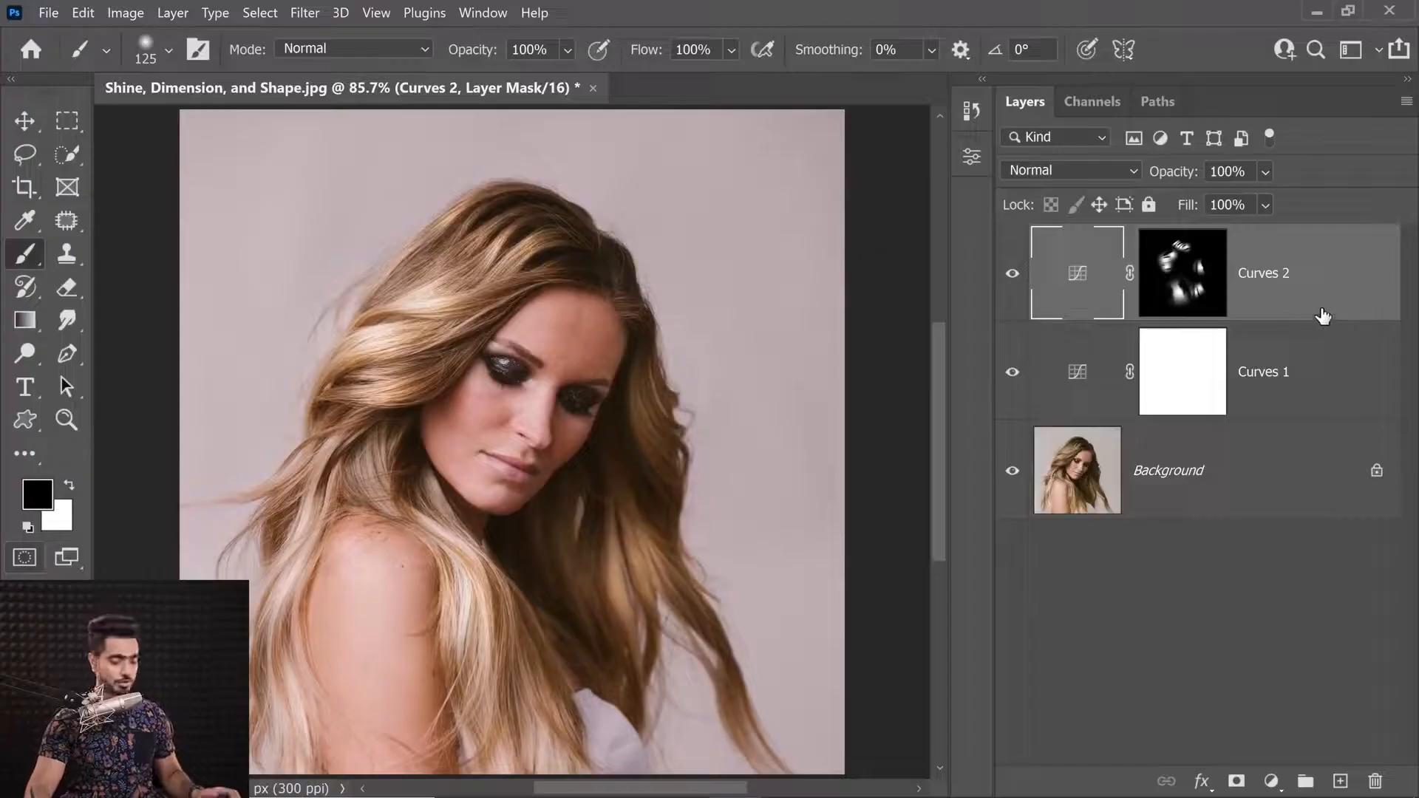
Step: In Curves 2's blending options, split the Underlying Layer's black Blend If slider to 0 / 175 and apply it
double_click(1322, 309)
drag(806, 148, 1003, 110)
mouse_move(1048, 584)
mouse_down()
mouse_move(1078, 585)
mouse_move(1041, 593)
mouse_move(1060, 593)
mouse_up()
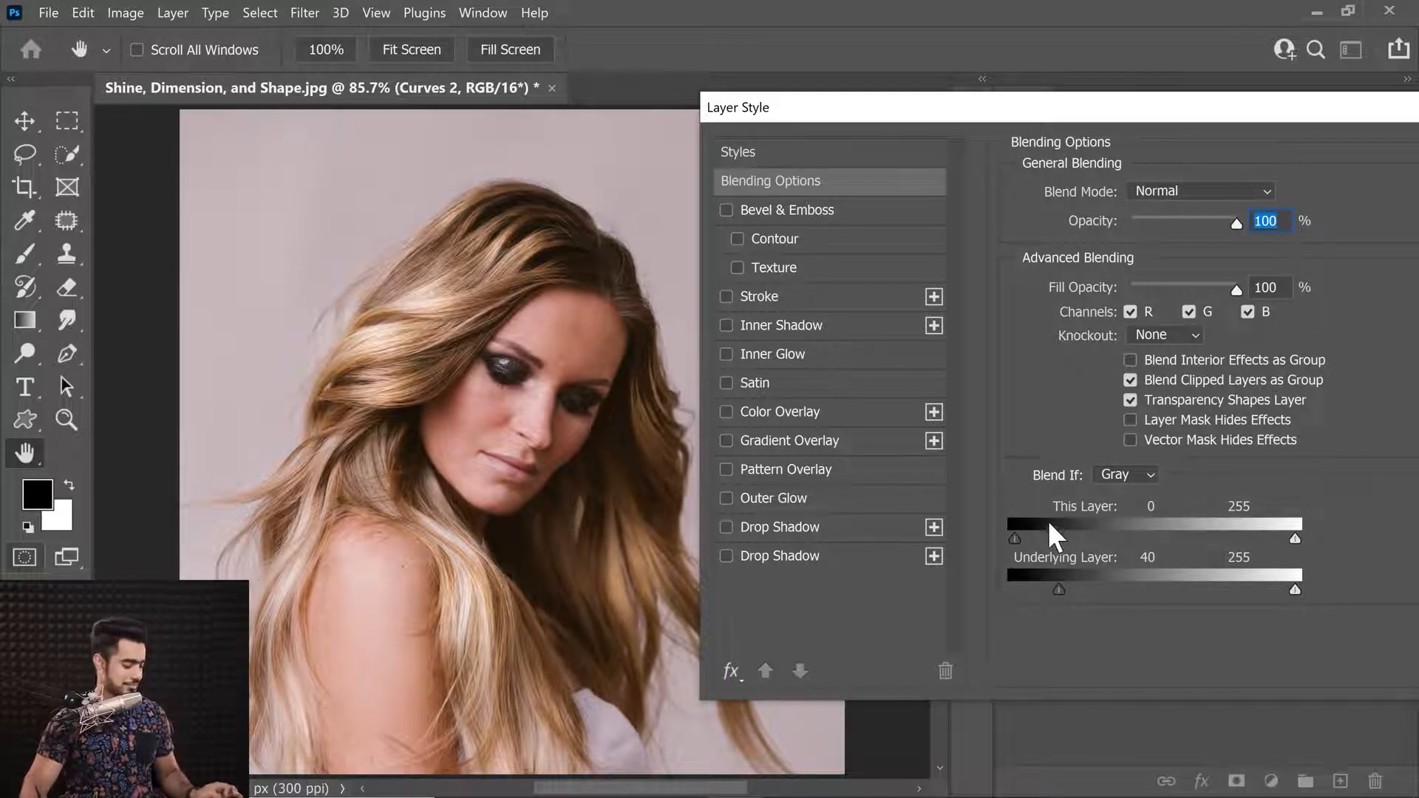
drag(1058, 591, 1210, 584)
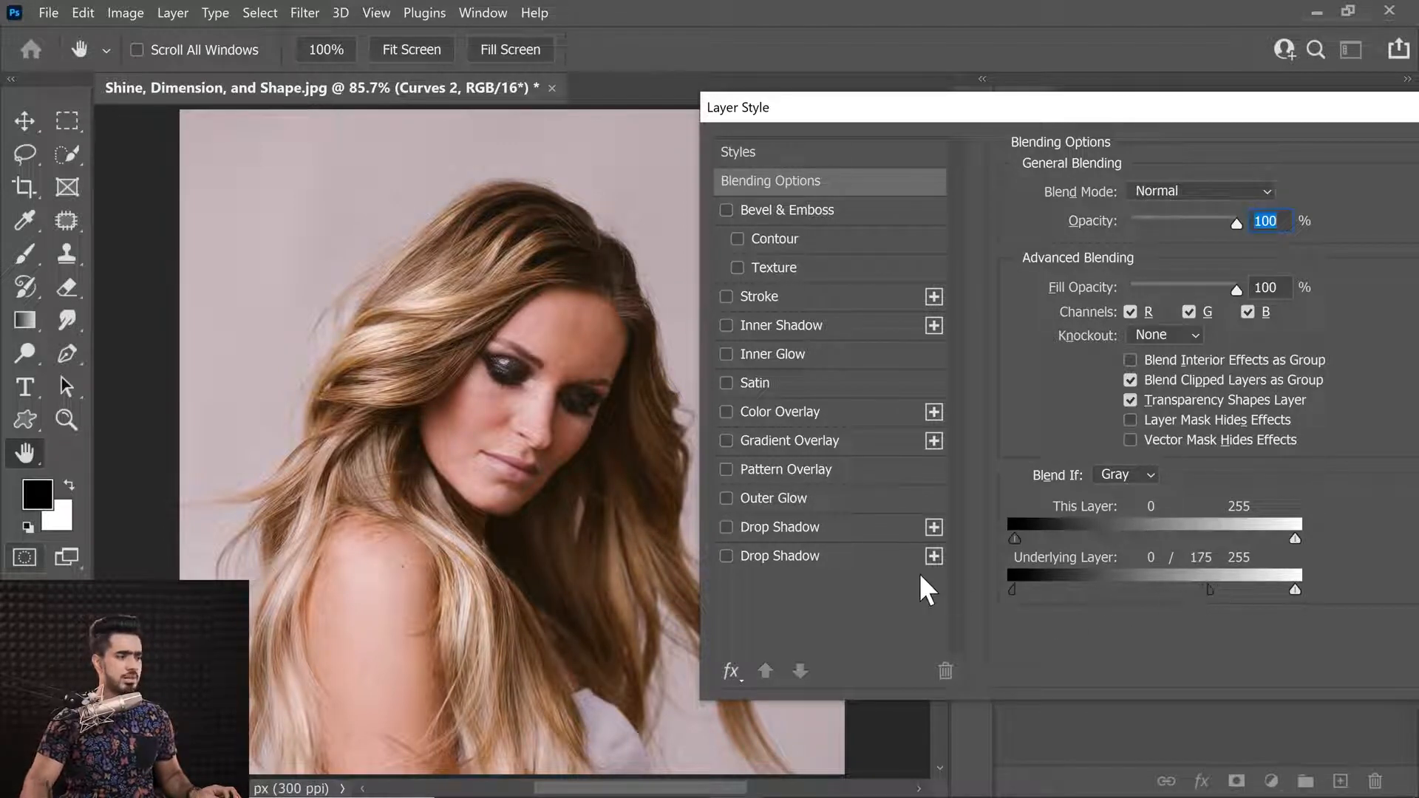
drag(1109, 110, 940, 104)
click(1349, 145)
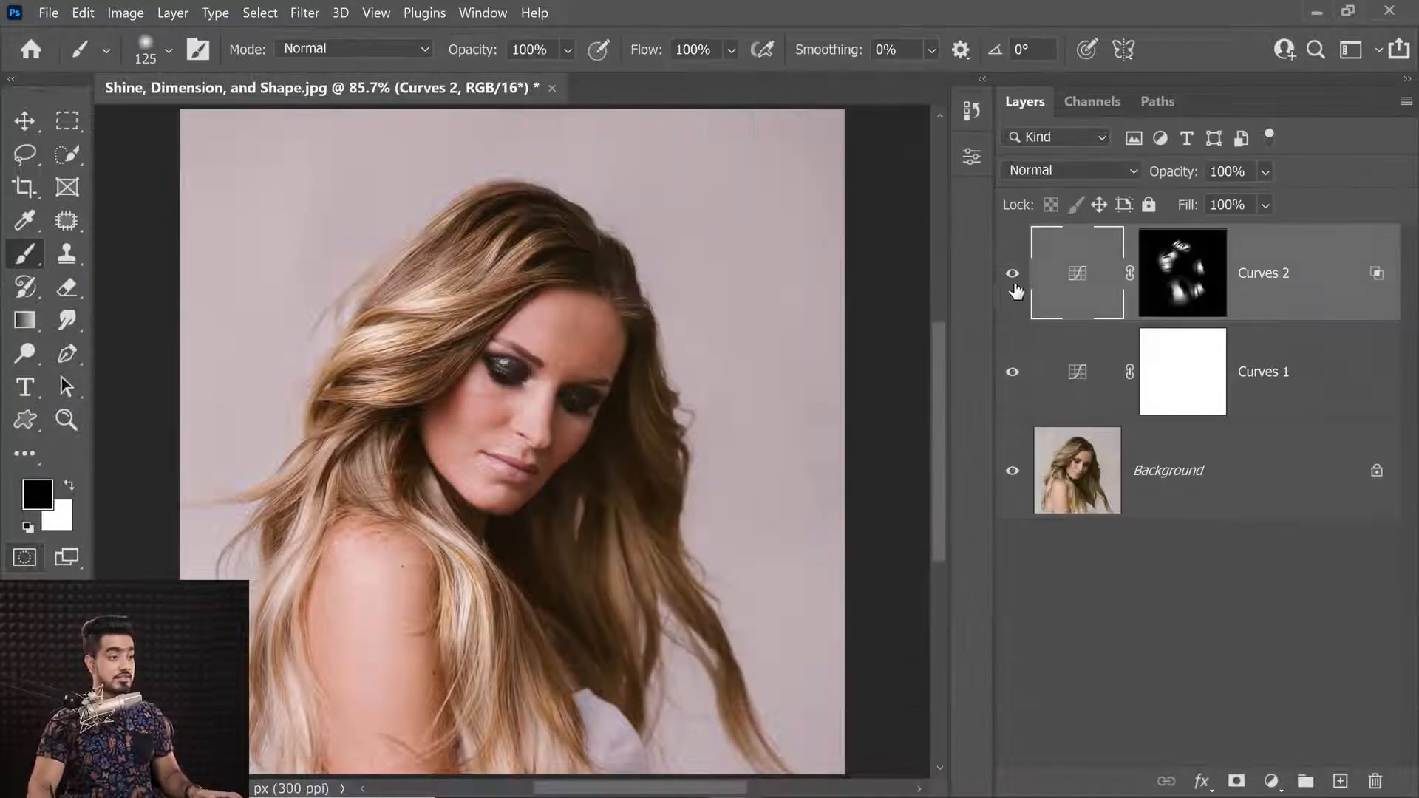
Step: Compare the hair with and without Curves 2, and lower that layer's opacity to 77%
click(1013, 274)
click(1012, 273)
click(1013, 274)
click(1013, 274)
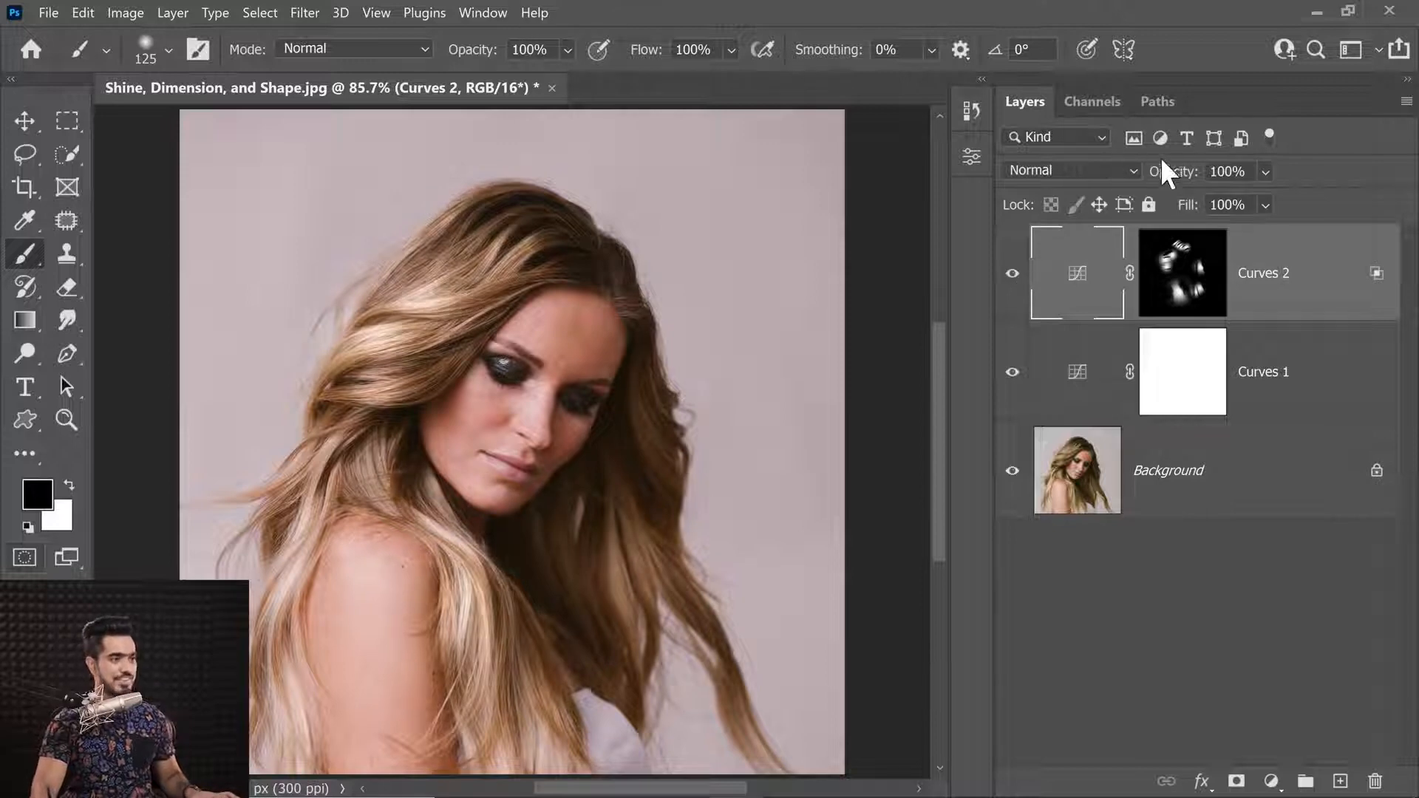
drag(1166, 176, 979, 201)
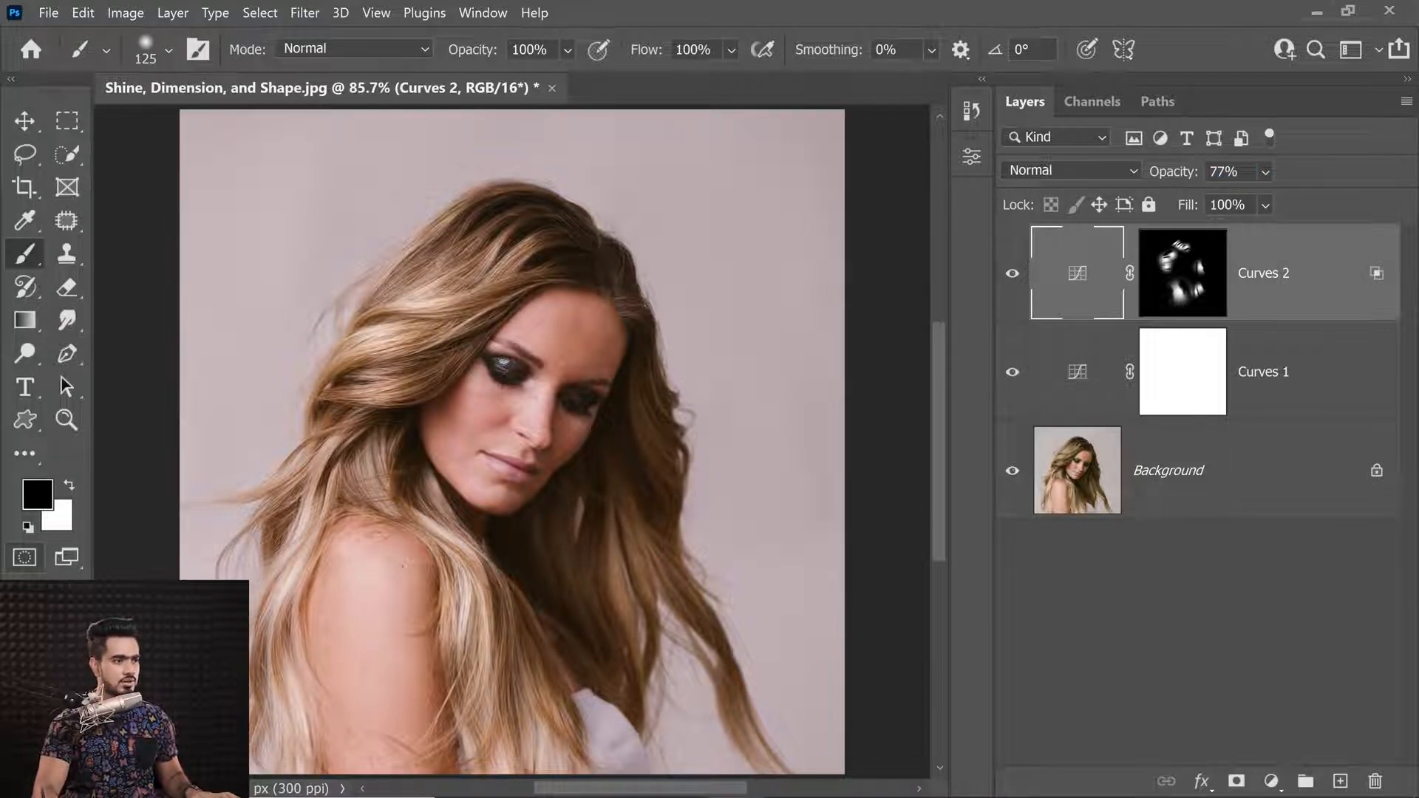
Step: In Curves 2's Red channel, raise a highlight point to about input 185, output 208
double_click(1088, 281)
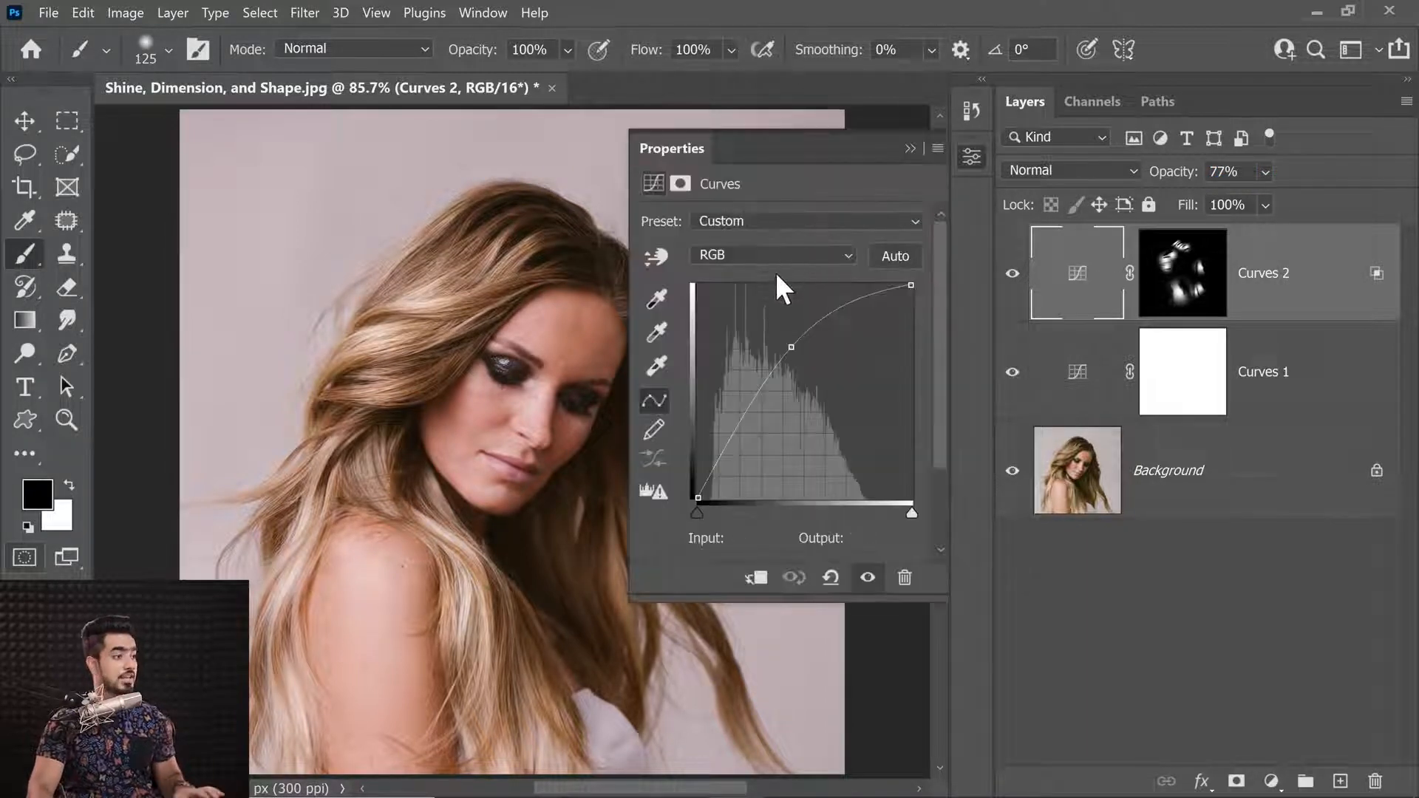
drag(544, 366, 380, 332)
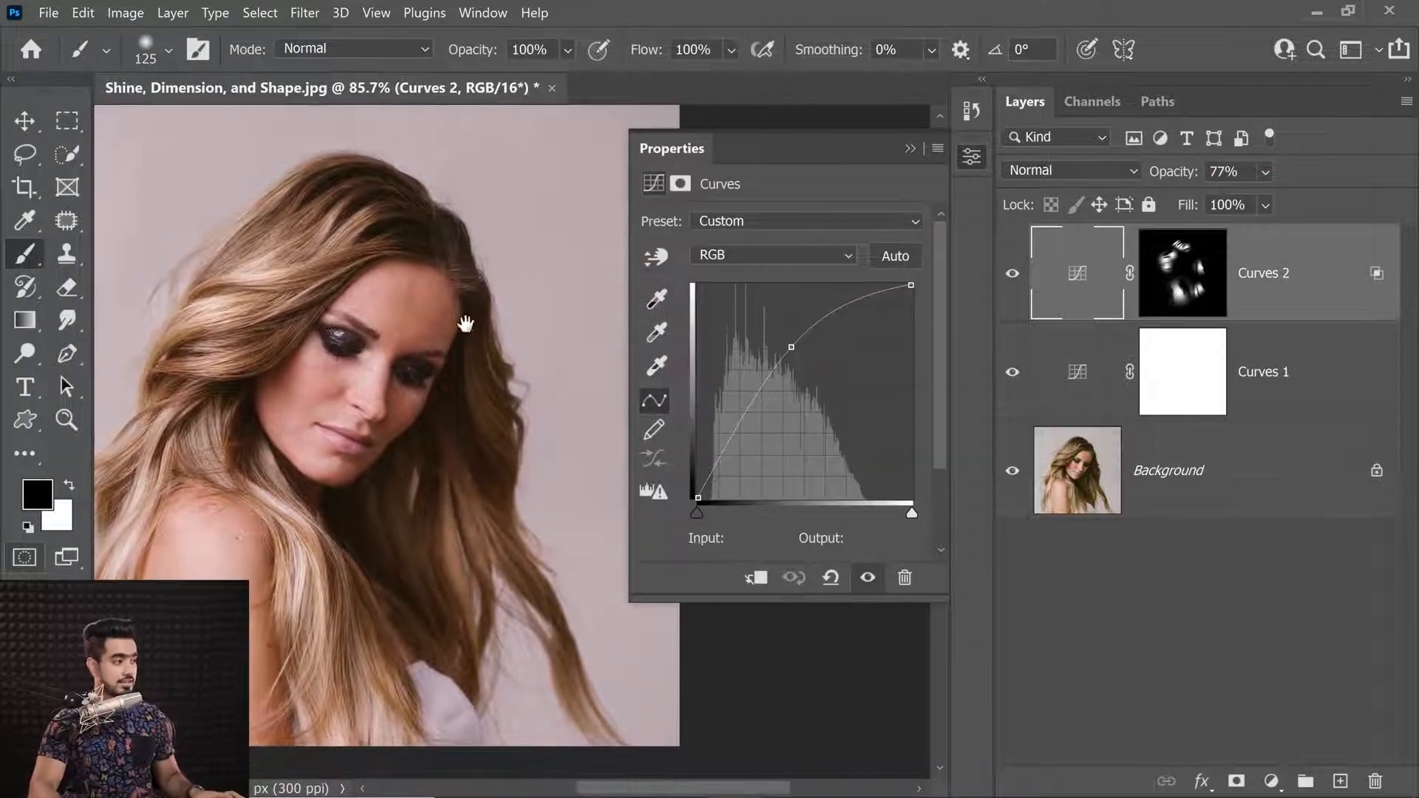
click(817, 256)
click(794, 295)
click(850, 321)
drag(862, 338, 866, 342)
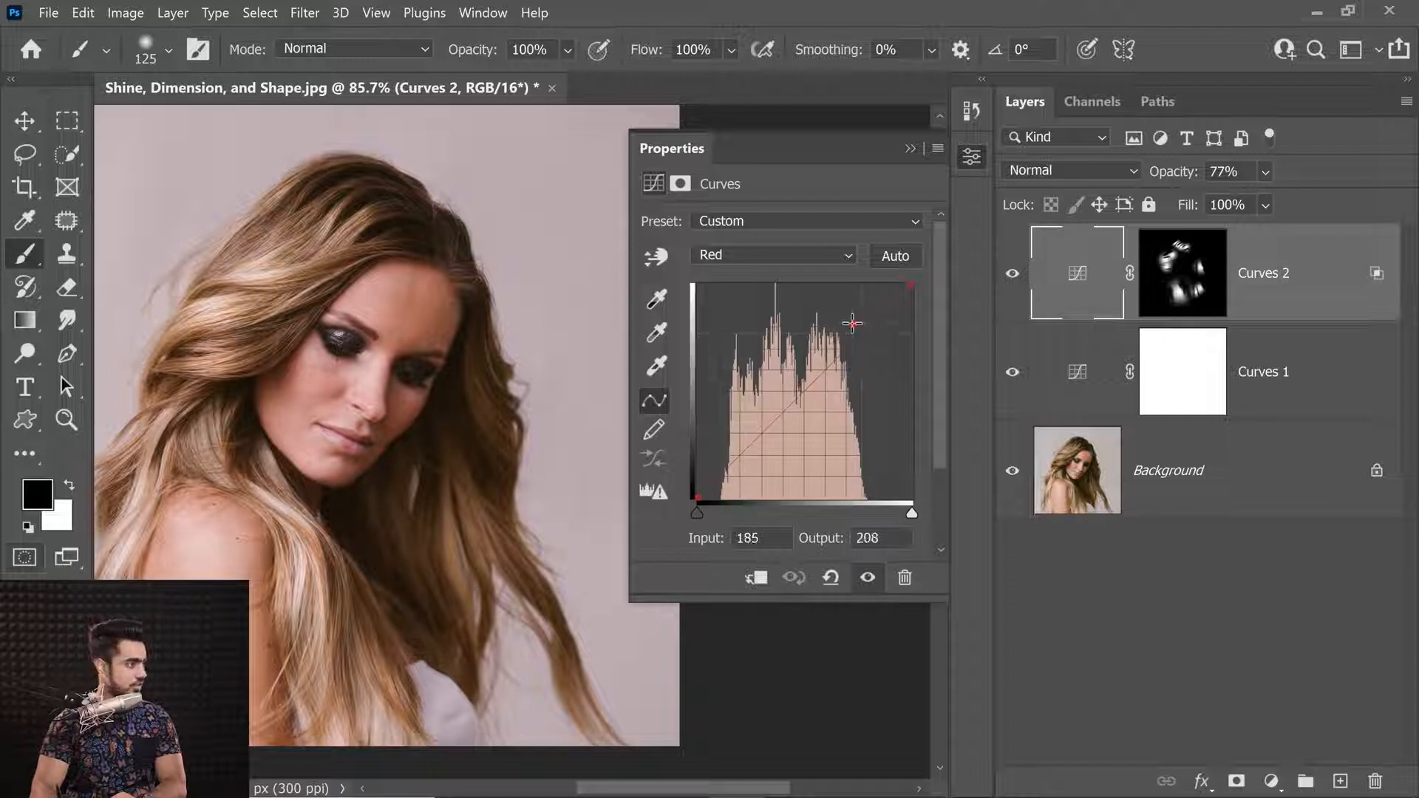
Step: Lower Curves 2's highlights in the Blue channel to about input 205, output 187, and in the Green channel to about input 204, output 196
click(786, 256)
click(860, 340)
drag(870, 339, 871, 340)
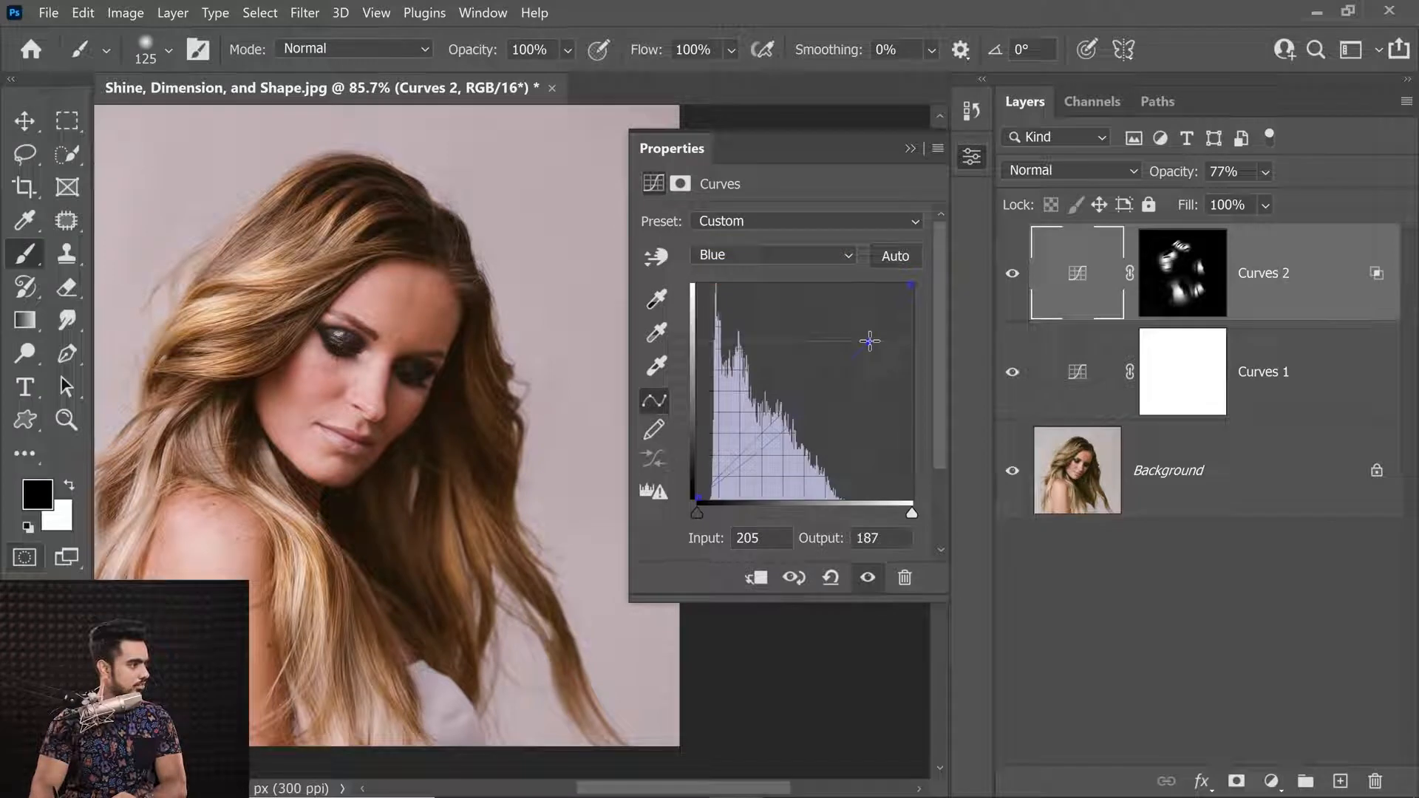
click(797, 256)
click(792, 315)
drag(867, 332, 869, 335)
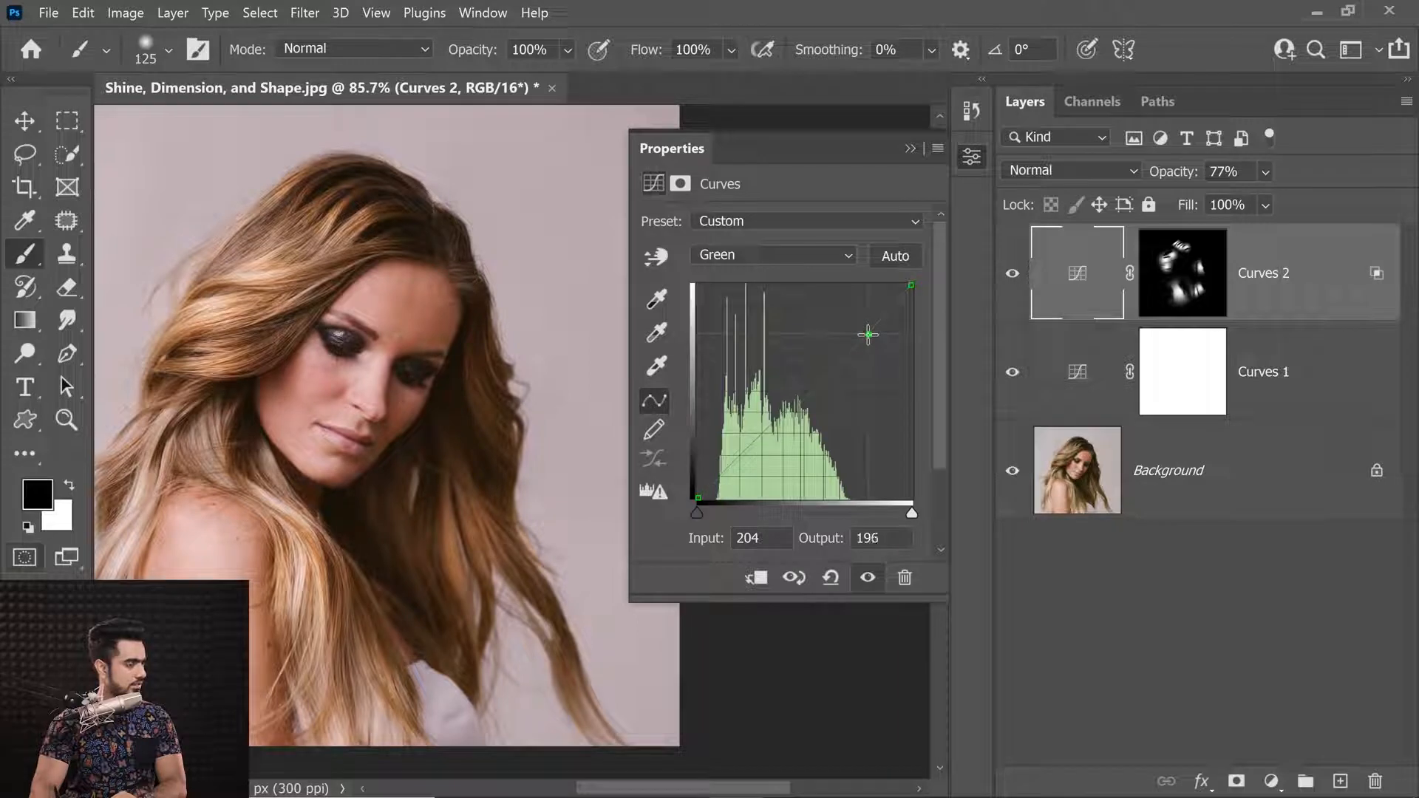
click(917, 163)
Step: Compare the warmed hair highlights with Curves 2 hidden and shown
click(1010, 281)
click(1011, 282)
click(1009, 284)
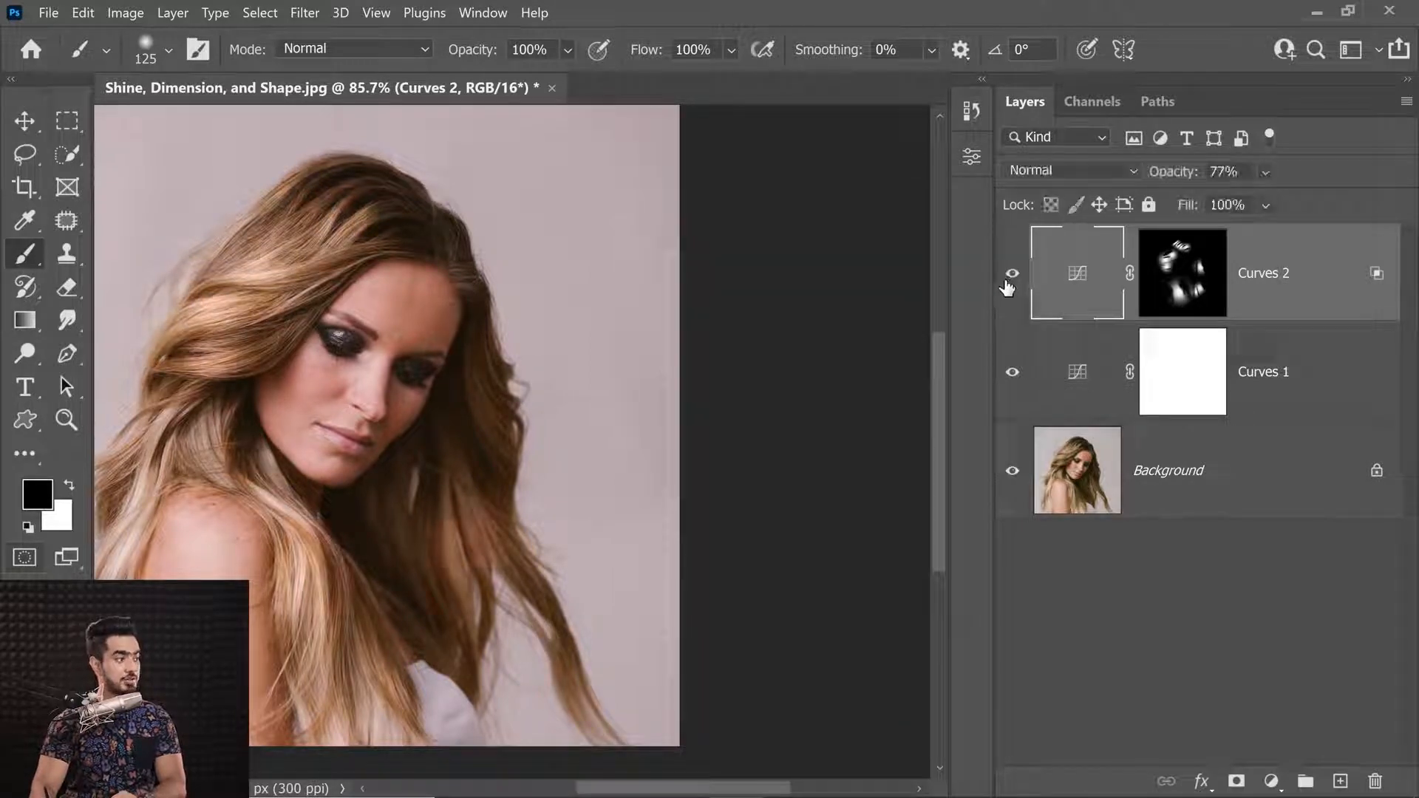
click(1007, 284)
click(1003, 287)
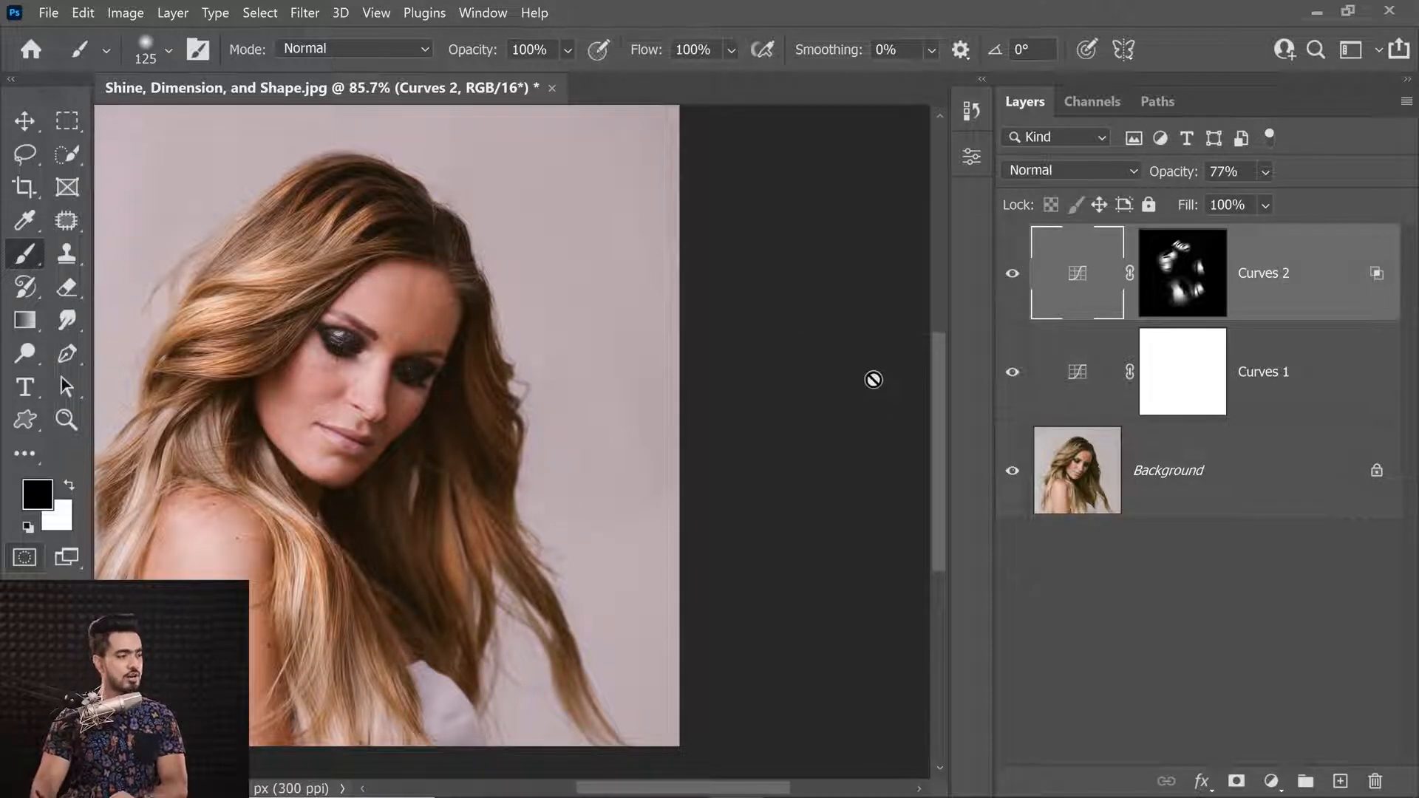
Step: Stamp all visible layers into a new top layer and convert it for smart filters
key(ctrl+0)
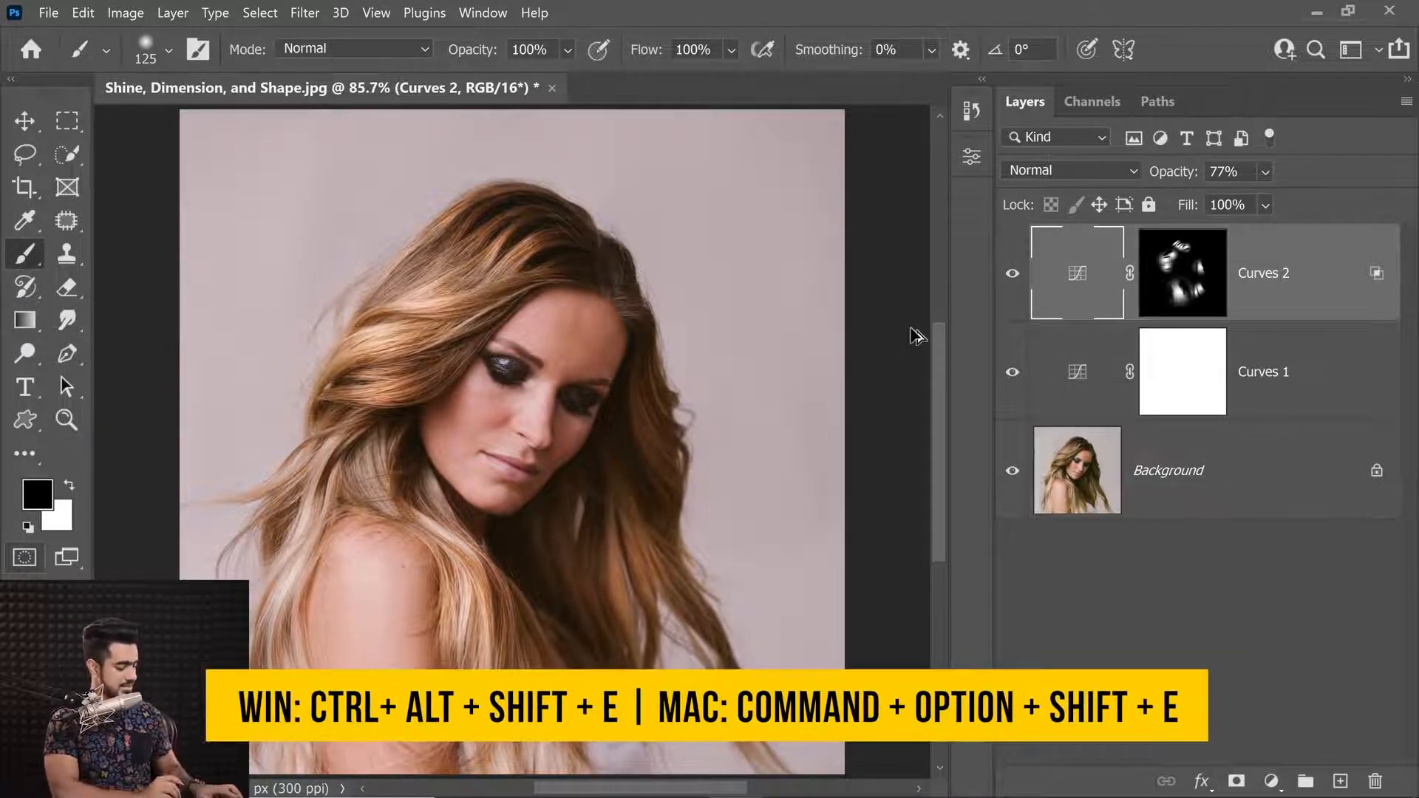
key(ctrl+alt+shift+e)
click(305, 12)
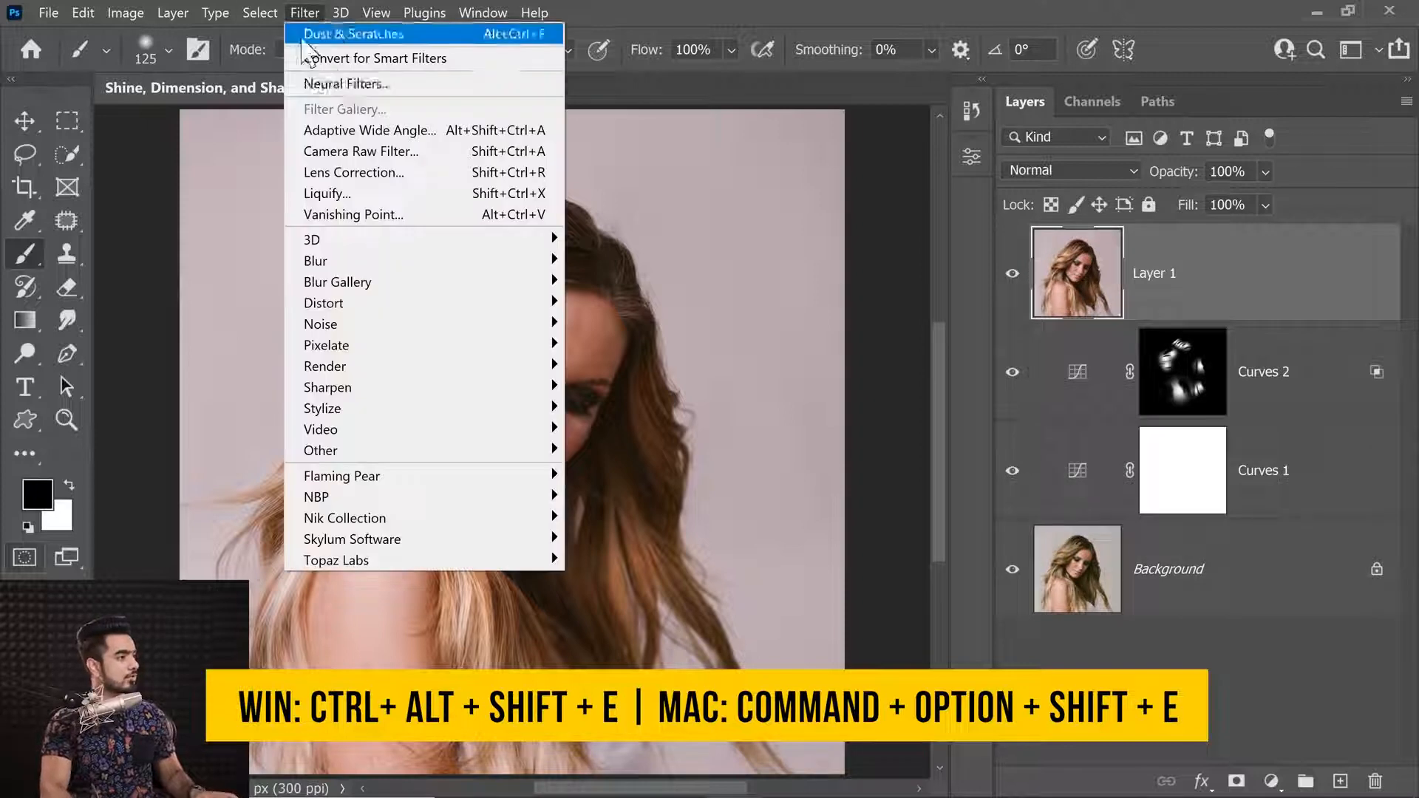
click(354, 54)
click(708, 331)
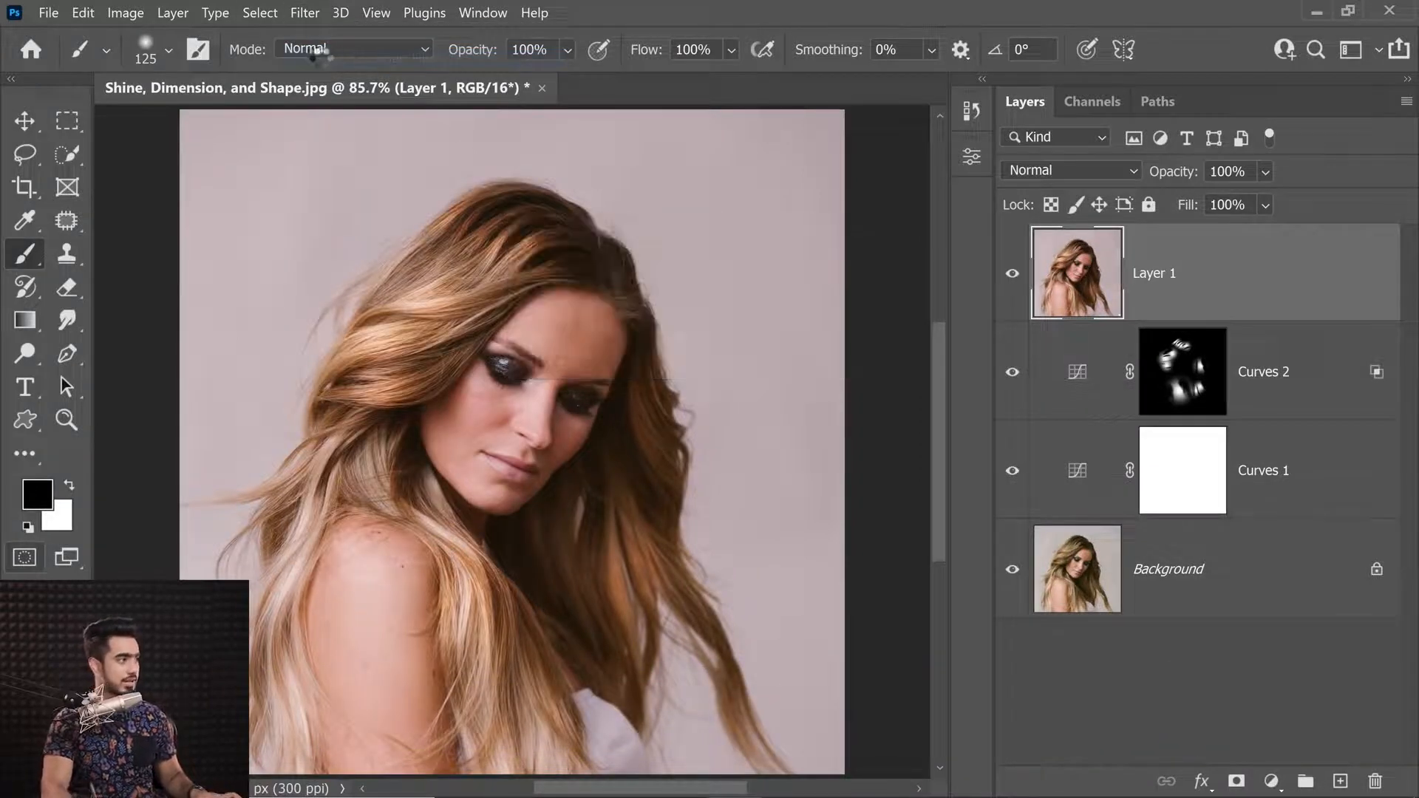
Step: Apply Liquify to the stamped layer and push the left-hand hair outward for volume with a 500 to 700 px Forward Warp brush at pressure 20
click(305, 12)
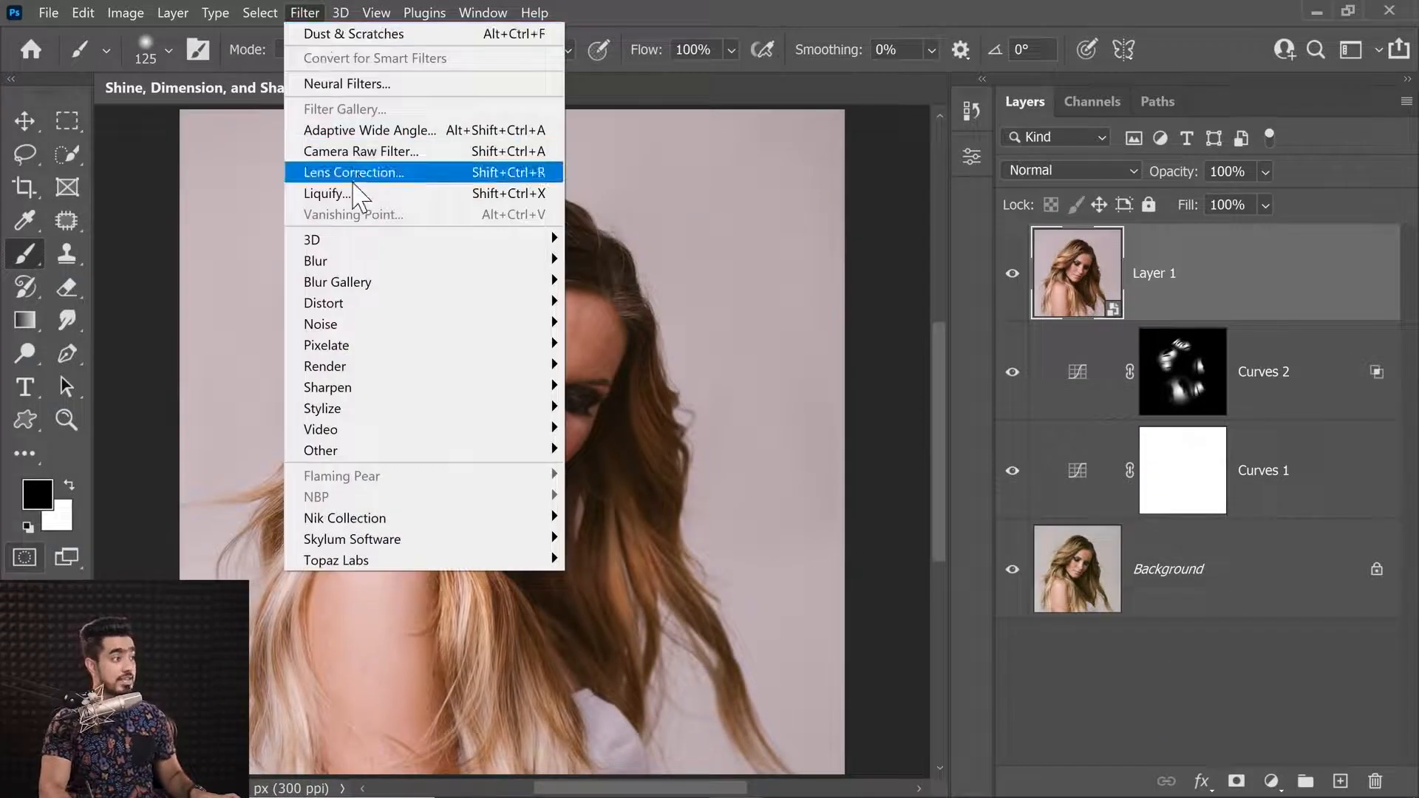
click(351, 195)
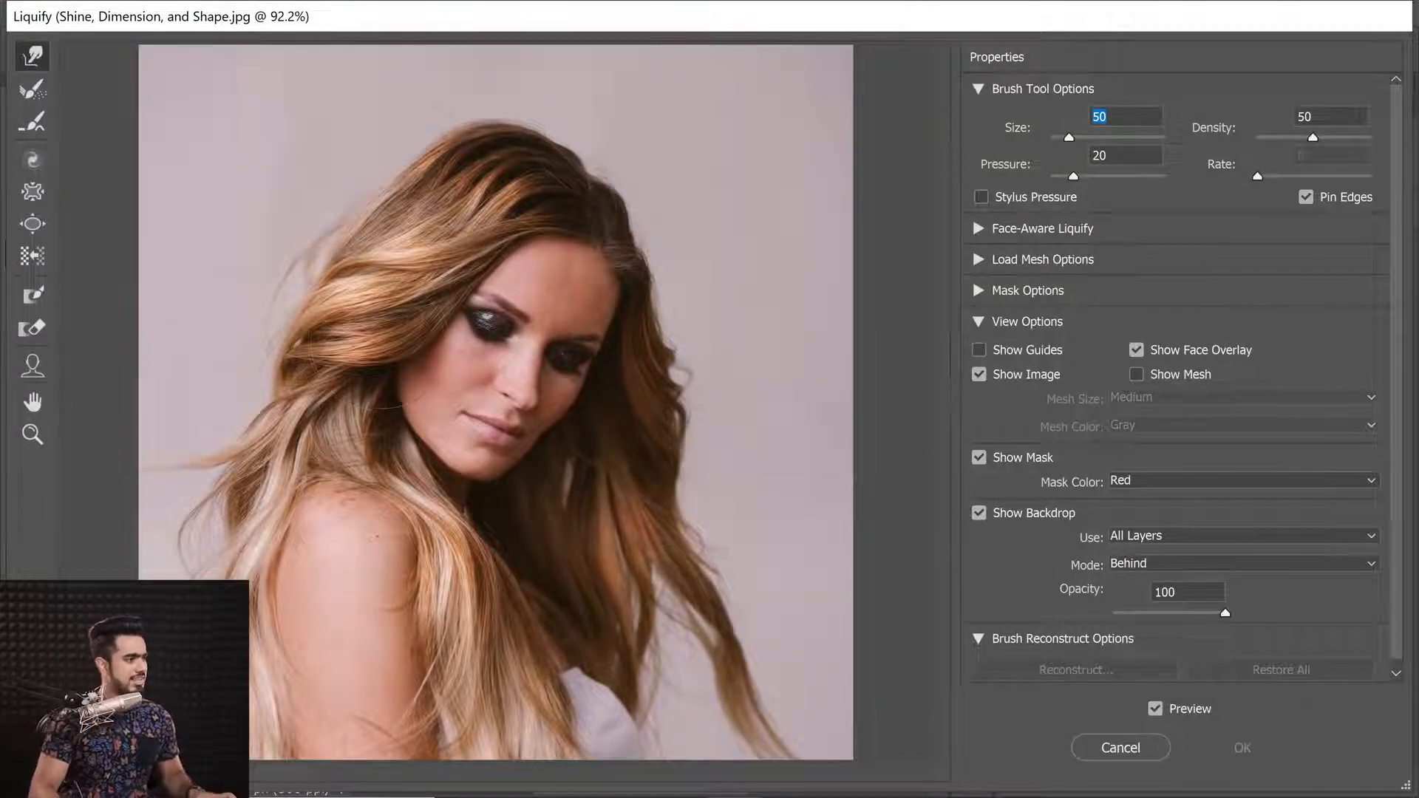
key(e)
click(33, 56)
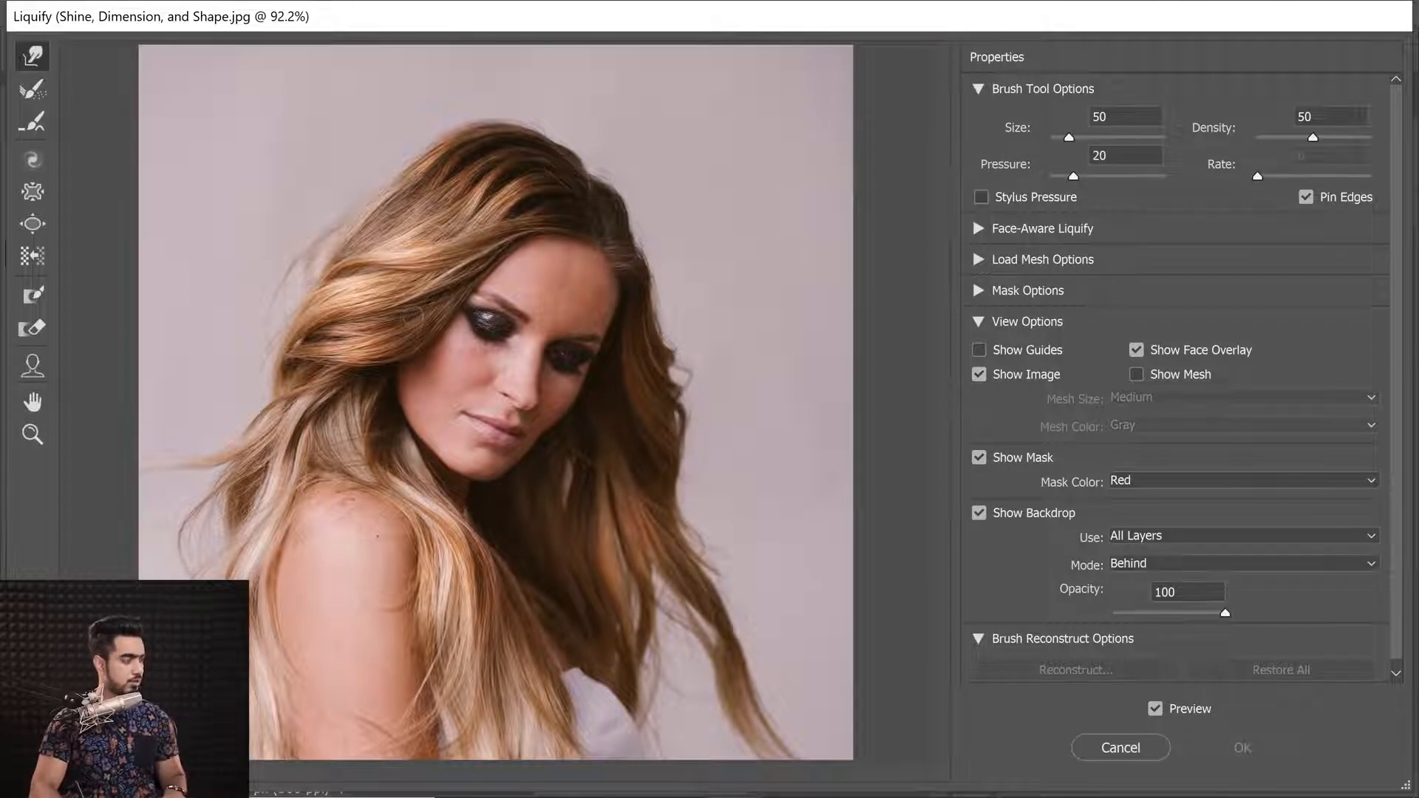
key(bracketleft)
key(bracketleft)
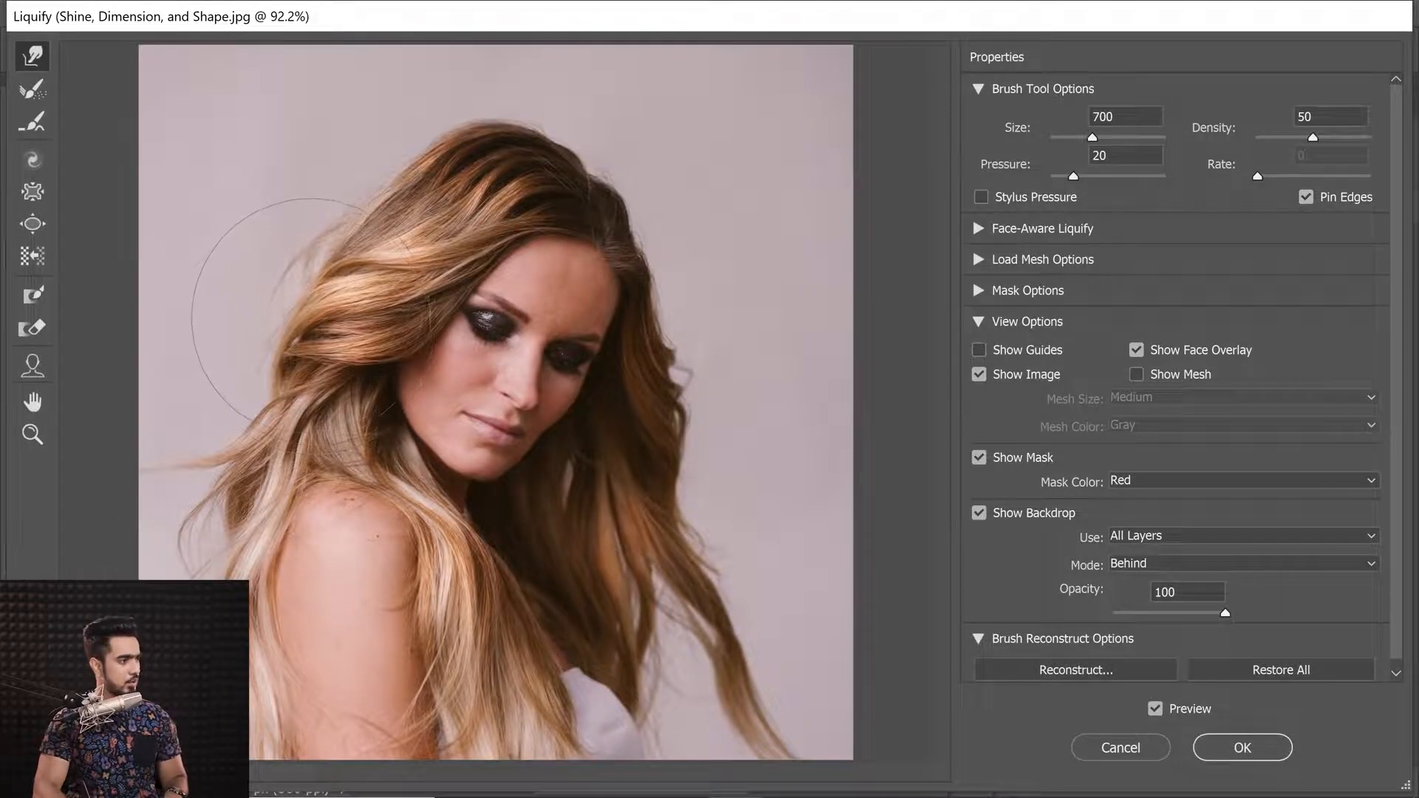
key(bracketleft)
key(bracketleft)
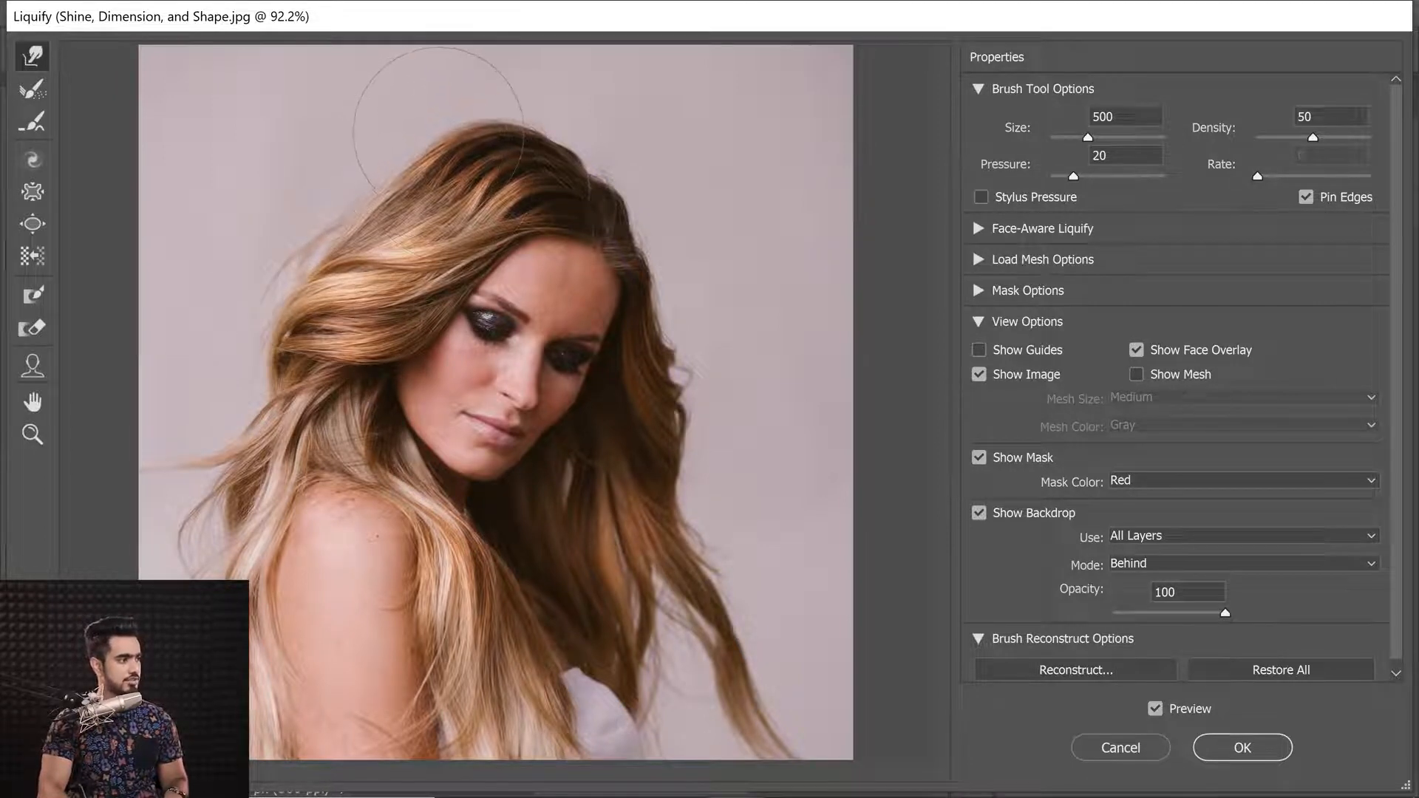
key(bracketleft)
key(bracketleft)
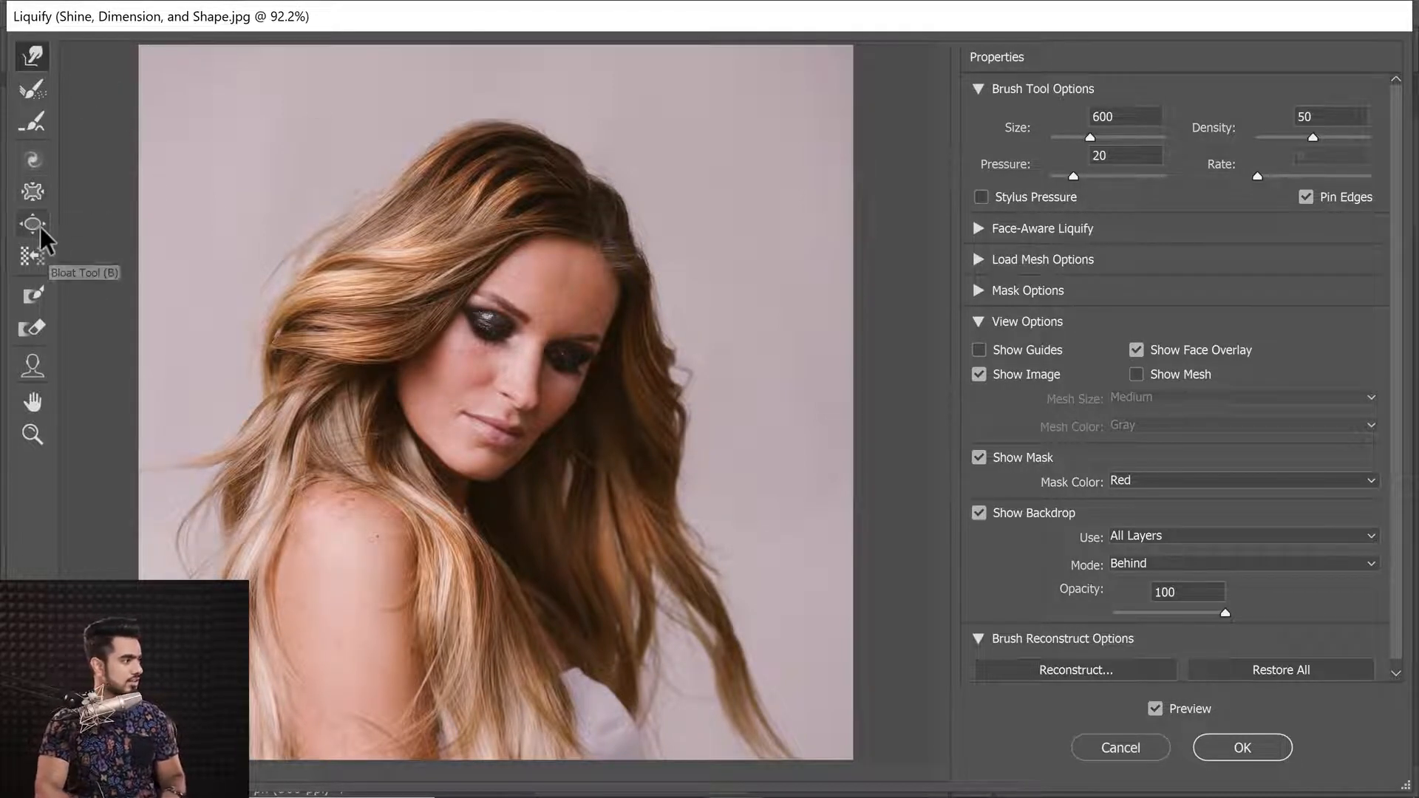
Step: Freeze the whole face with a 150 px Freeze Mask brush and return to the Forward Warp tool
click(37, 299)
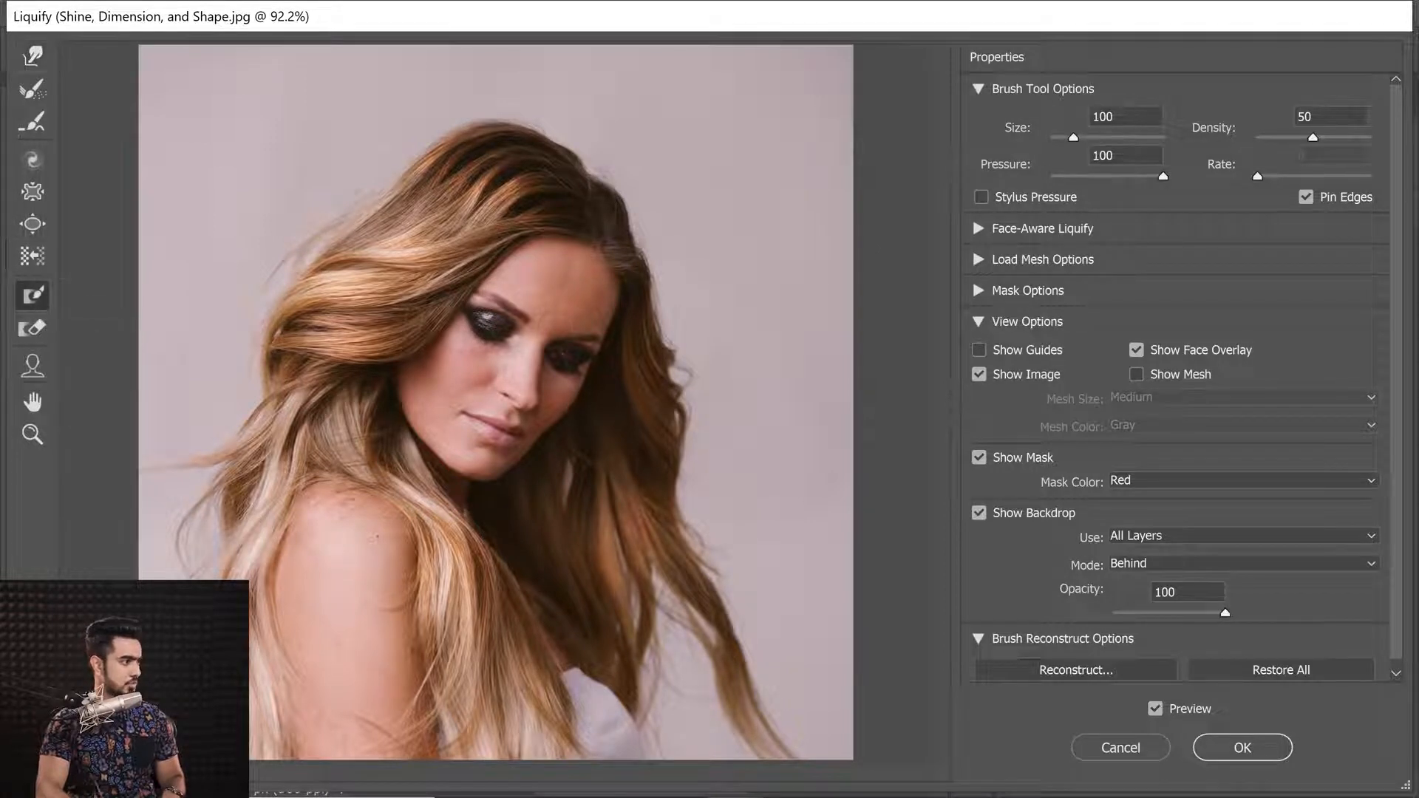
key(bracketright)
mouse_move(510, 292)
mouse_down()
mouse_move(496, 325)
mouse_move(443, 362)
mouse_move(474, 429)
mouse_move(554, 322)
mouse_move(554, 388)
mouse_move(588, 370)
mouse_up()
mouse_move(474, 443)
mouse_down()
mouse_move(444, 436)
mouse_move(436, 451)
mouse_up()
mouse_move(584, 314)
mouse_down()
mouse_move(577, 288)
mouse_move(566, 316)
mouse_up()
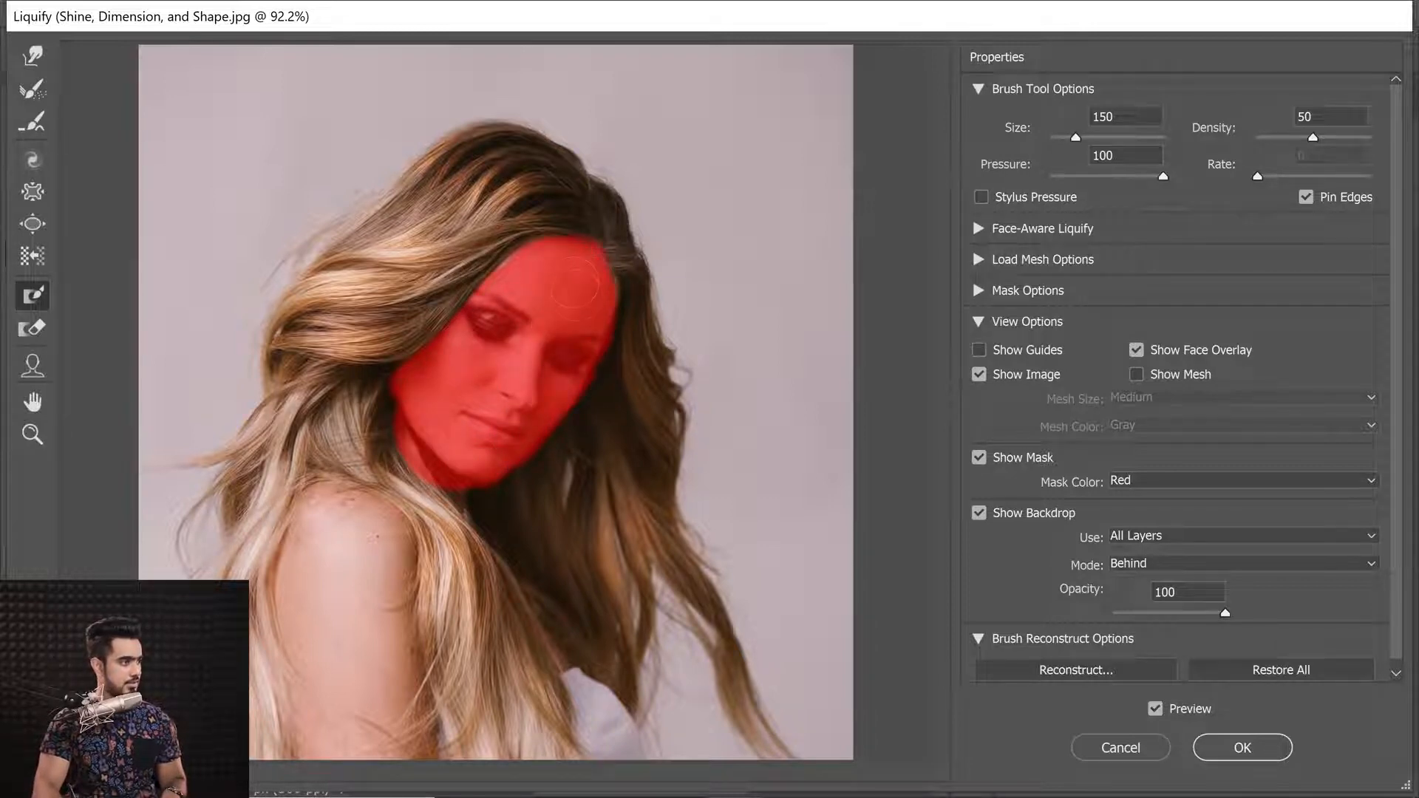
click(28, 55)
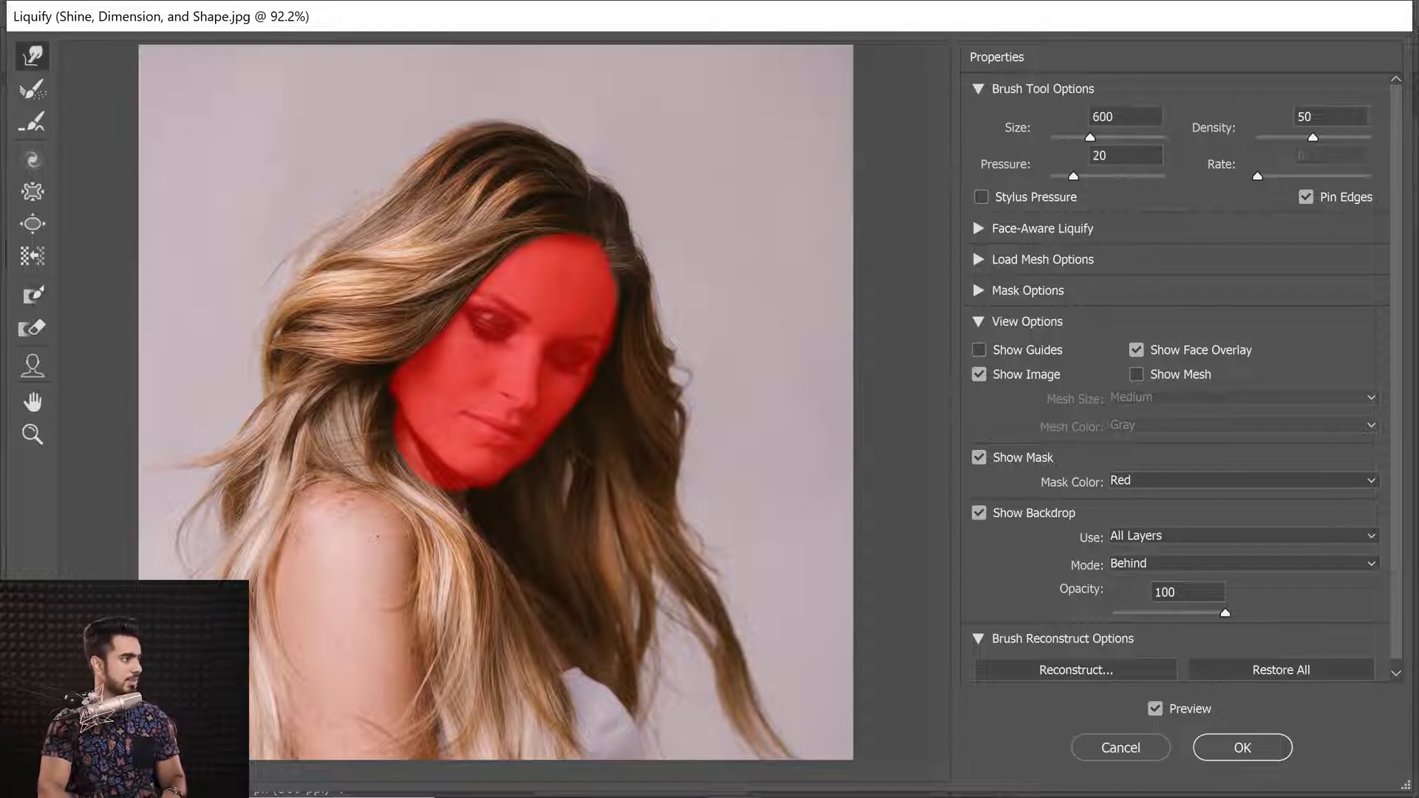
Step: Try pushing the hair across the frozen face with Forward Warp, and undo the strokes
mouse_move(392, 255)
mouse_down()
mouse_move(695, 305)
mouse_move(425, 244)
mouse_move(597, 275)
mouse_up()
drag(439, 255, 607, 273)
key(ctrl+z)
key(ctrl+z)
key(ctrl+z)
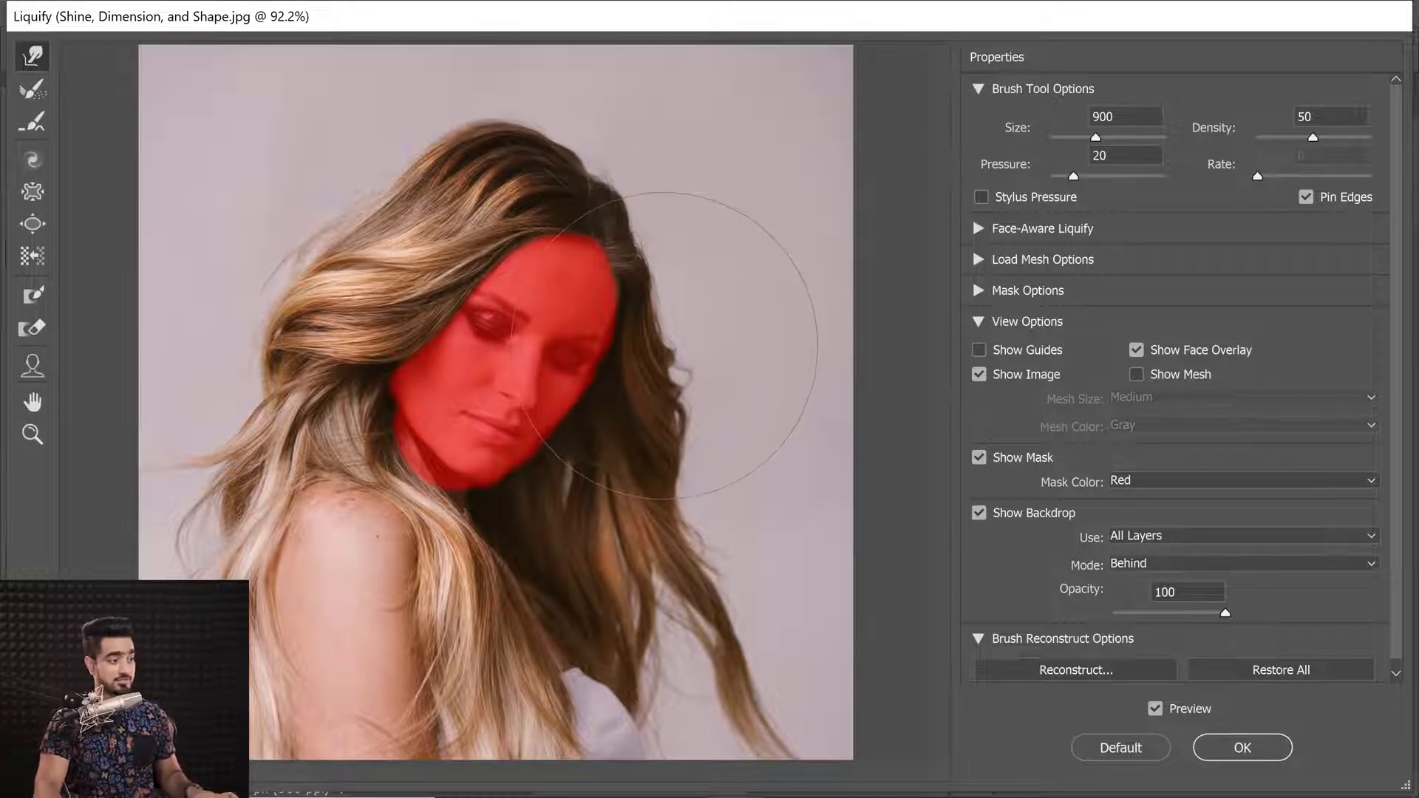
Step: Push the right-hand hair outward from beside the face to the lower ends with a 600 px Forward Warp brush
key(bracketleft)
key(bracketleft)
key(bracketleft)
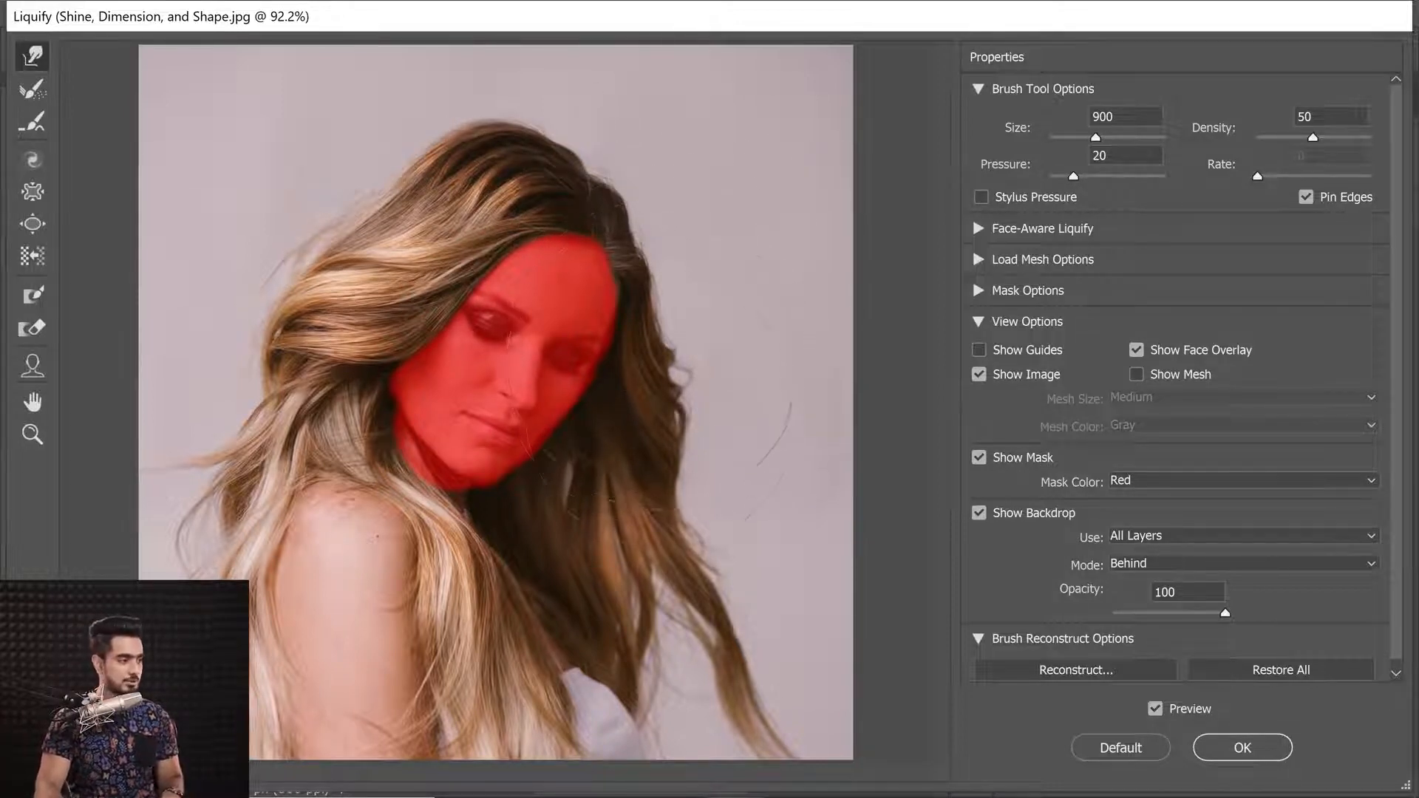
mouse_move(672, 419)
mouse_down()
mouse_move(712, 414)
mouse_move(715, 435)
mouse_up()
mouse_move(714, 577)
mouse_down()
mouse_move(740, 584)
mouse_move(740, 675)
mouse_up()
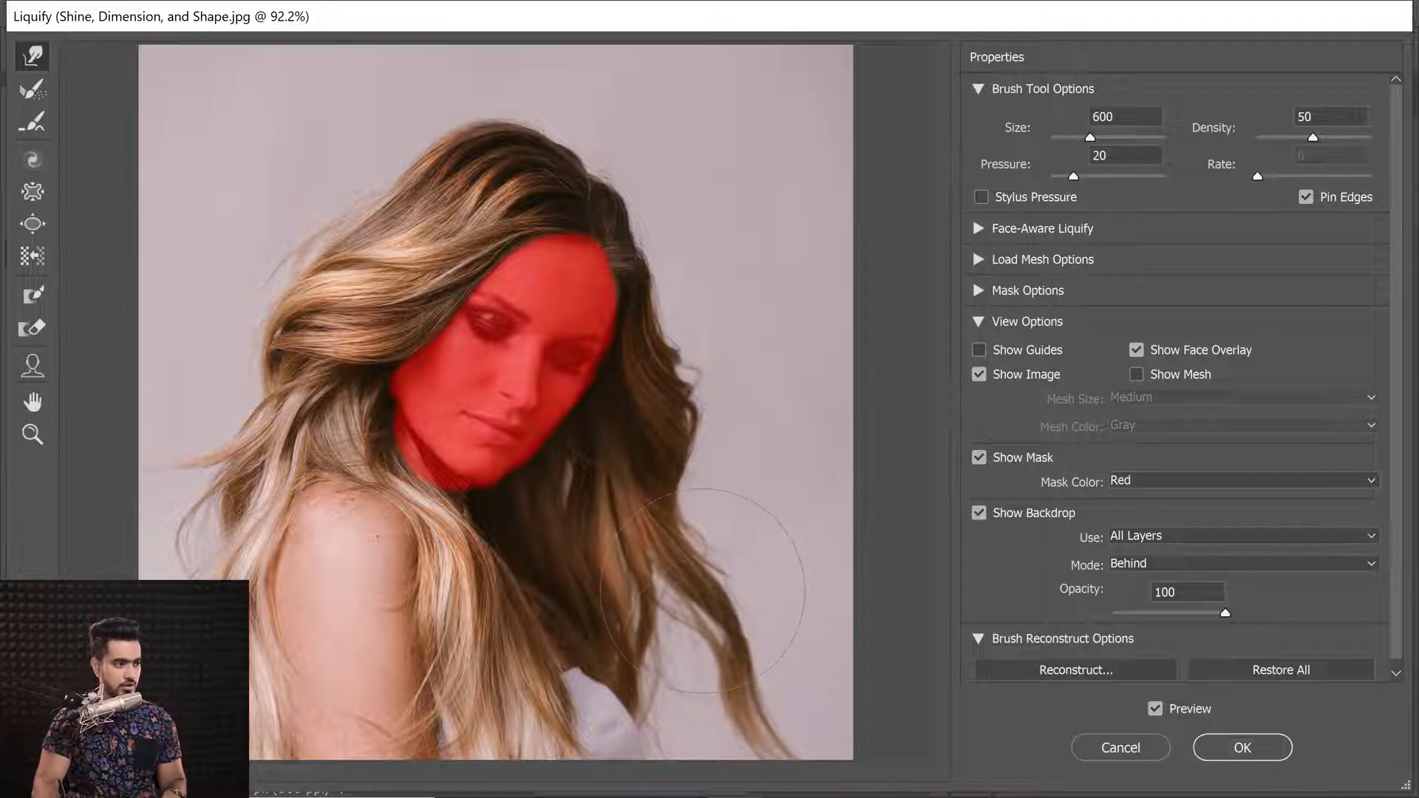
drag(706, 607, 738, 618)
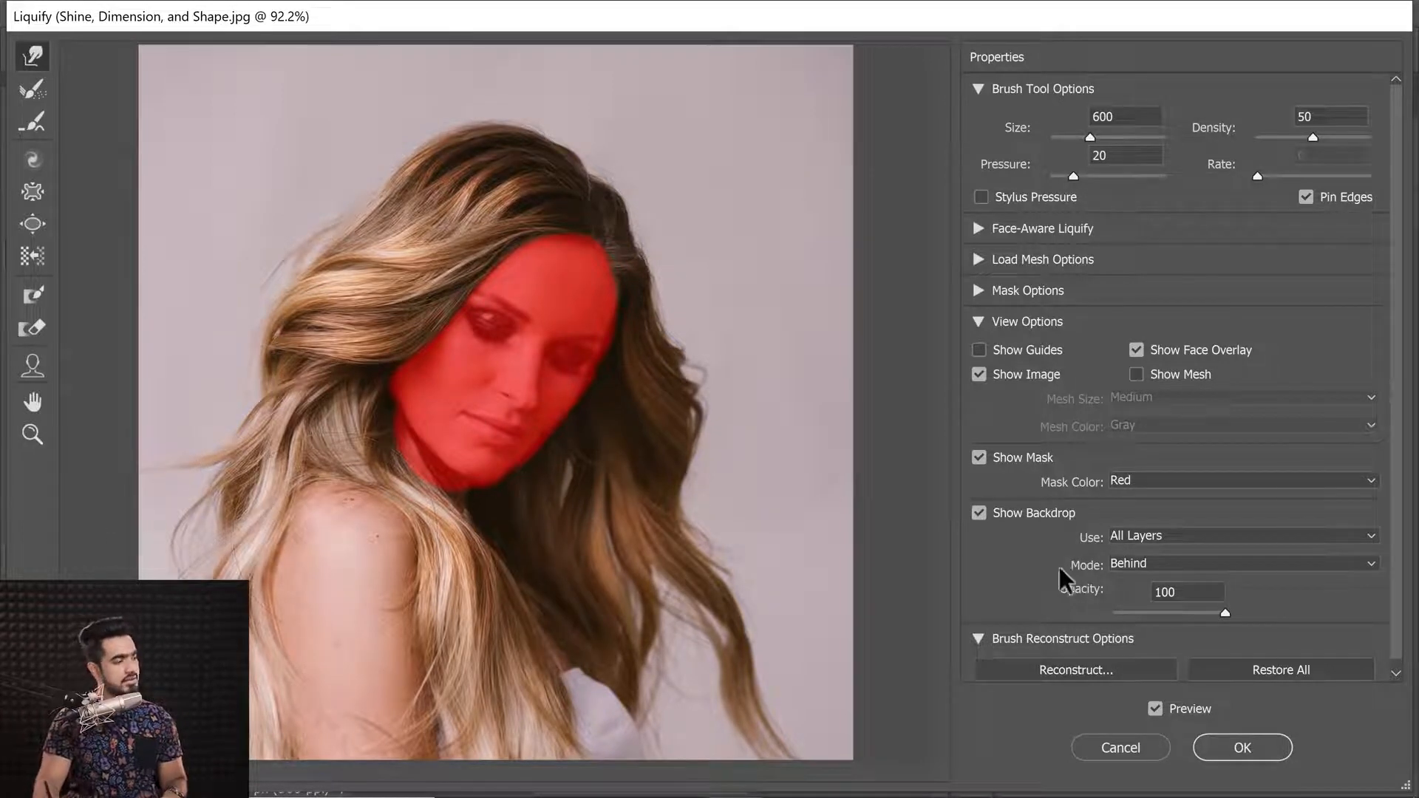
Step: Reconstruct the Liquify warp to an amount of 83 and apply the filter
click(1102, 670)
drag(984, 124, 939, 119)
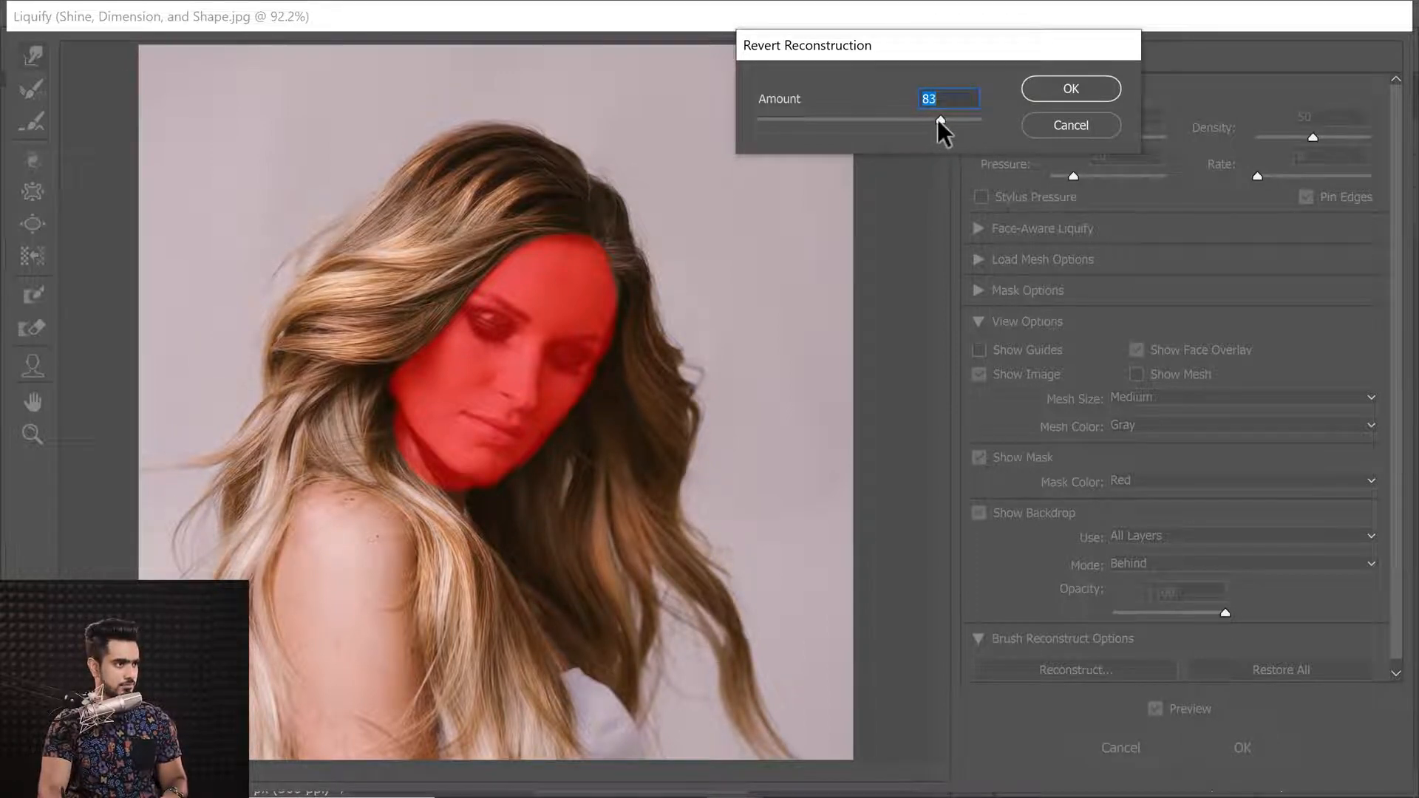
click(1050, 88)
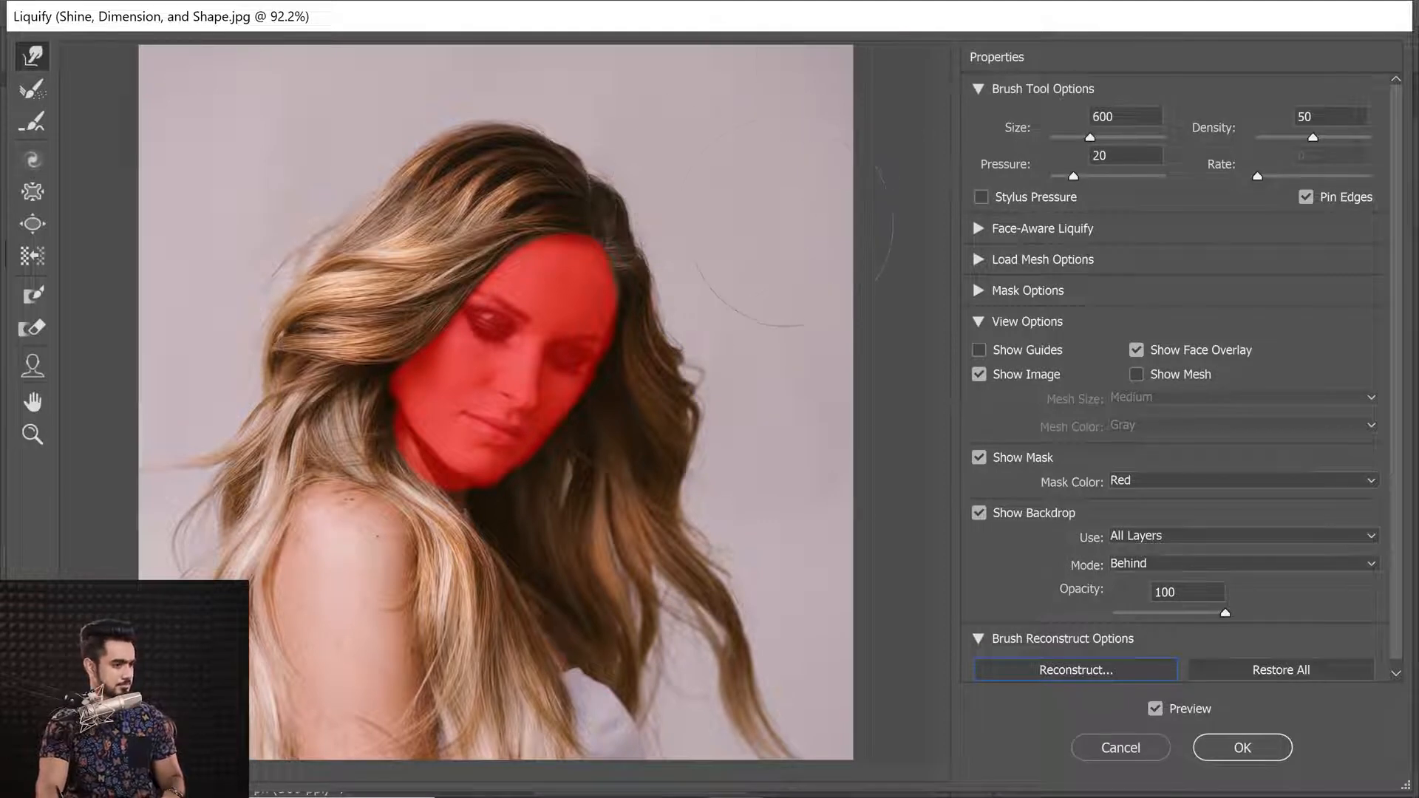
click(1242, 747)
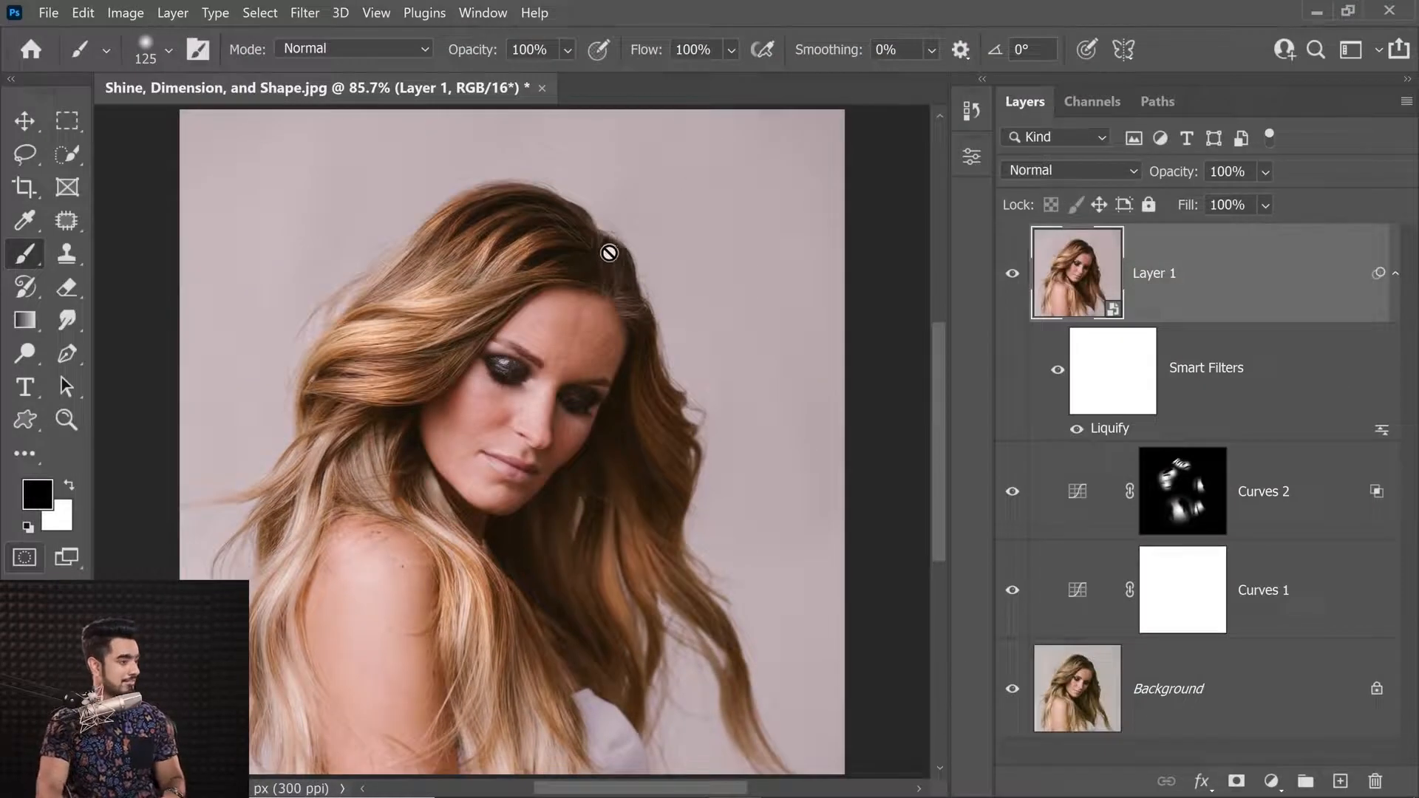
Step: Compare the liquified hair shape with the unwarped version, and the full edit with the original Background
click(1013, 275)
click(1013, 275)
click(1013, 275)
click(1013, 275)
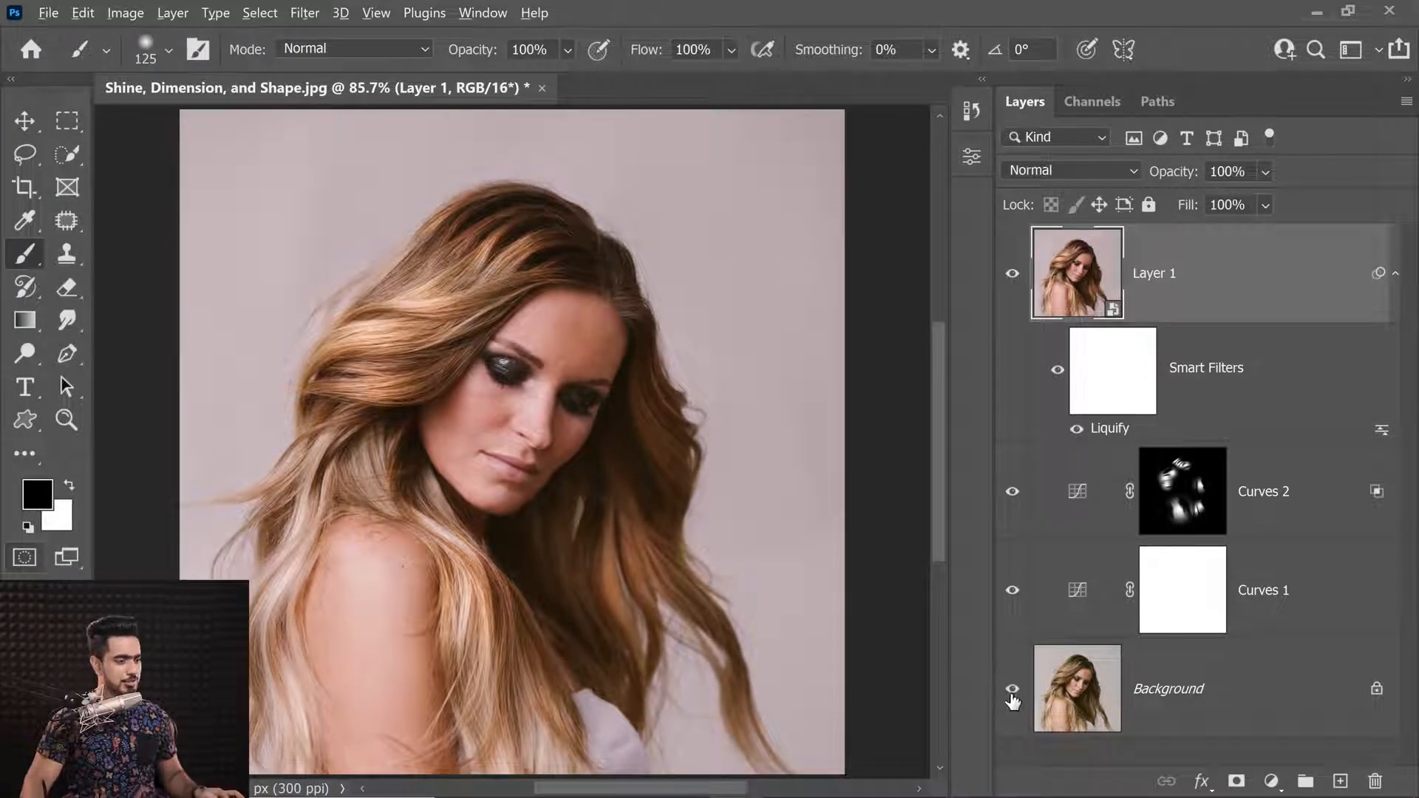
alt+click(1013, 689)
alt+click(1013, 689)
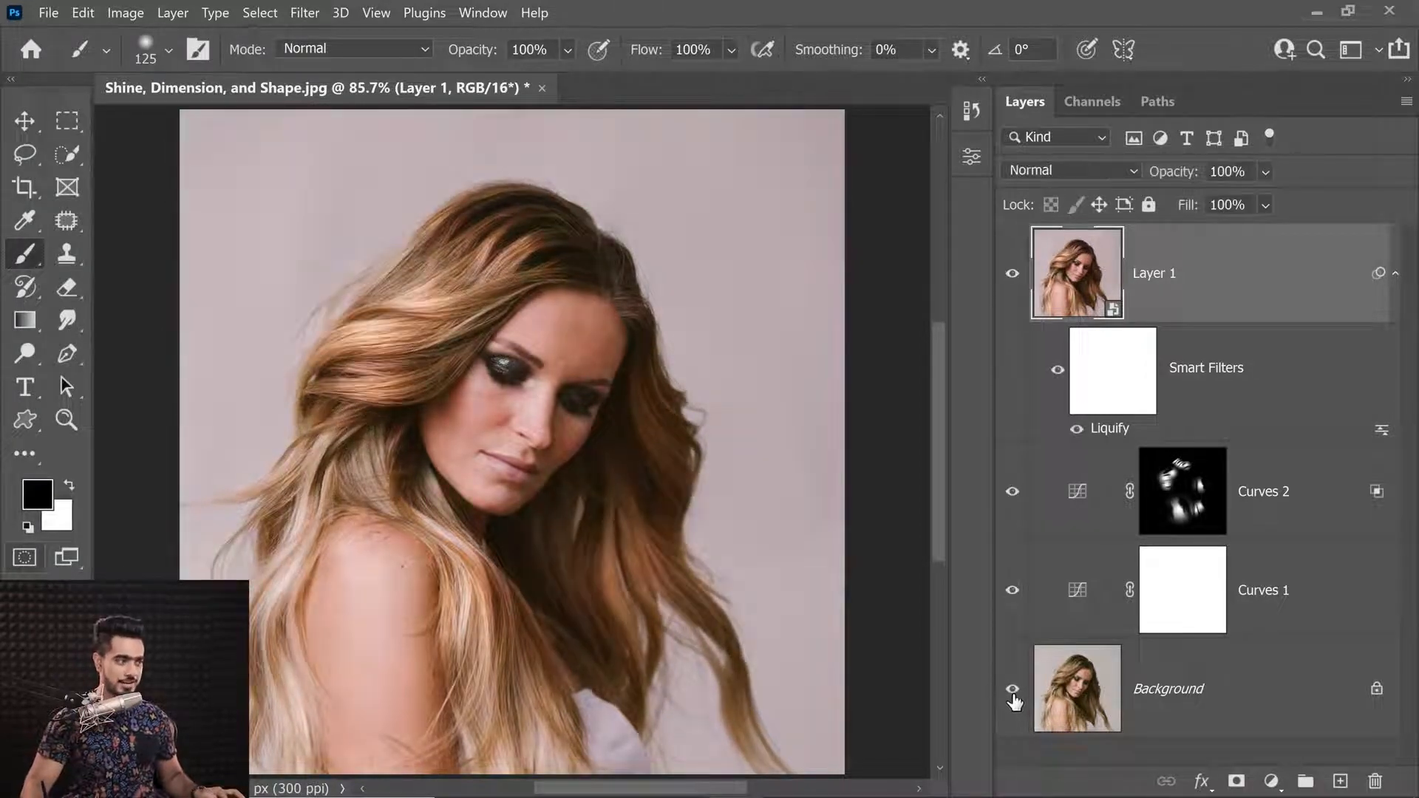